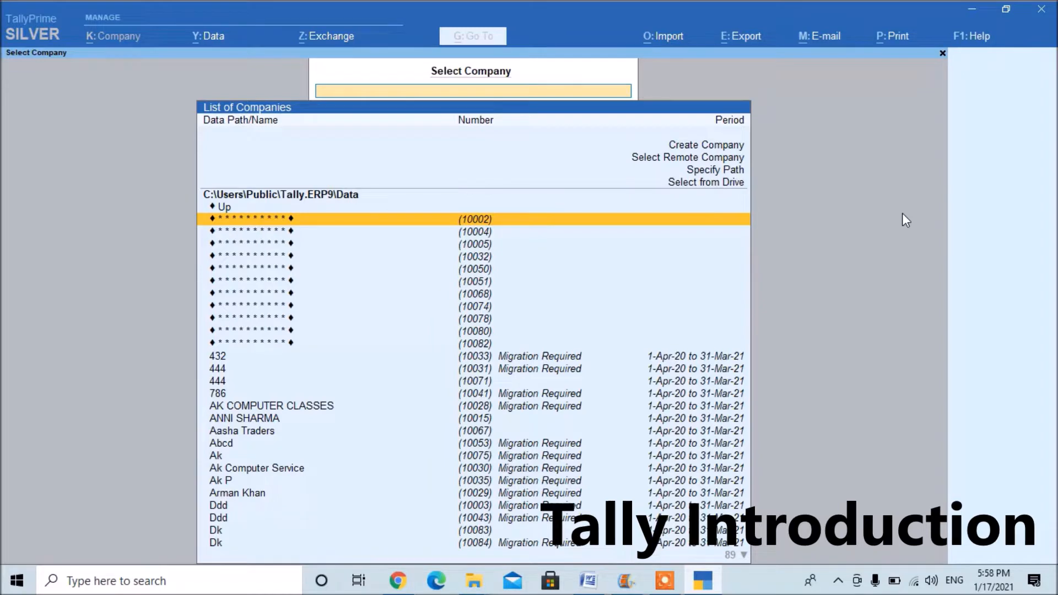
# Switch to Chrome, search Google for "tally solution" and open the download page of the Tally Solutions website.
pyautogui.click(398, 580)
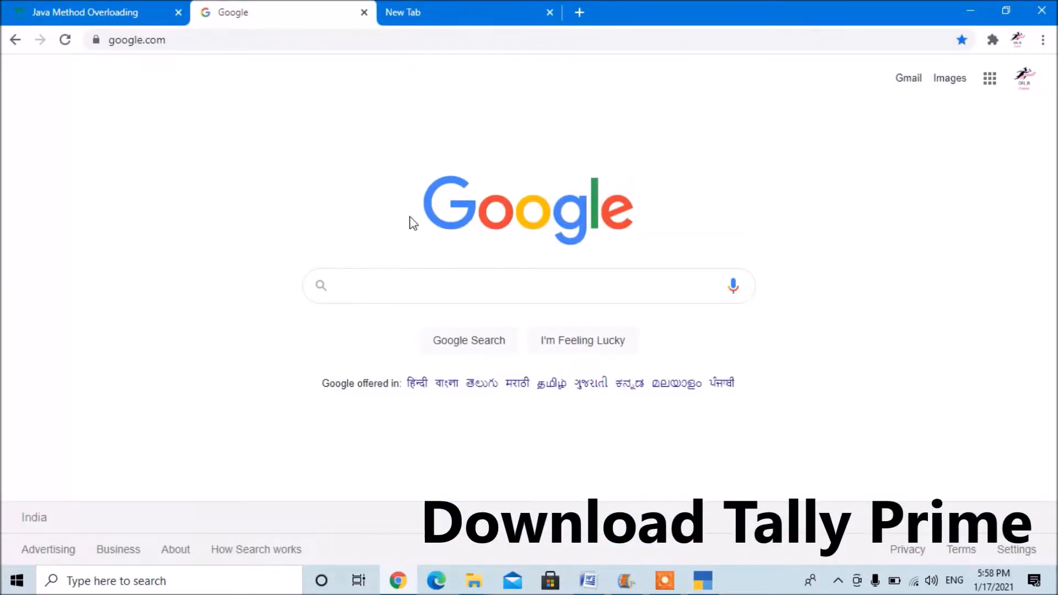
pyautogui.write('TALLY SO')
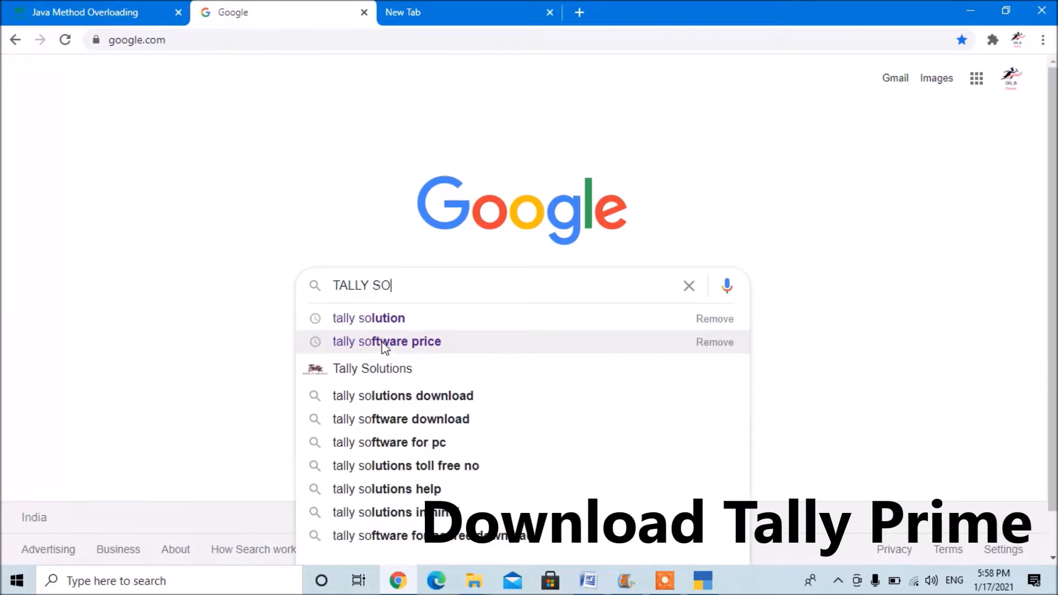
pyautogui.press('Down')
pyautogui.press('Return')
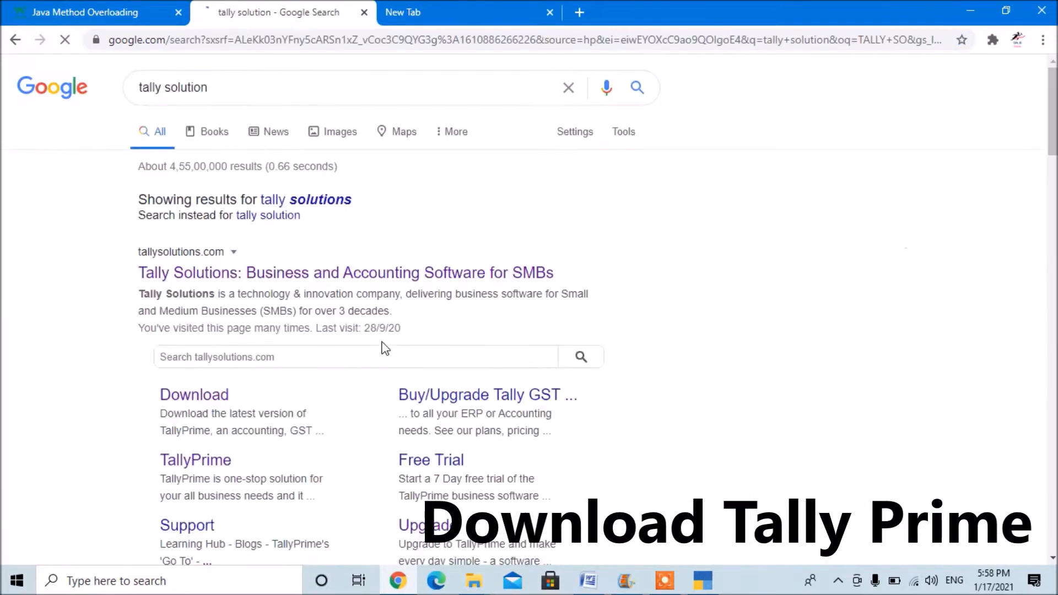
pyautogui.click(296, 273)
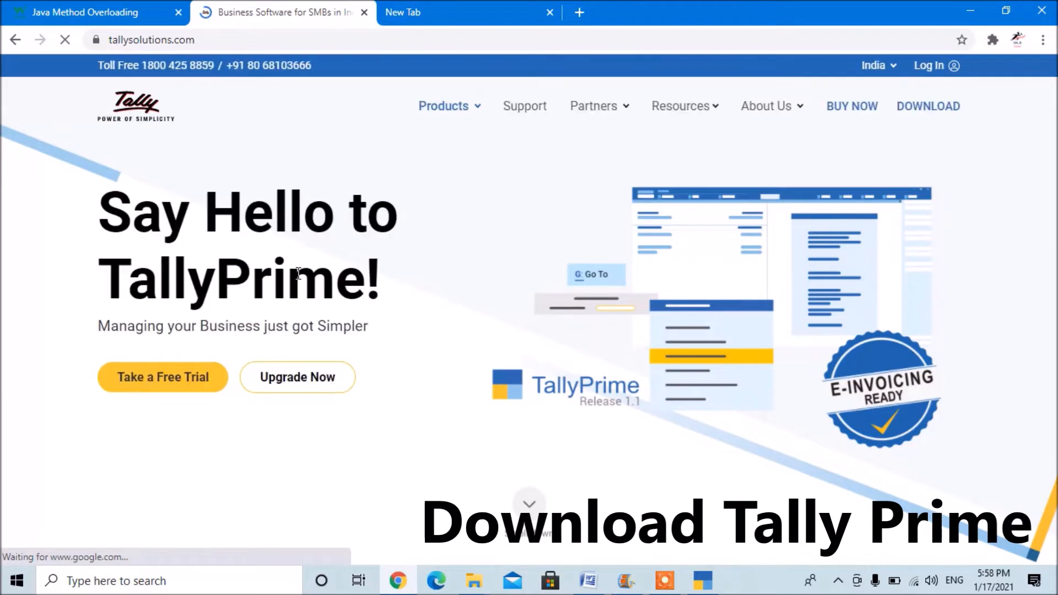
pyautogui.click(918, 113)
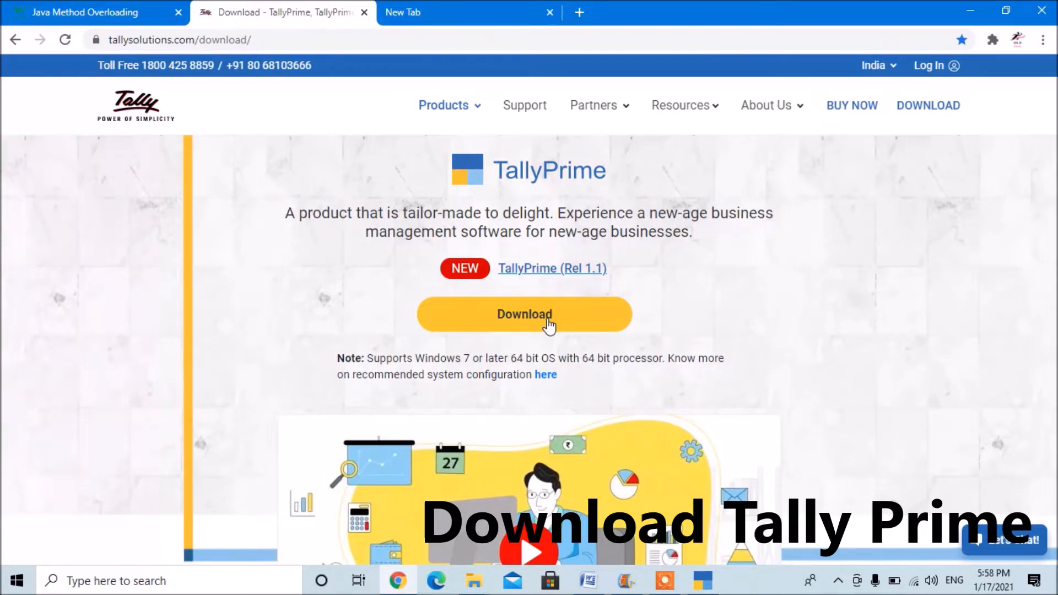
# Return to TallyPrime and open the Create Company form from the list of companies.
pyautogui.click(970, 10)
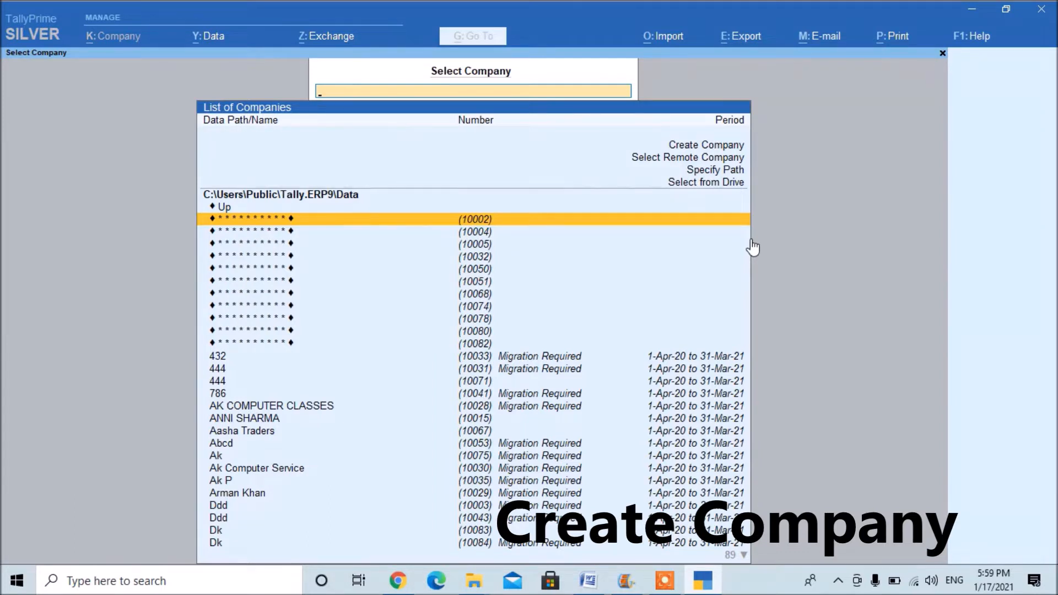
pyautogui.press('Up')
pyautogui.press('Up')
pyautogui.press('Up')
pyautogui.press('Up')
pyautogui.press('Up')
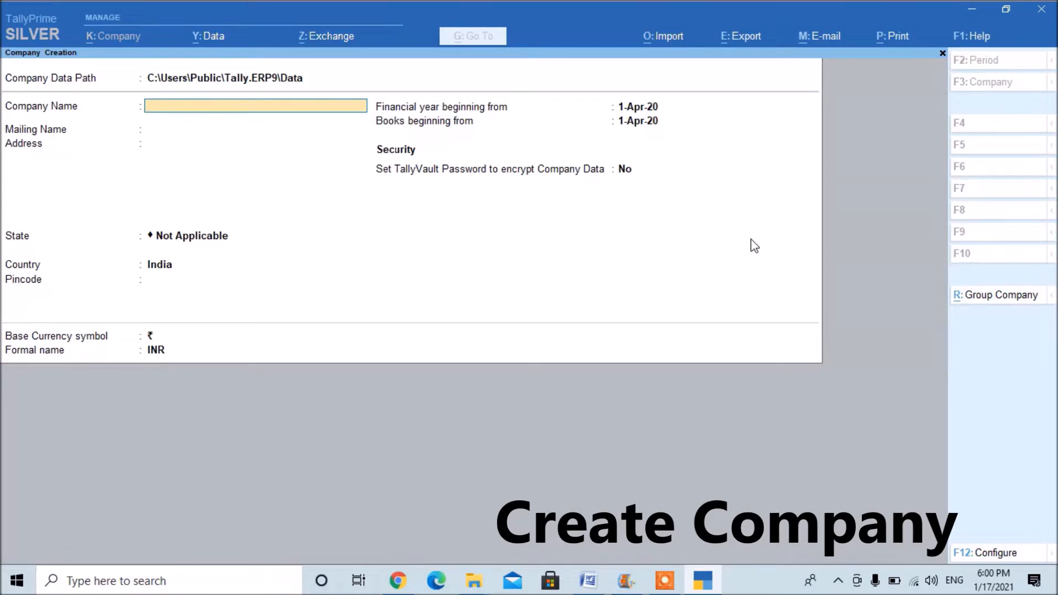
# Enter SHARMA MEDICAL STORE as the company name and keep the same text as the mailing name.
pyautogui.write('SHARMA MEDIAL')
pyautogui.press('BackSpace')
pyautogui.press('BackSpace')
pyautogui.write('CAL STORE')
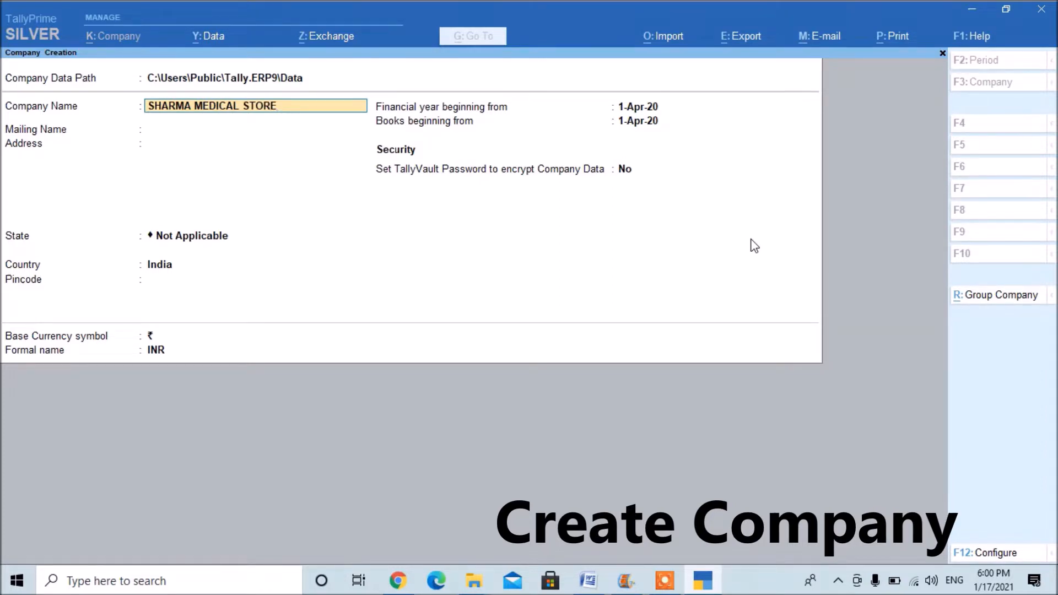
pyautogui.press('Return')
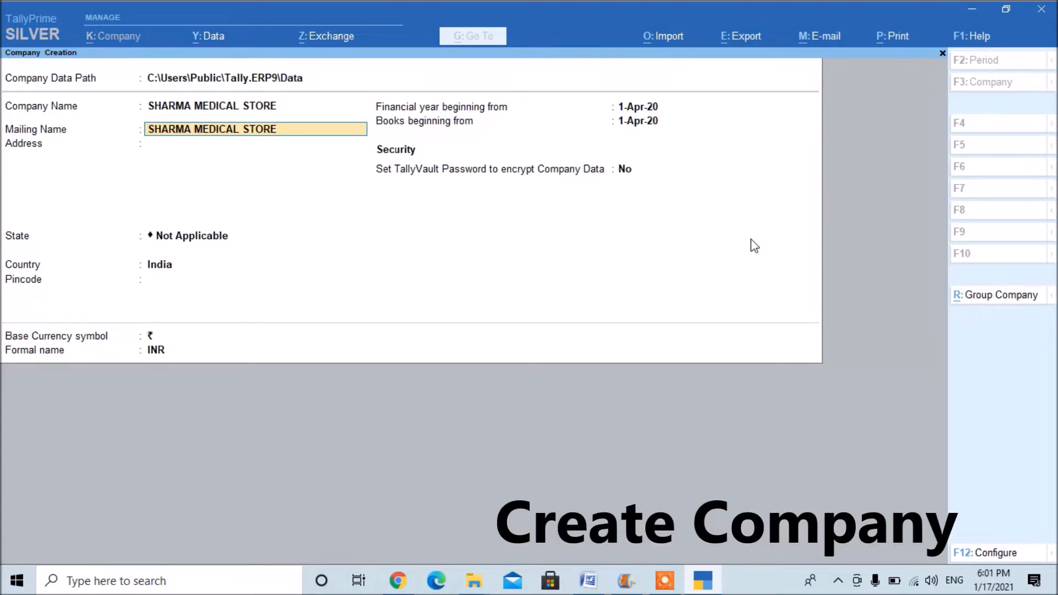
pyautogui.press('BackSpace')
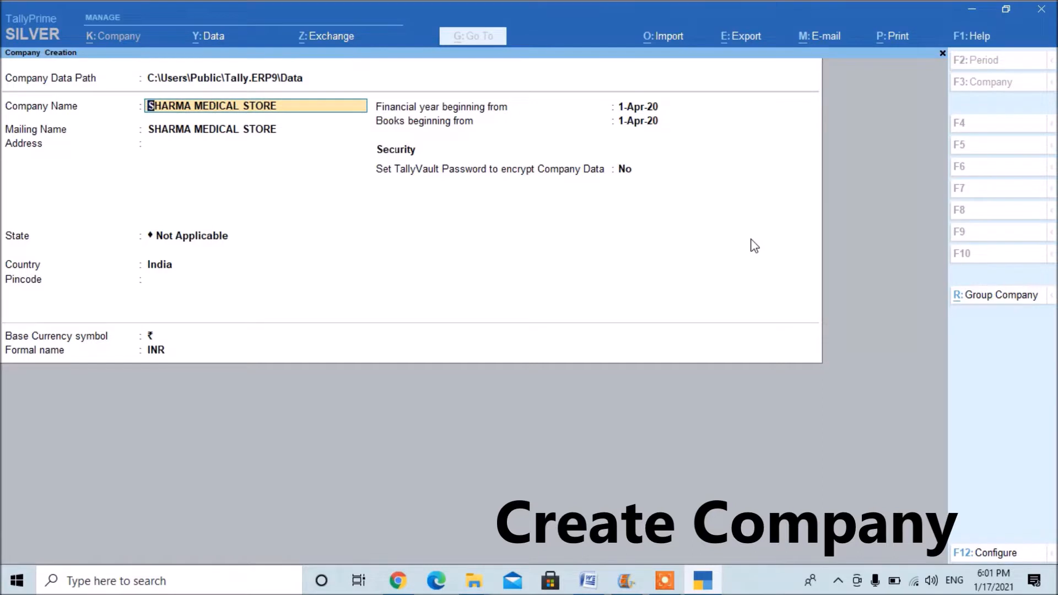
pyautogui.press('Return')
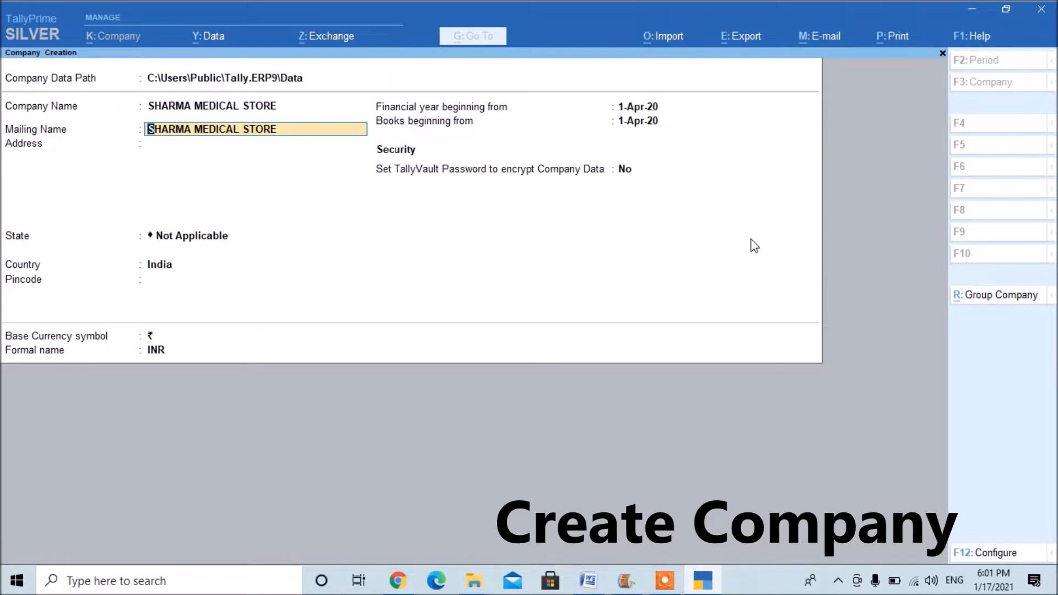
pyautogui.press('Return')
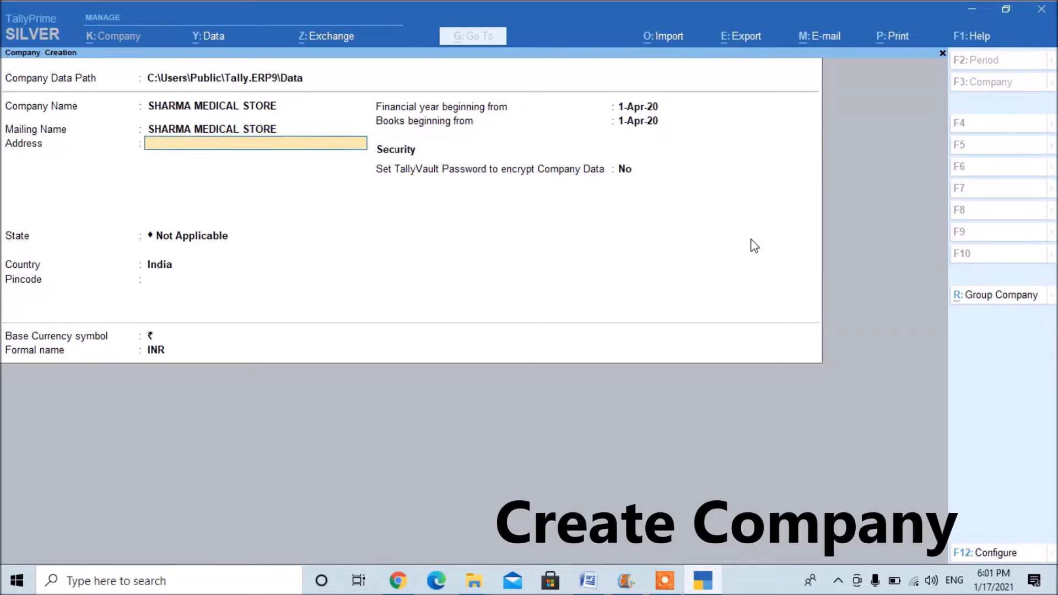
# Fill in the company's postal address on two lines: building details first, road second.
pyautogui.write('3RD FLOOR NEMI NGWAS')
pyautogui.press('BackSpace')
pyautogui.press('BackSpace')
pyautogui.press('BackSpace')
pyautogui.press('BackSpace')
pyautogui.write('IWAS')
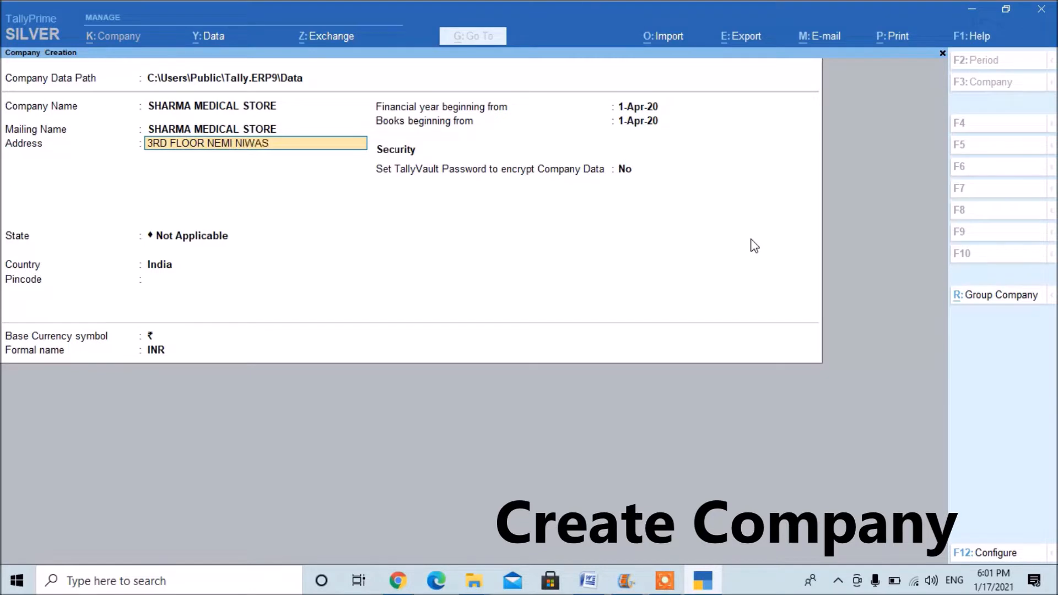
pyautogui.write(' BUIDLING')
pyautogui.press('Return')
pyautogui.write('B')
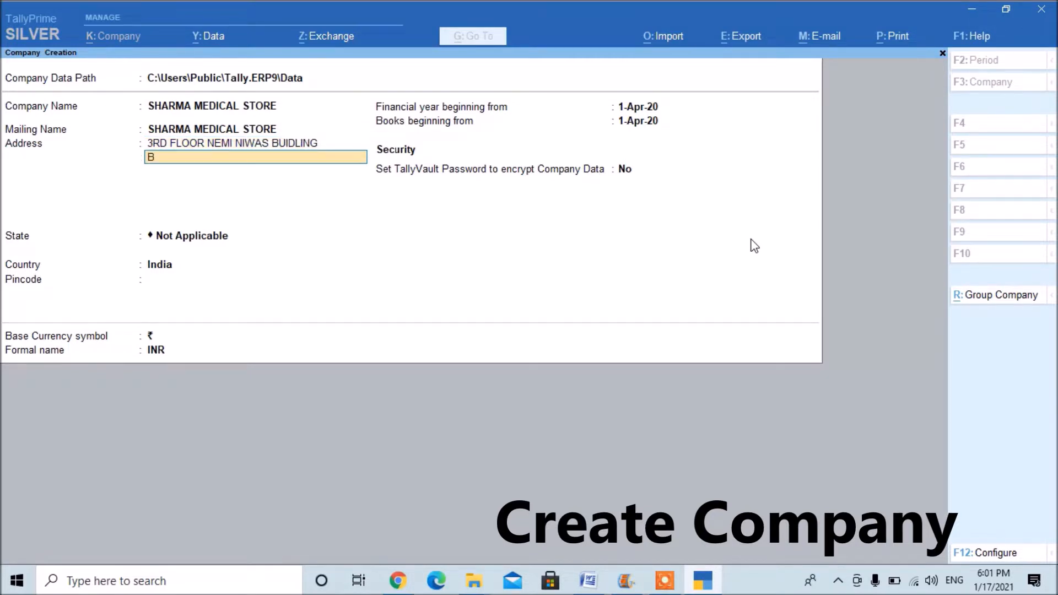
pyautogui.write('G RIOAD')
pyautogui.press('Return')
pyautogui.press('Return')
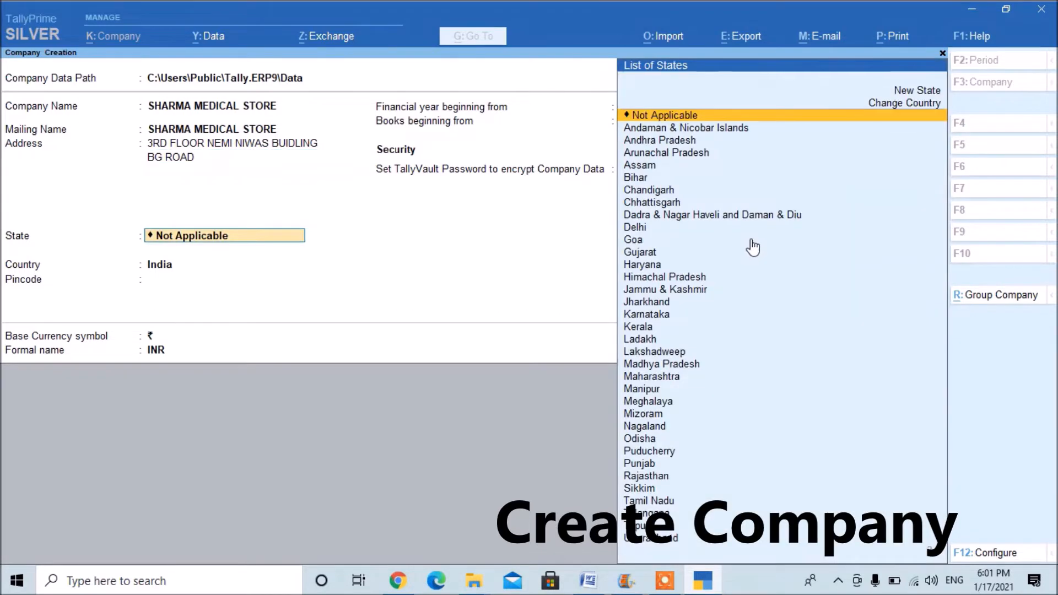
# Set the company's state to Madhya Pradesh and enter its postal pincode.
pyautogui.write('MAD')
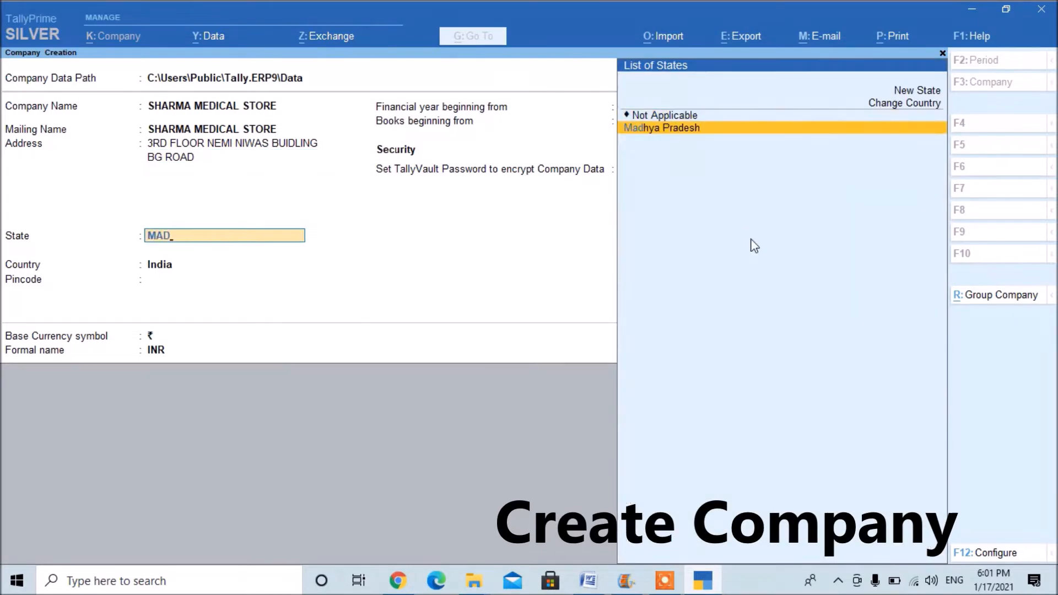
pyautogui.press('Return')
pyautogui.write('473001')
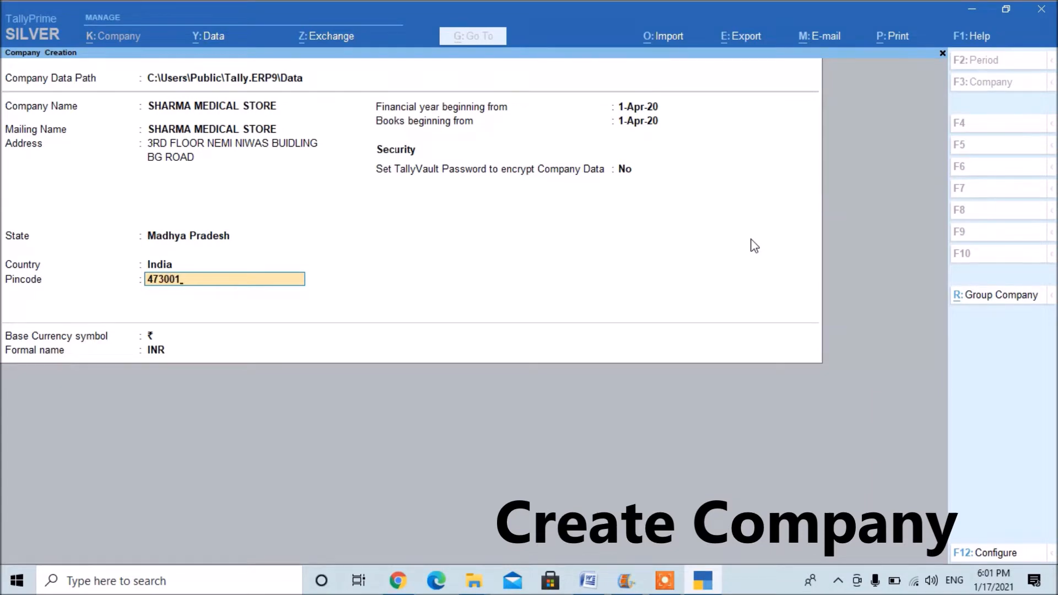
pyautogui.press('Return')
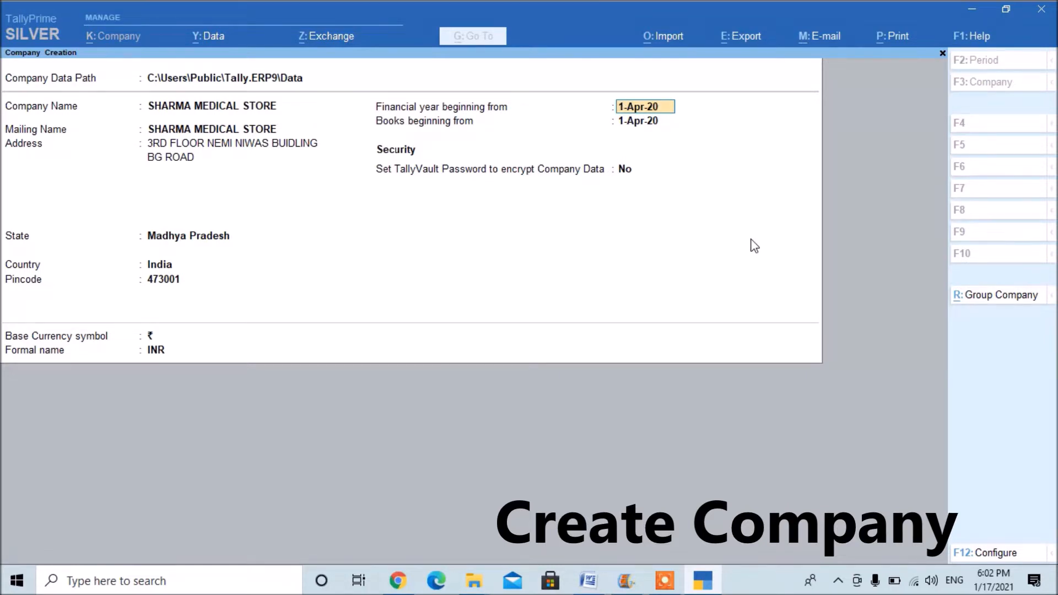
# Set the financial year to begin on 1-4-2021 and accept the same date for the beginning of books.
pyautogui.write('1-4')
pyautogui.write('-2021')
pyautogui.press('Return')
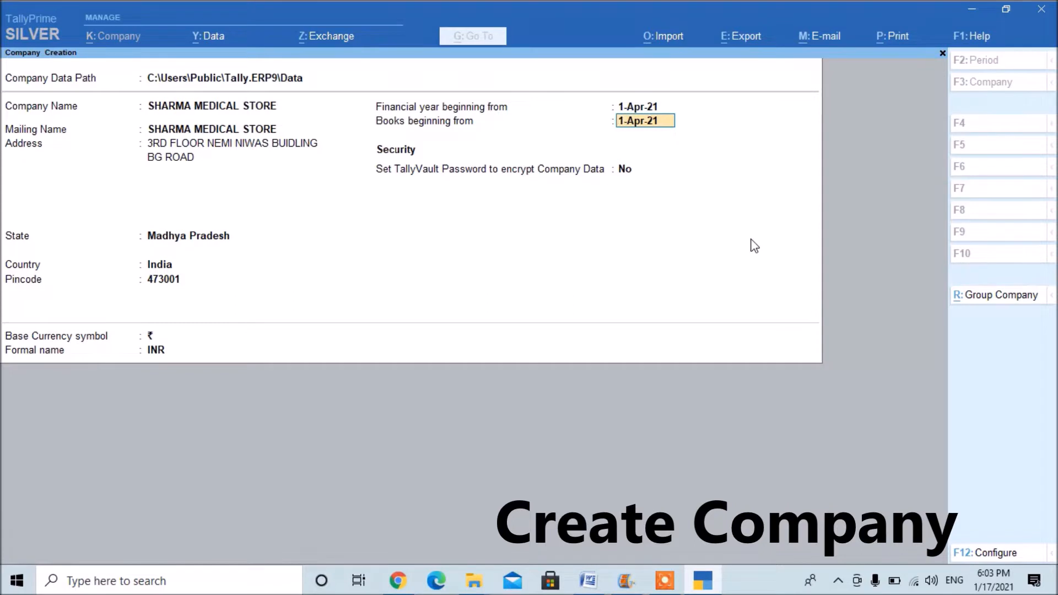
pyautogui.press('Return')
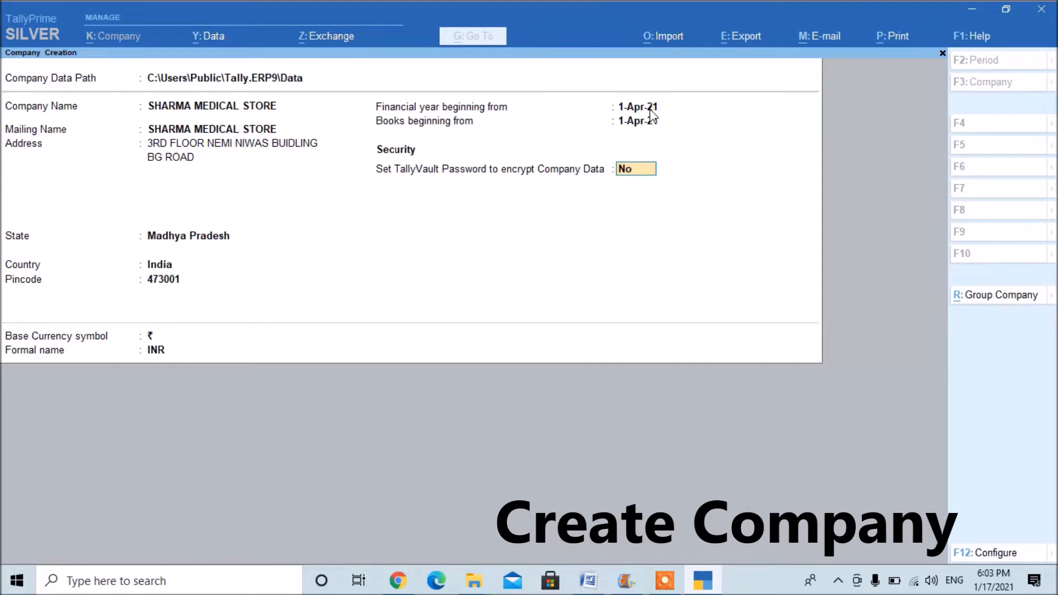
# Keep TallyVault encryption at No and the base currency as INR, and create the company.
pyautogui.press('Return')
pyautogui.press('Return')
pyautogui.press('Return')
pyautogui.press('Return')
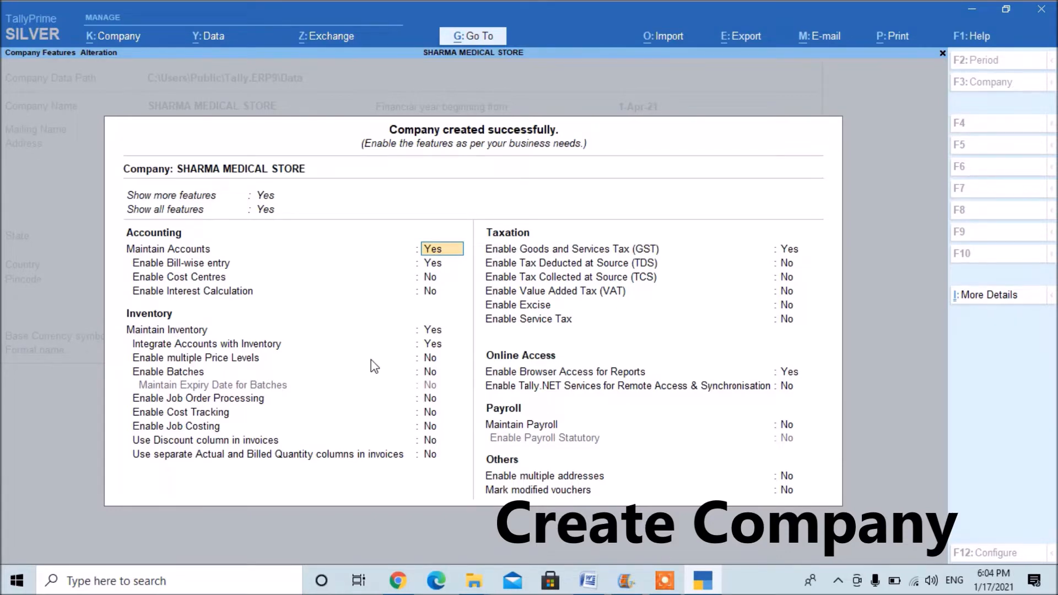
# Set Show more features to No and switch it back to Yes.
pyautogui.press('BackSpace')
pyautogui.press('BackSpace')
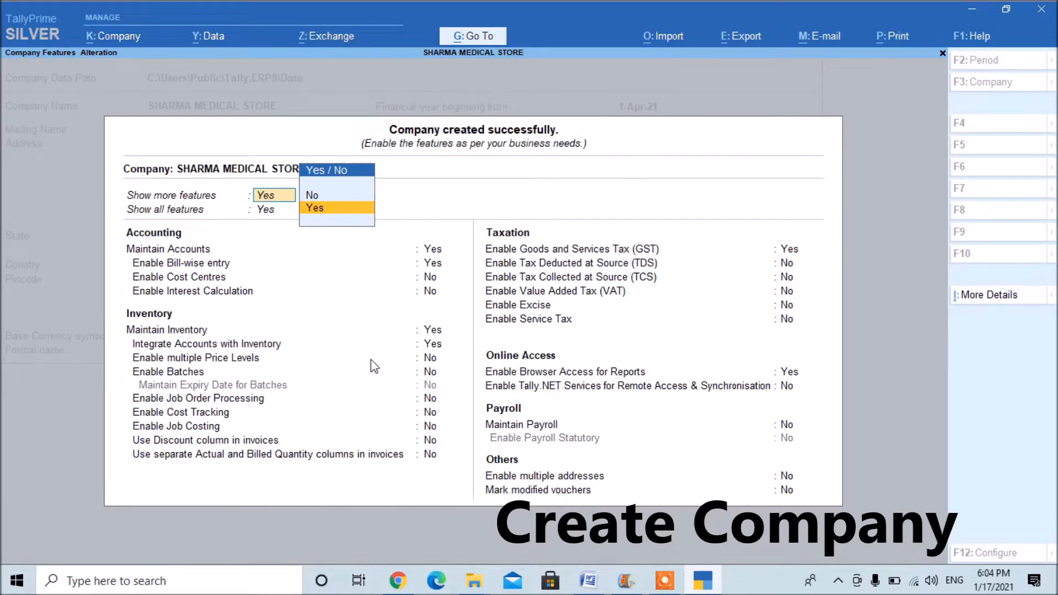
pyautogui.press('n')
pyautogui.press('BackSpace')
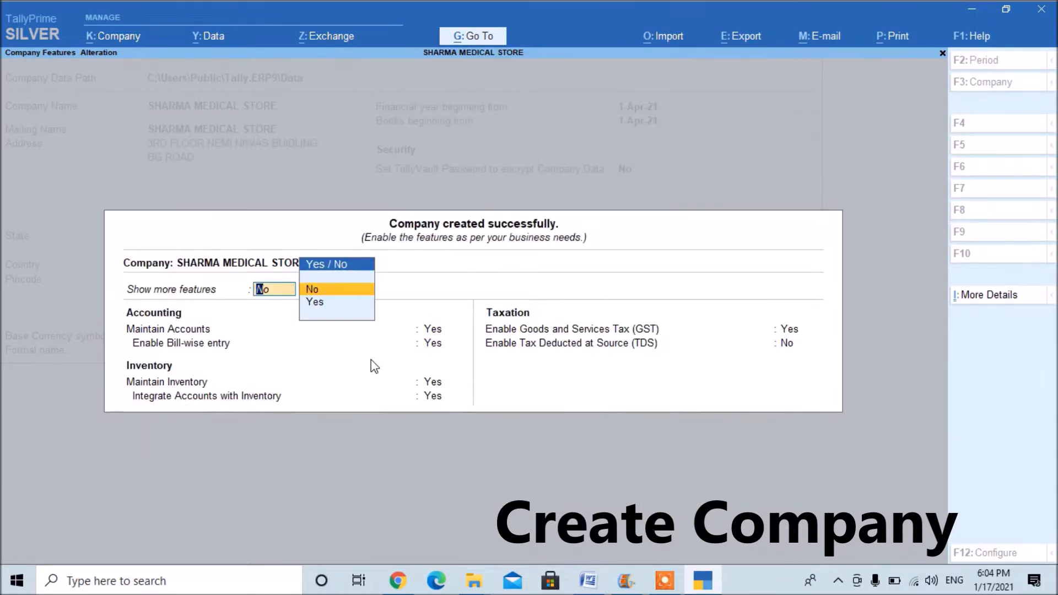
pyautogui.press('Down')
pyautogui.press('Return')
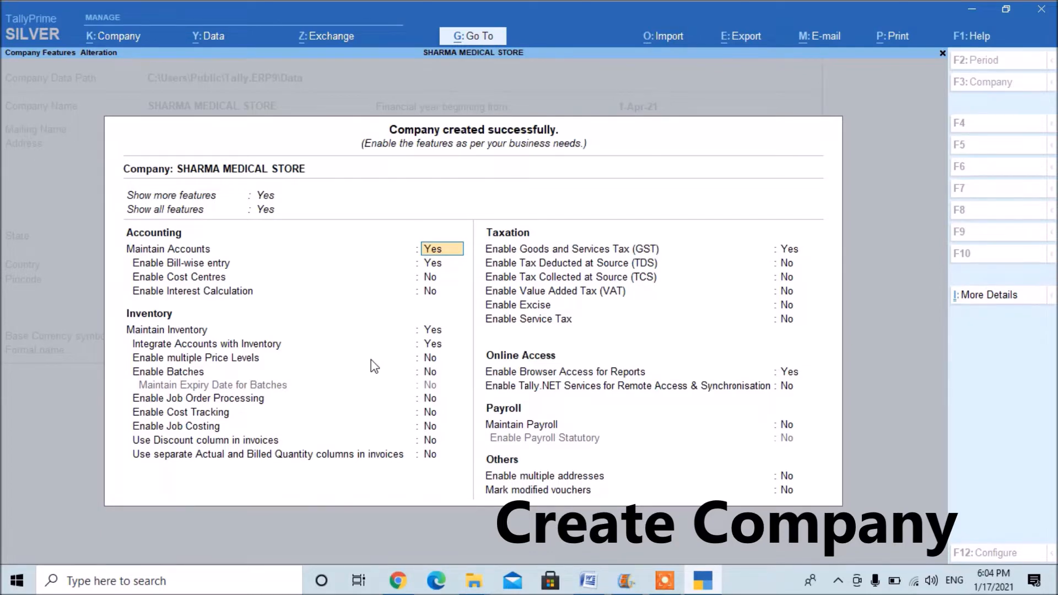
# Accept the default accounting and inventory features for the new company.
pyautogui.press('Return')
pyautogui.press('Return')
pyautogui.press('Return')
pyautogui.press('Return')
pyautogui.press('Return')
pyautogui.press('Return')
pyautogui.press('Return')
pyautogui.press('Return')
# Keep Goods and Services Tax enabled and accept its default details, with Regular registration and a blank GSTIN/UIN.
pyautogui.press('Return')
pyautogui.press('Return')
pyautogui.press('Return')
pyautogui.press('Return')
pyautogui.press('Return')
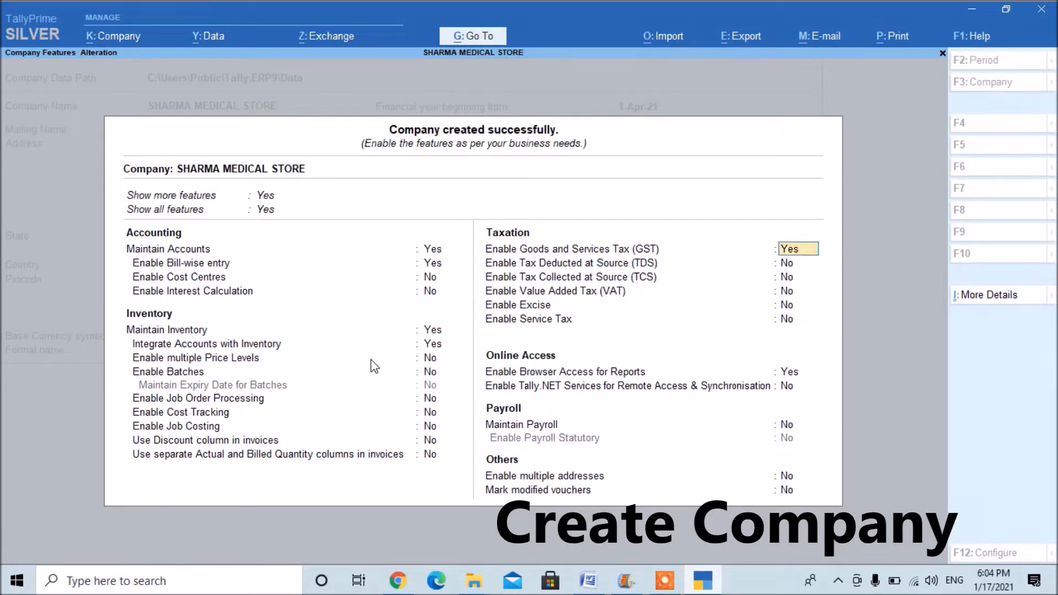
pyautogui.press('Return')
pyautogui.press('Return')
pyautogui.press('Return')
pyautogui.press('Return')
pyautogui.press('Return')
pyautogui.press('Return')
pyautogui.press('Return')
pyautogui.press('Return')
pyautogui.press('Return')
pyautogui.press('Return')
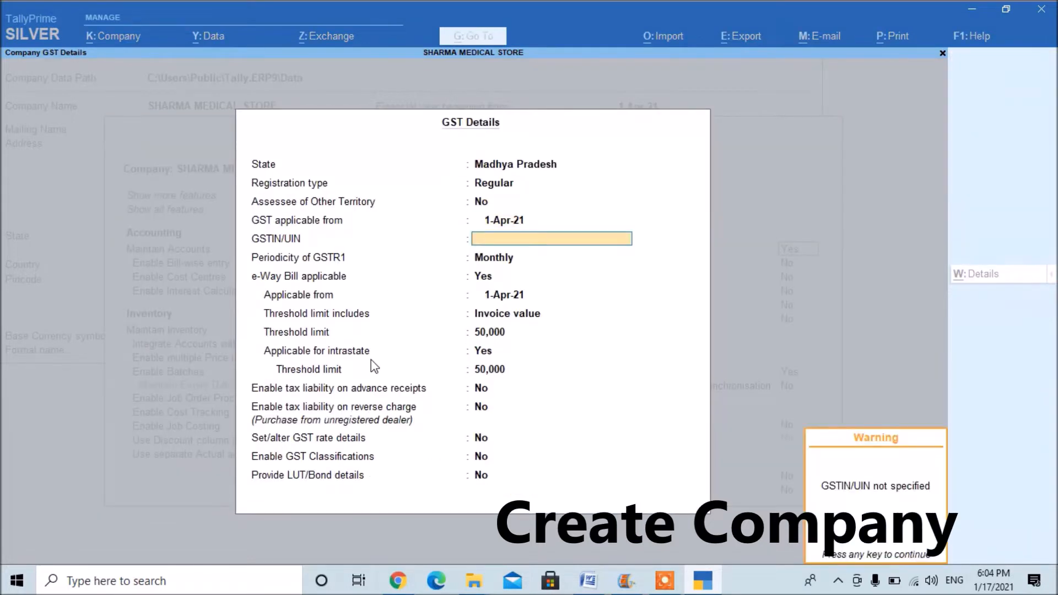
pyautogui.press('Return')
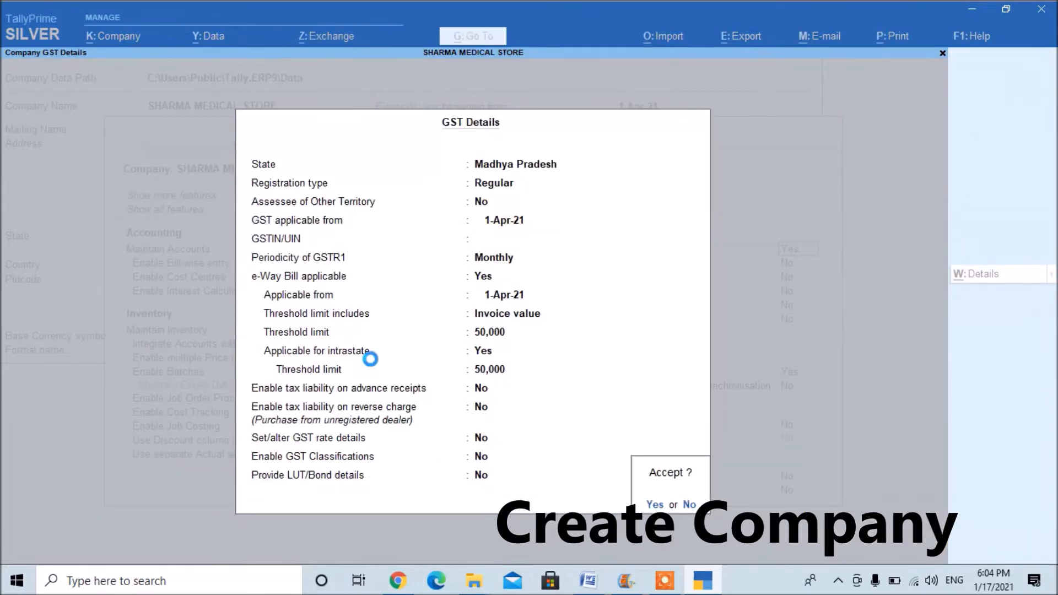
pyautogui.press('Return')
# Keep the remaining taxation, online access, payroll and other features at their defaults and save the company features.
pyautogui.press('Return')
pyautogui.press('Return')
pyautogui.press('Return')
pyautogui.press('Return')
pyautogui.press('Return')
pyautogui.press('Return')
pyautogui.press('Return')
pyautogui.press('Return')
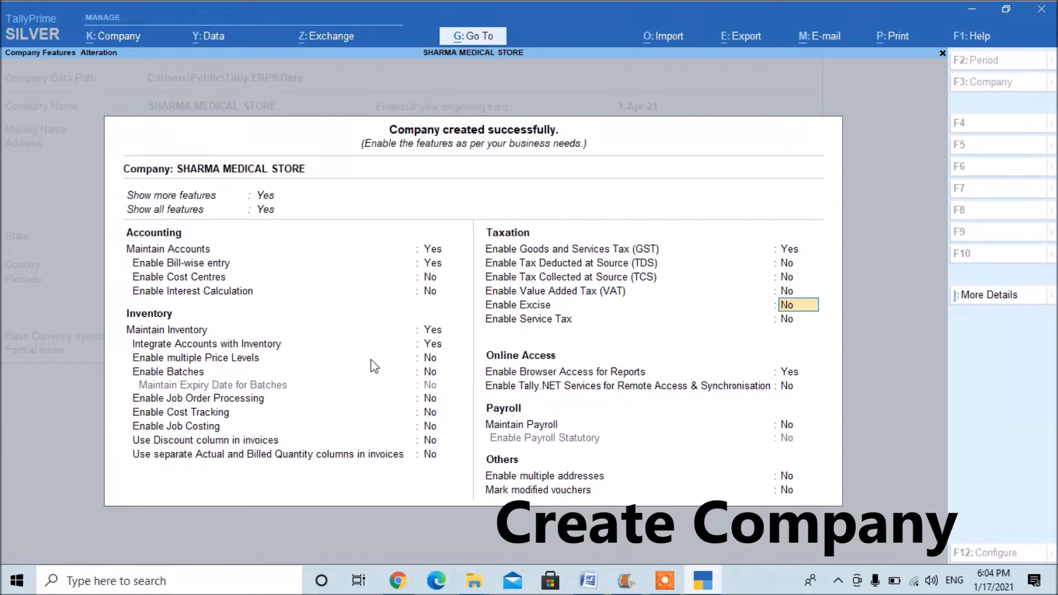
pyautogui.press('Return')
pyautogui.press('Return')
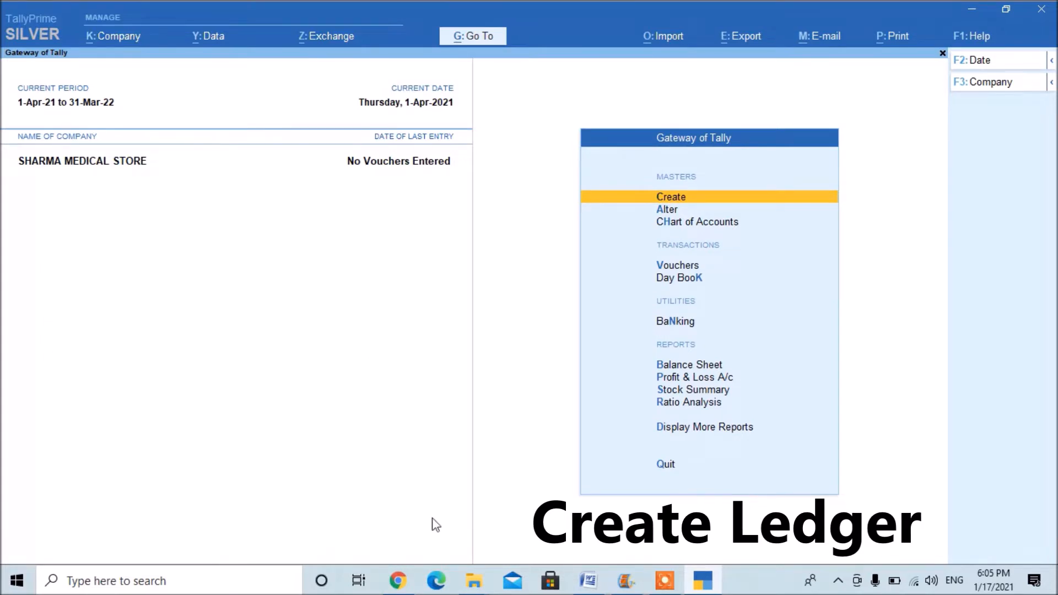
pyautogui.click(398, 585)
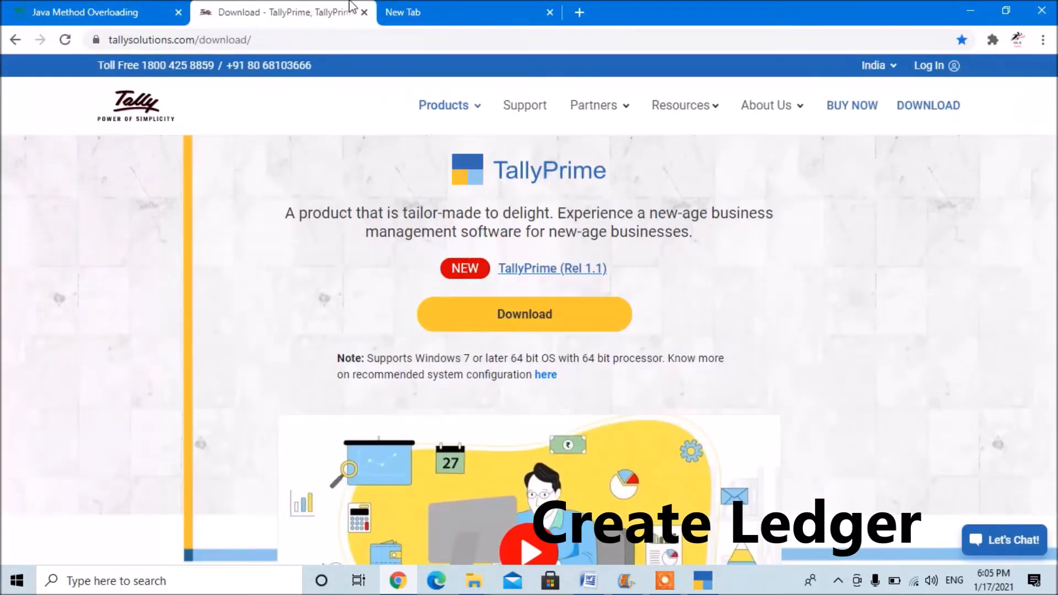
pyautogui.click(419, 7)
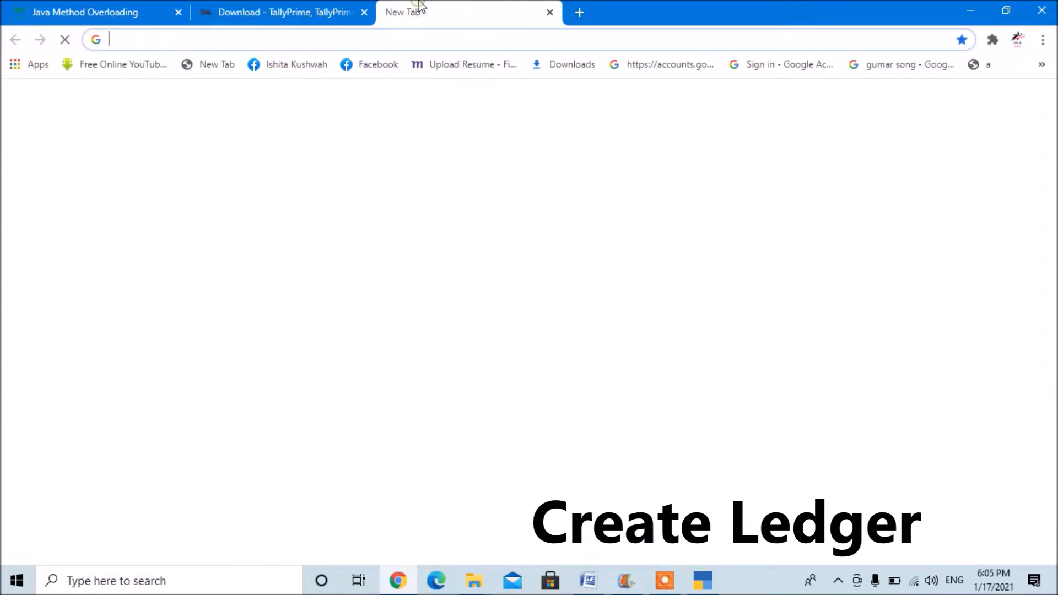
pyautogui.click(433, 36)
pyautogui.write('WWW')
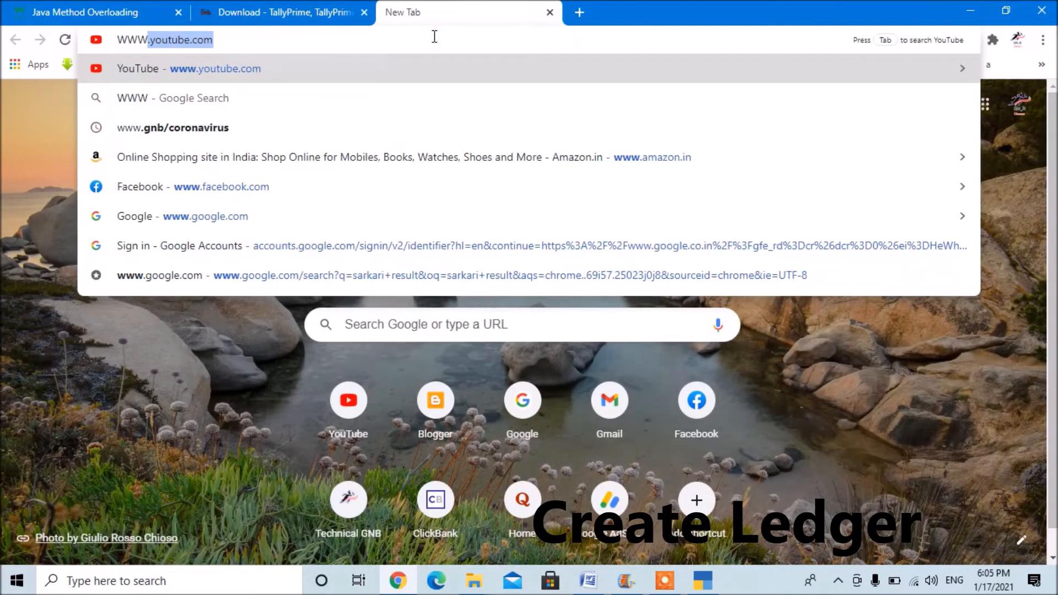
pyautogui.write('.GNB')
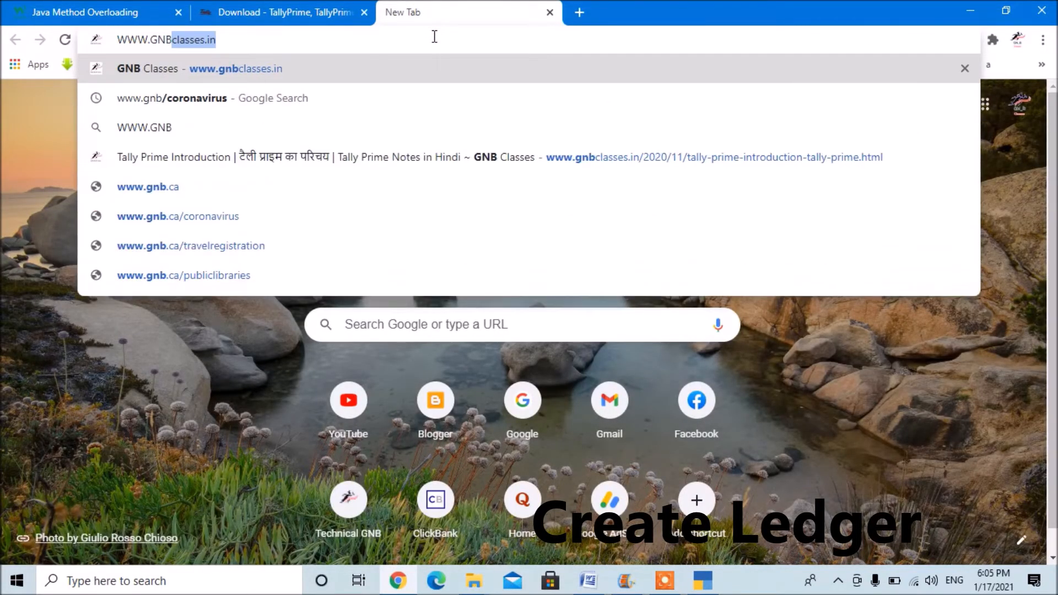
pyautogui.press('Return')
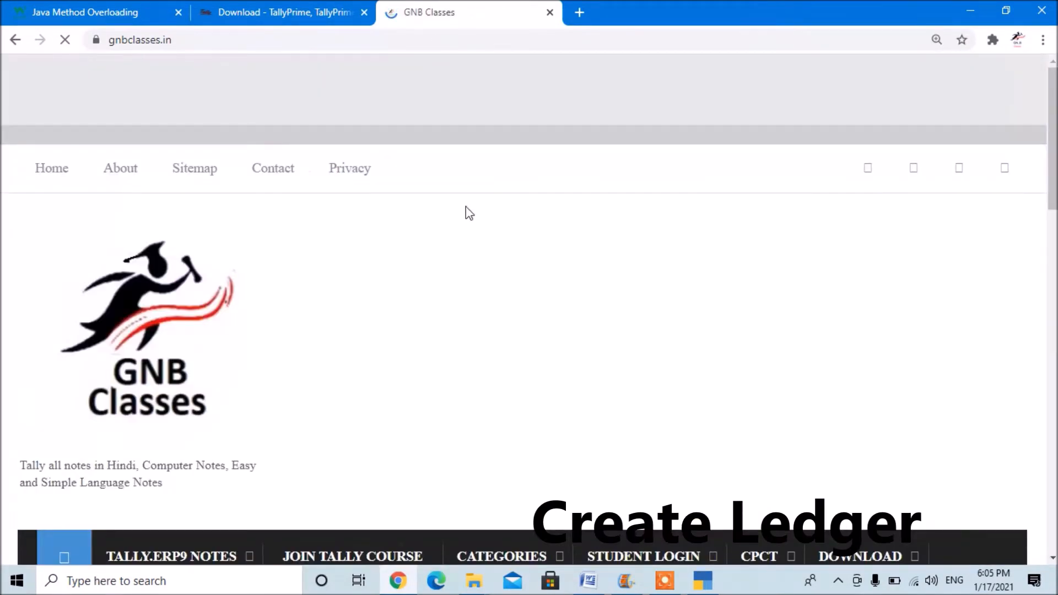
pyautogui.scroll(-10, 465, 213)
pyautogui.scroll(-15, 465, 213)
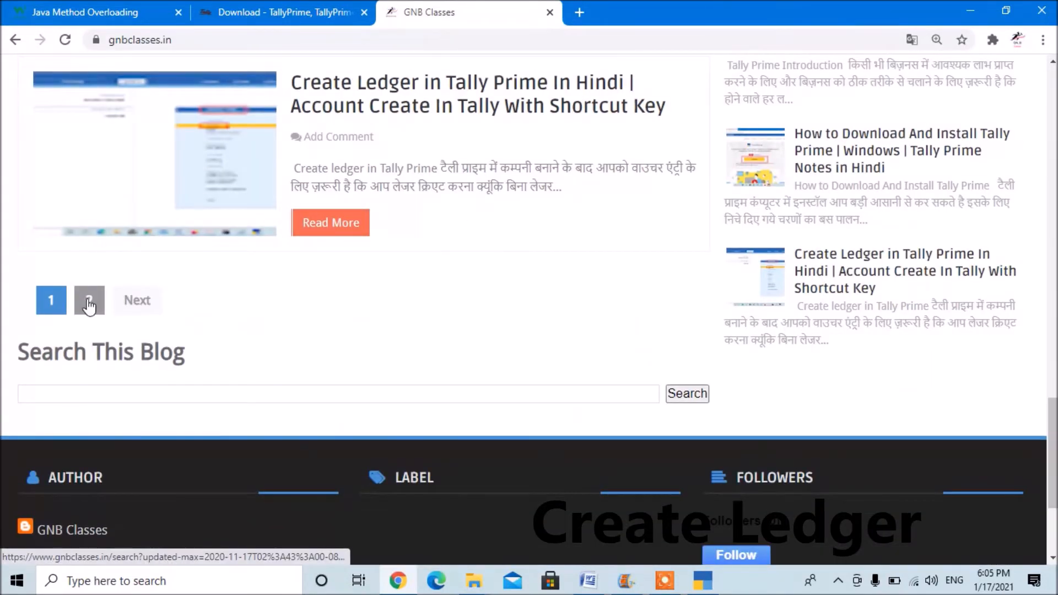
pyautogui.click(88, 302)
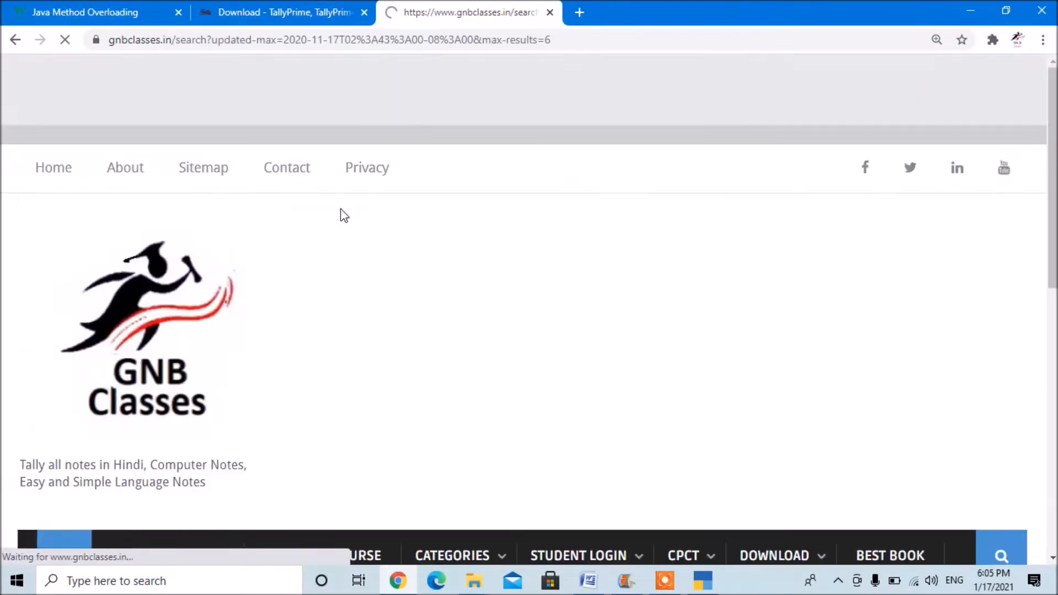
pyautogui.scroll(-8, 342, 215)
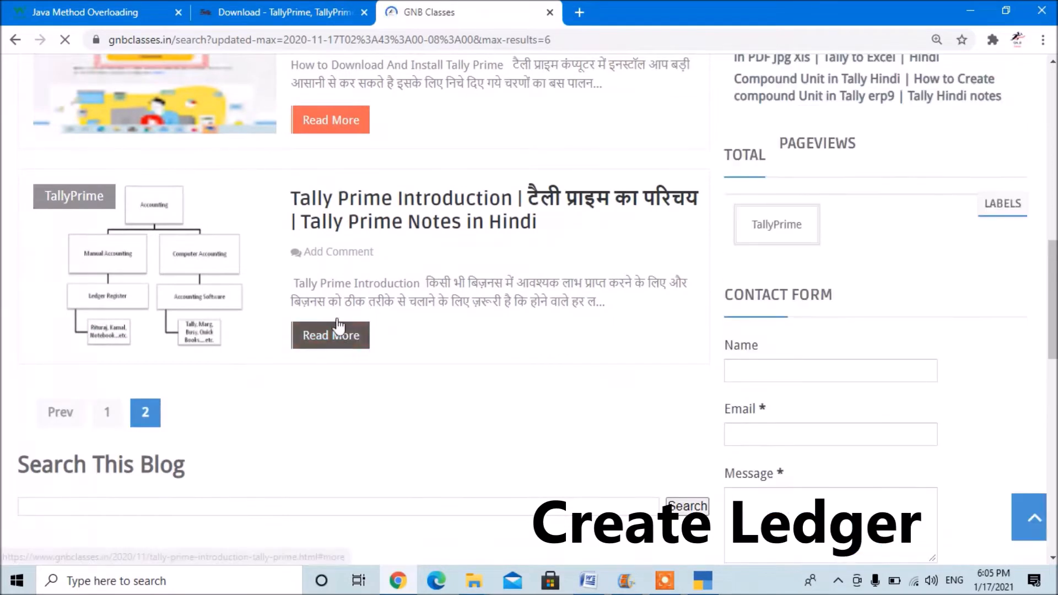
pyautogui.scroll(2, 337, 298)
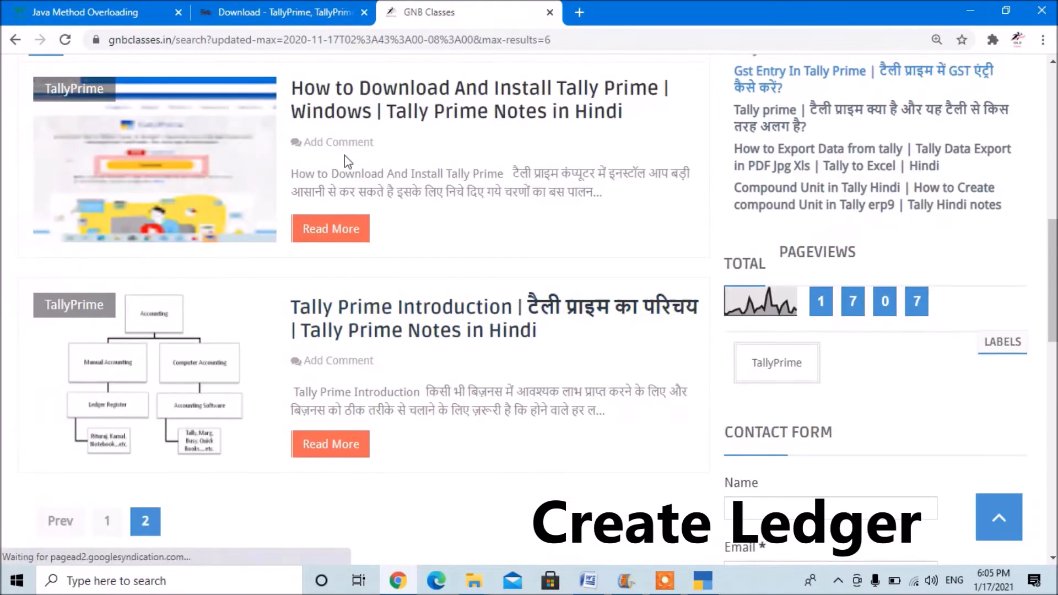
pyautogui.scroll(4, 347, 160)
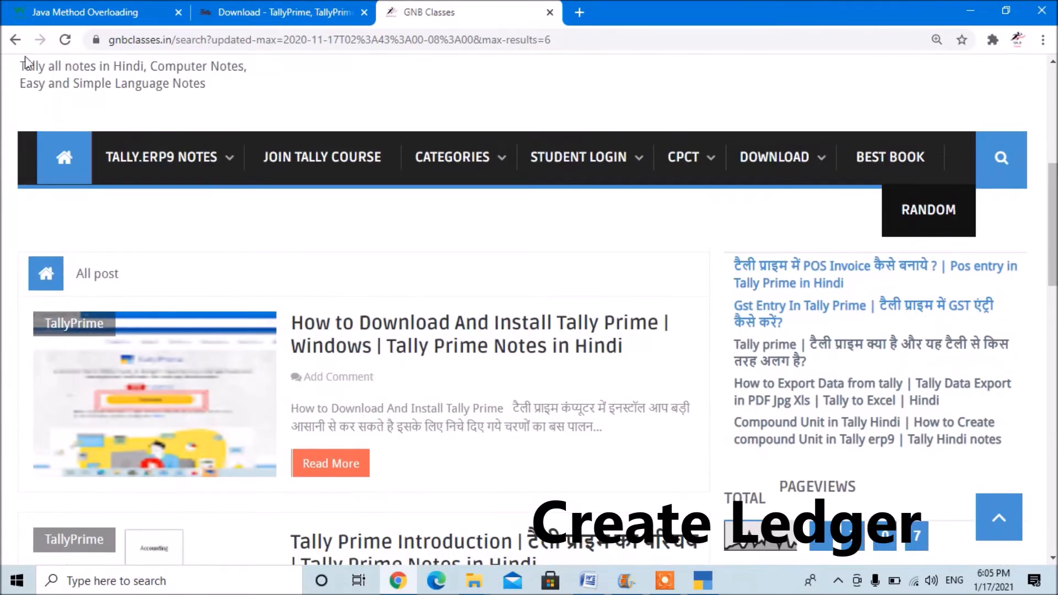
pyautogui.click(15, 40)
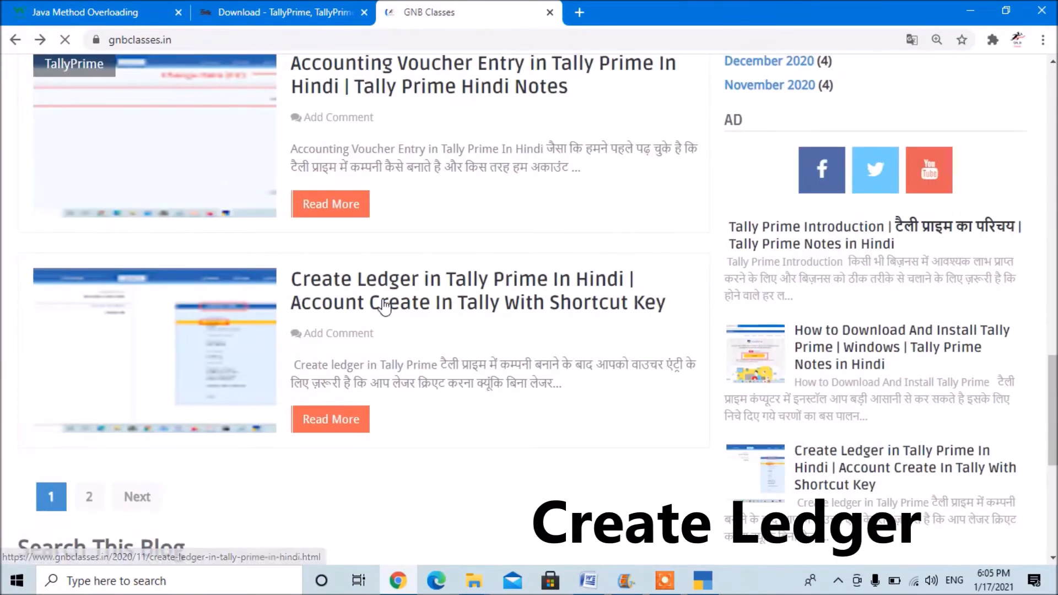
# Open the post "Create Ledger in Tally Prime In Hindi" and read through its list of sample transactions.
pyautogui.click(384, 306)
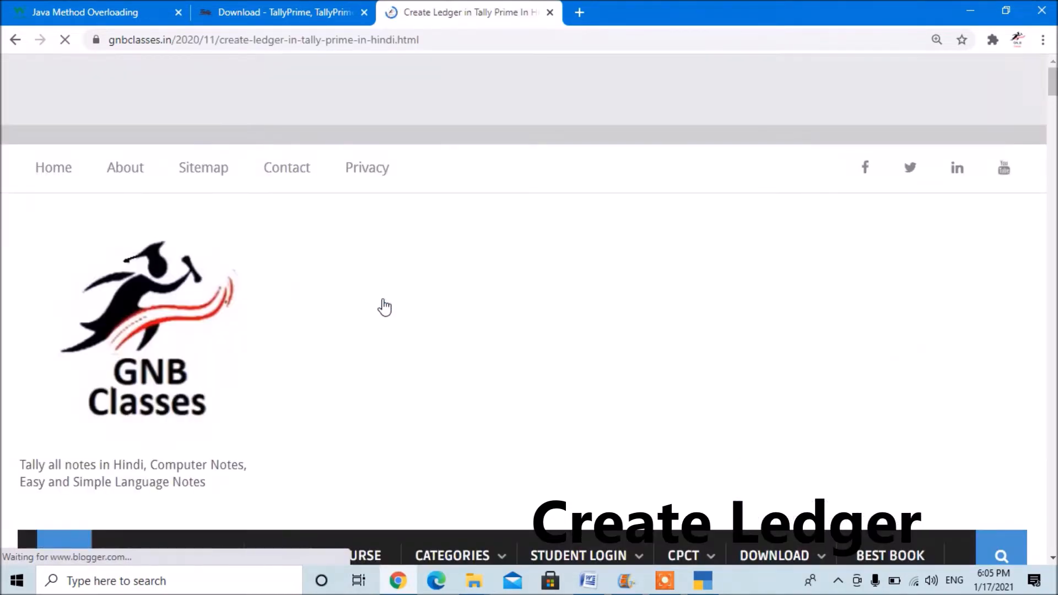
pyautogui.scroll(-15, 384, 306)
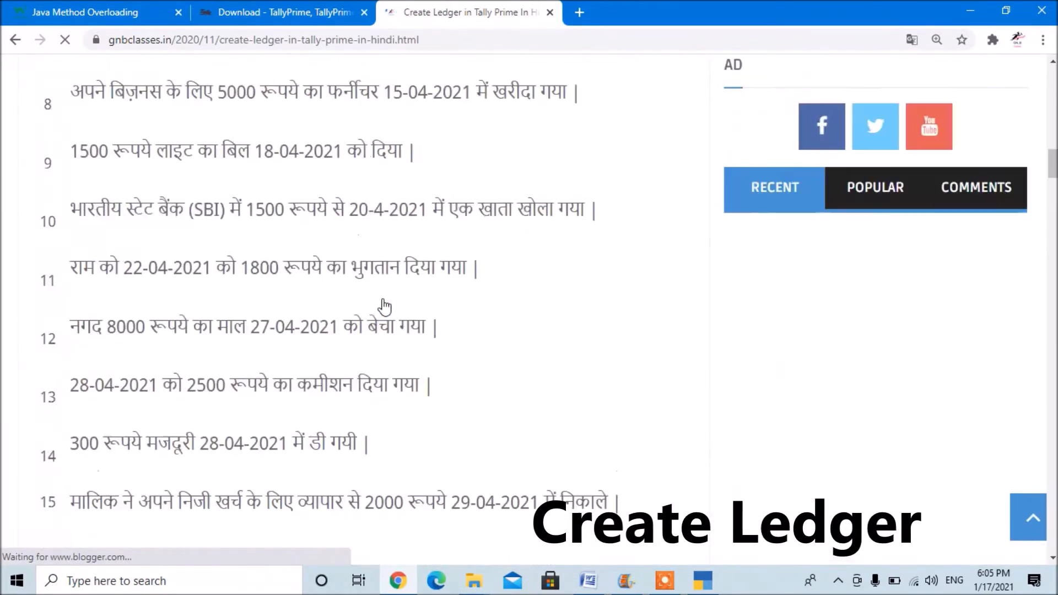
pyautogui.scroll(10, 384, 306)
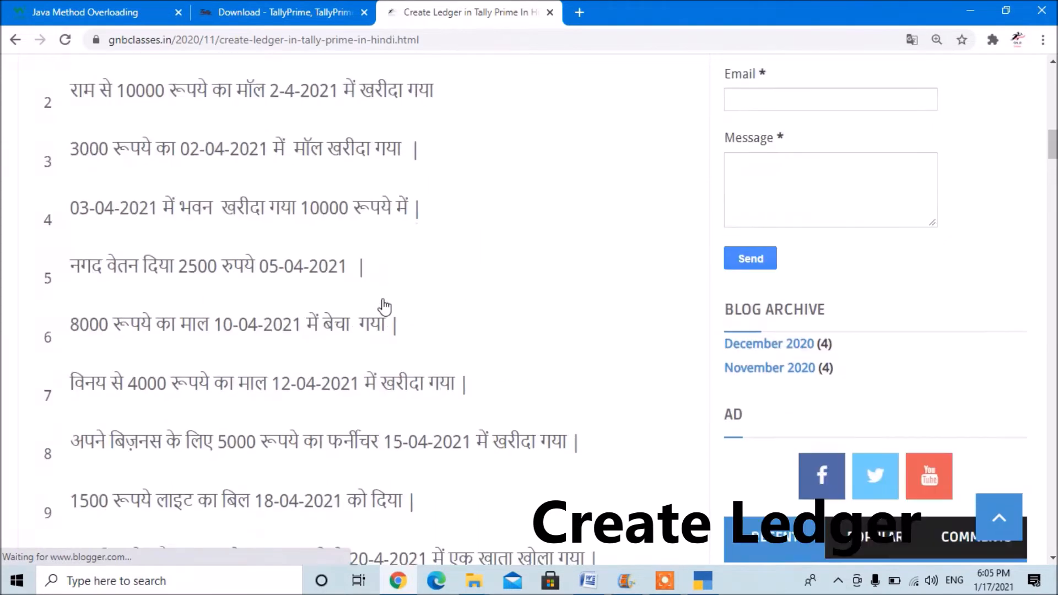
pyautogui.scroll(3, 262, 215)
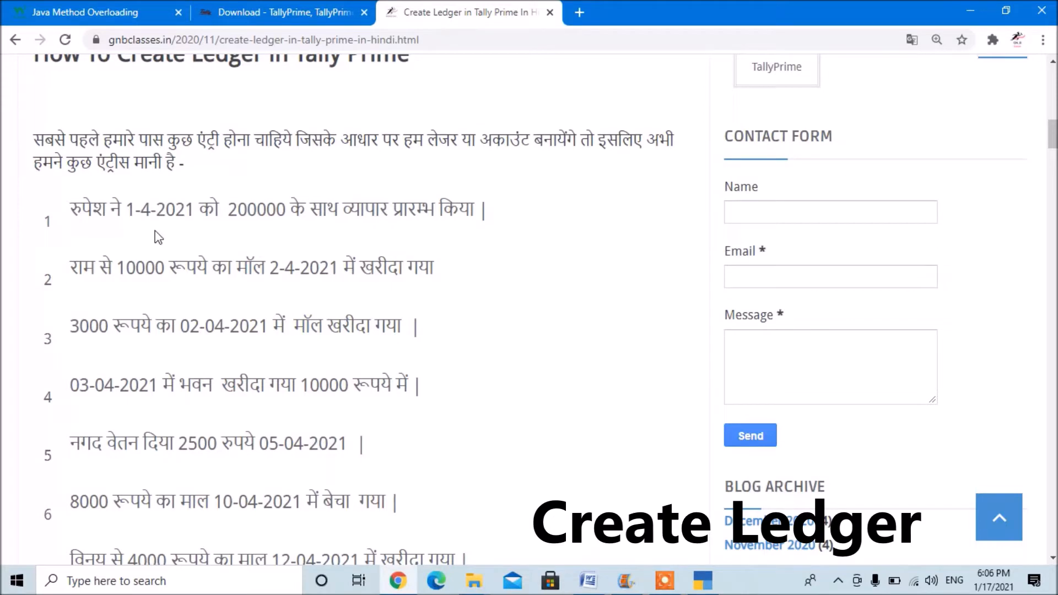
# Switch to TallyPrime and start creating a new Ledger master for SHARMA MEDICAL STORE.
pyautogui.click(711, 585)
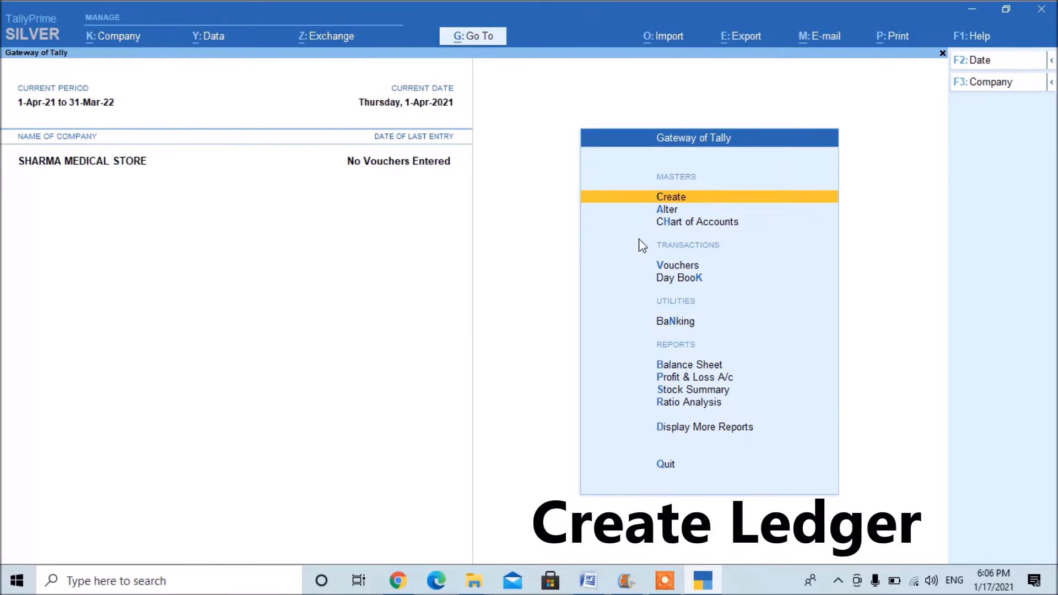
pyautogui.press('Return')
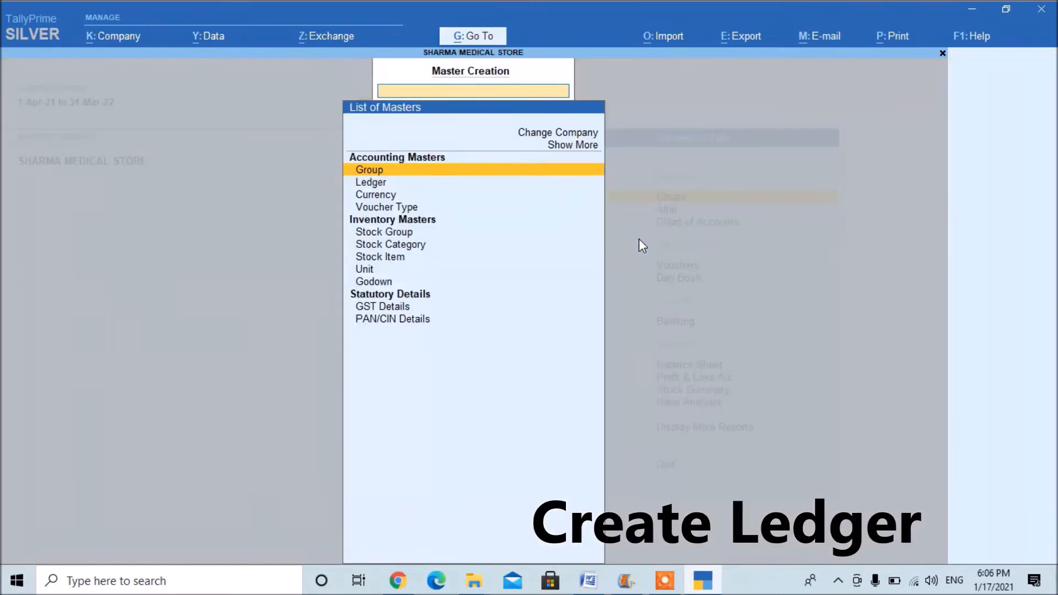
pyautogui.press('Down')
pyautogui.press('Down')
pyautogui.press('Down')
pyautogui.press('Down')
pyautogui.press('Down')
pyautogui.press('Down')
pyautogui.press('Down')
pyautogui.press('Down')
pyautogui.press('Down')
pyautogui.press('Down')
pyautogui.press('Up')
pyautogui.press('Up')
pyautogui.press('Up')
pyautogui.press('Up')
pyautogui.press('Up')
pyautogui.press('Up')
pyautogui.press('Up')
pyautogui.press('Up')
pyautogui.press('Up')
pyautogui.press('Up')
pyautogui.press('Up')
pyautogui.press('Up')
pyautogui.press('Up')
pyautogui.press('Up')
pyautogui.press('Up')
pyautogui.press('Down')
pyautogui.press('Down')
pyautogui.press('Down')
pyautogui.press('Down')
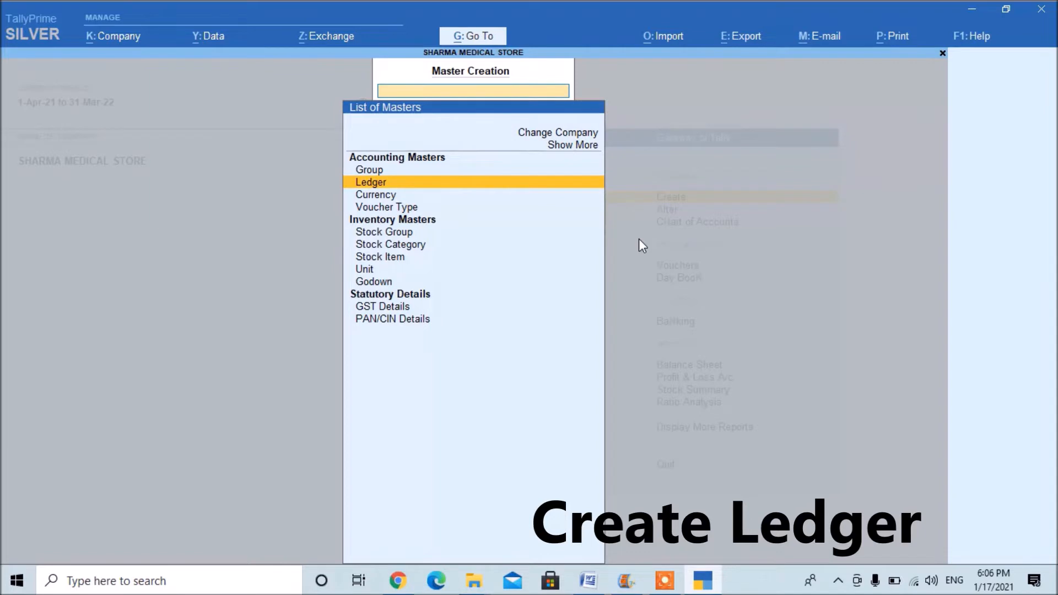
pyautogui.press('Return')
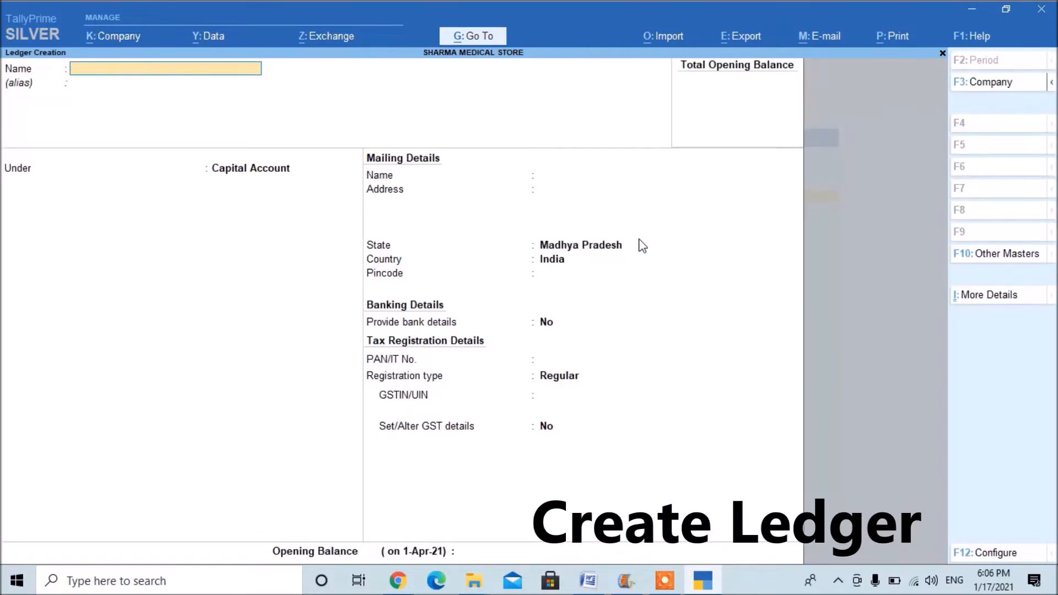
# Check the first transaction in the online notes and name the ledger with the owner's first name followed by "A/c".
pyautogui.hotkey('alt', 'Tab')
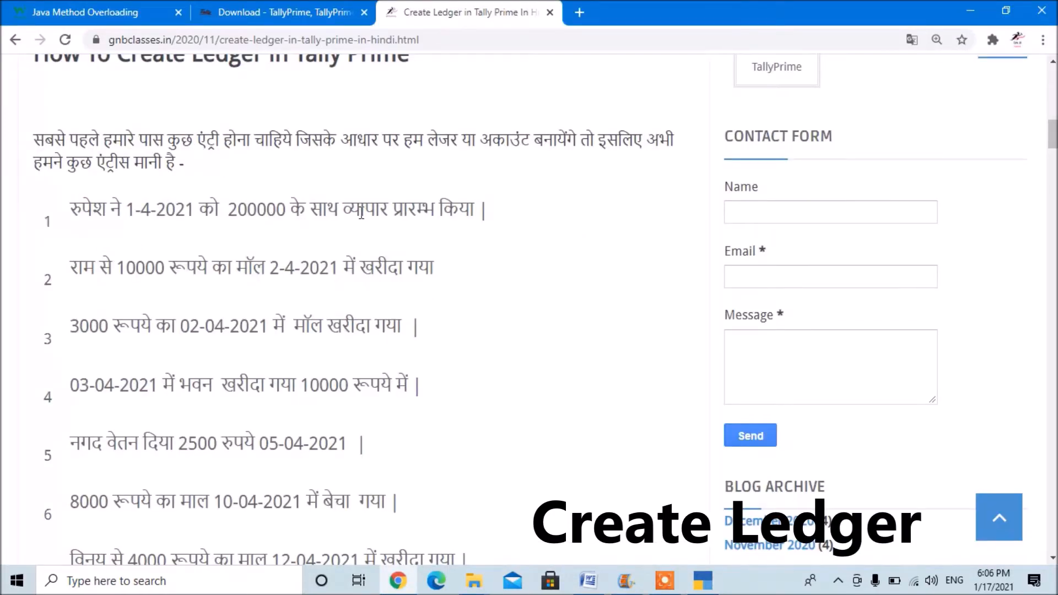
pyautogui.hotkey('alt', 'Tab')
pyautogui.write('RUPESH')
pyautogui.press('BackSpace')
pyautogui.press('BackSpace')
pyautogui.press('BackSpace')
pyautogui.press('BackSpace')
pyautogui.press('BackSpace')
pyautogui.press('BackSpace')
pyautogui.write('Rup')
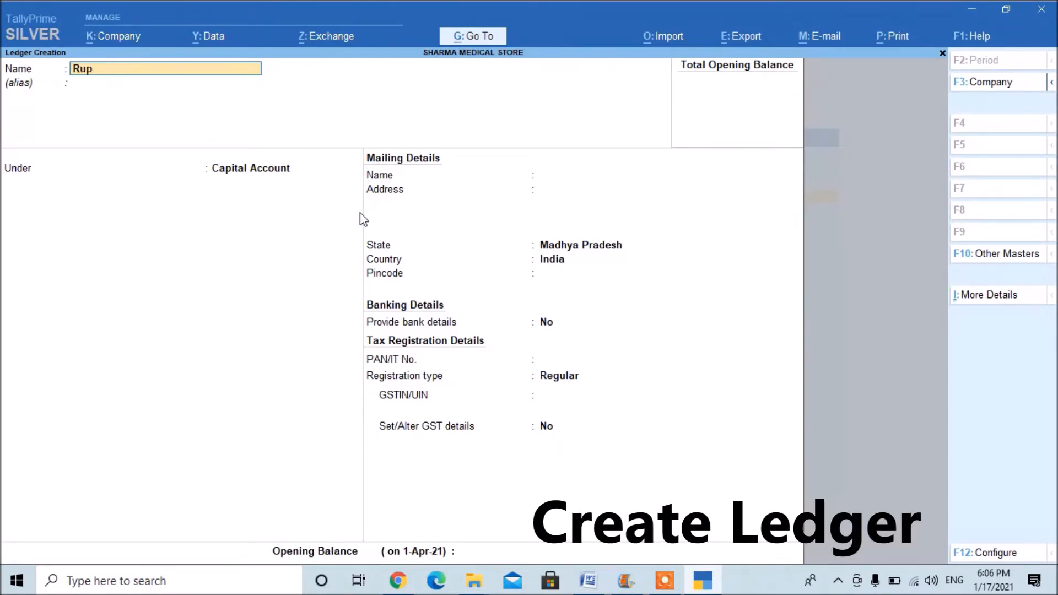
pyautogui.write('esh a/c')
pyautogui.press('Return')
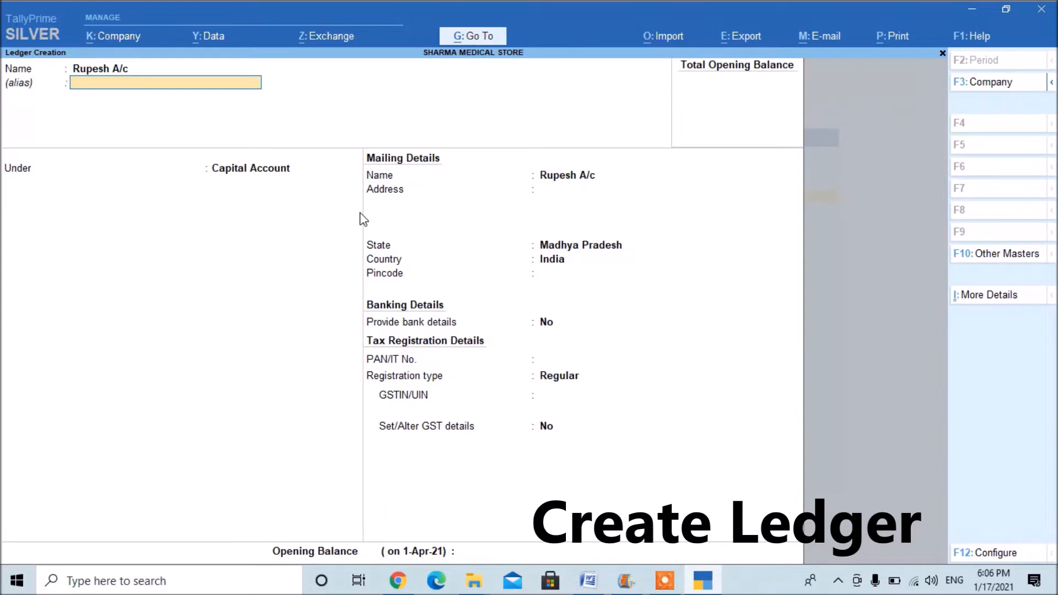
# Leave the alias blank, group the owner's ledger under Capital Account, and save it with the remaining details at their defaults.
pyautogui.press('Return')
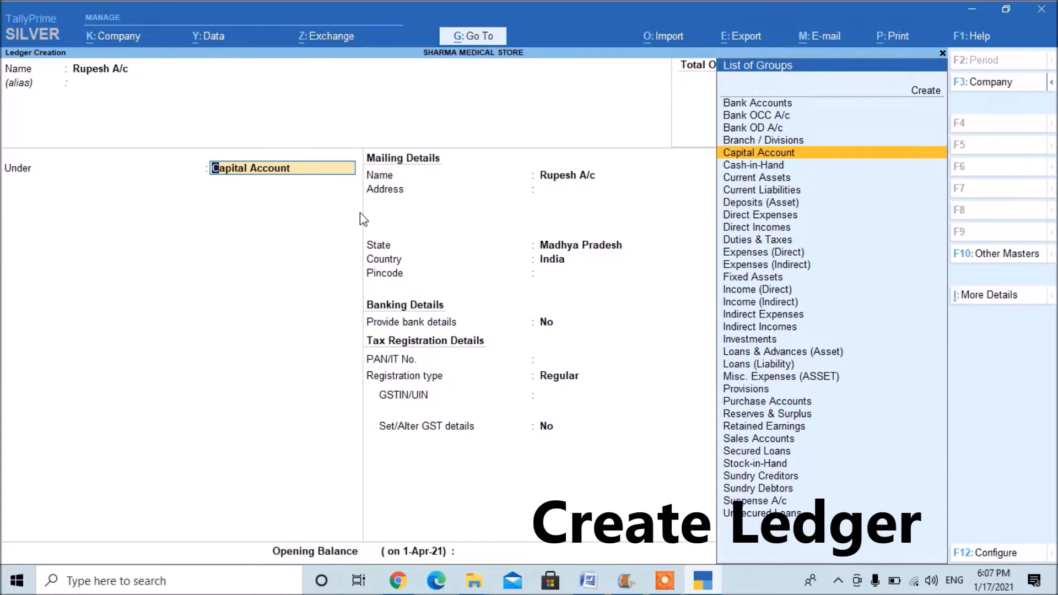
pyautogui.press('Return')
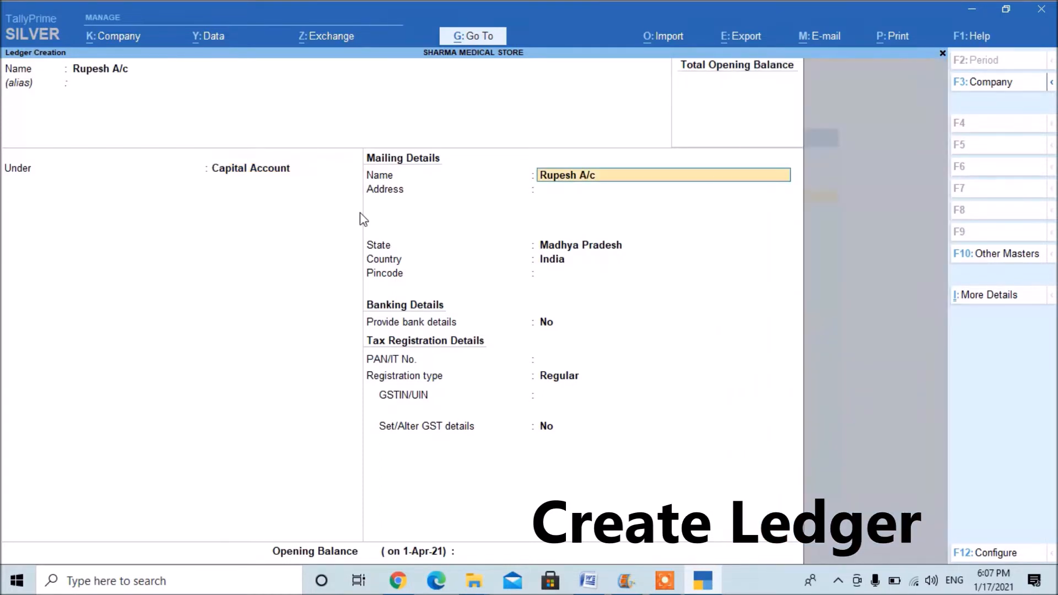
pyautogui.press('BackSpace')
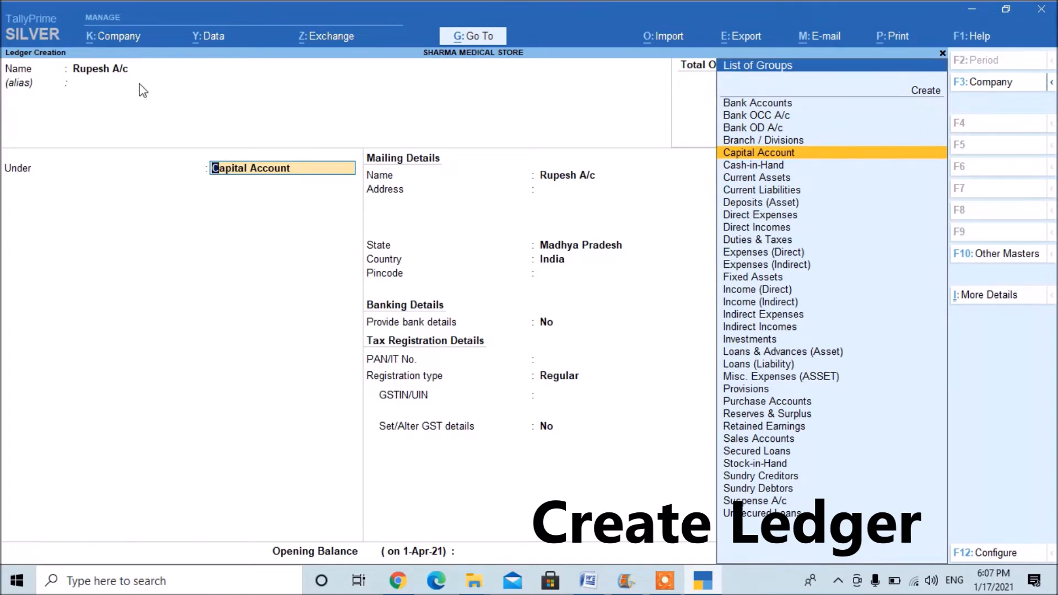
pyautogui.hotkey('alt', 'Tab')
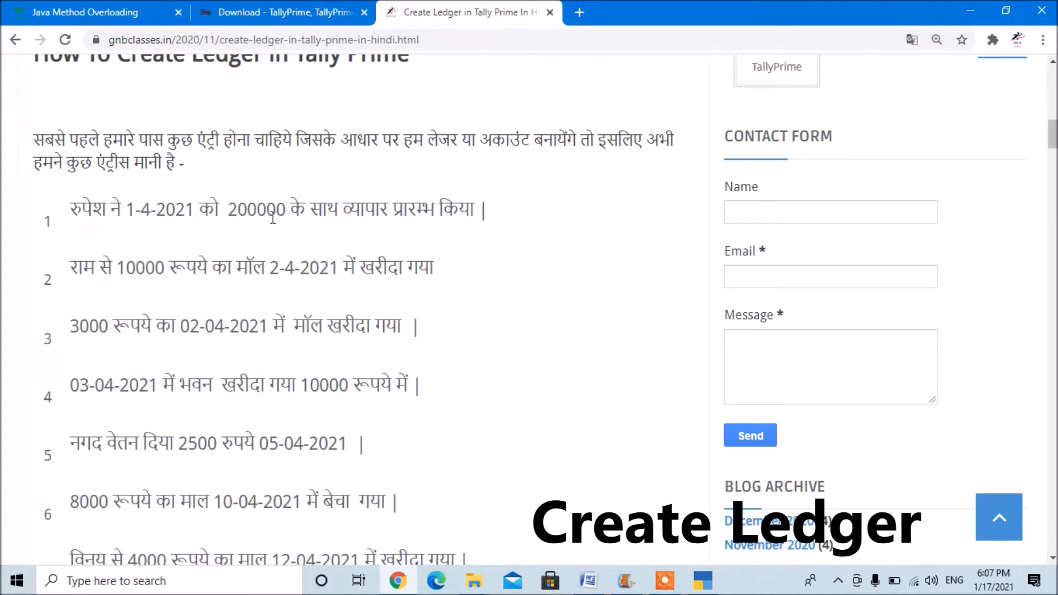
pyautogui.hotkey('alt', 'Tab')
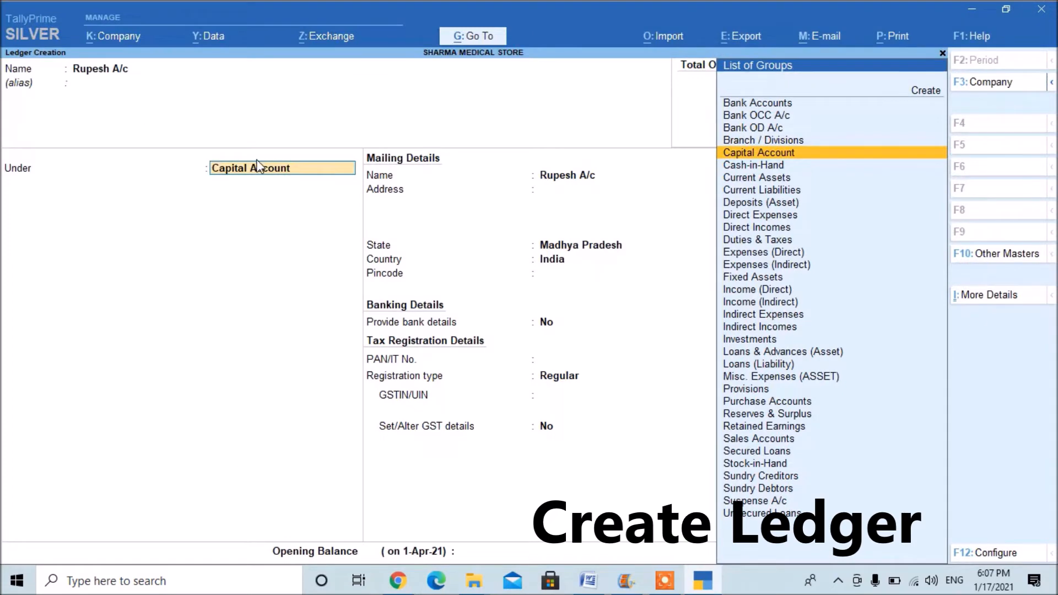
pyautogui.press('Return')
pyautogui.press('Return')
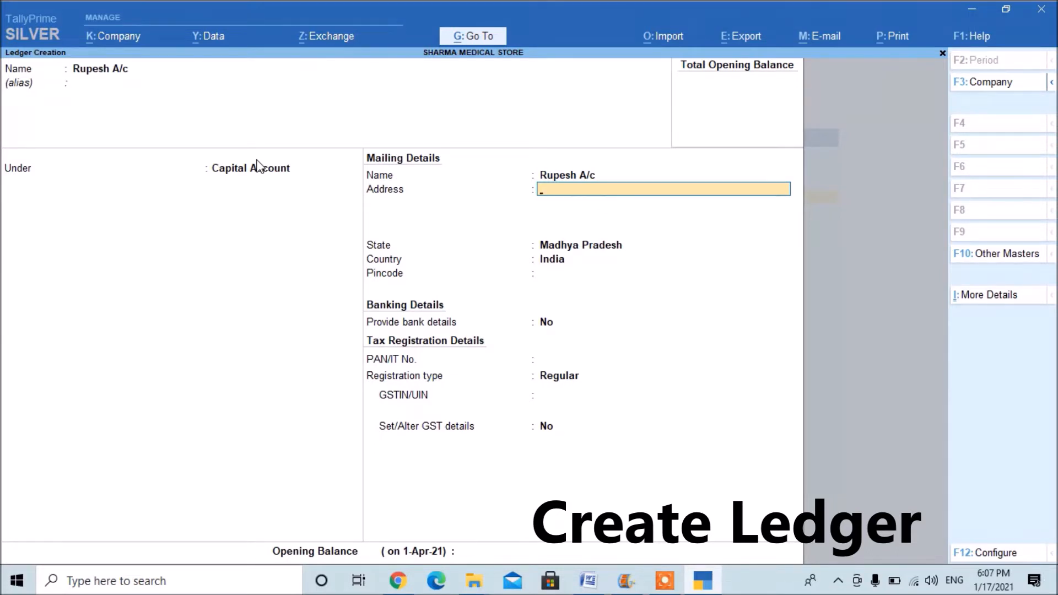
pyautogui.press('ctrl')
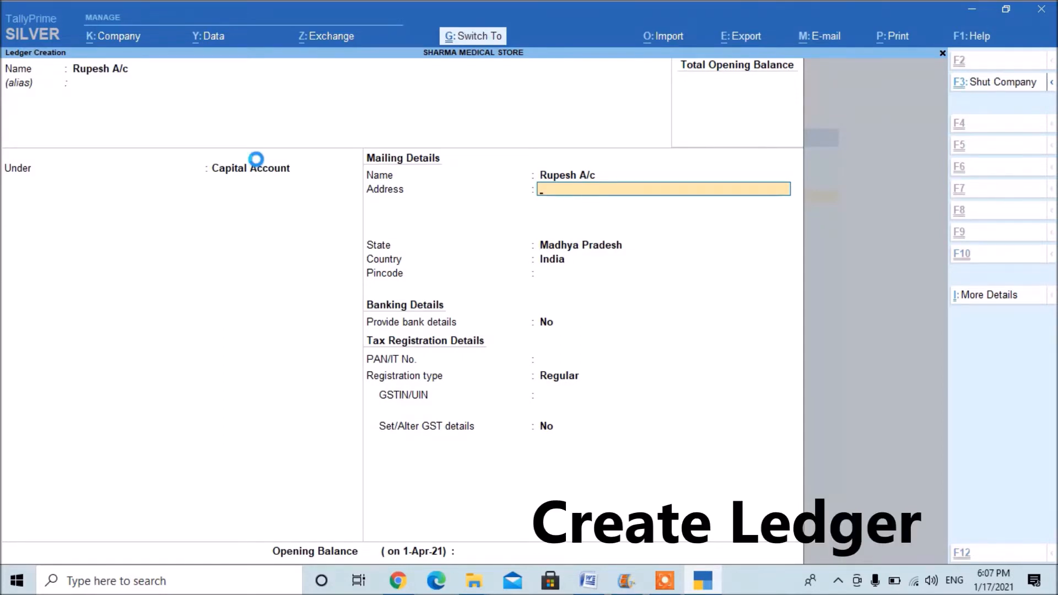
pyautogui.hotkey('ctrl', 'a')
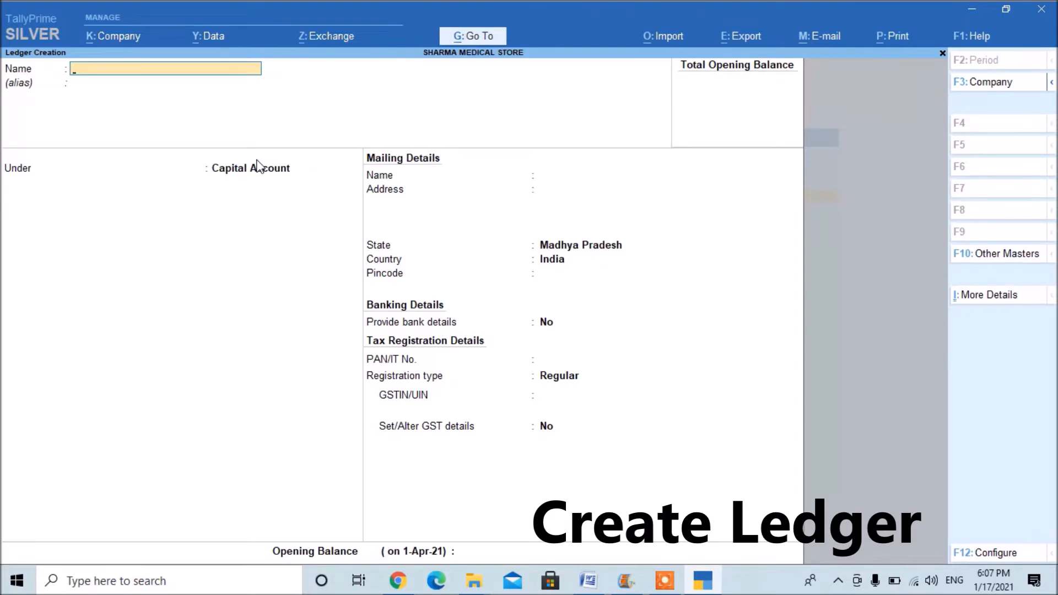
# Name the next ledger after the supplier in the notes' second transaction and group it under Sundry Creditors.
pyautogui.hotkey('alt', 'Tab')
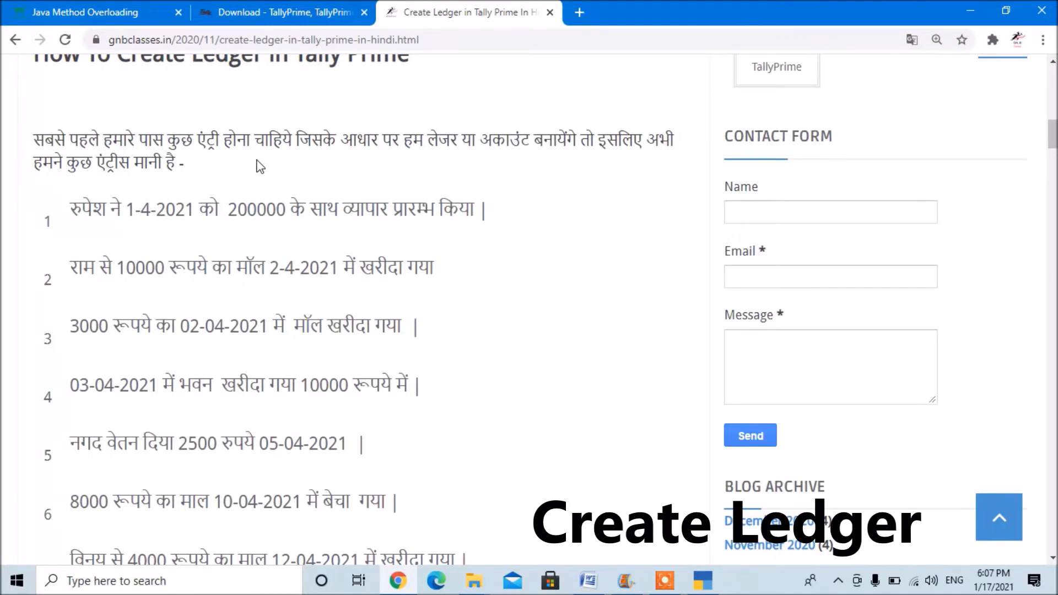
pyautogui.hotkey('alt', 'Tab')
pyautogui.write('Ram')
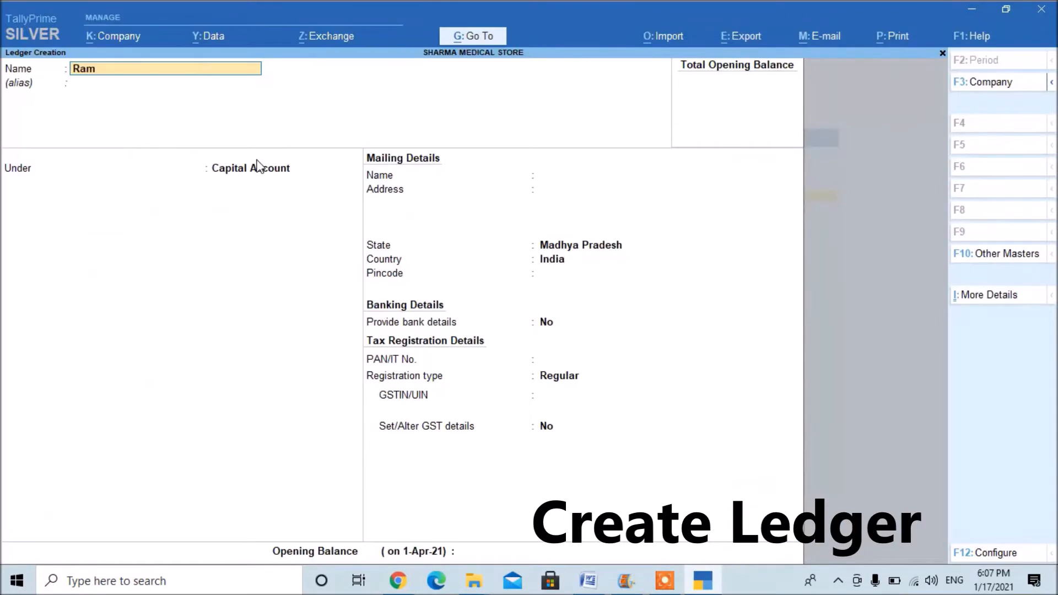
pyautogui.press('Return')
pyautogui.press('Return')
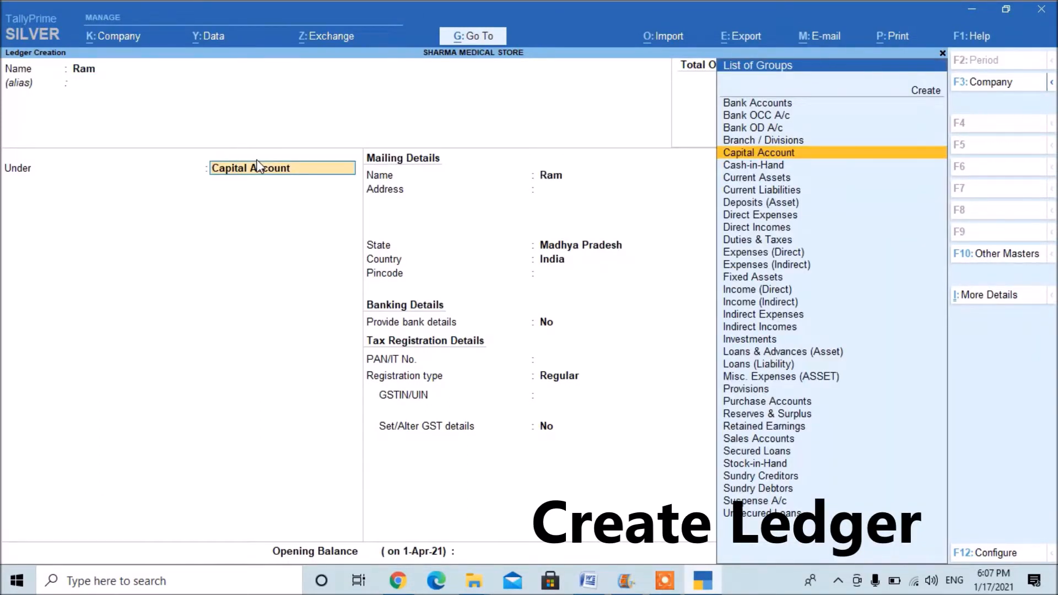
pyautogui.write('Sun')
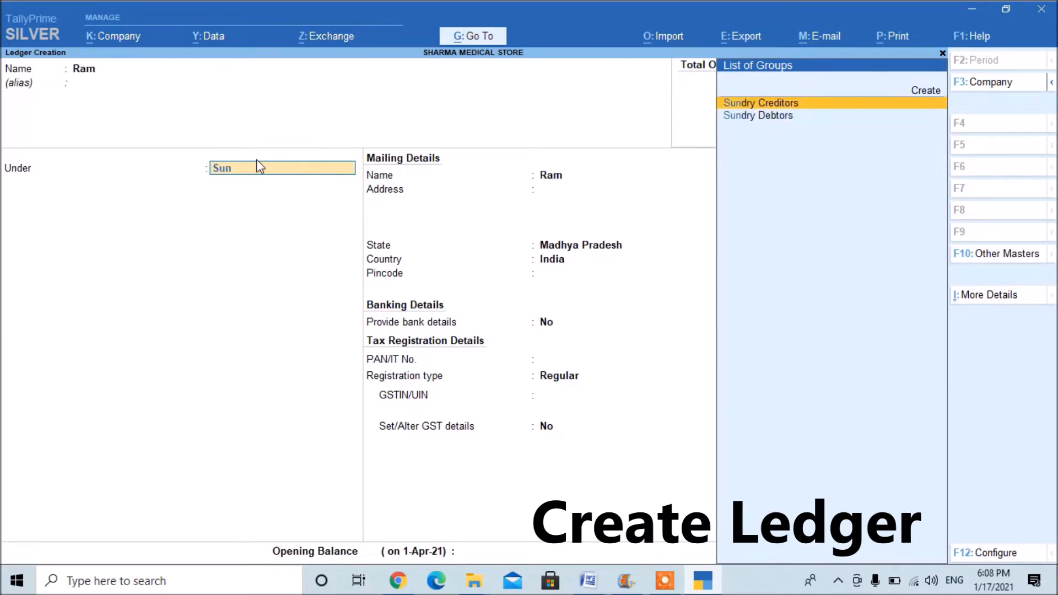
pyautogui.press('Return')
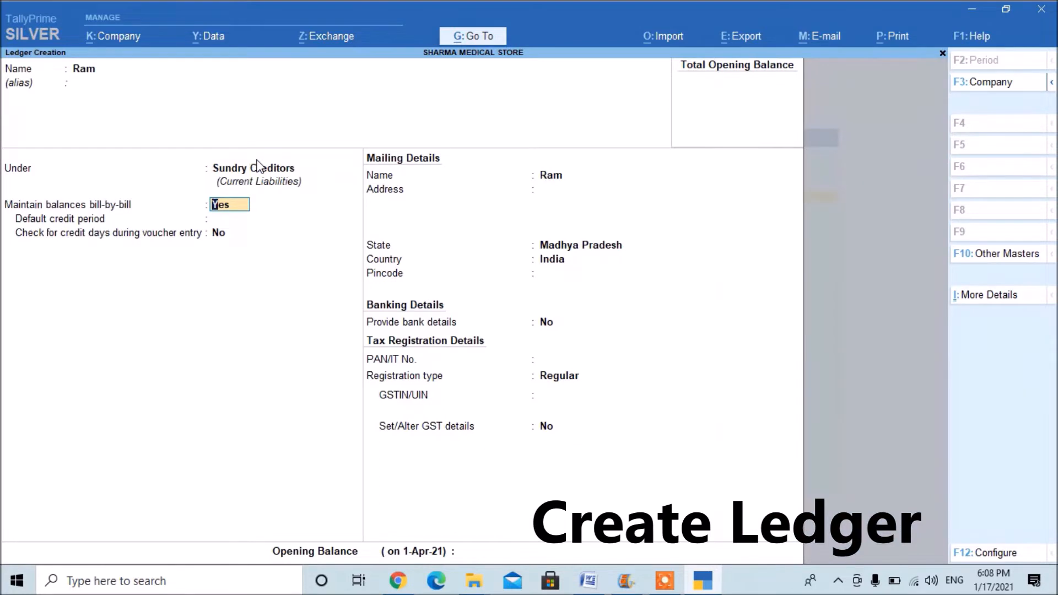
# Reopen the supplier ledger's group choice, keep it under Sundry Creditors, and save the ledger with the remaining details at their defaults.
pyautogui.press('BackSpace')
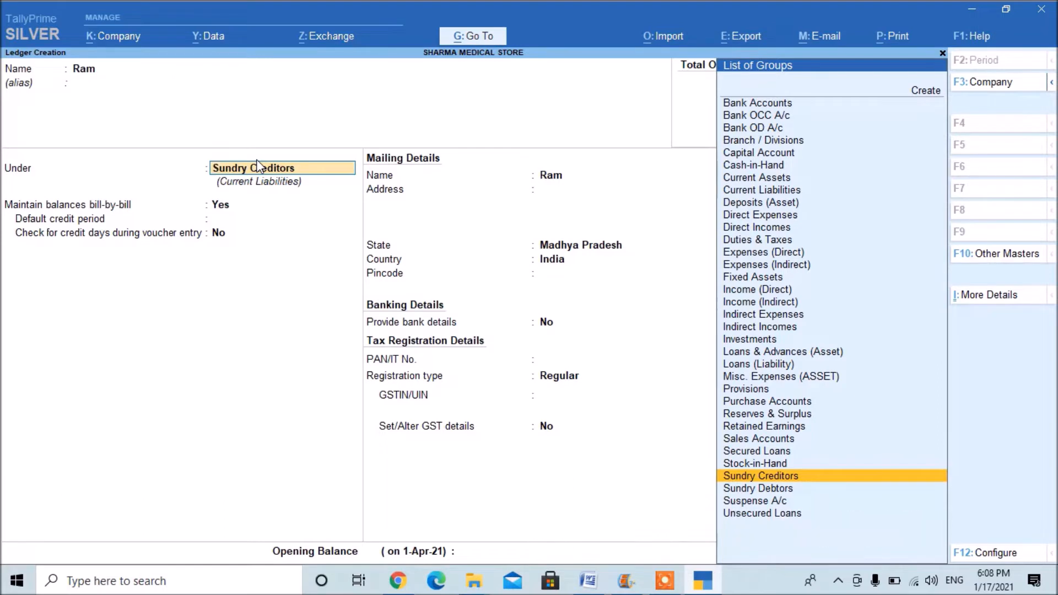
pyautogui.press('Down')
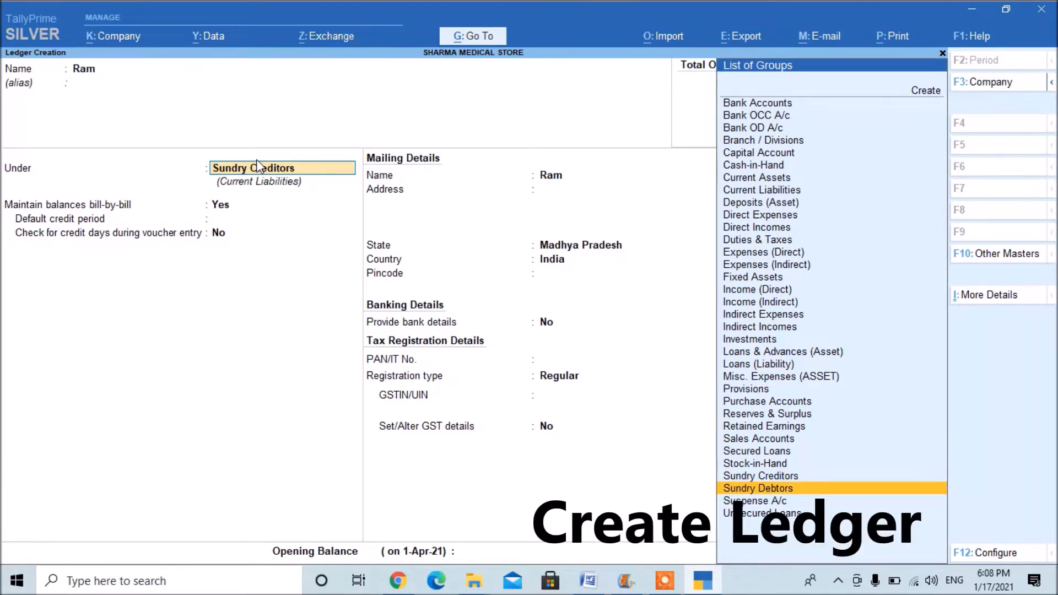
pyautogui.press('Up')
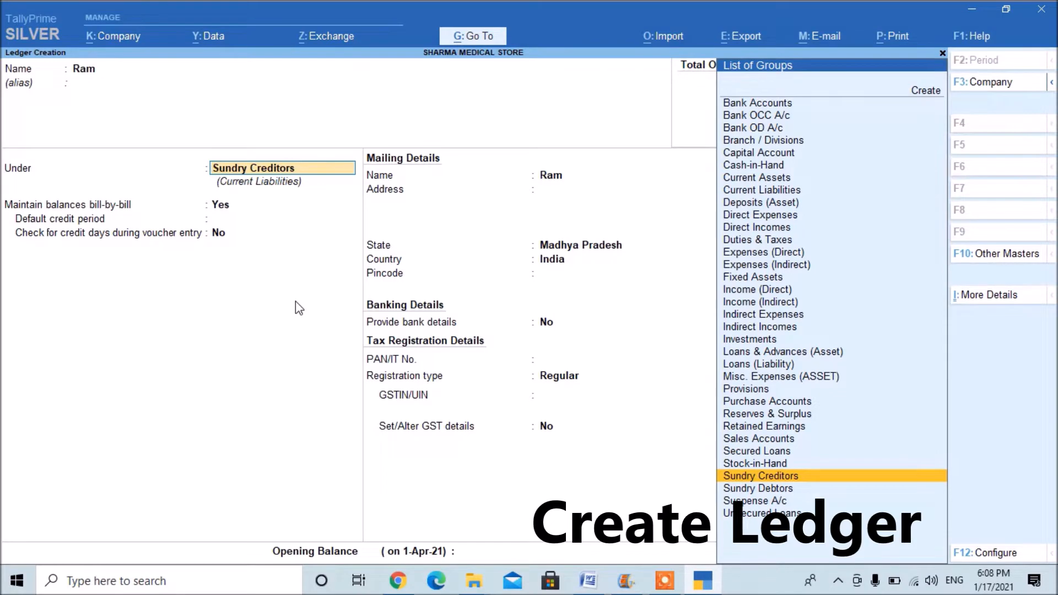
pyautogui.press('Return')
pyautogui.press('ctrl')
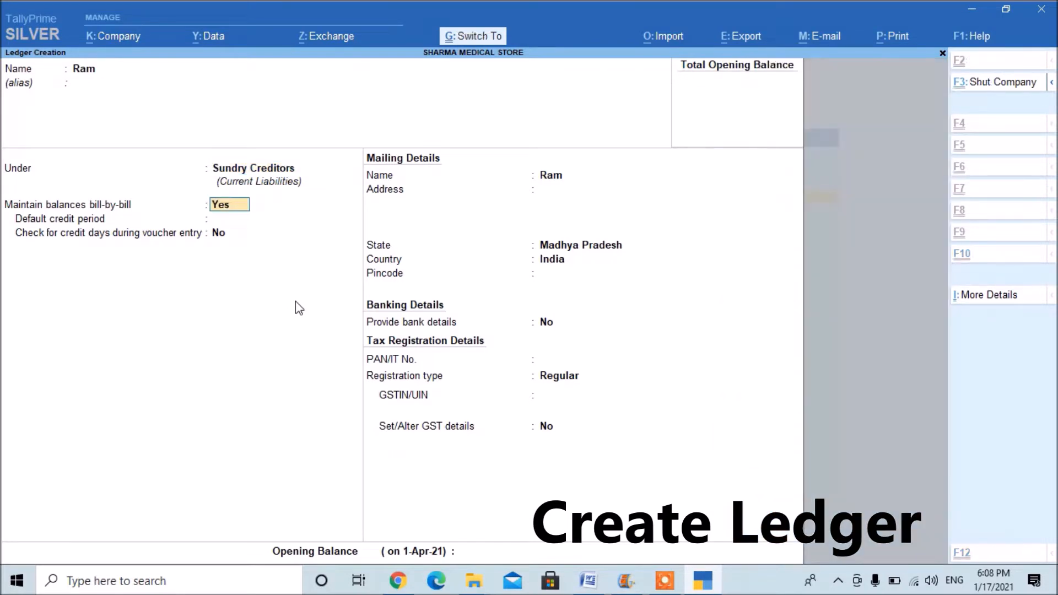
pyautogui.hotkey('ctrl', 'a')
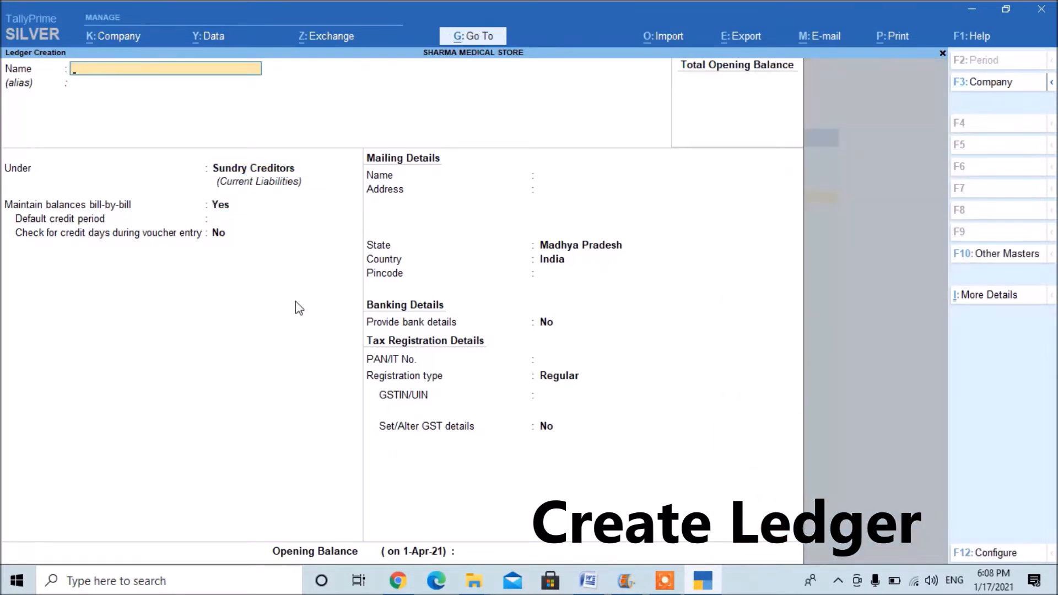
# Check the goods purchase in the online notes, then create and save the ledger "Purchase A/c" under Purchase Accounts.
pyautogui.hotkey('alt', 'Tab')
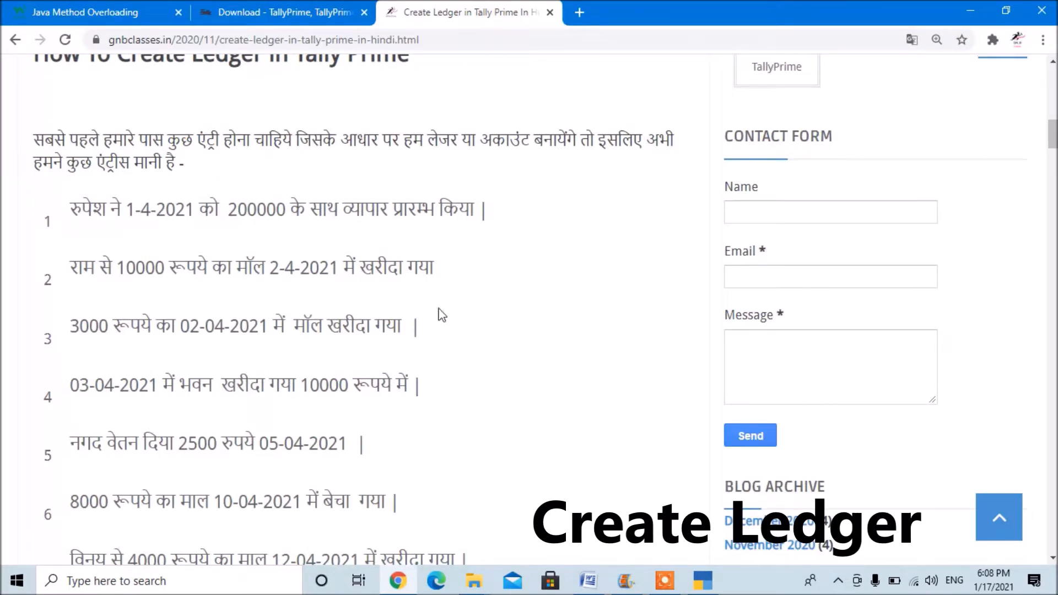
pyautogui.hotkey('alt', 'Tab')
pyautogui.write('Purchase')
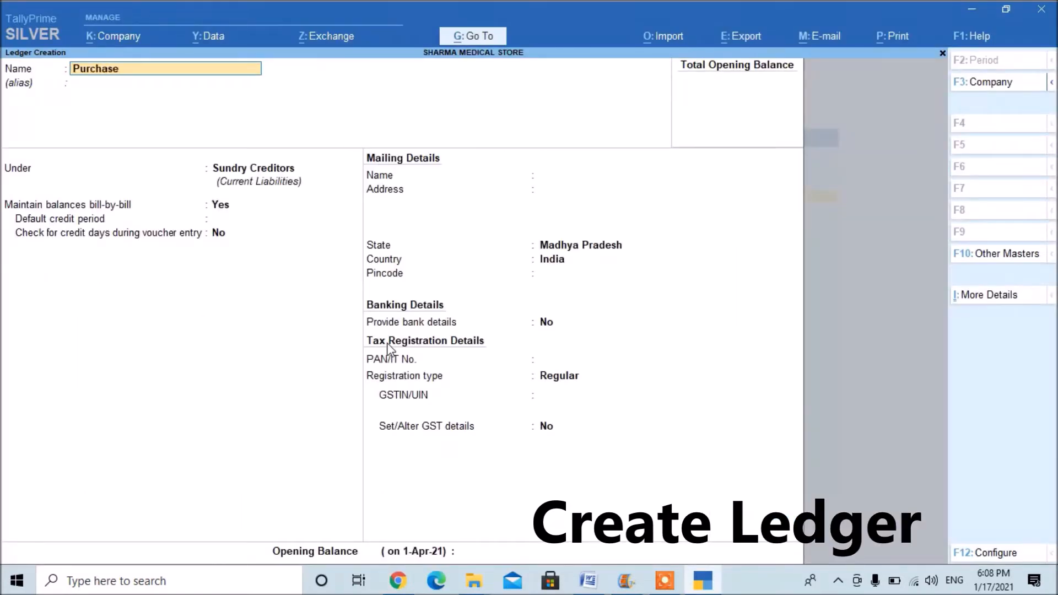
pyautogui.write(' A/c')
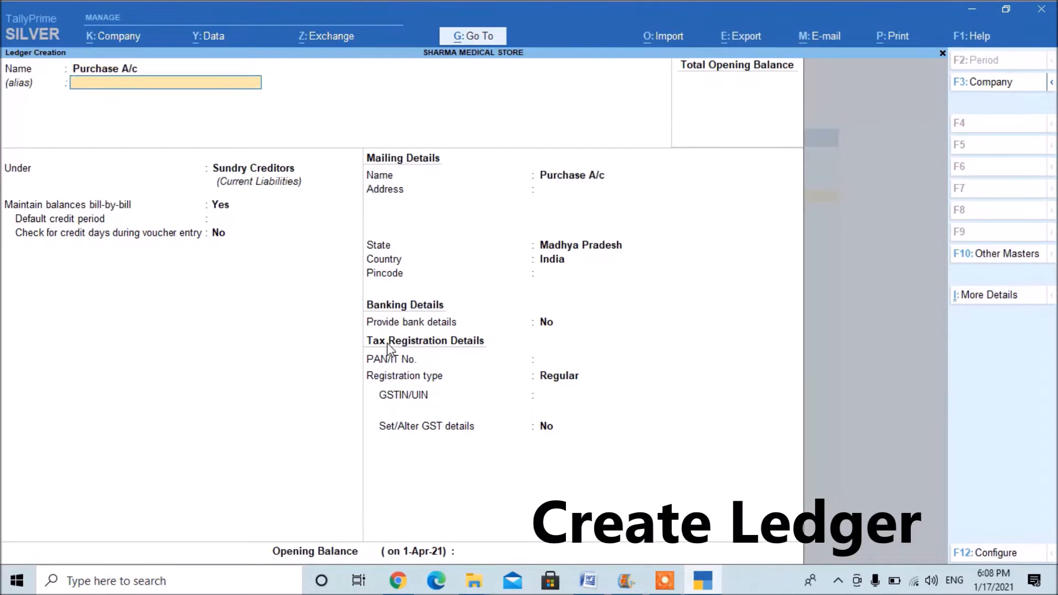
pyautogui.press('Return')
pyautogui.write('Pu')
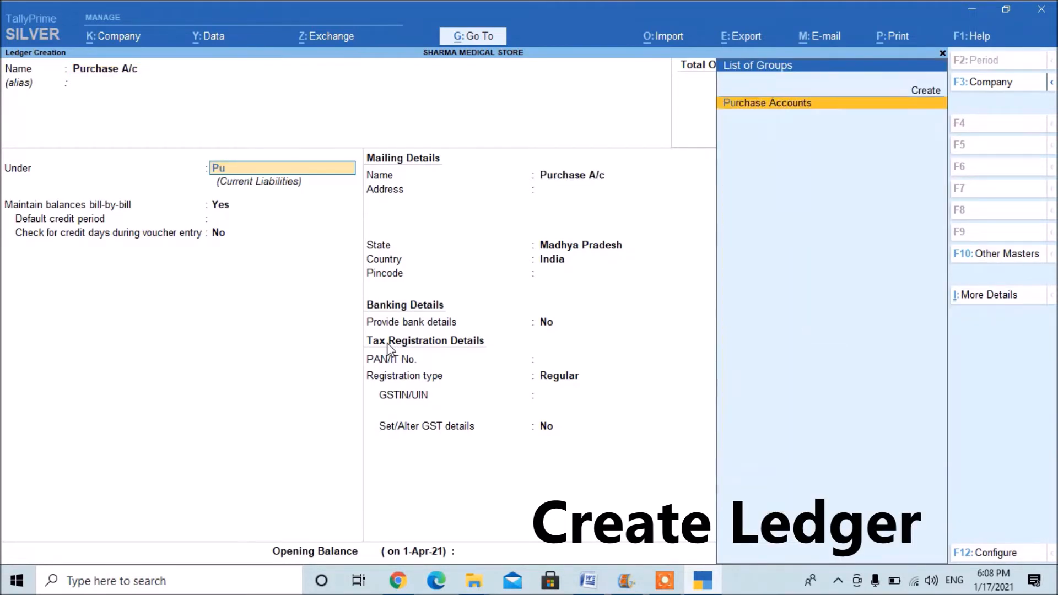
pyautogui.press('Return')
pyautogui.press('BackSpace')
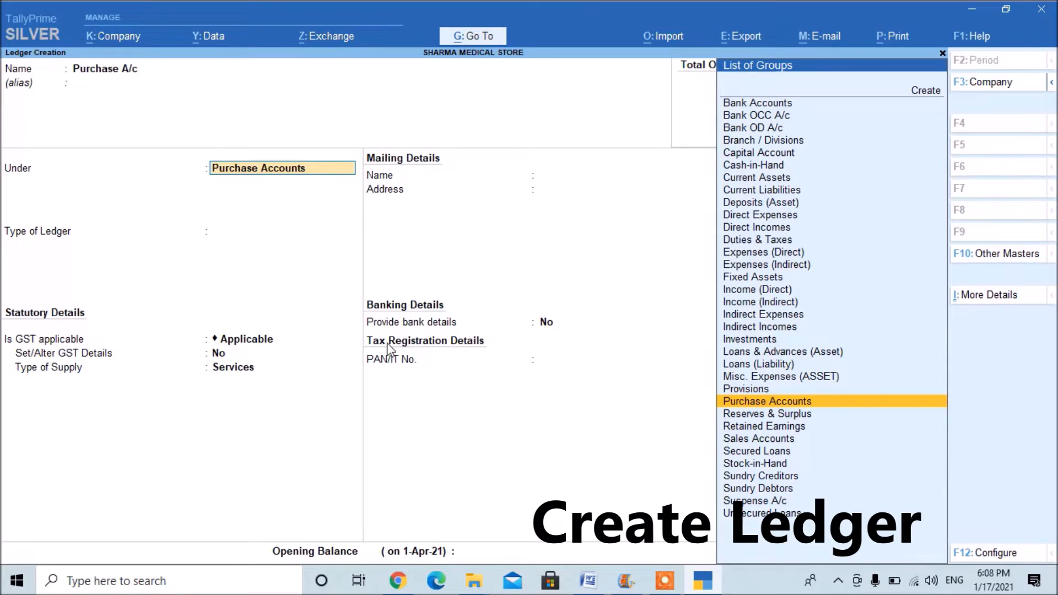
pyautogui.press('Return')
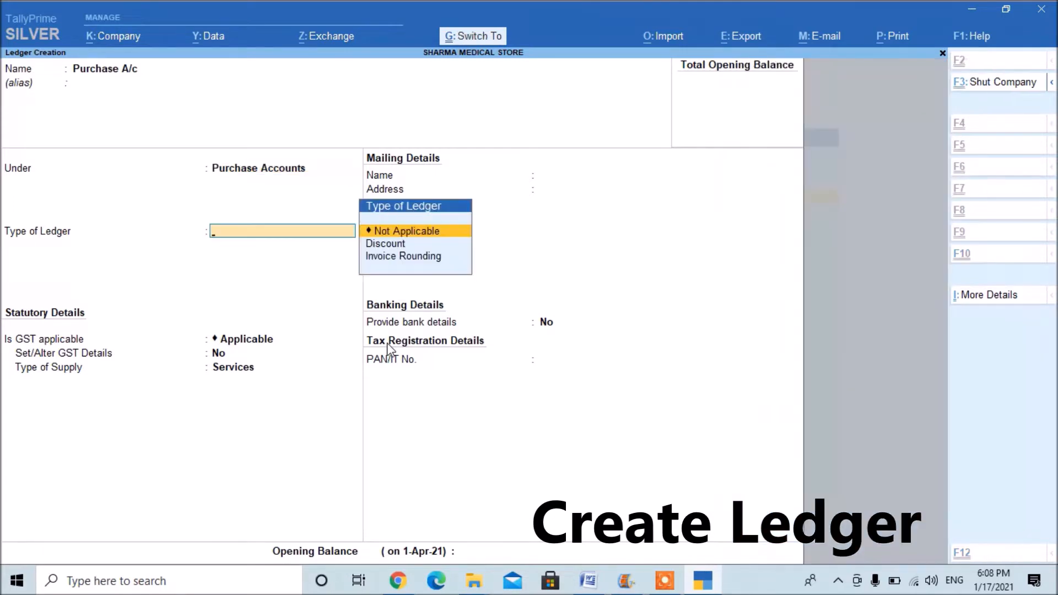
pyautogui.hotkey('ctrl', 'a')
# Check the notes' fourth transaction, then create and save the ledger "Building Ac" under Fixed Assets.
pyautogui.hotkey('alt', 'Tab')
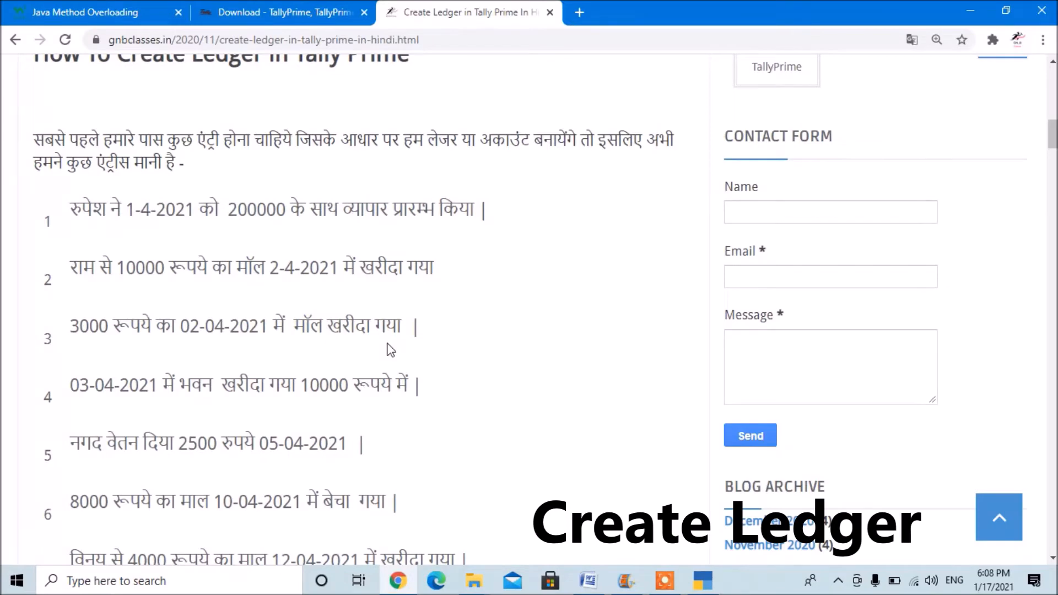
pyautogui.hotkey('alt', 'Tab')
pyautogui.write('Bui')
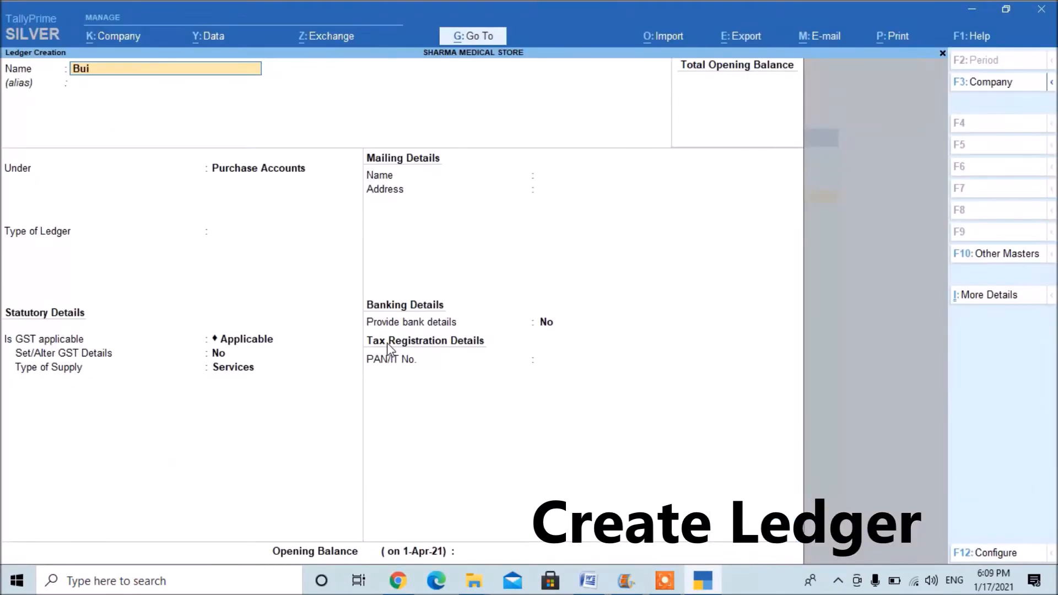
pyautogui.write('lding Ac')
pyautogui.press('Return')
pyautogui.press('Return')
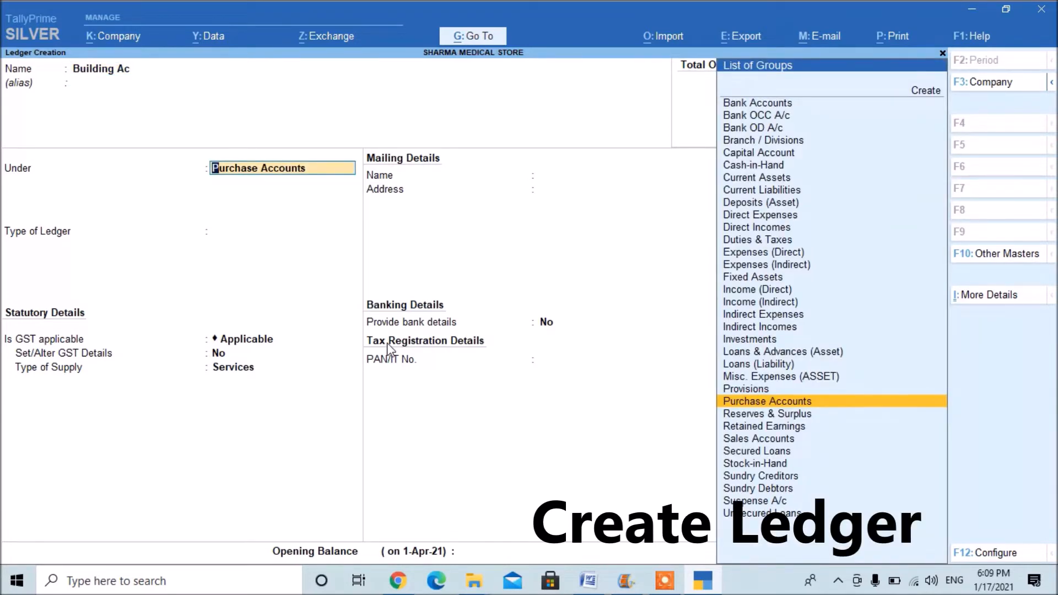
pyautogui.write('Fi')
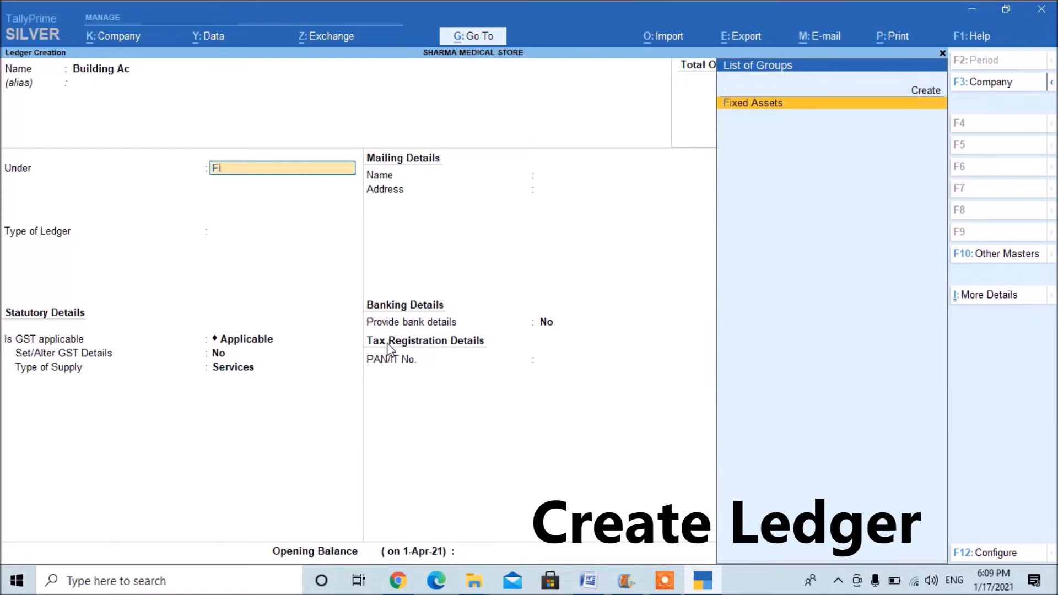
pyautogui.press('Return')
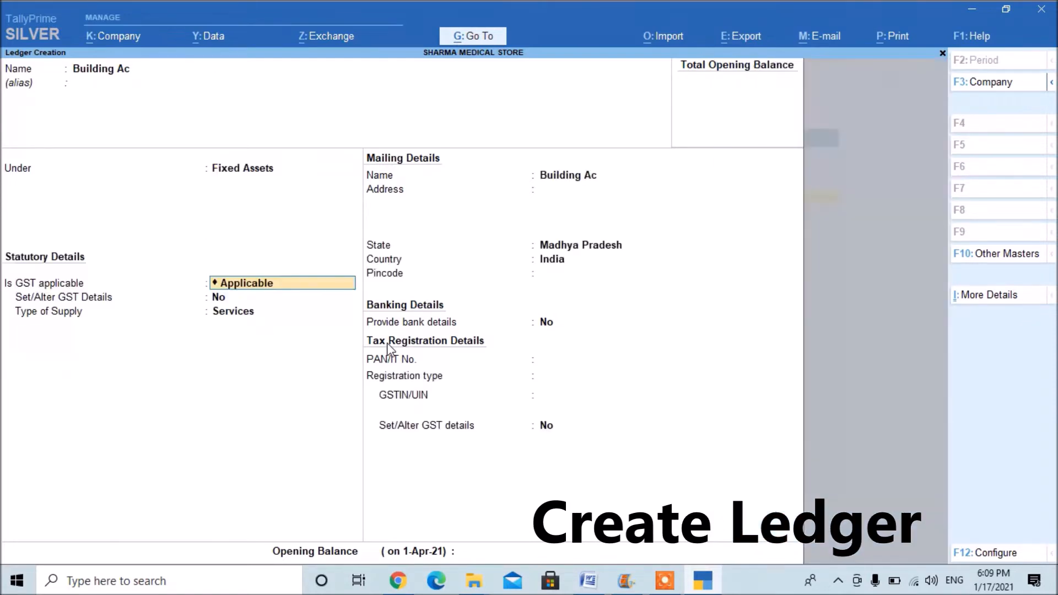
pyautogui.press('BackSpace')
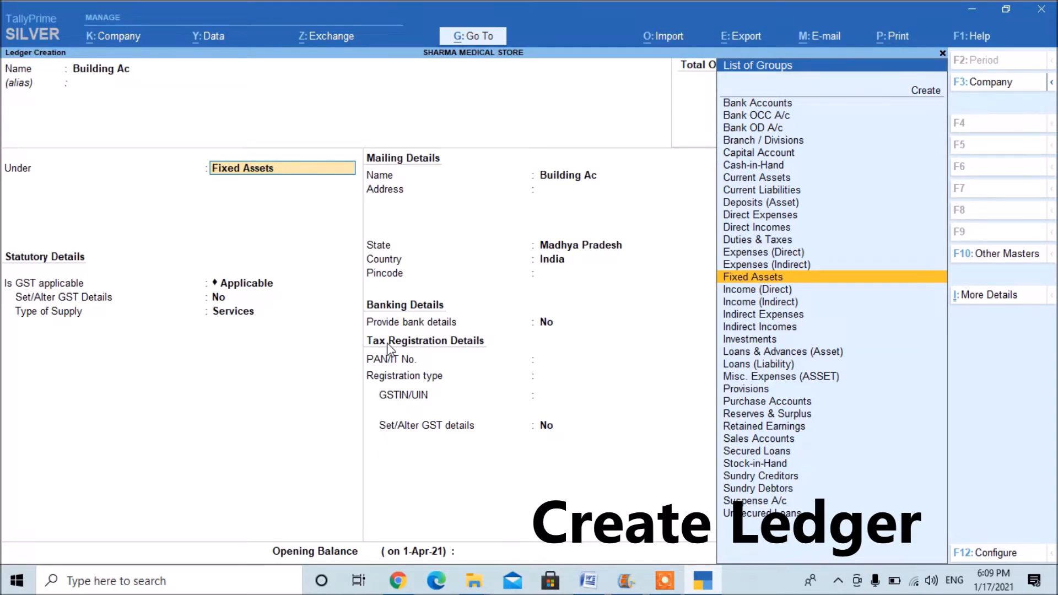
pyautogui.press('Return')
pyautogui.press('Return')
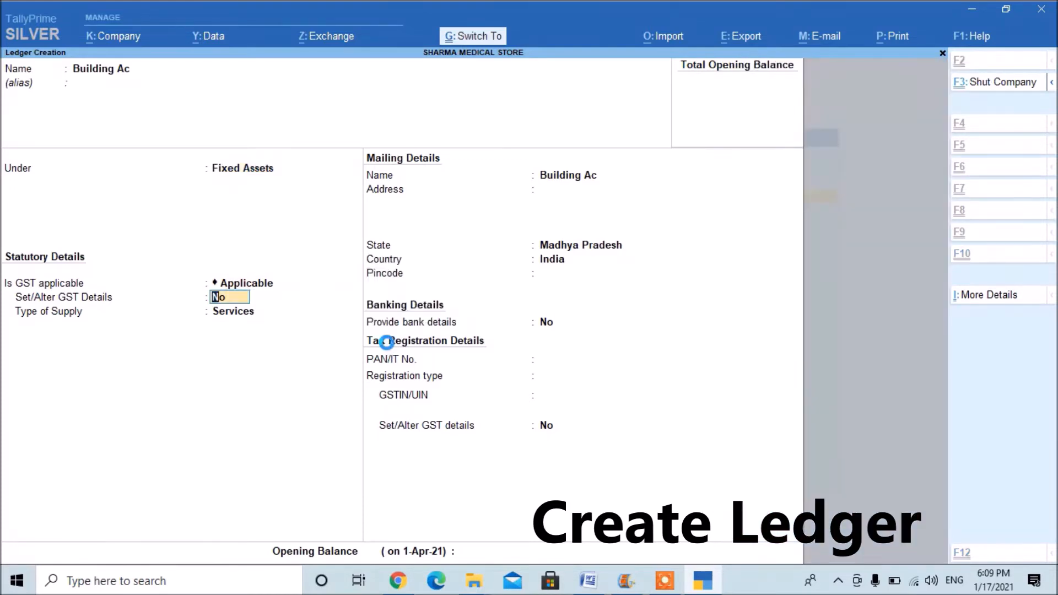
# Check the notes' fifth transaction, then create and save the ledger "Salary A/c" under Indirect Expenses.
pyautogui.hotkey('alt', 'Tab')
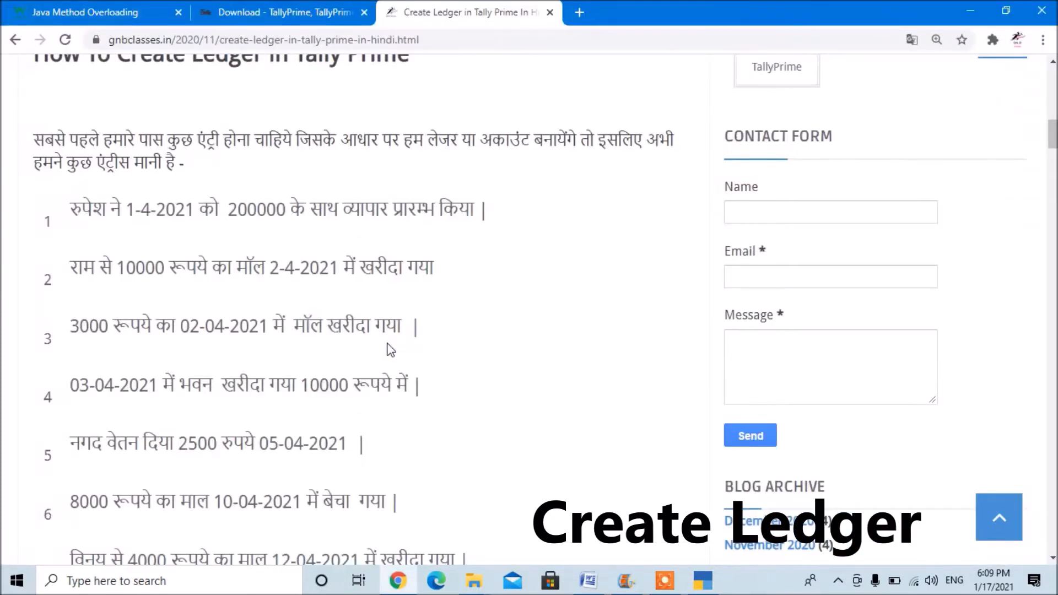
pyautogui.hotkey('alt', 'Tab')
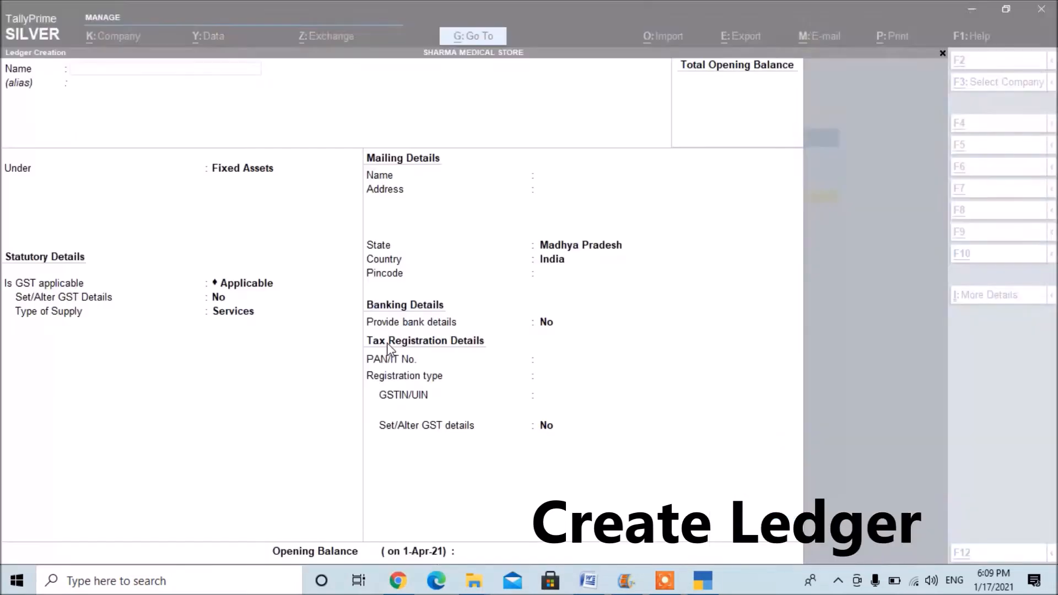
pyautogui.write('Salary A/c')
pyautogui.press('Return')
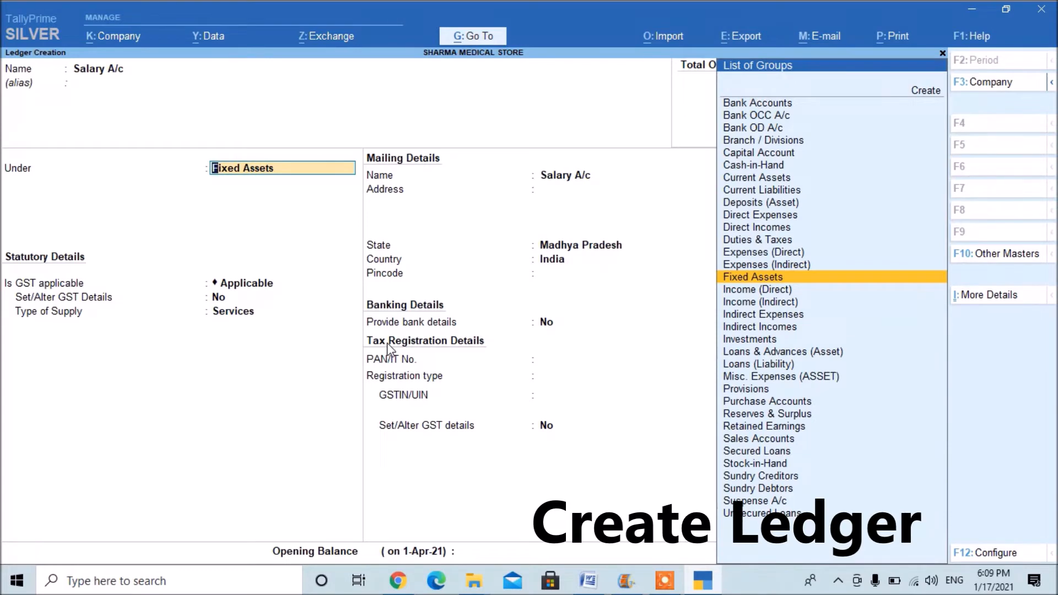
pyautogui.write('Ind')
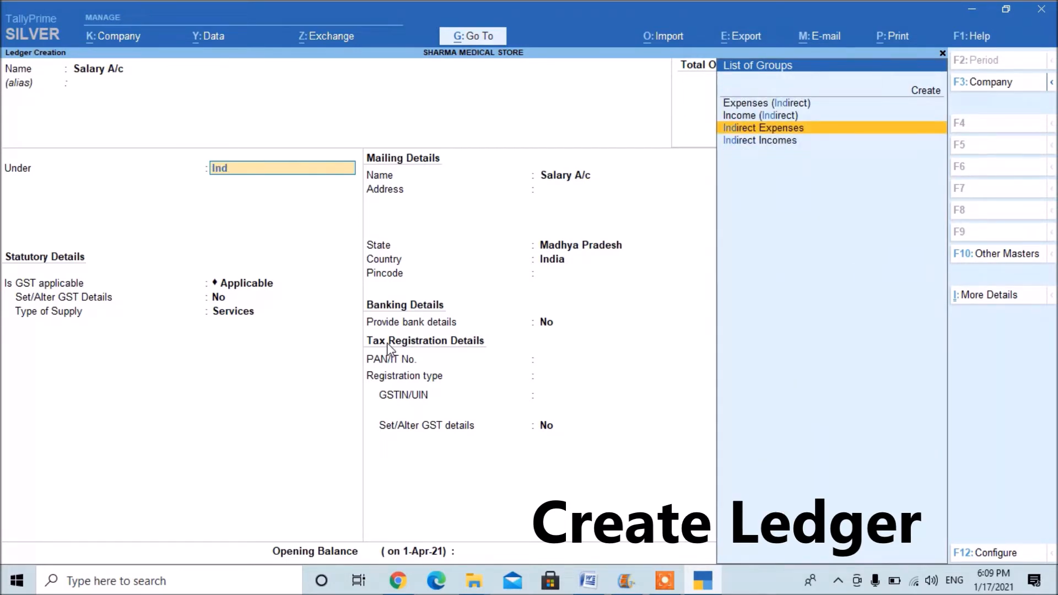
pyautogui.press('Return')
pyautogui.press('BackSpace')
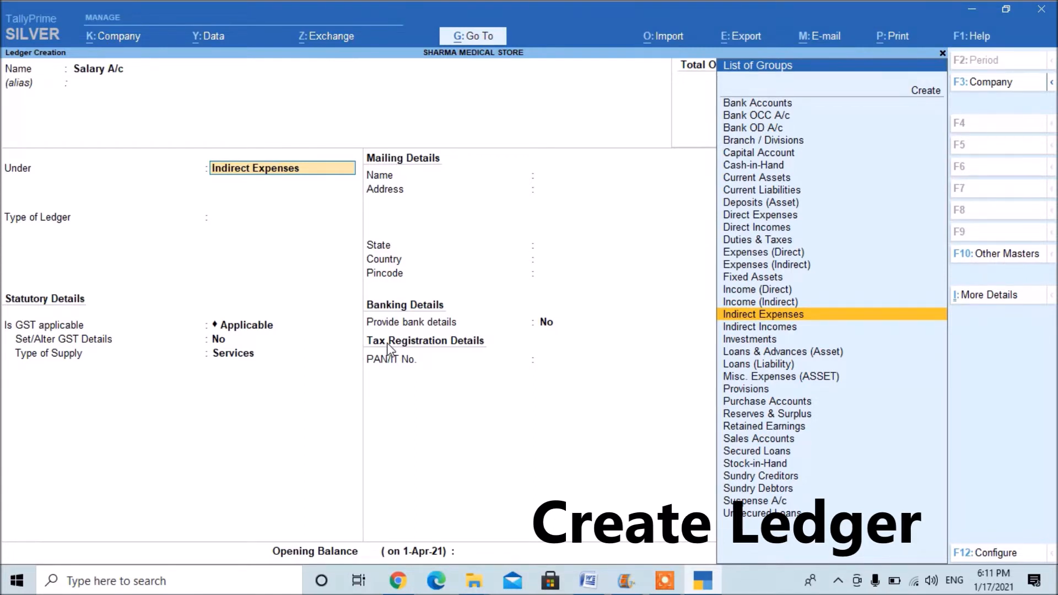
pyautogui.press('Return')
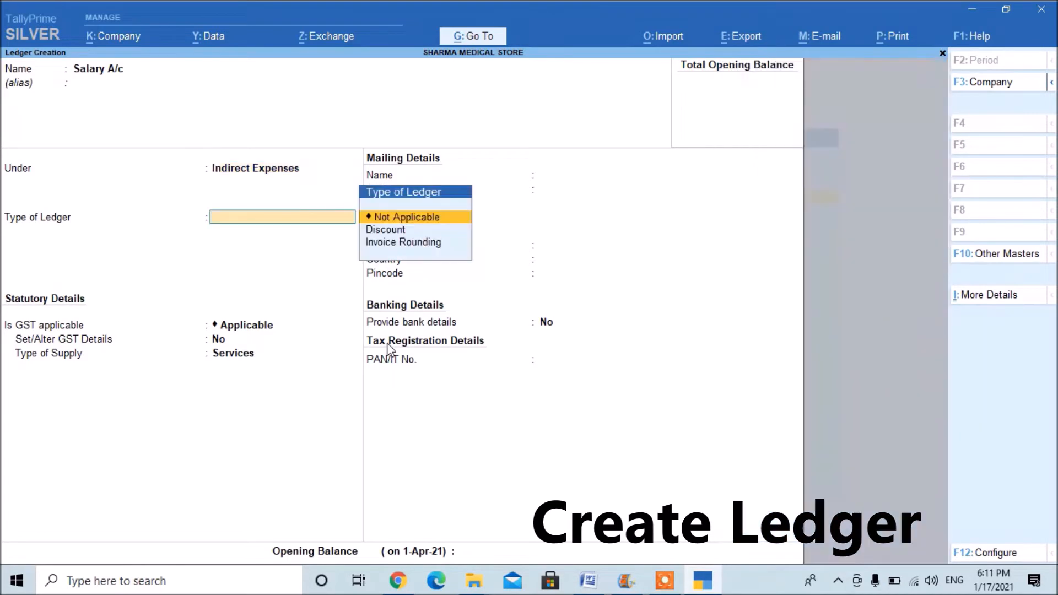
# Check the notes' sixth transaction, then create and save the ledger "Sales A/c" under Sales Accounts.
pyautogui.hotkey('alt', 'Tab')
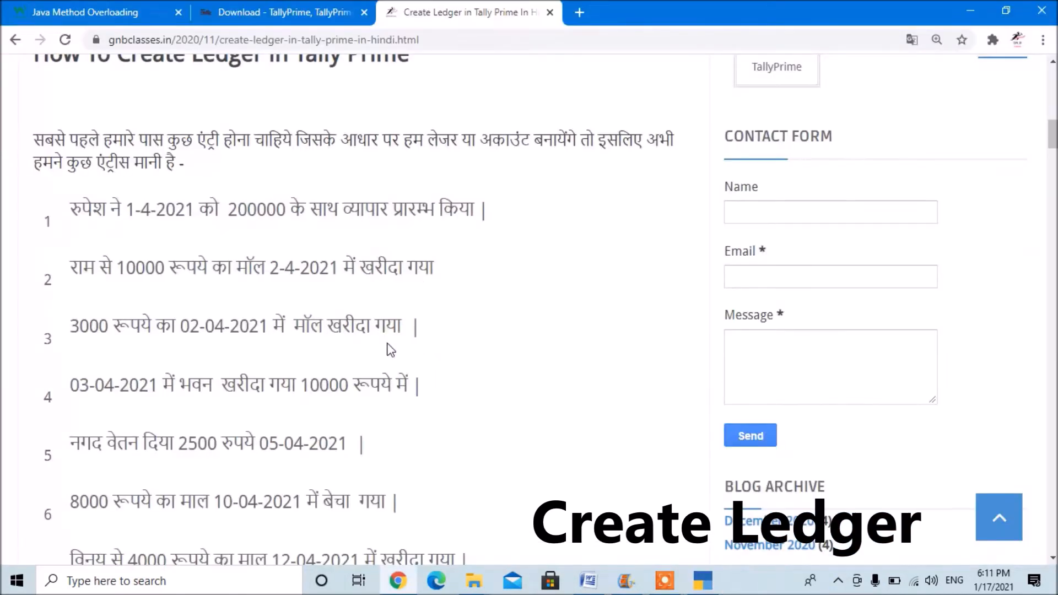
pyautogui.scroll(-1, 390, 349)
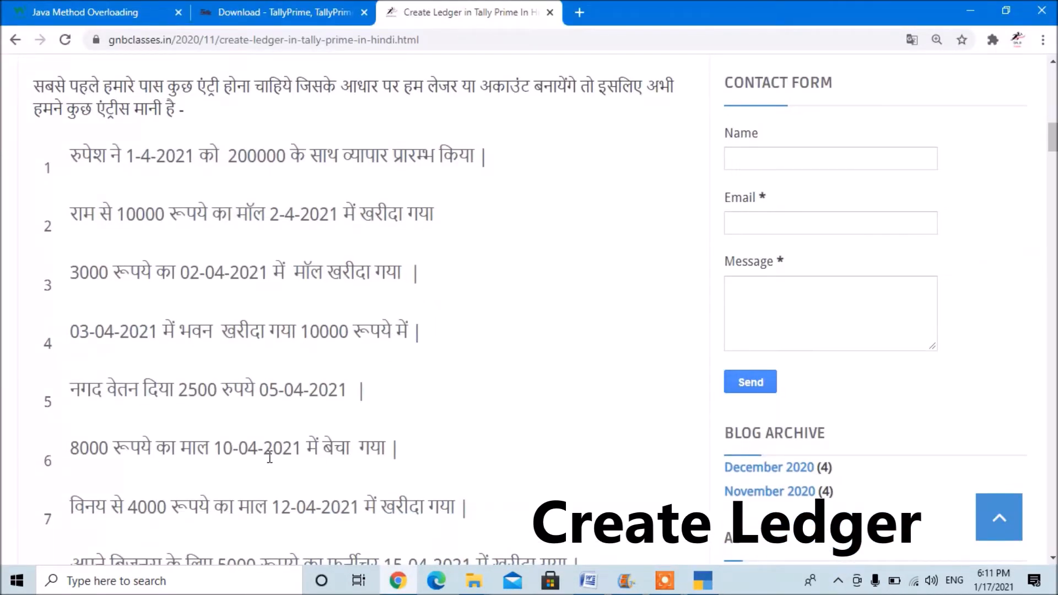
pyautogui.hotkey('alt', 'Tab')
pyautogui.write('Sa')
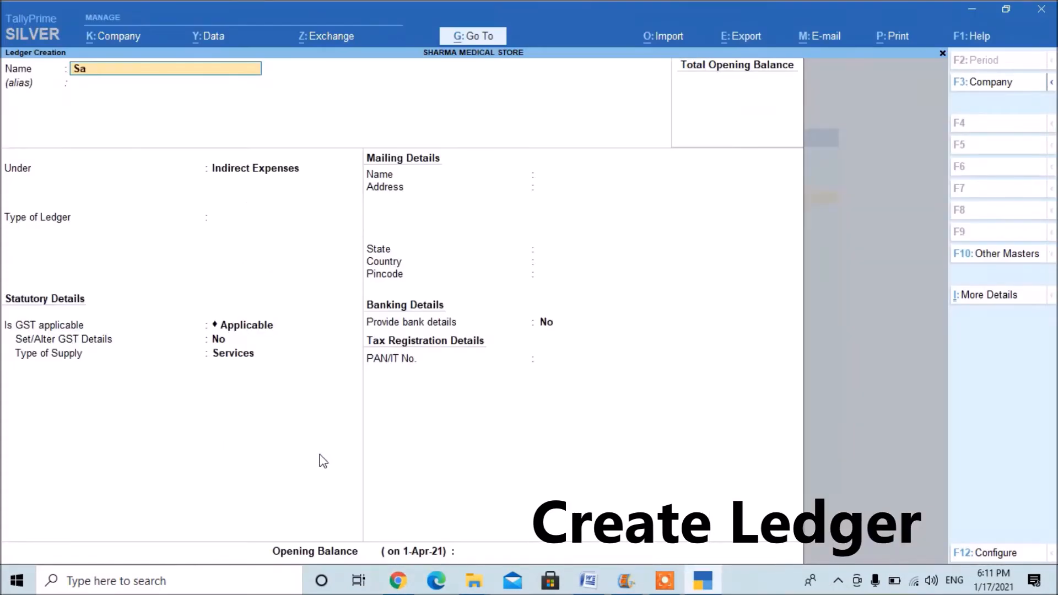
pyautogui.write('les a/c')
pyautogui.press('Return')
pyautogui.press('Return')
pyautogui.write('Sa')
pyautogui.press('Return')
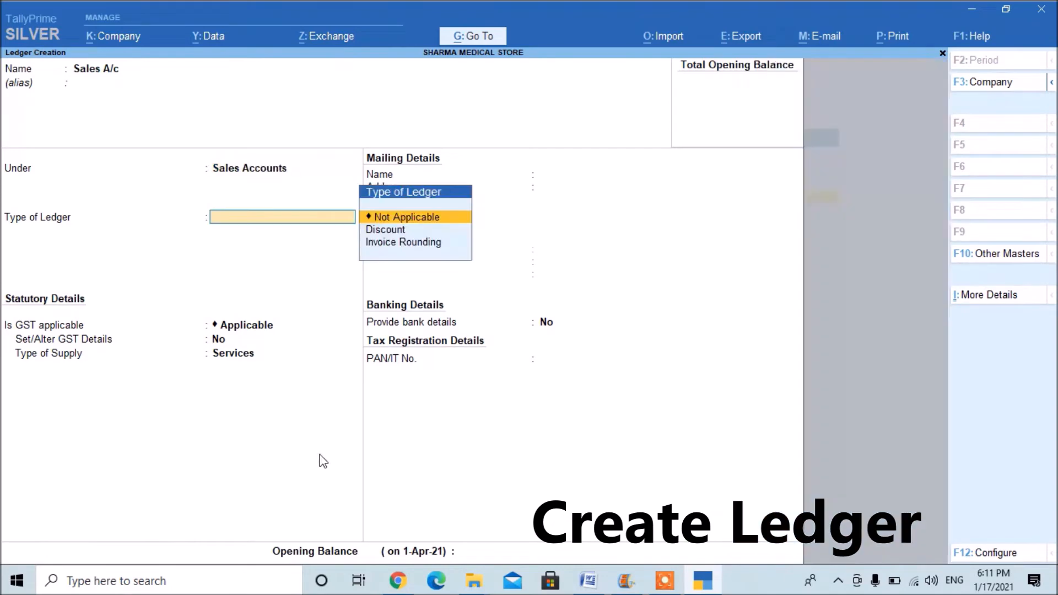
pyautogui.hotkey('ctrl', 'a')
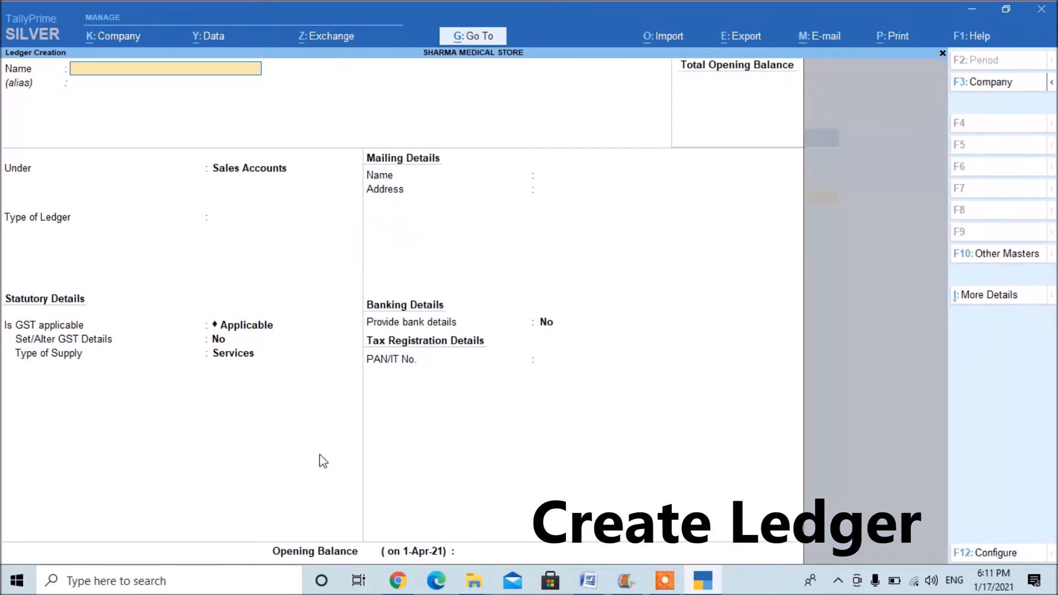
# Check the notes' seventh transaction and create a ledger named after its supplier under Sundry Creditors.
pyautogui.hotkey('alt', 'Tab')
pyautogui.scroll(-1, 321, 455)
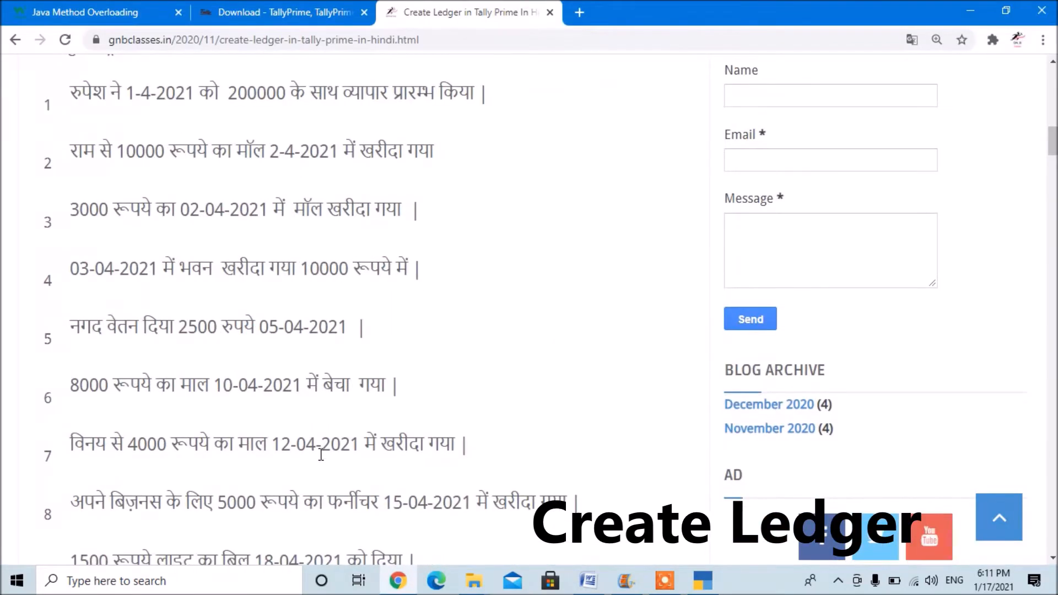
pyautogui.scroll(-1, 321, 455)
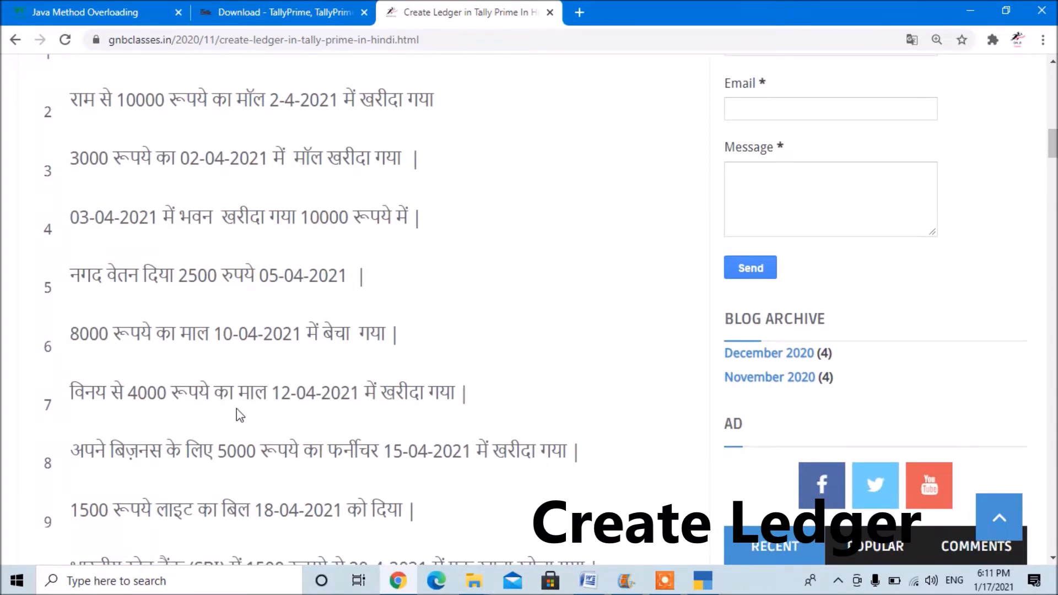
pyautogui.hotkey('alt', 'Tab')
pyautogui.write('Vinay')
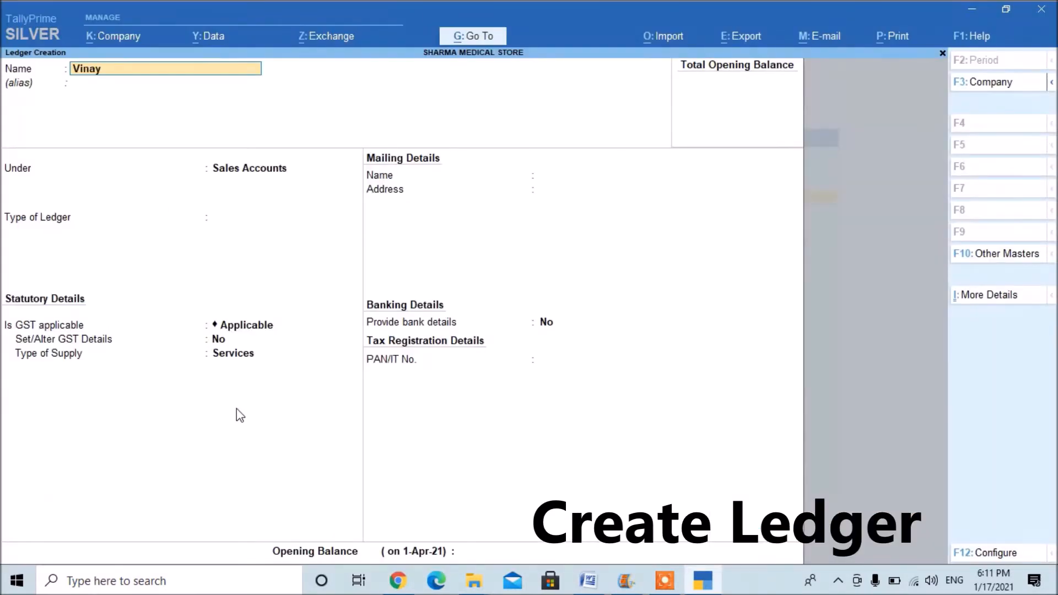
pyautogui.press('Return')
pyautogui.write('Sun')
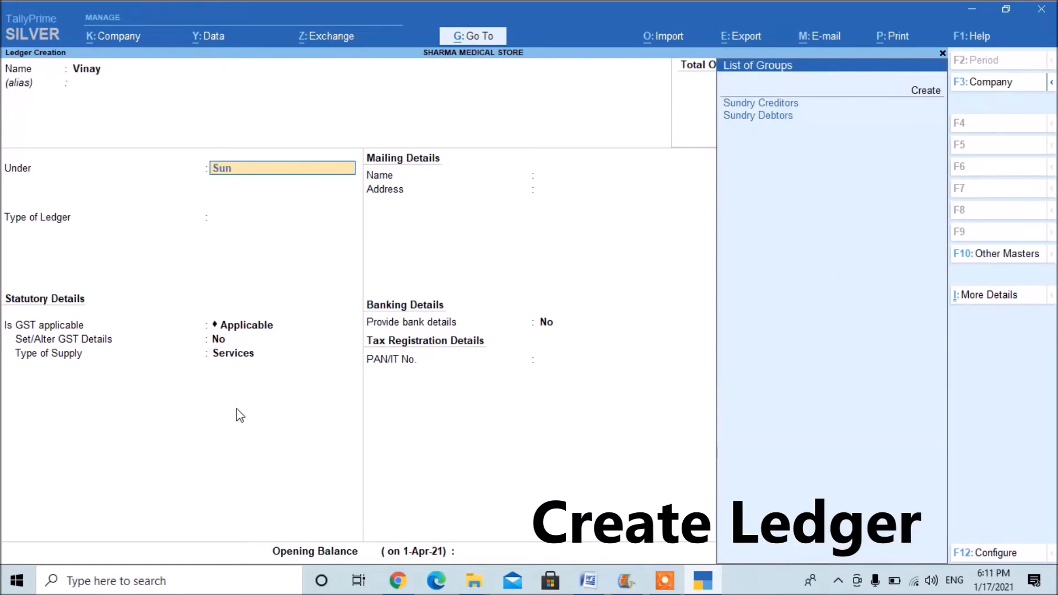
pyautogui.press('Return')
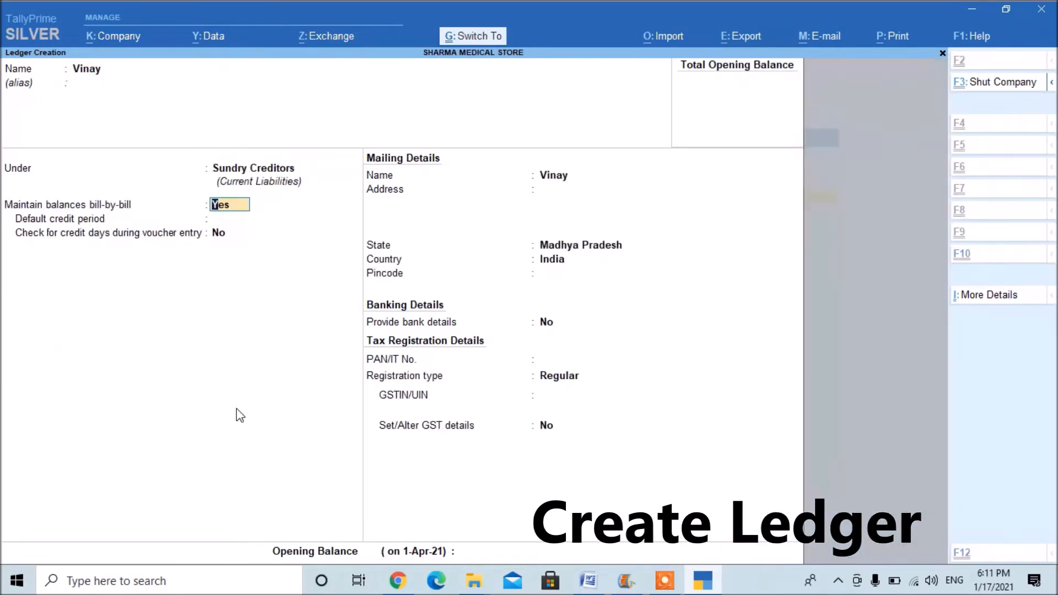
# Check the notes' eighth transaction, then create and save the ledger "Furniture A/c" under Fixed Assets.
pyautogui.hotkey('alt', 'Tab')
pyautogui.scroll(-3, 237, 408)
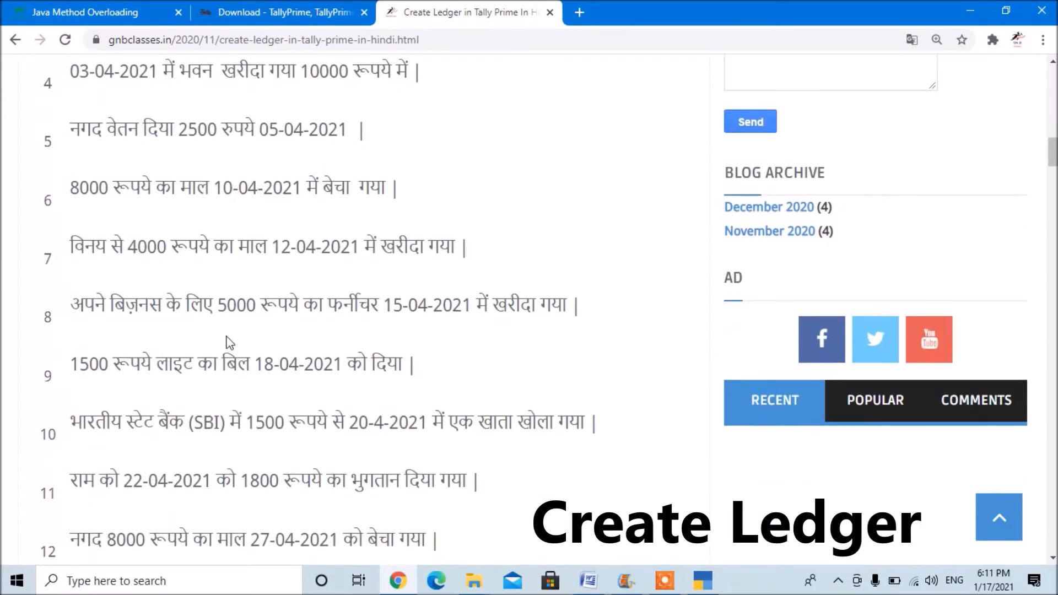
pyautogui.hotkey('alt', 'Tab')
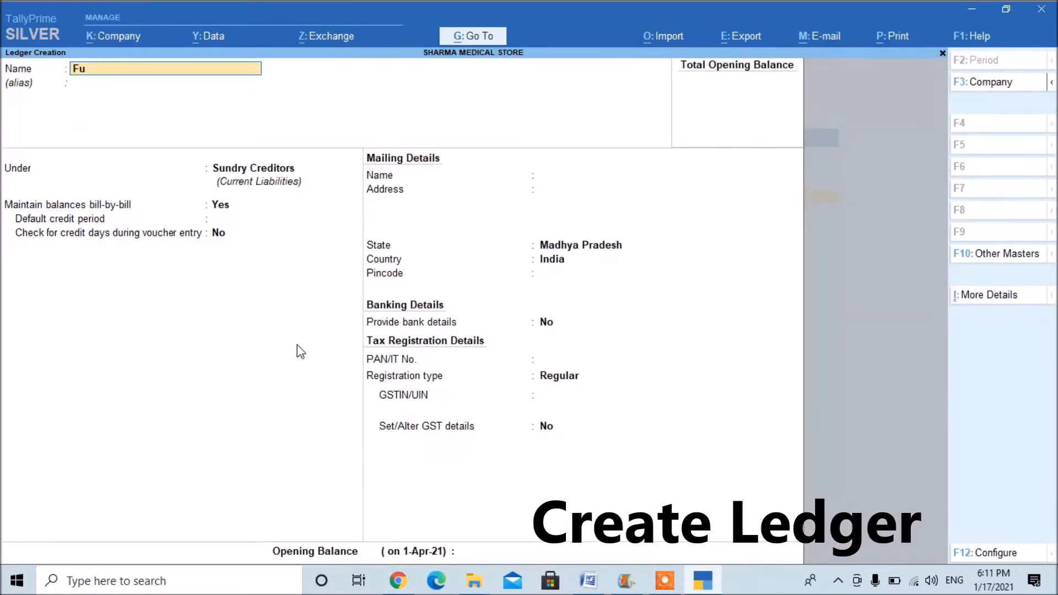
pyautogui.write('Furniture A/c')
pyautogui.press('Return')
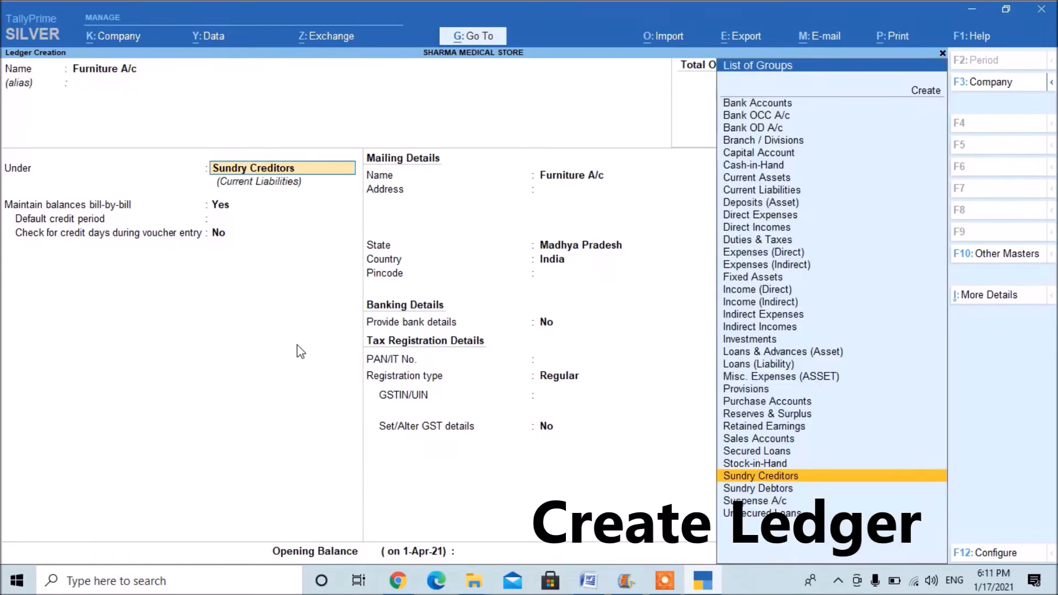
pyautogui.write('Fi')
pyautogui.press('Return')
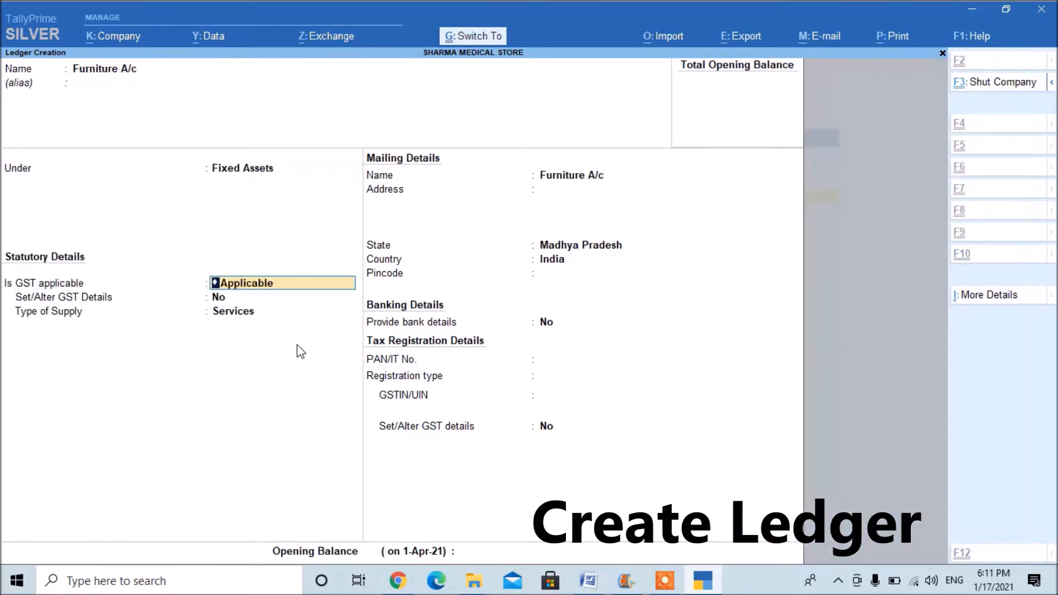
pyautogui.hotkey('ctrl', 'a')
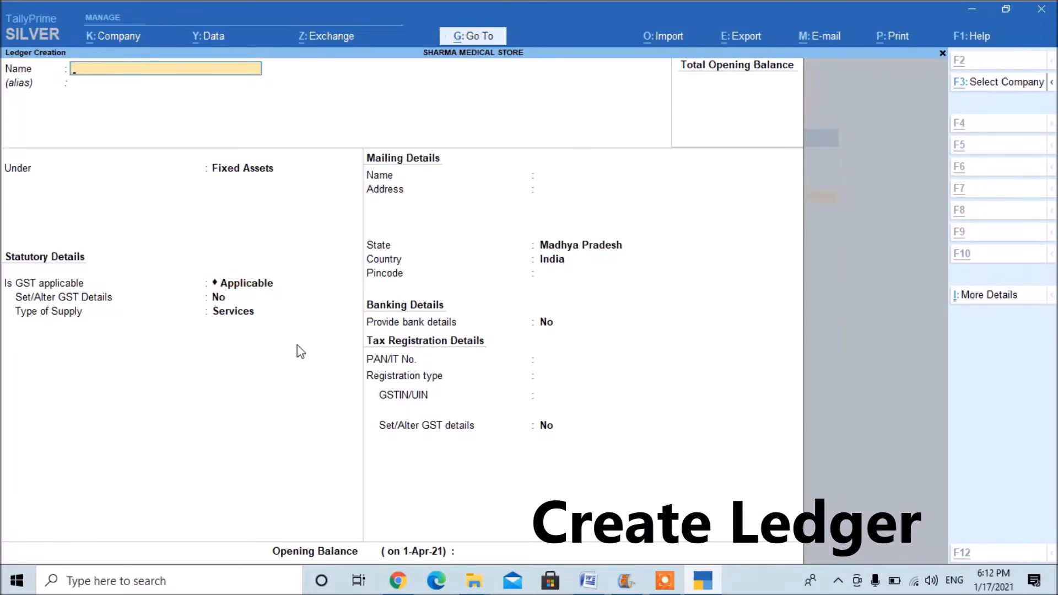
# Switch to the online notes and read the remaining sample transactions, numbers 9 to 15.
pyautogui.hotkey('alt', 'Tab')
pyautogui.scroll(-1, 298, 346)
pyautogui.scroll(-1, 300, 351)
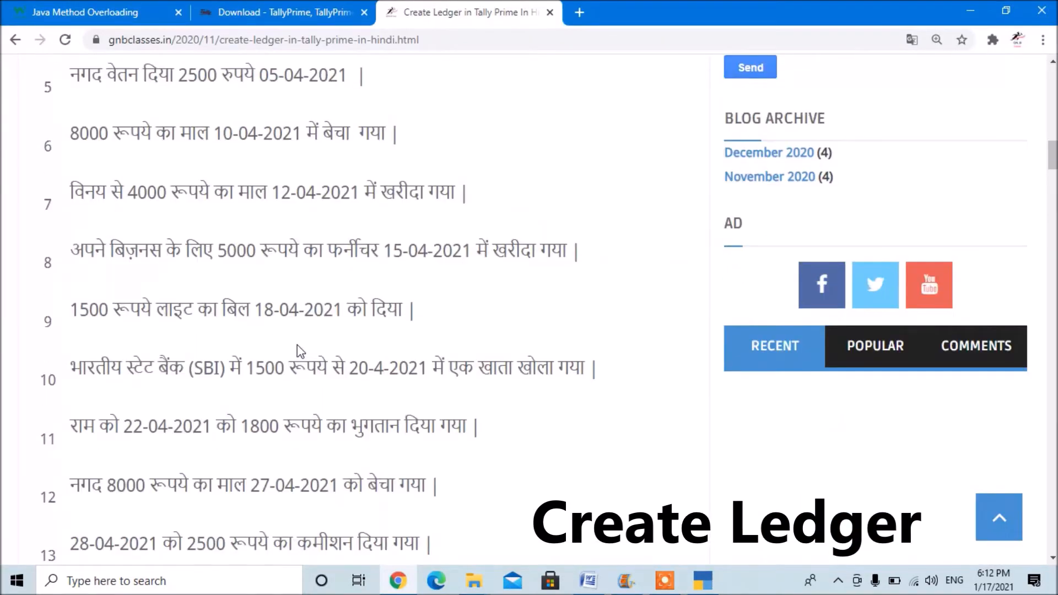
pyautogui.scroll(-2, 301, 350)
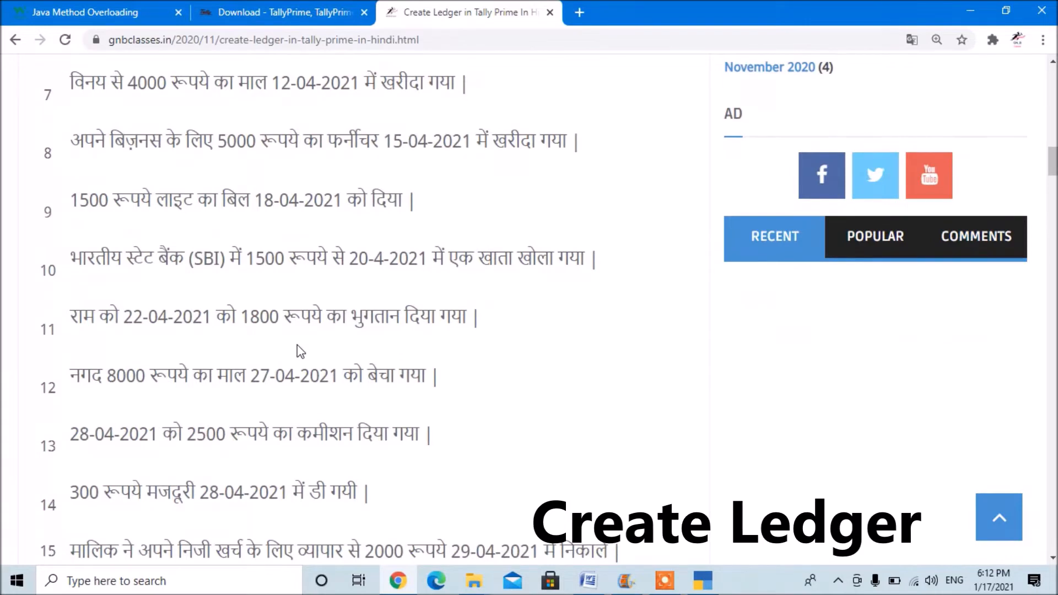
pyautogui.scroll(-3, 300, 351)
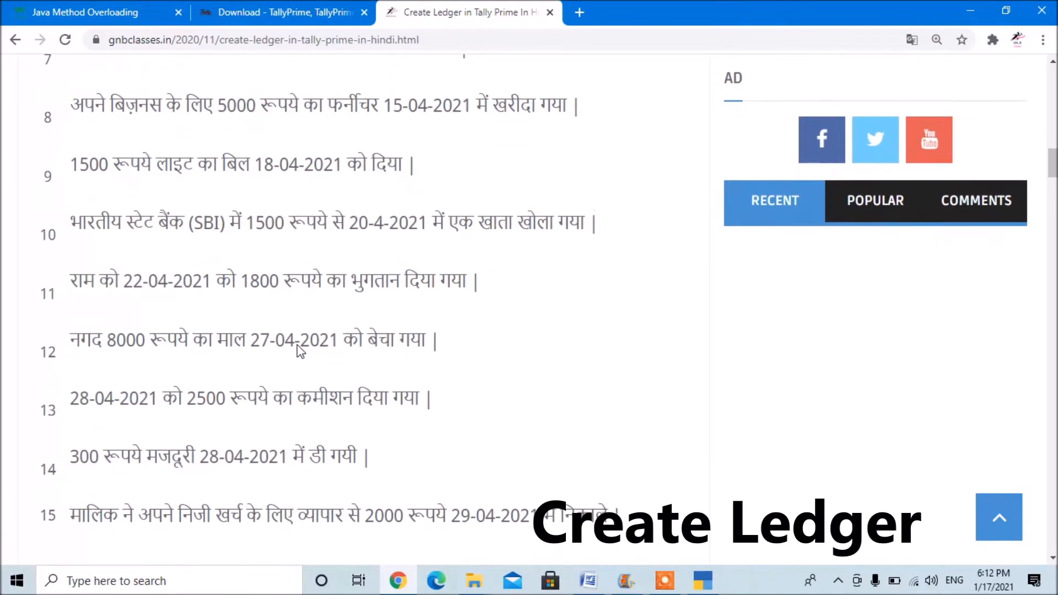
pyautogui.scroll(-2, 300, 351)
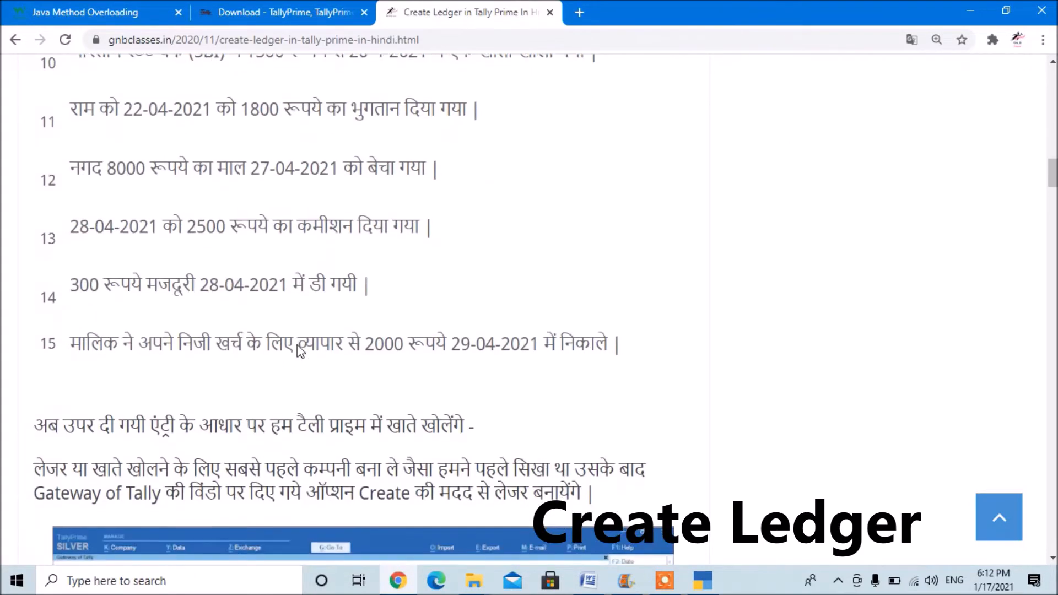
pyautogui.scroll(2, 300, 350)
pyautogui.scroll(-6, 300, 351)
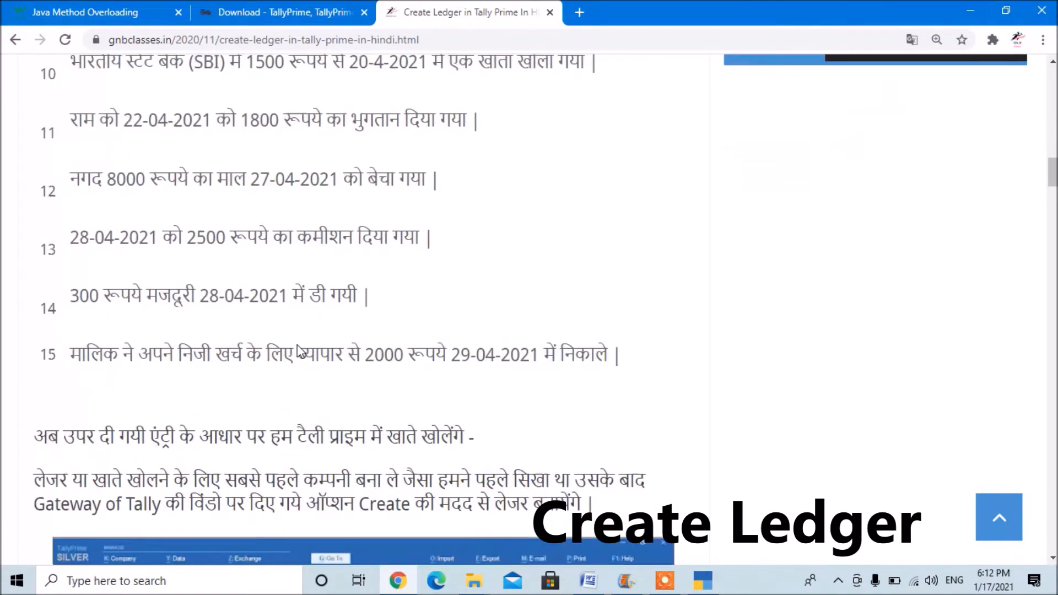
# Look through the notes' worked ledger examples and the start of the ledger and group table, then return to the transaction list.
pyautogui.scroll(-20, 300, 351)
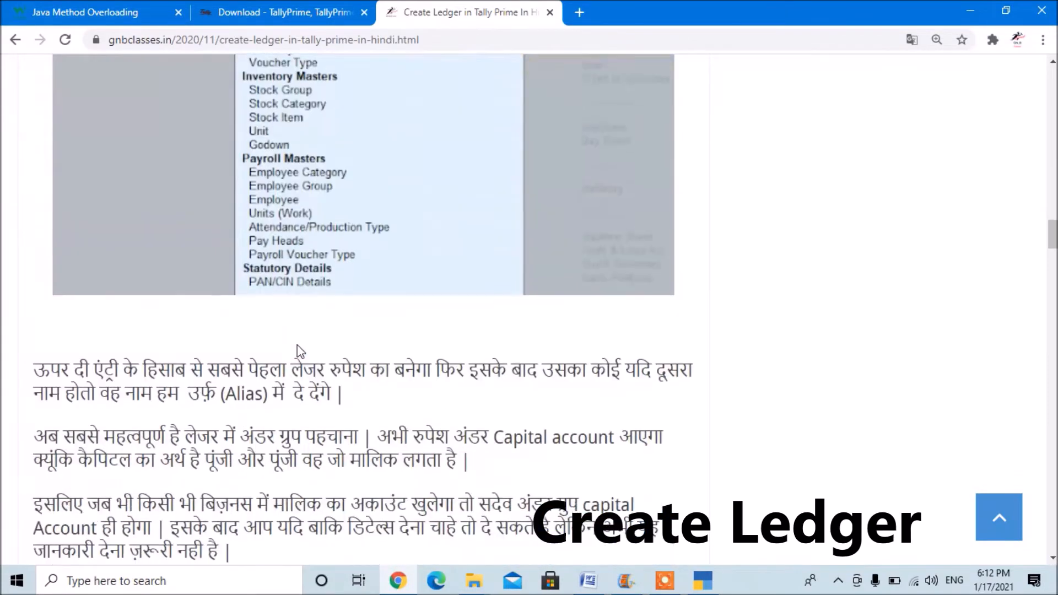
pyautogui.scroll(-20, 300, 351)
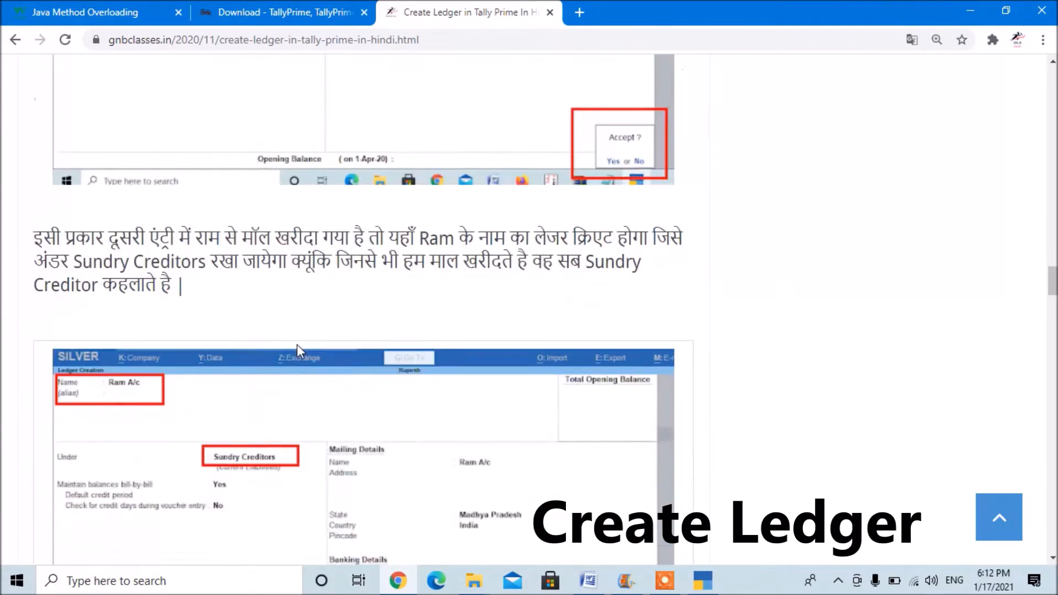
pyautogui.scroll(-20, 301, 351)
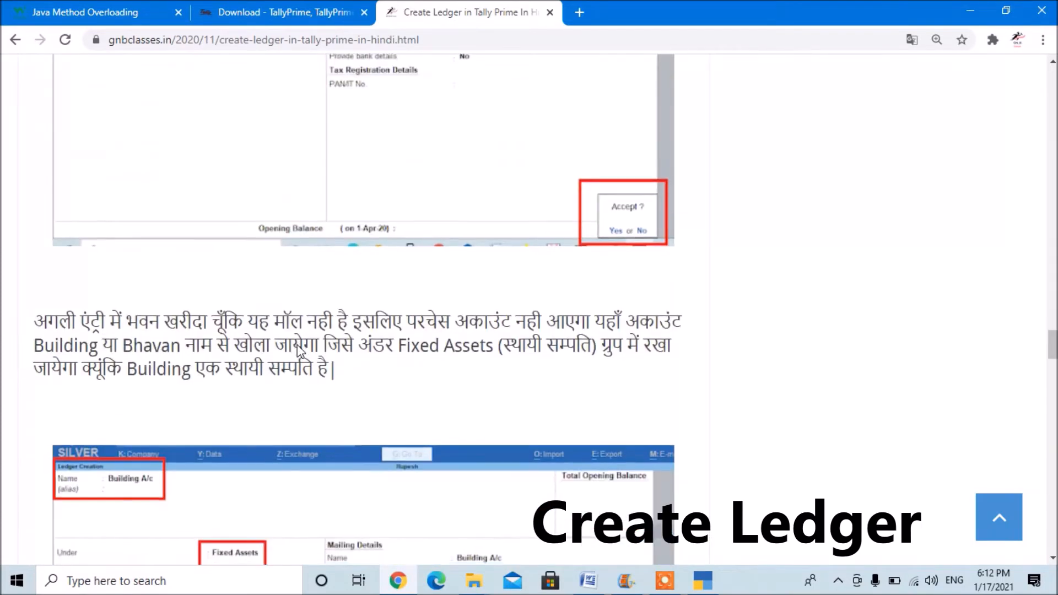
pyautogui.scroll(-2, 300, 351)
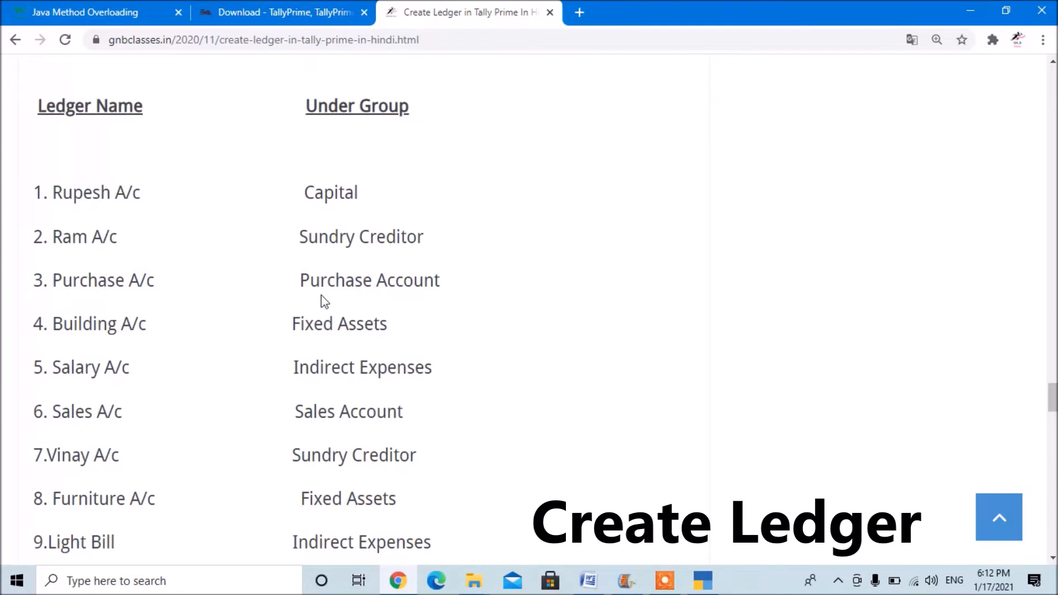
pyautogui.scroll(2, 128, 346)
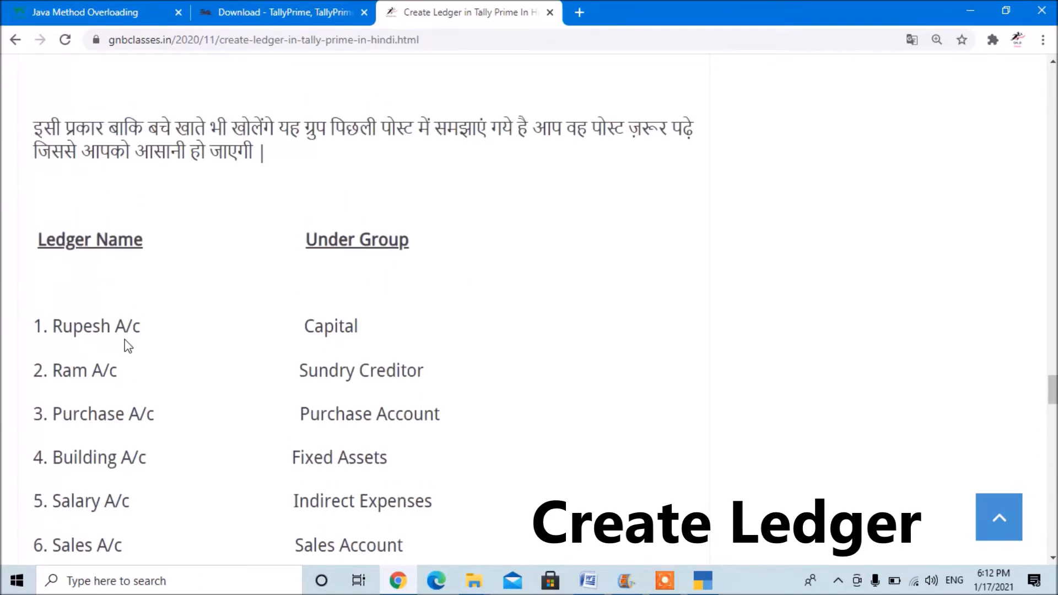
pyautogui.scroll(15, 128, 346)
pyautogui.scroll(20, 126, 348)
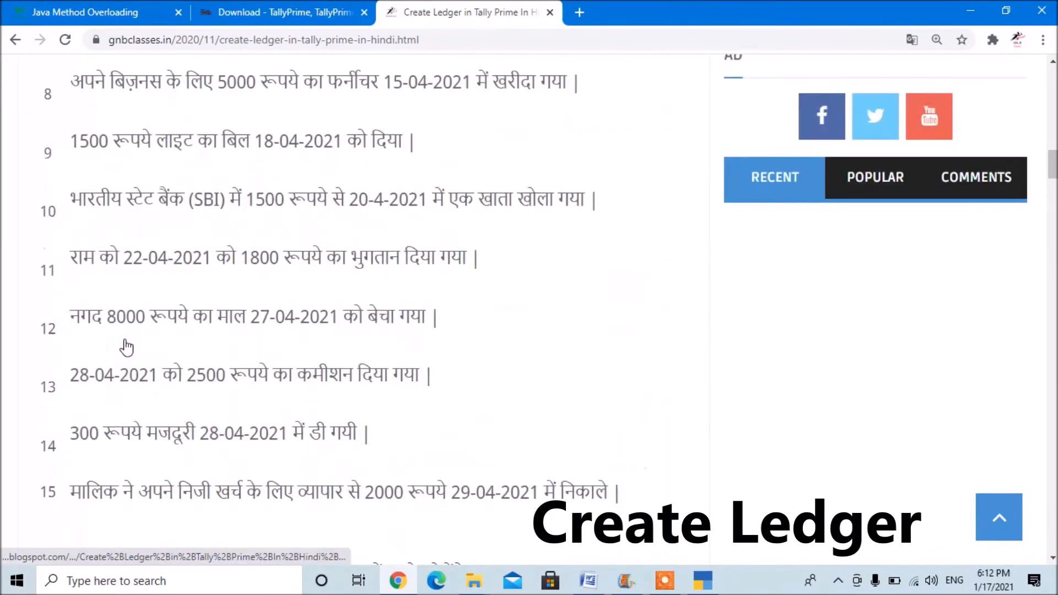
pyautogui.scroll(7, 127, 347)
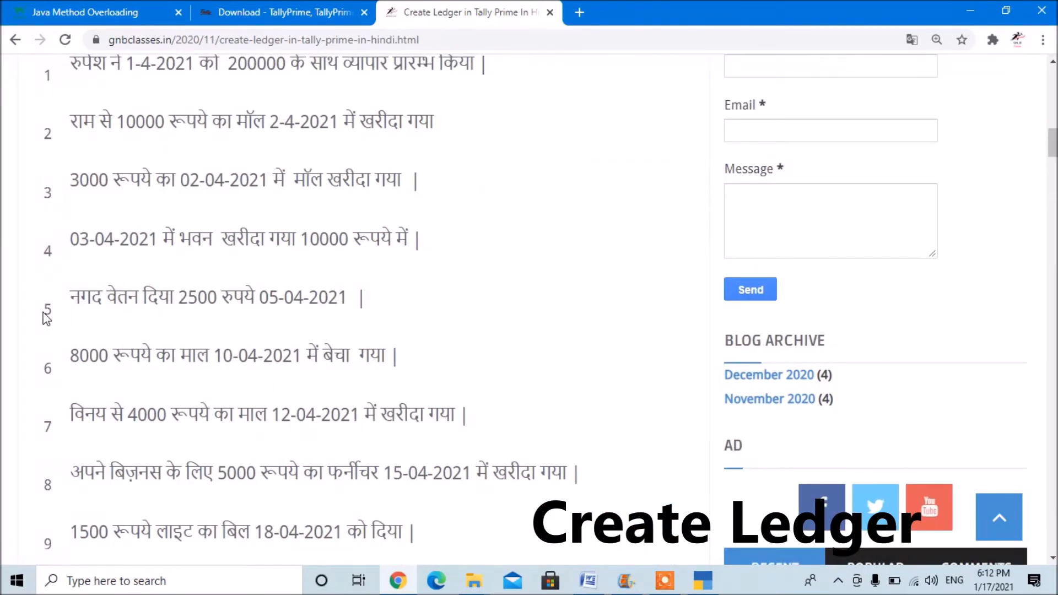
# Examine which group the notes' summary table assigns to each ledger, through entry 15.
pyautogui.scroll(-2, 47, 319)
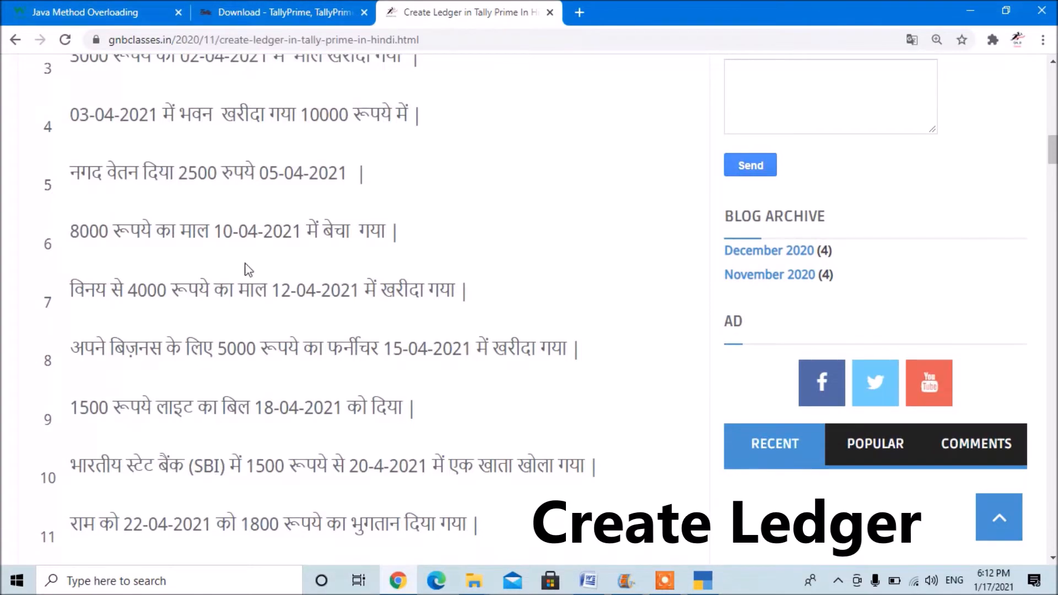
pyautogui.scroll(-18, 265, 289)
pyautogui.scroll(-20, 265, 289)
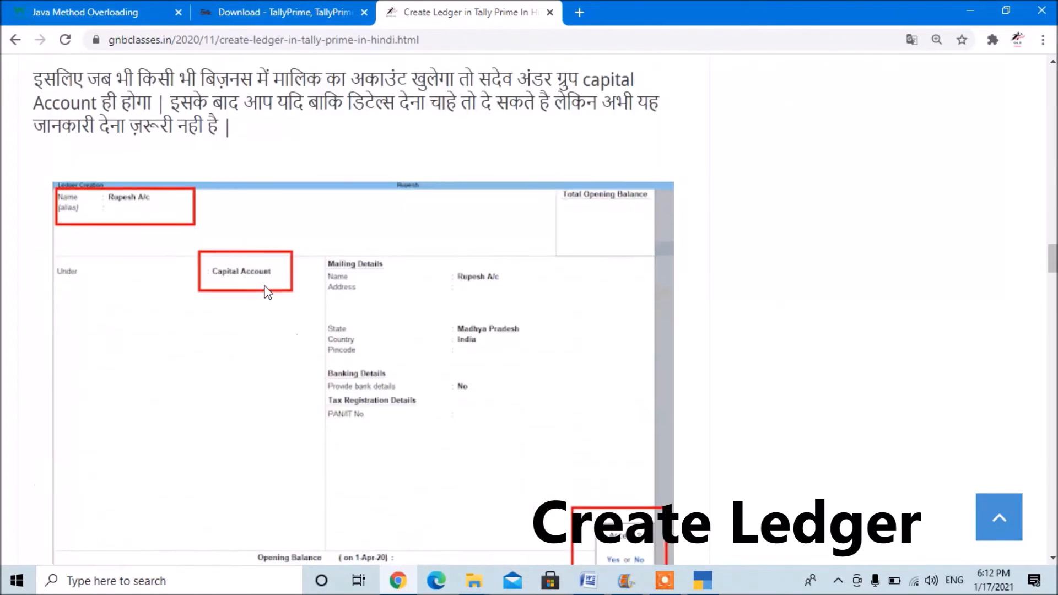
pyautogui.scroll(20, 267, 292)
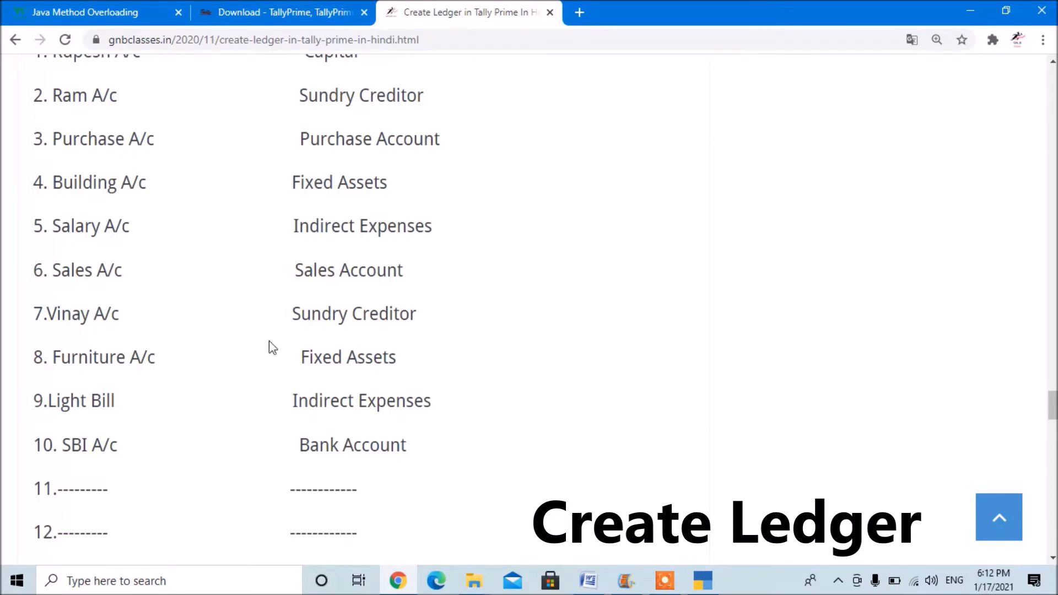
pyautogui.scroll(-1, 289, 351)
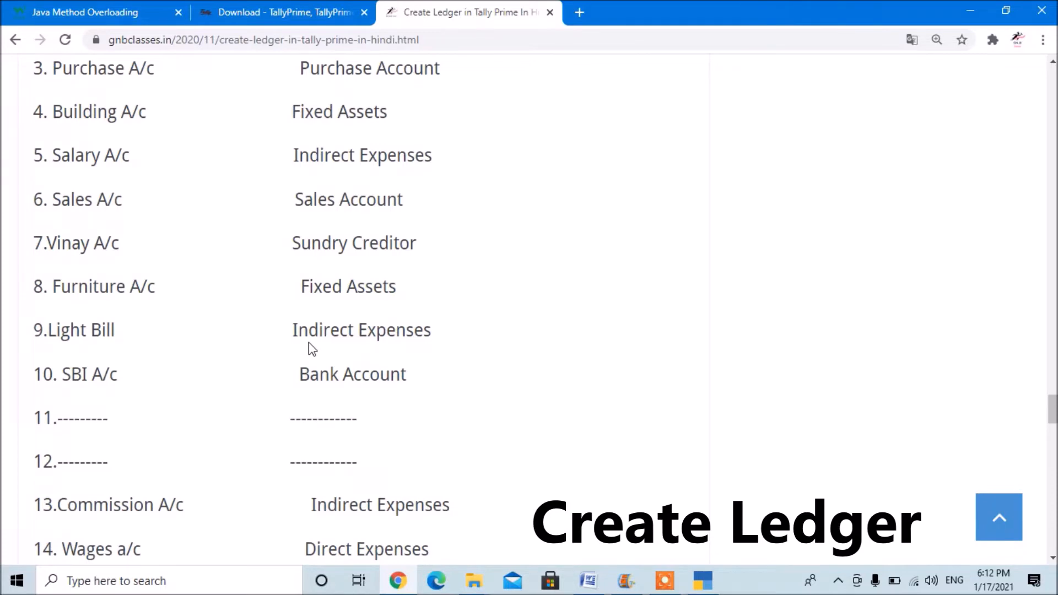
pyautogui.scroll(-1, 309, 343)
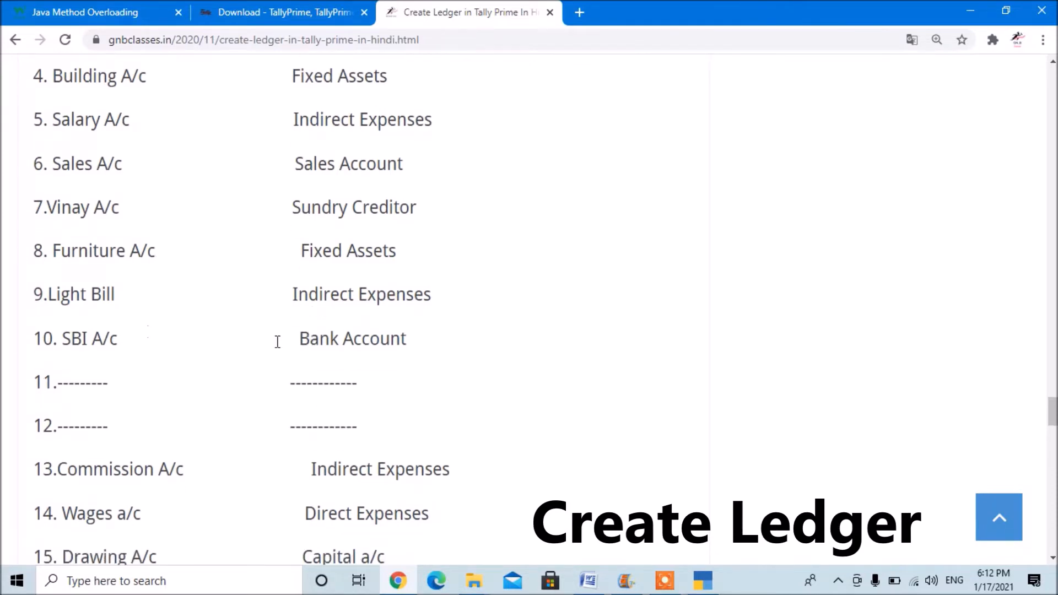
pyautogui.scroll(-1, 308, 343)
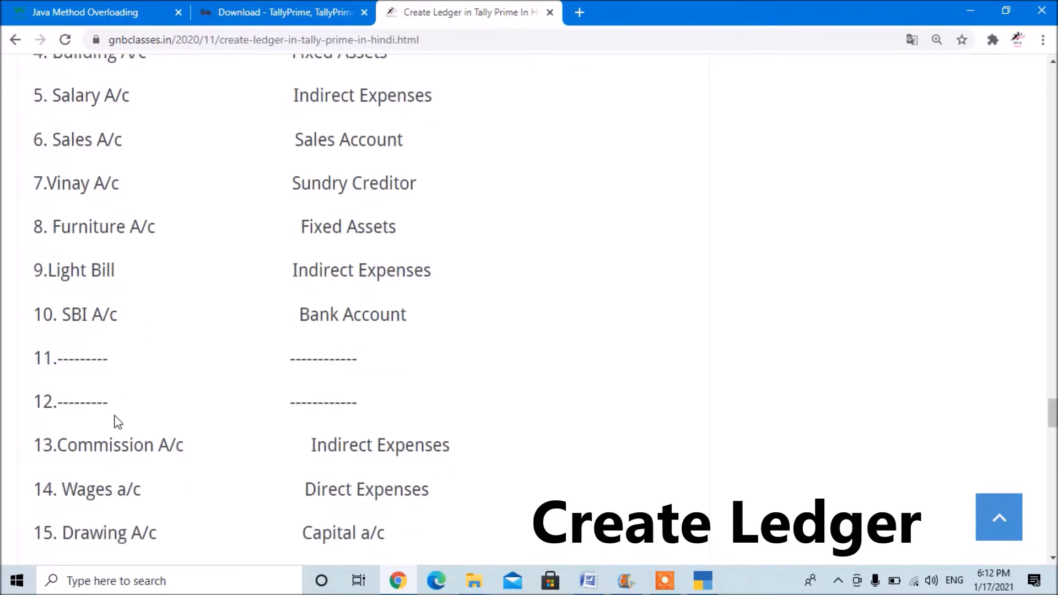
pyautogui.scroll(10, 117, 422)
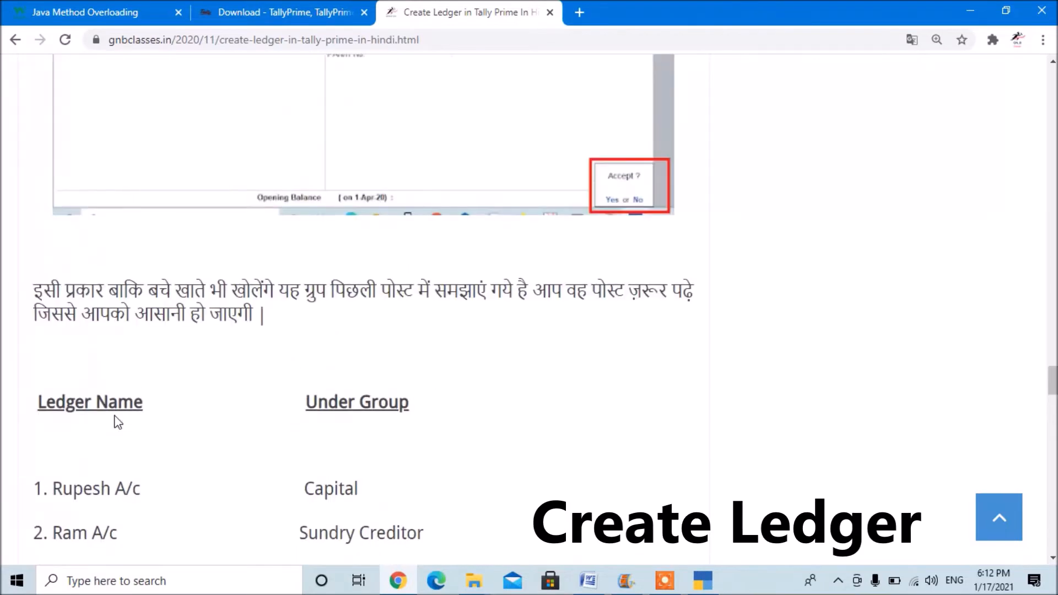
pyautogui.scroll(-2, 117, 418)
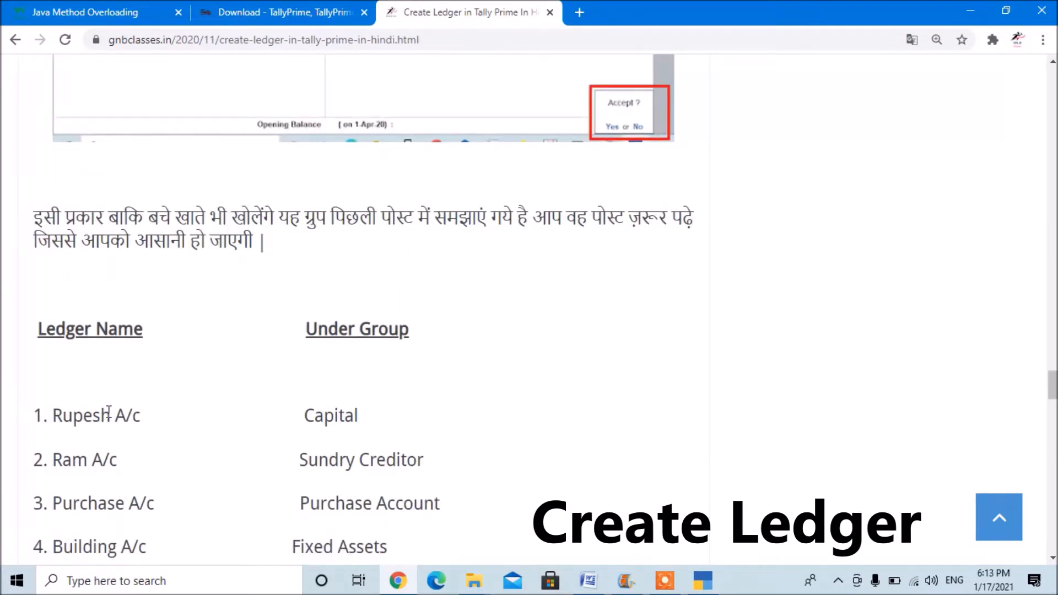
# Return to the sample transactions and review entries 9 to 15 to identify which ledgers they need.
pyautogui.scroll(20, 109, 412)
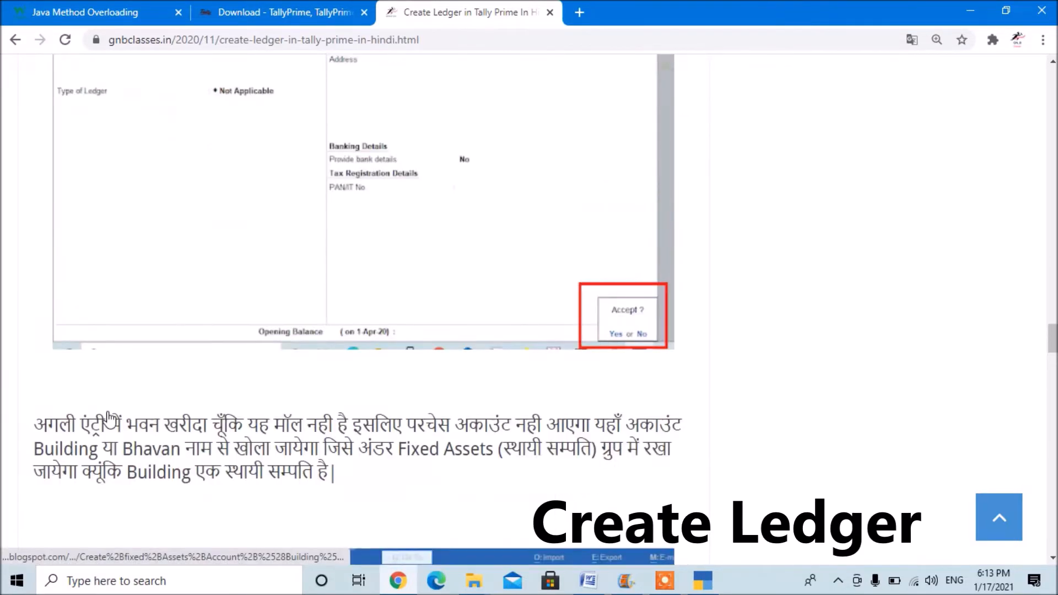
pyautogui.scroll(20, 109, 419)
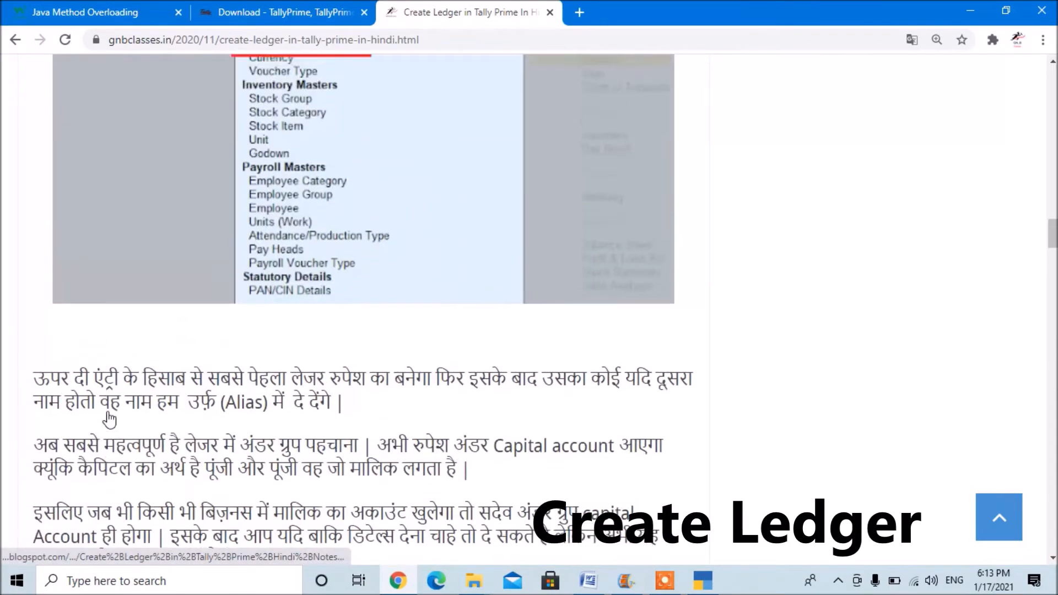
pyautogui.scroll(12, 109, 419)
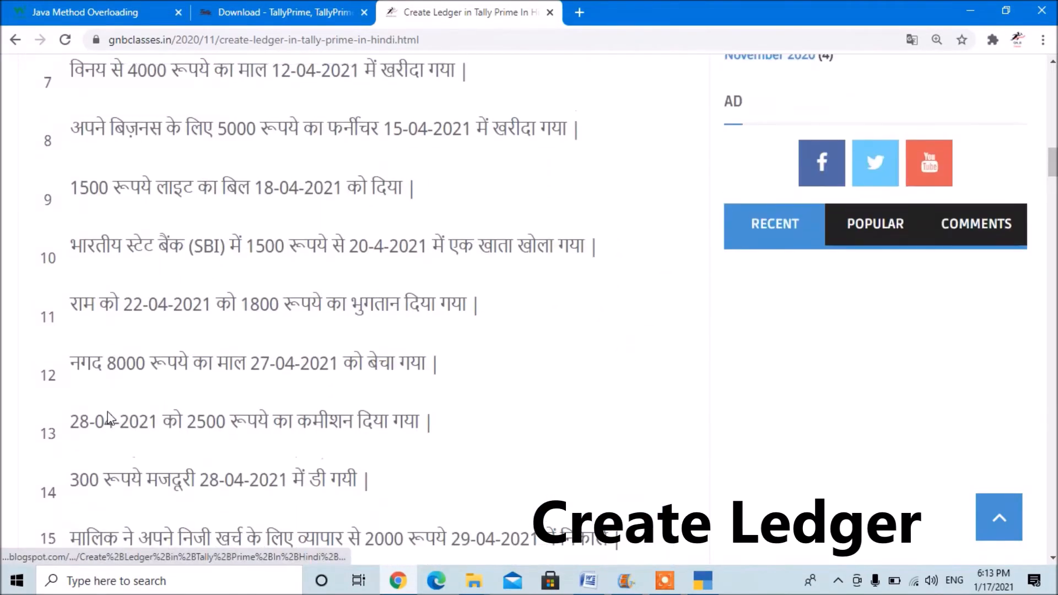
pyautogui.scroll(-3, 111, 419)
pyautogui.scroll(-2, 110, 418)
pyautogui.scroll(2, 111, 419)
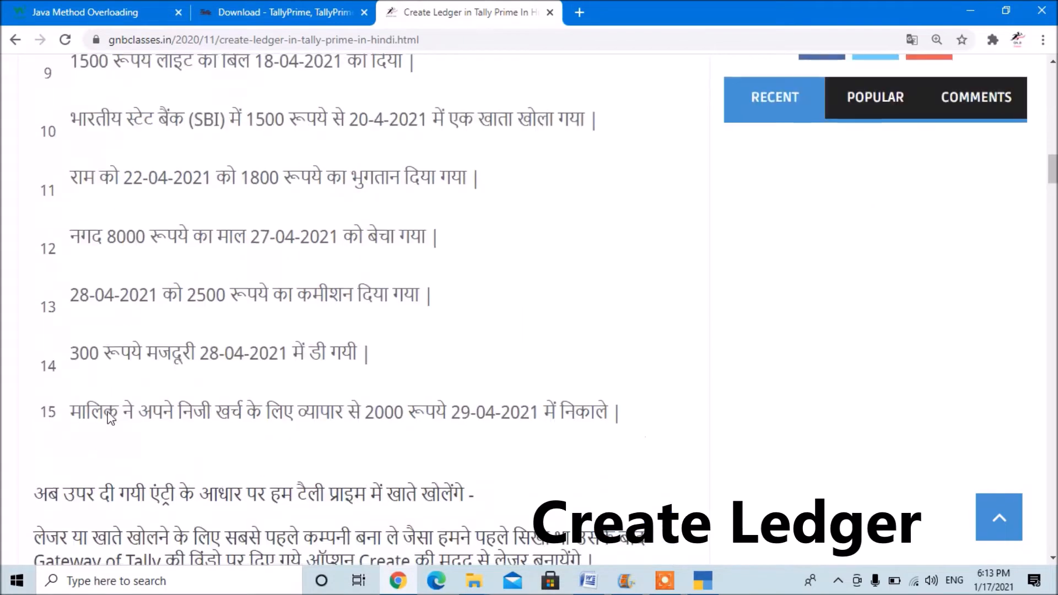
pyautogui.scroll(1, 247, 266)
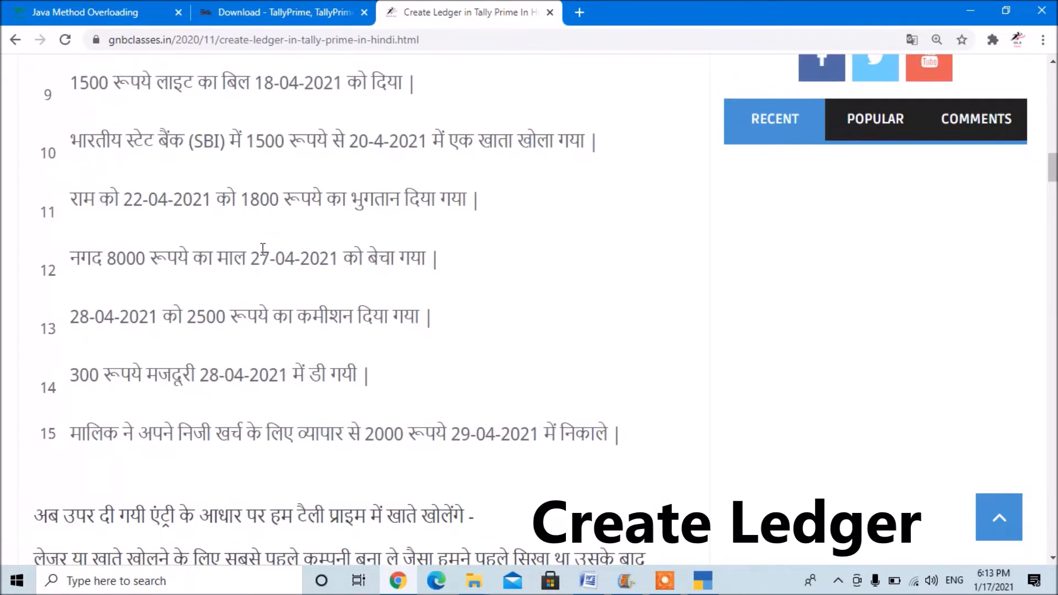
pyautogui.scroll(2, 203, 218)
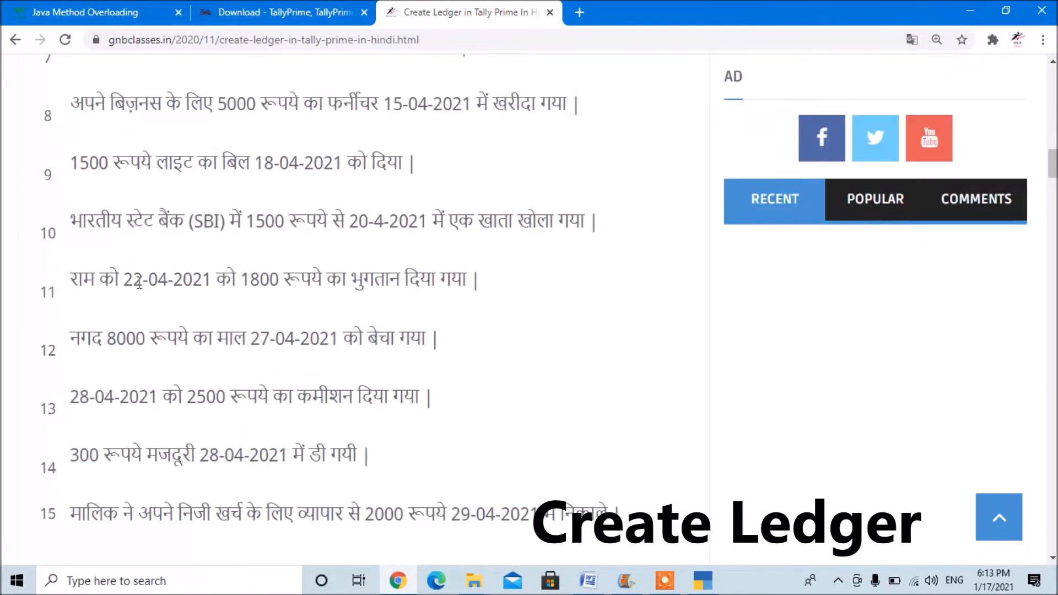
pyautogui.scroll(2, 133, 303)
pyautogui.scroll(-3, 130, 302)
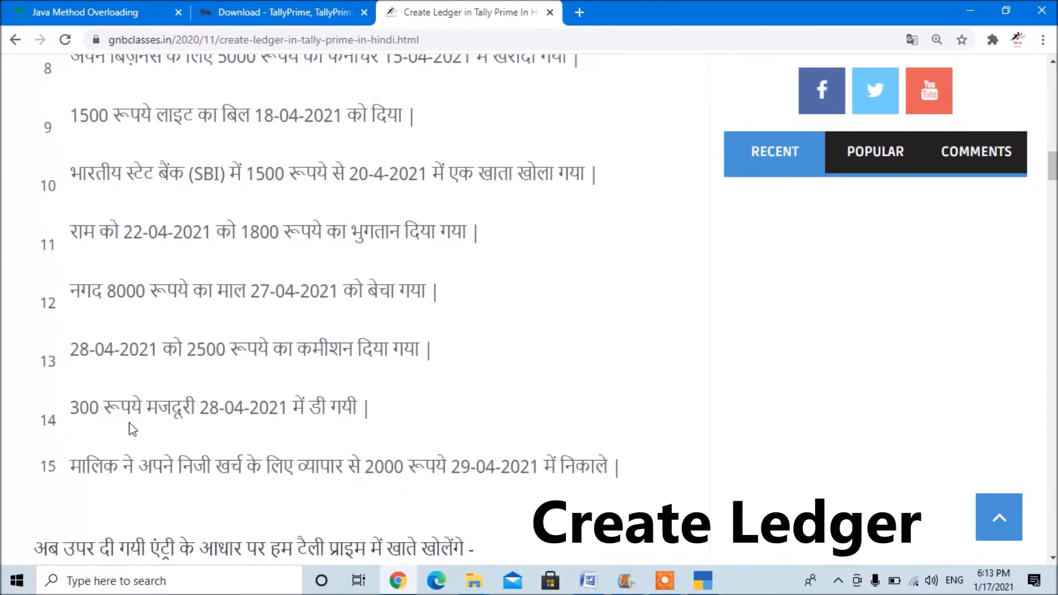
pyautogui.scroll(-2, 132, 429)
pyautogui.scroll(2, 130, 423)
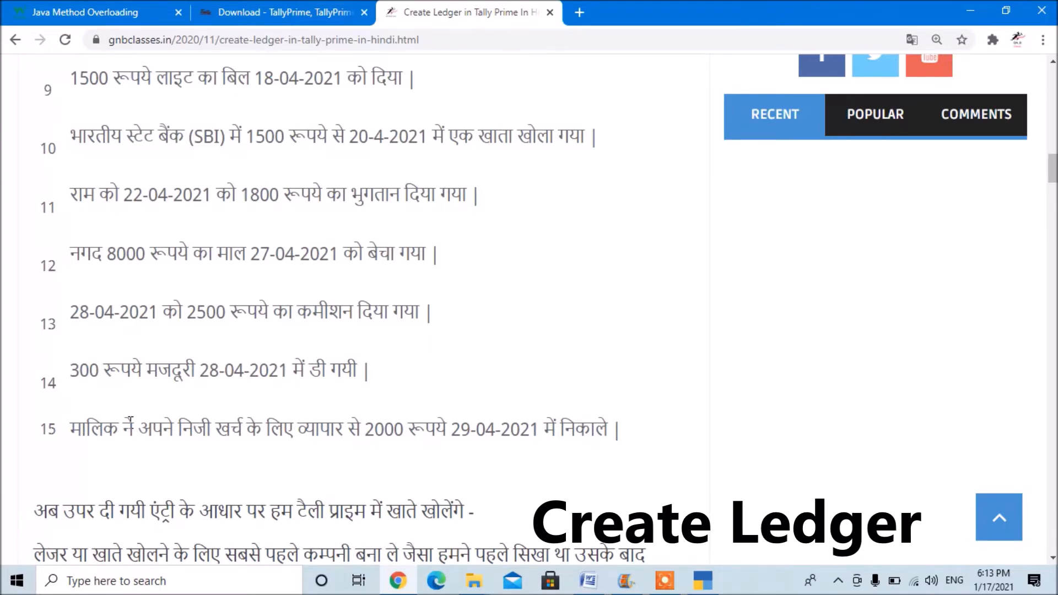
pyautogui.scroll(-6, 130, 422)
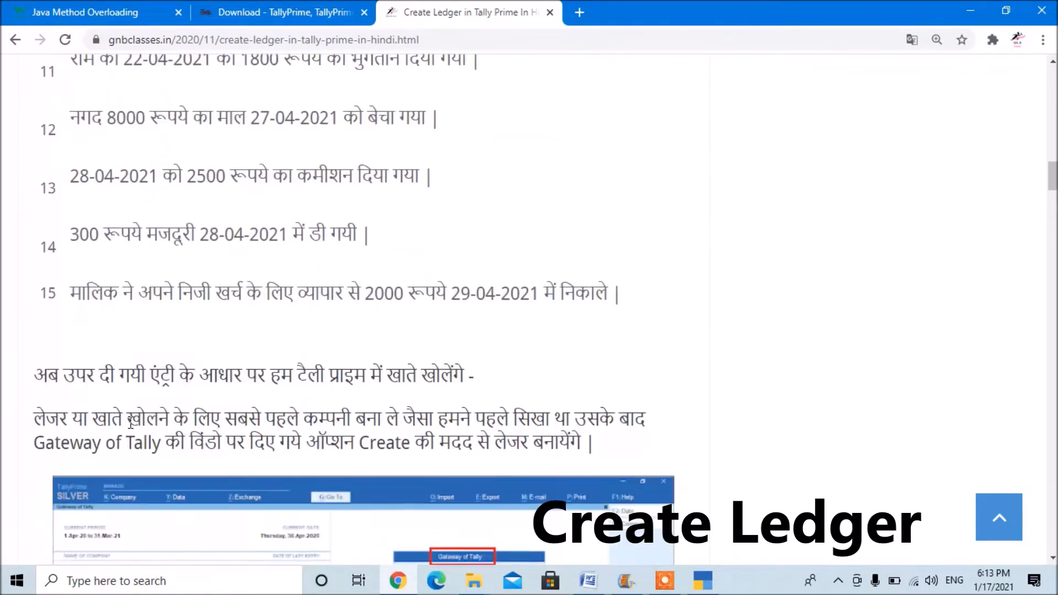
pyautogui.scroll(6, 132, 429)
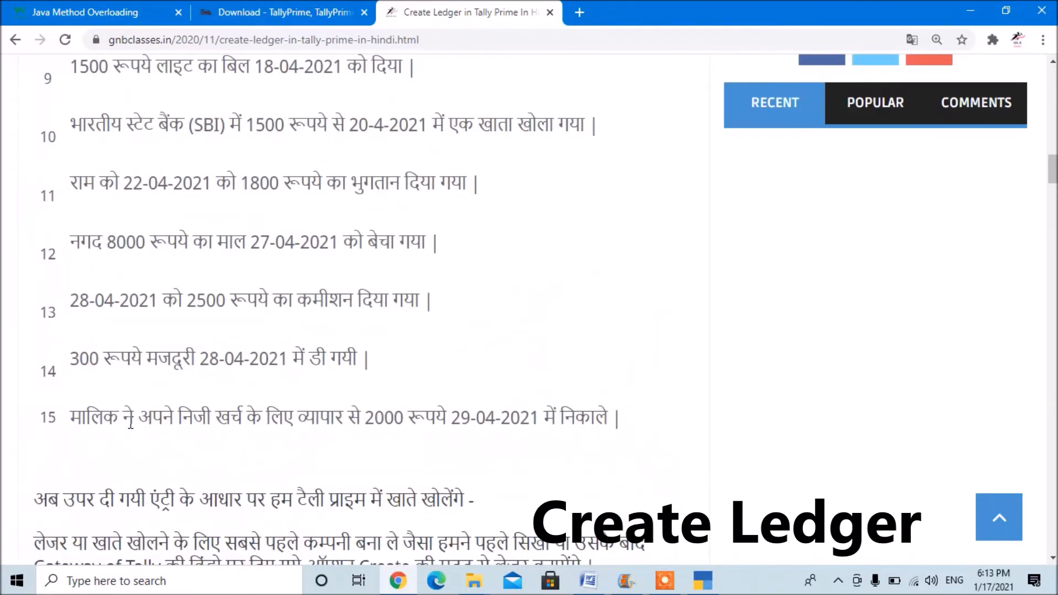
# Look through the notes' worked ledger examples and the table of ledger names and groups once more.
pyautogui.scroll(-7, 132, 430)
pyautogui.scroll(-15, 130, 430)
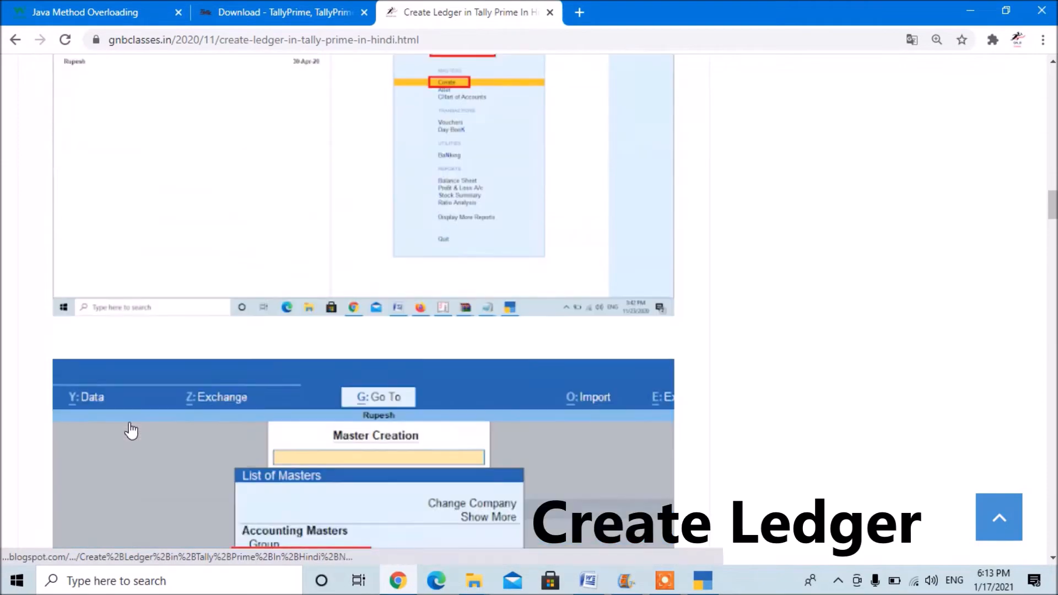
pyautogui.scroll(-15, 131, 429)
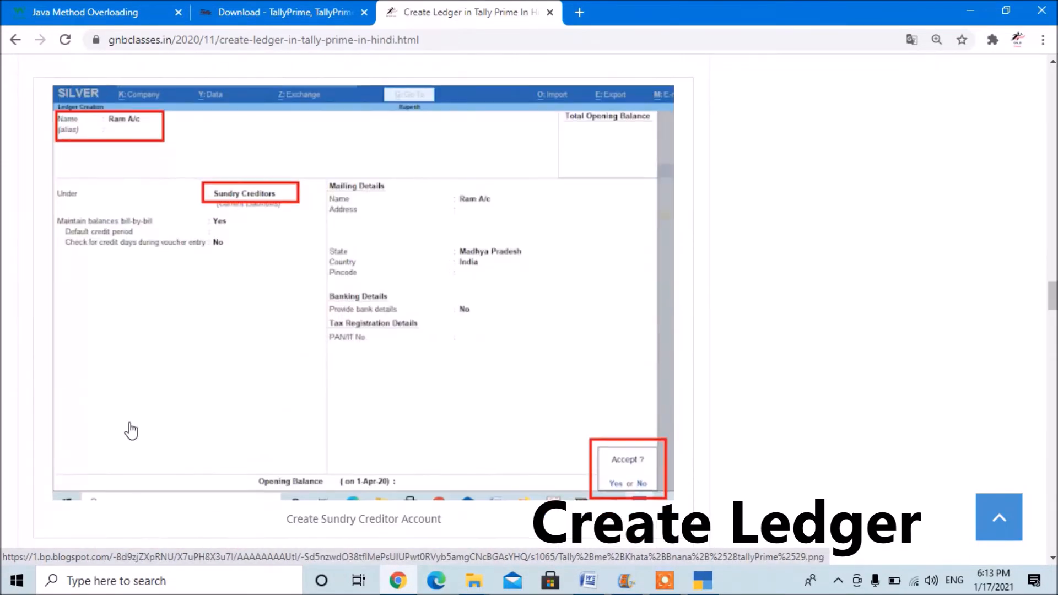
pyautogui.scroll(-12, 131, 429)
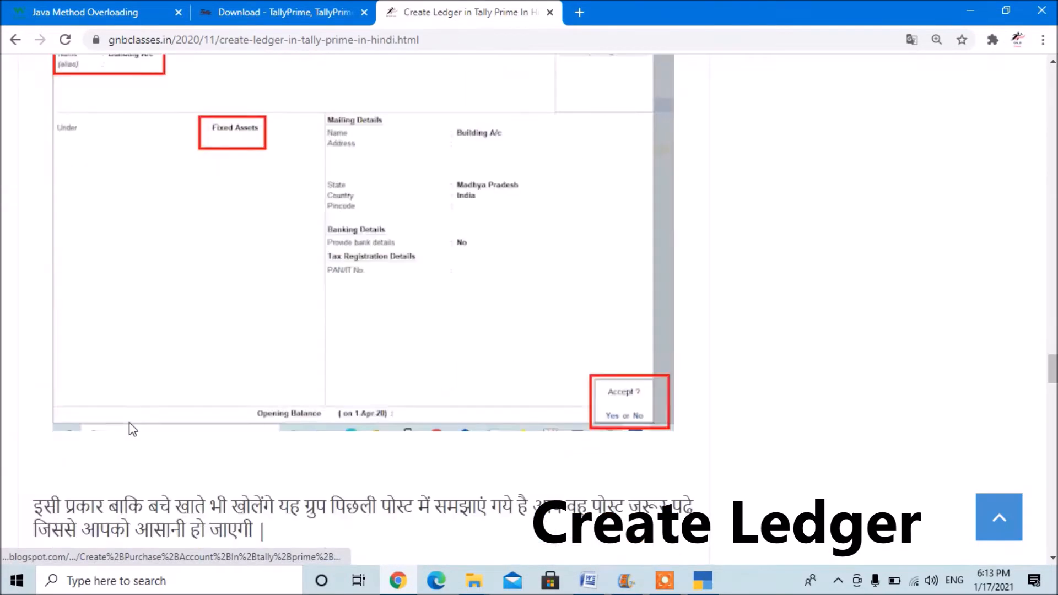
pyautogui.scroll(-1, 131, 423)
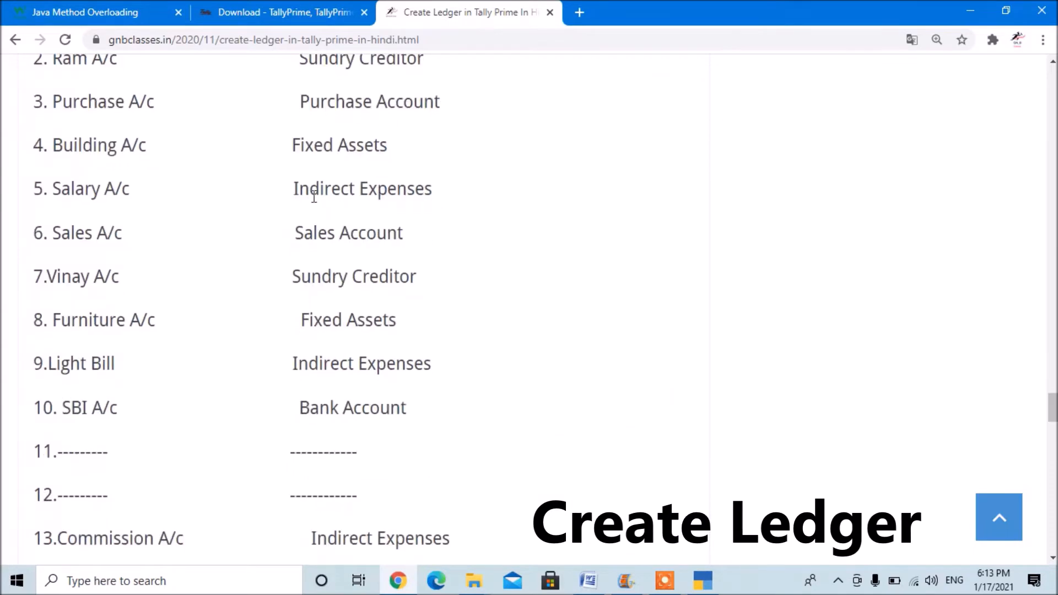
# Switch to TallyPrime, leave ledger creation, and open voucher entry for SHARMA MEDICAL STORE.
pyautogui.click(704, 580)
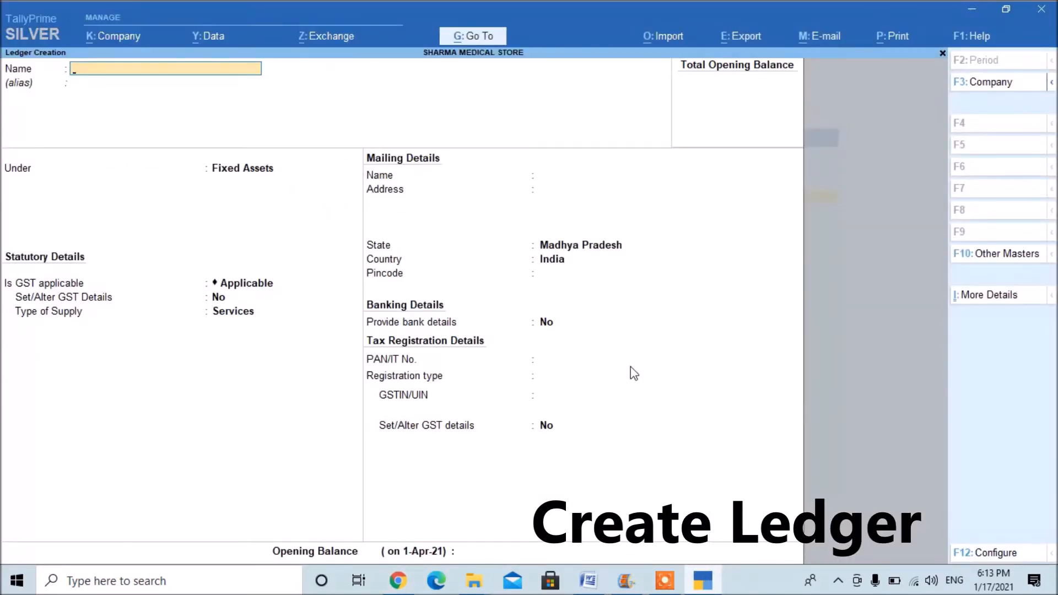
pyautogui.press('Escape')
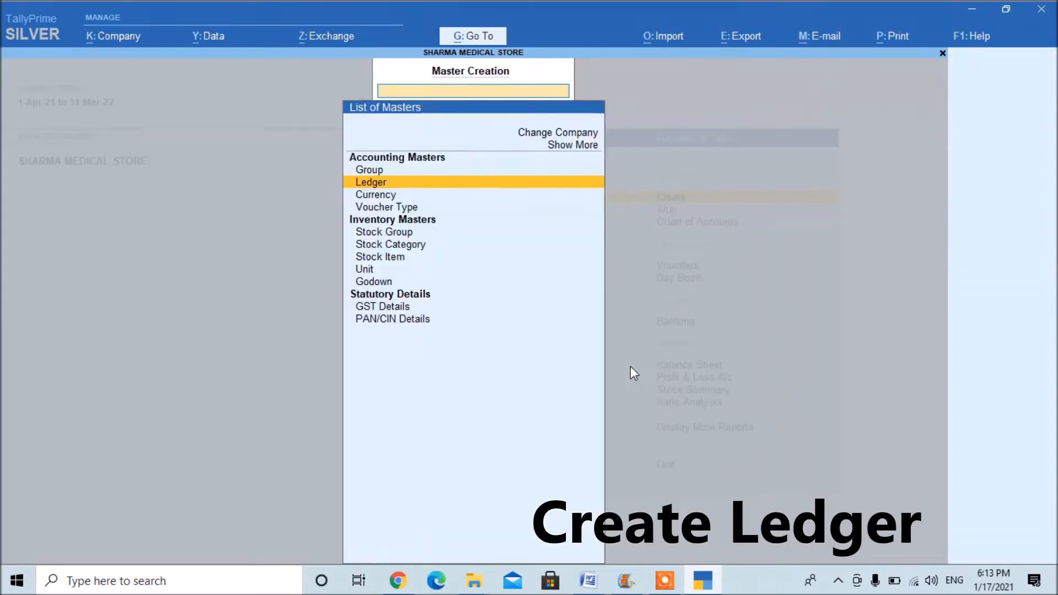
pyautogui.press('Escape')
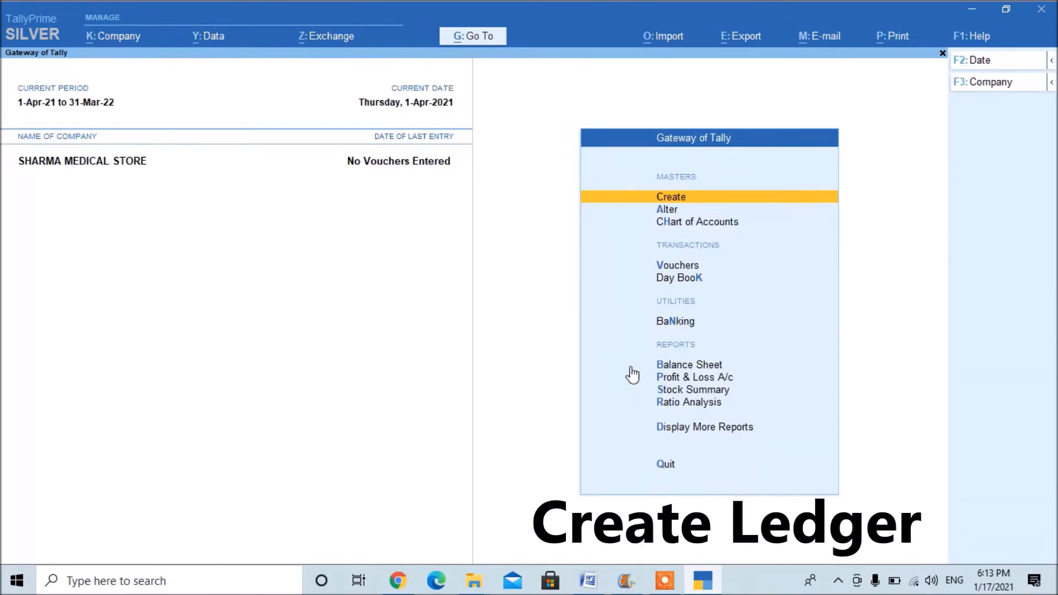
pyautogui.press('Down')
pyautogui.press('Down')
pyautogui.press('Down')
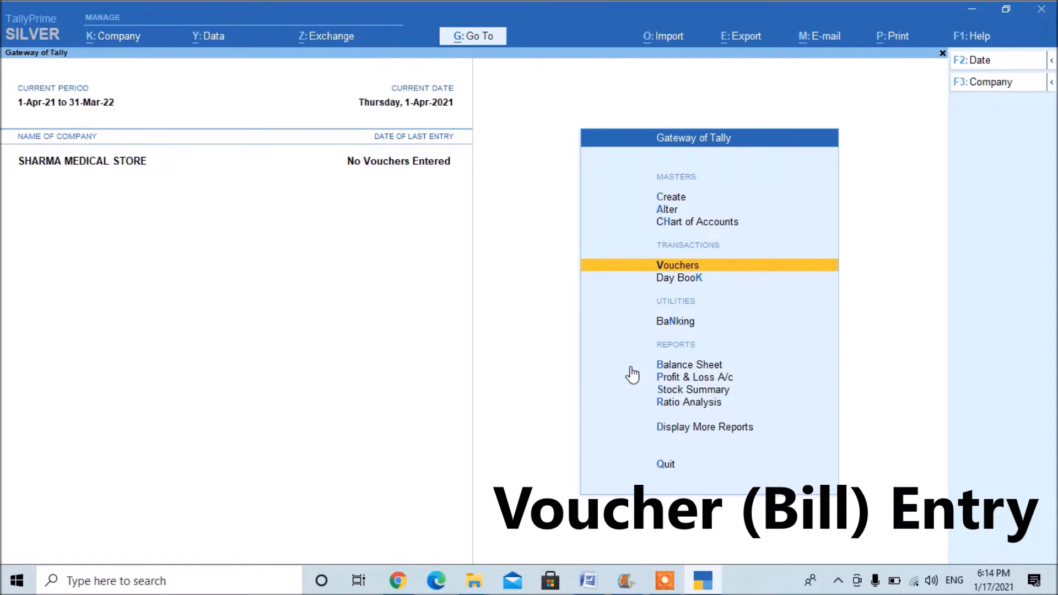
pyautogui.press('Return')
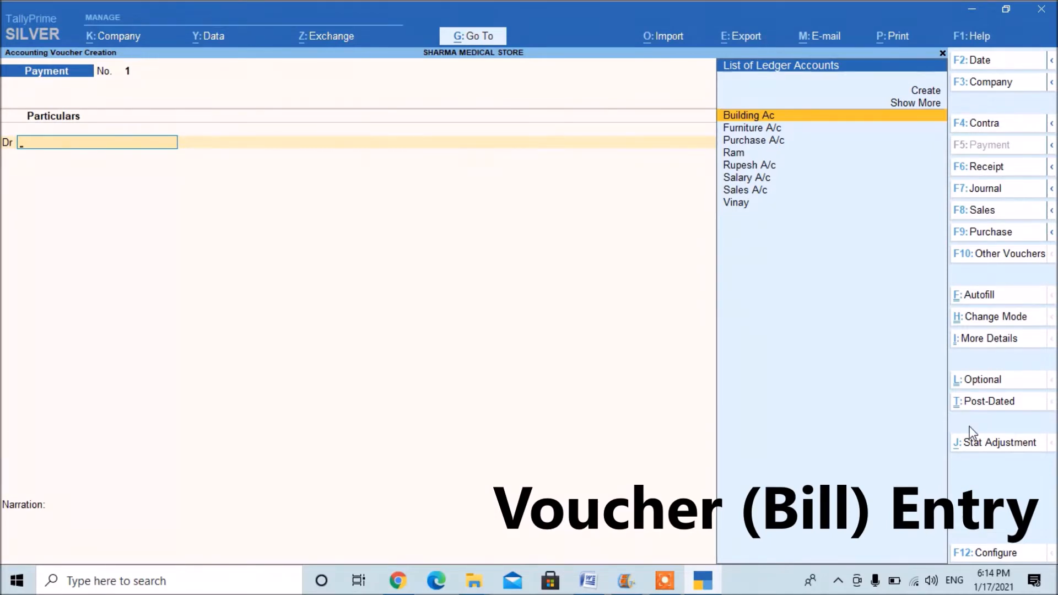
# Look at the Purchase, Sales, Receipt and Payment voucher entry screens in turn.
pyautogui.click(995, 236)
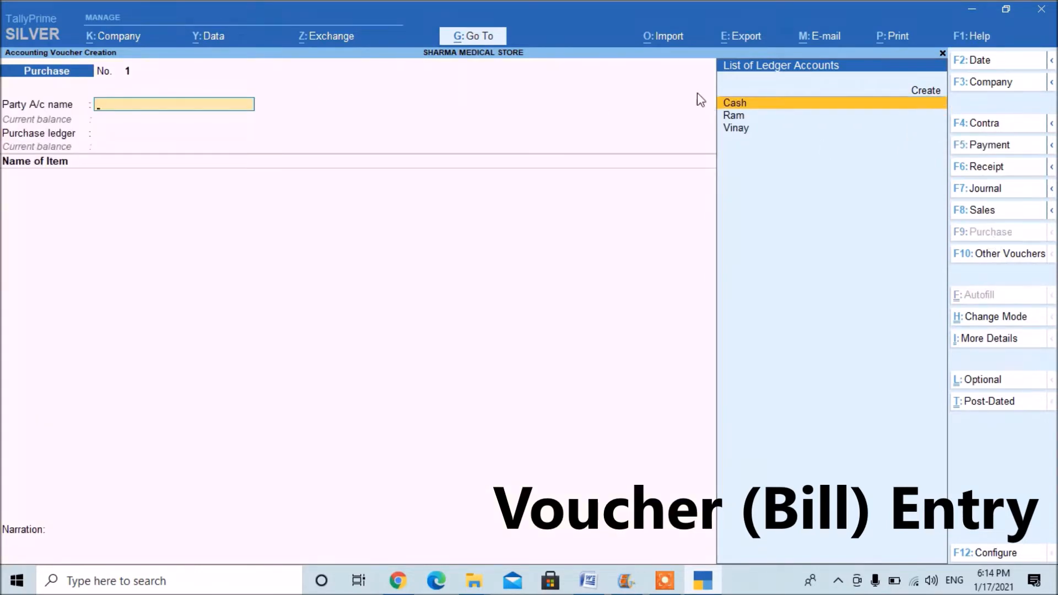
pyautogui.click(986, 215)
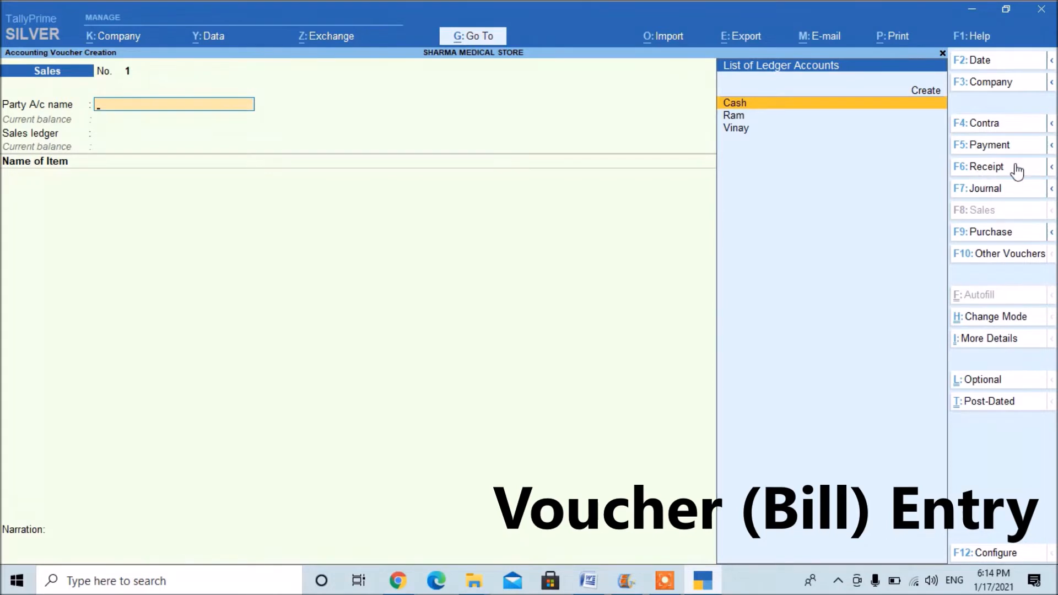
pyautogui.click(992, 171)
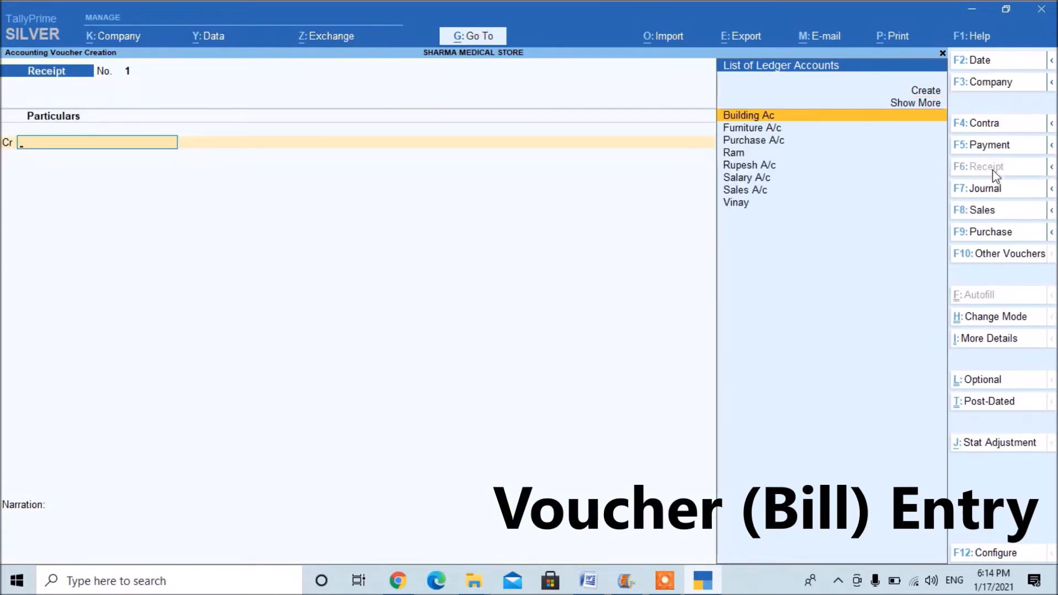
pyautogui.click(986, 144)
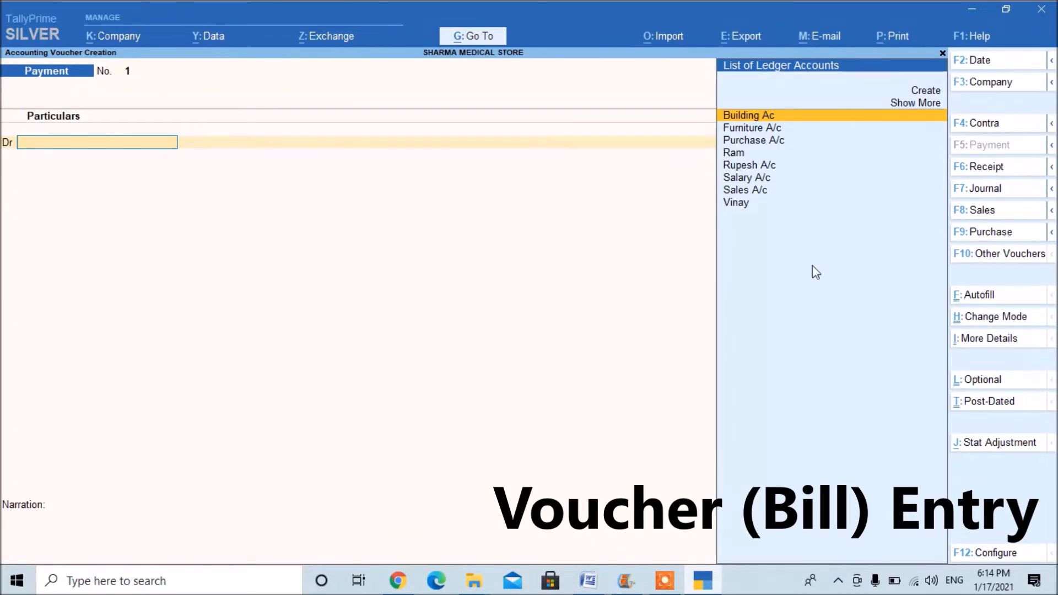
# Switch to the online notes and read the first sample transactions to see which voucher entries they need.
pyautogui.hotkey('alt', 'Tab')
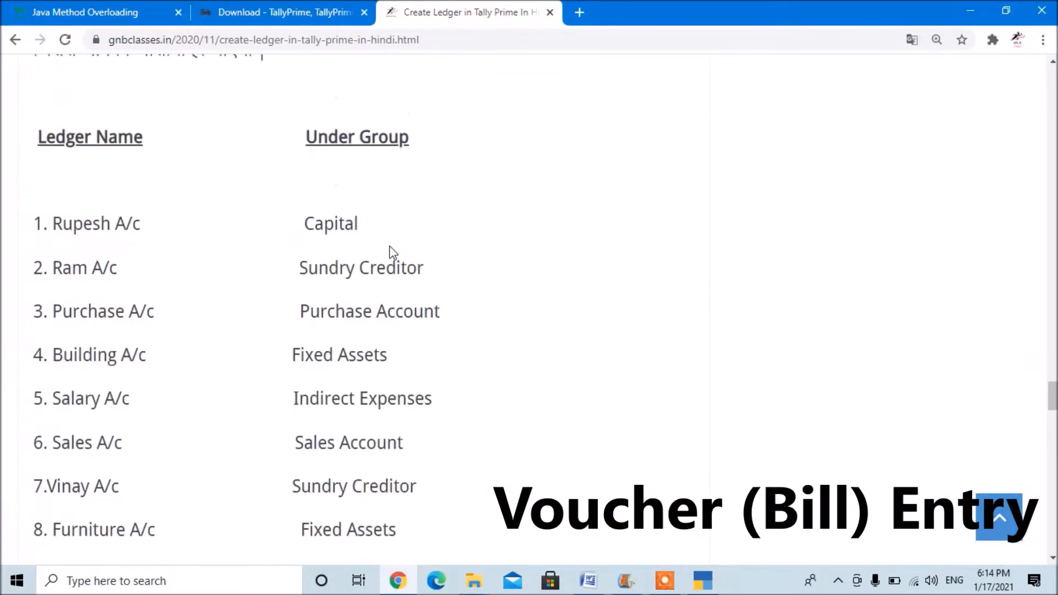
pyautogui.scroll(20, 392, 252)
pyautogui.scroll(20, 393, 252)
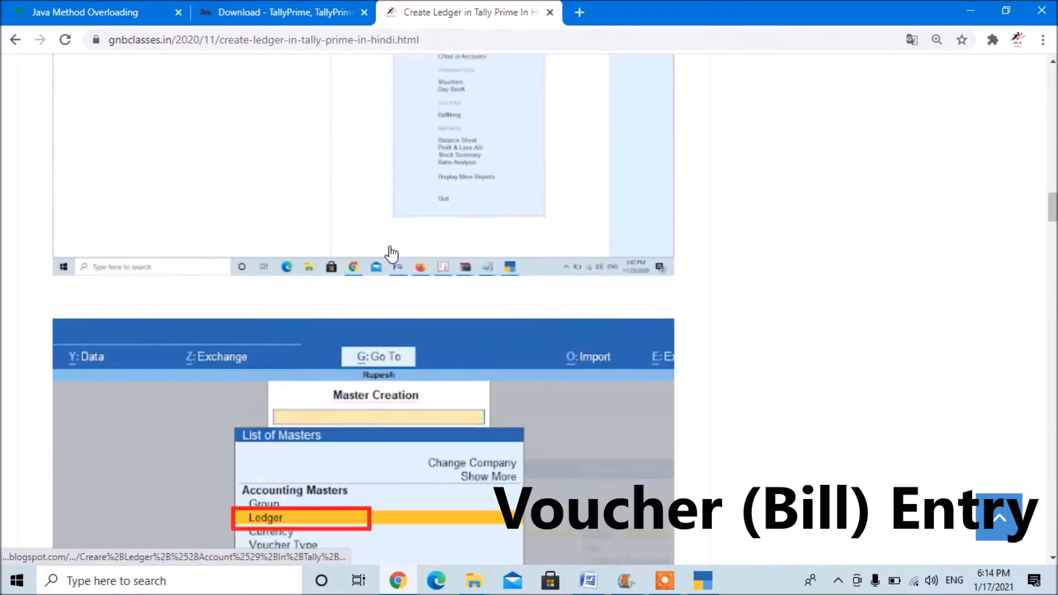
pyautogui.scroll(20, 392, 253)
pyautogui.scroll(5, 392, 253)
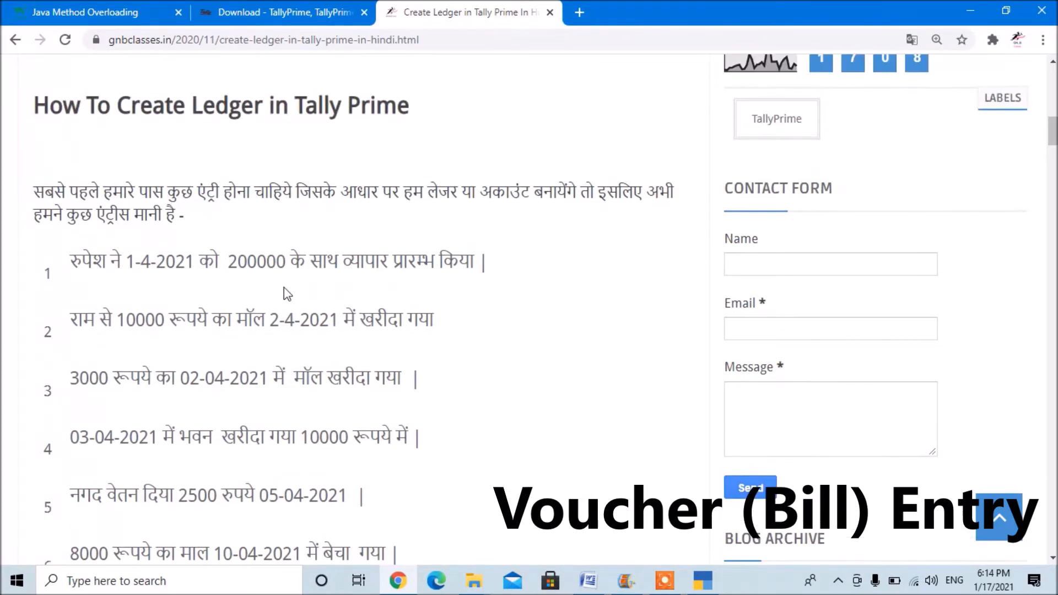
pyautogui.scroll(-1, 284, 288)
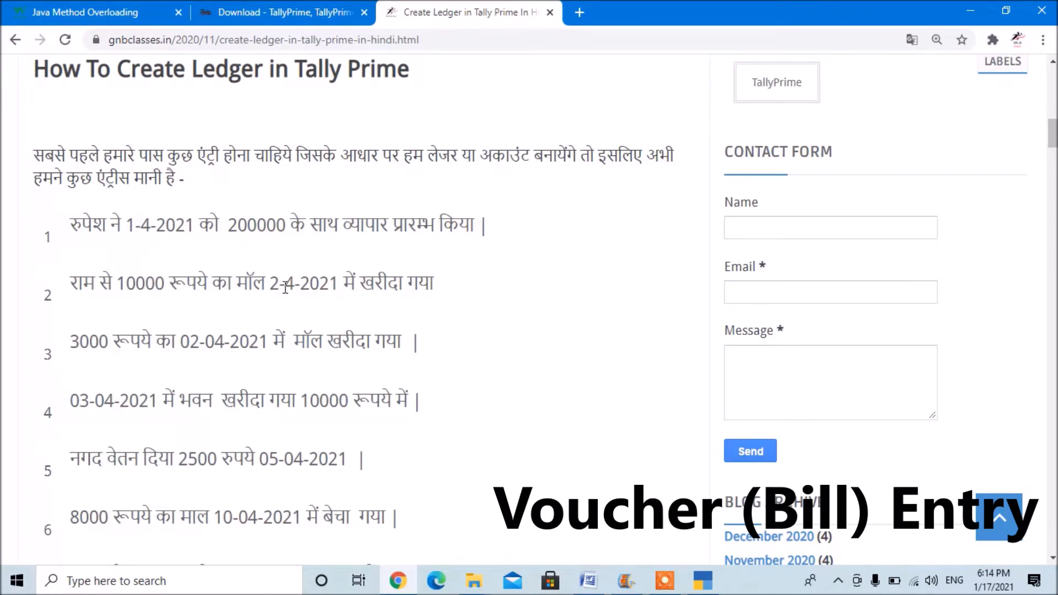
# Switch to TallyPrime, start a Receipt voucher, and credit the owner's capital ledger with 200000.
pyautogui.hotkey('alt', 'Tab')
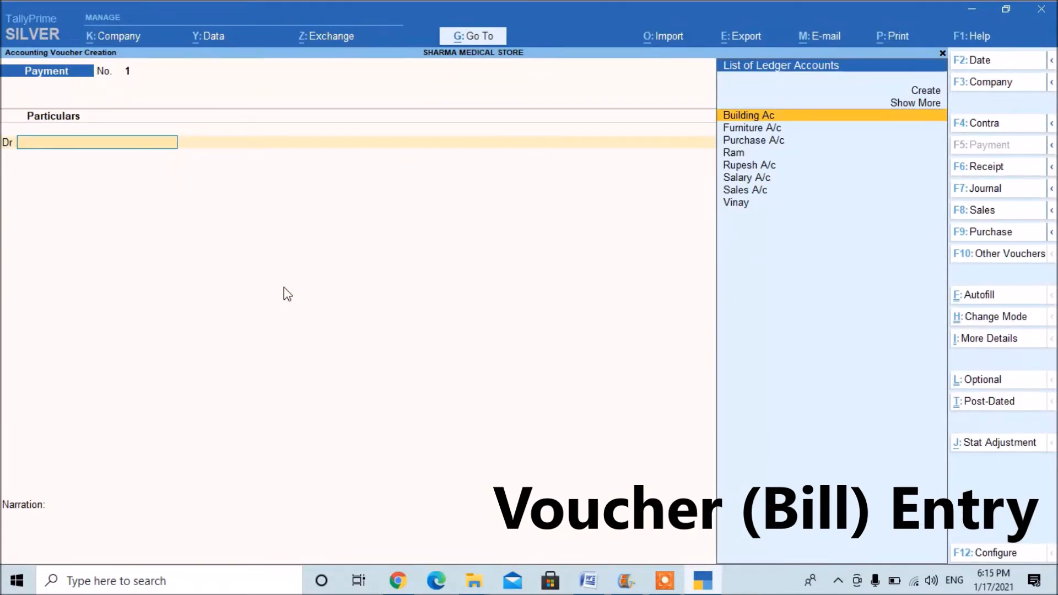
pyautogui.press('F6')
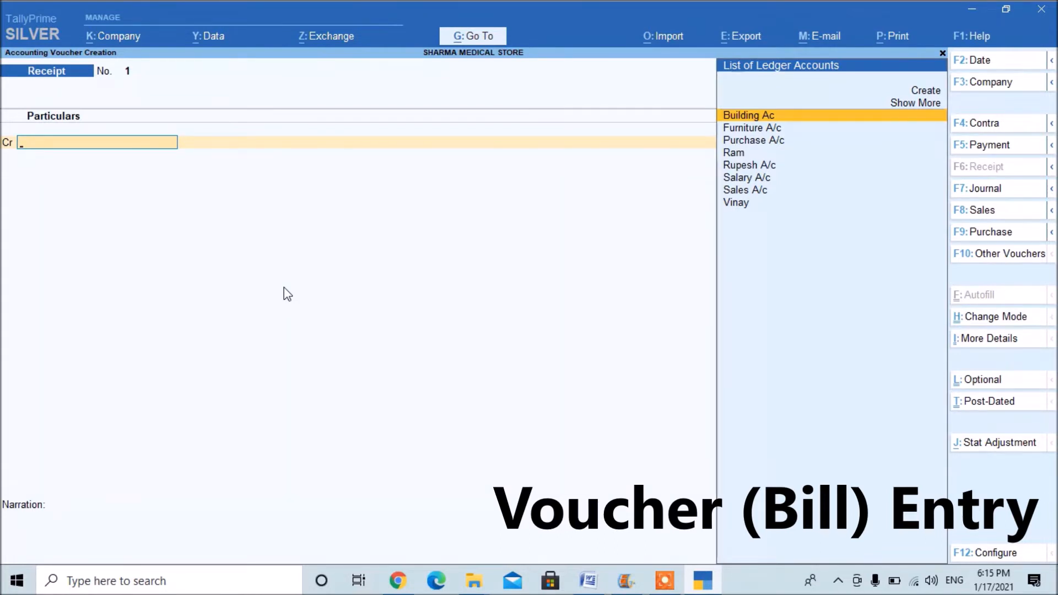
pyautogui.write('Rup')
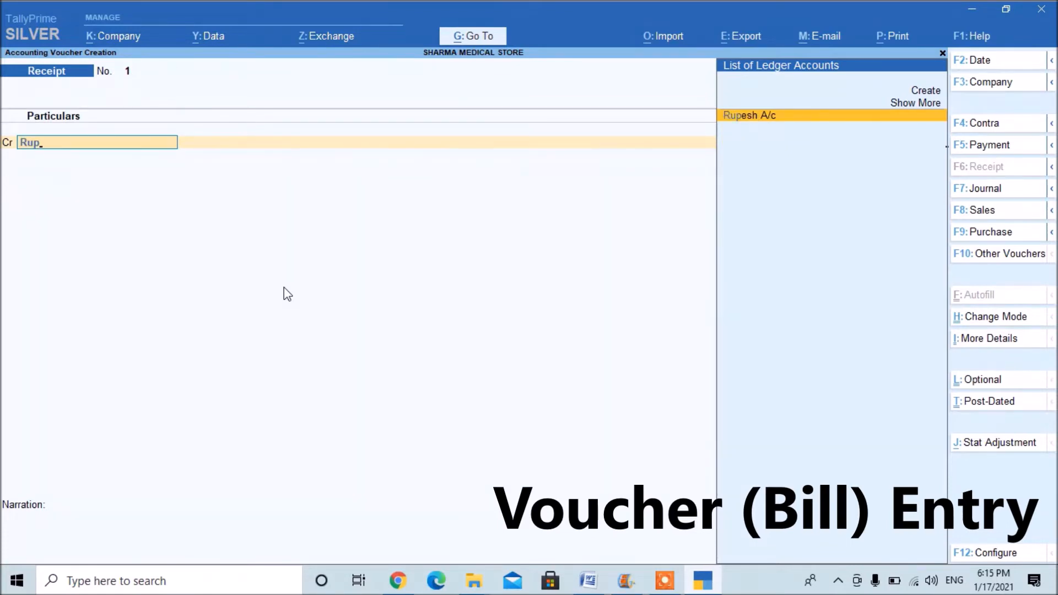
pyautogui.press('Return')
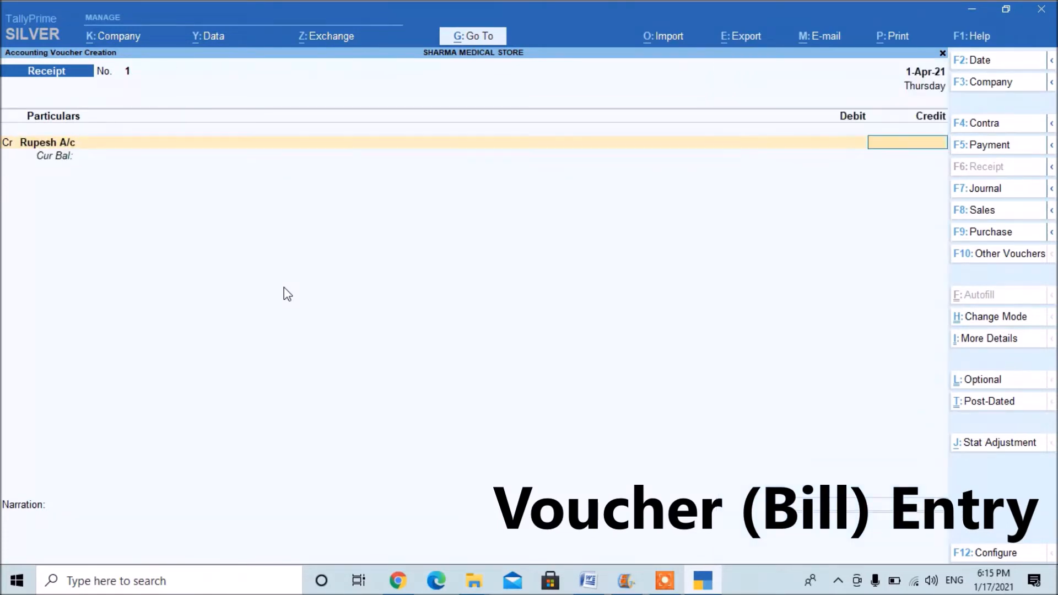
pyautogui.press('BackSpace')
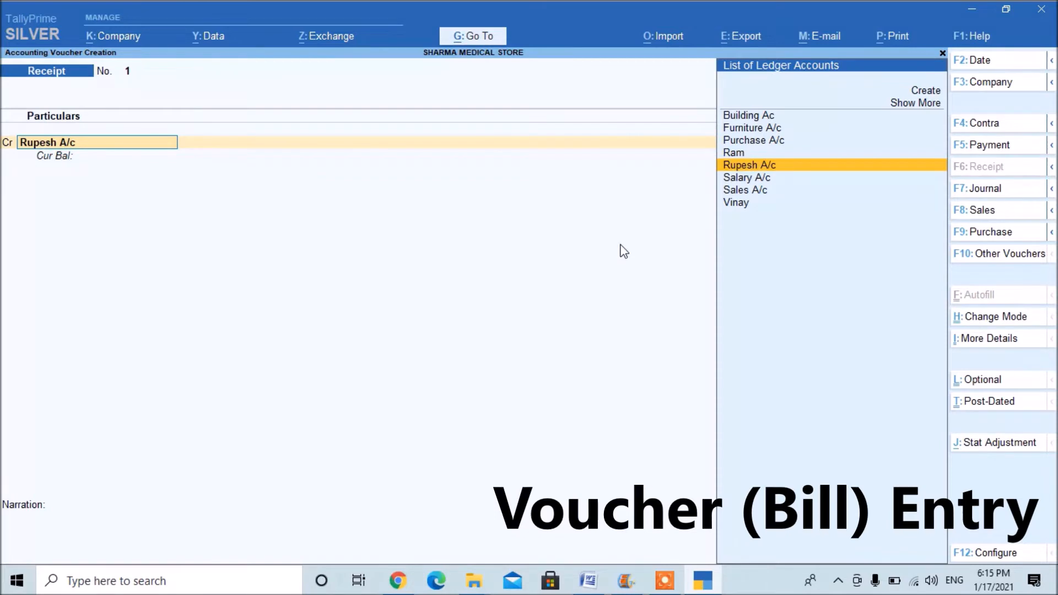
pyautogui.press('Return')
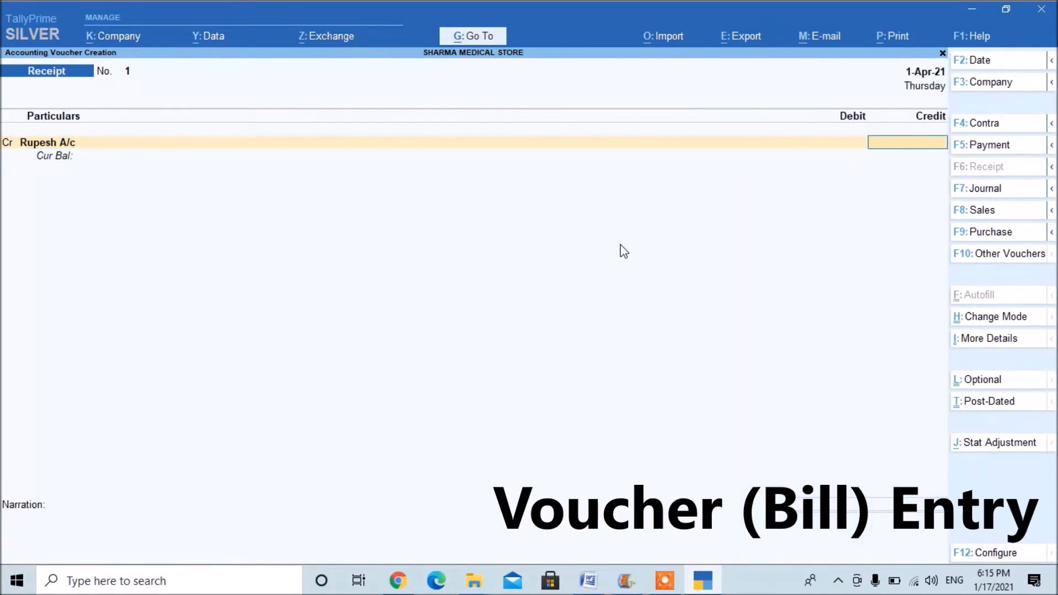
pyautogui.write('200000')
pyautogui.press('Return')
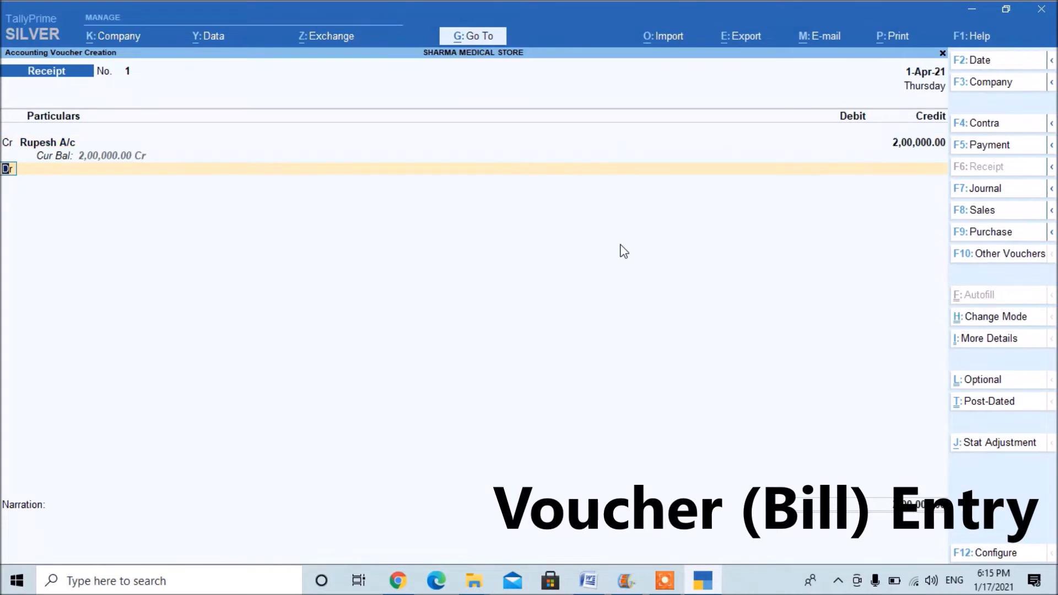
# Debit the Cash ledger with 2,00,000.00 in the receipt voucher.
pyautogui.press('Return')
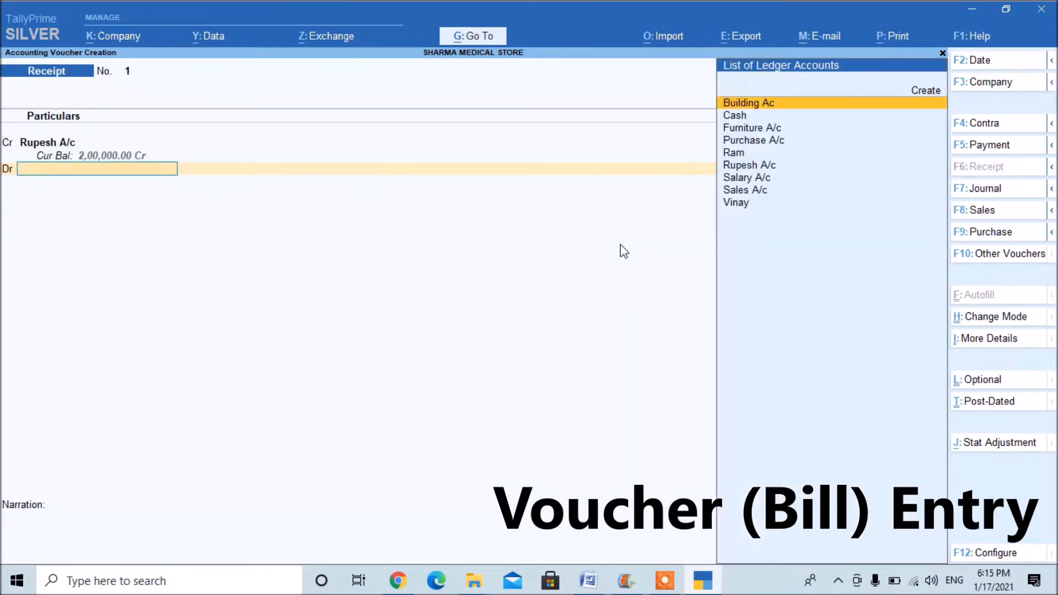
pyautogui.write('Cash')
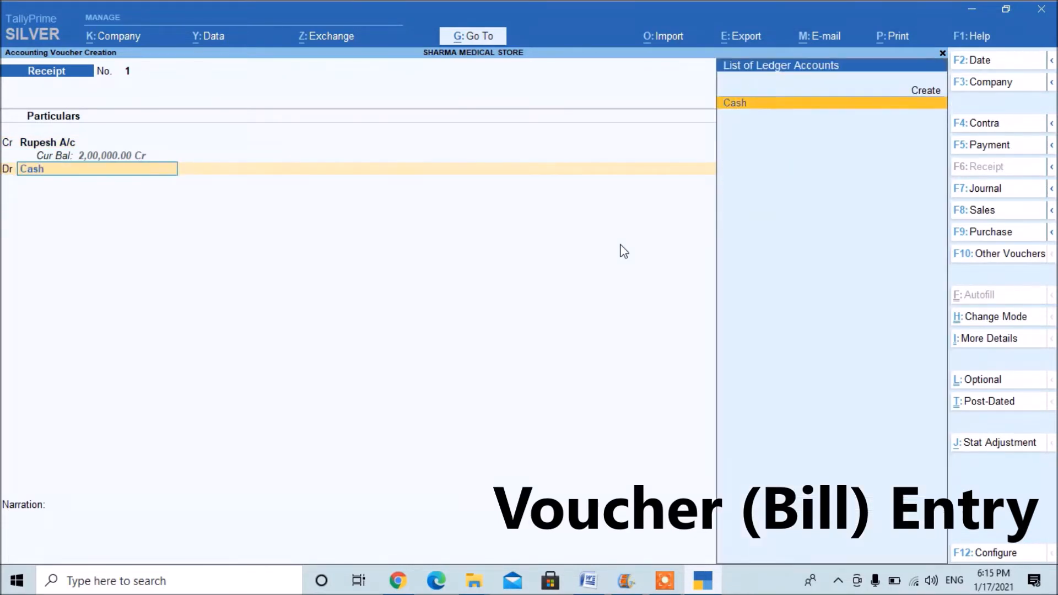
pyautogui.press('Return')
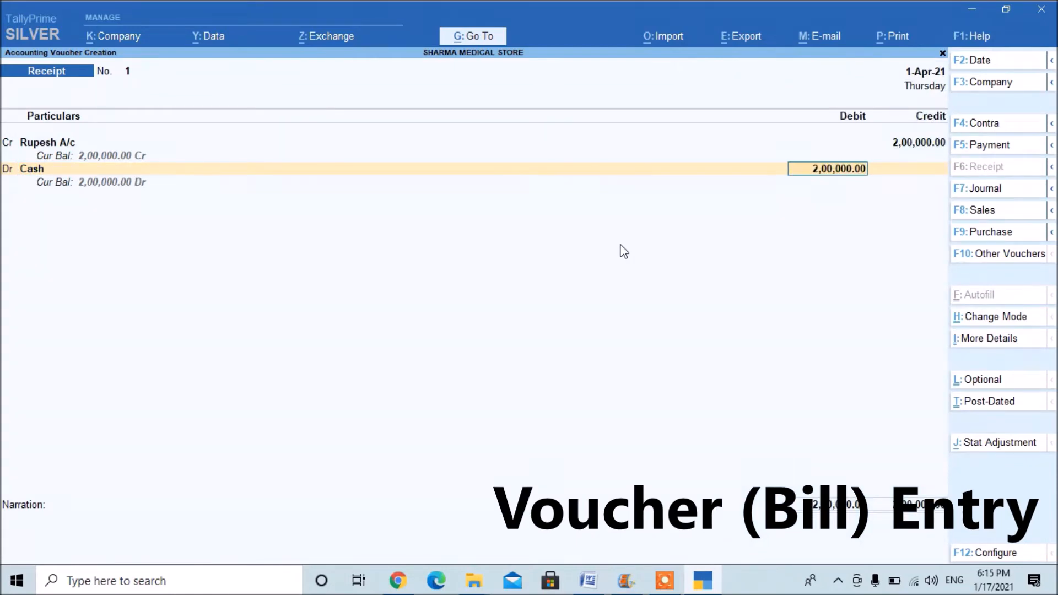
pyautogui.press('Return')
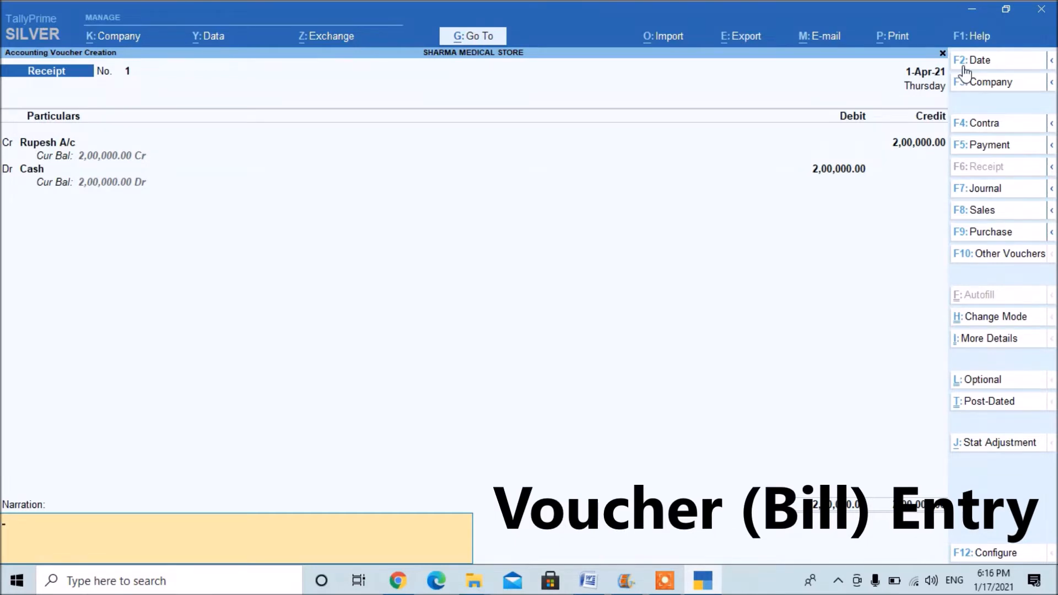
# Set the receipt voucher's date to 1-4, leave the narration empty, and save the voucher.
pyautogui.press('F2')
pyautogui.write('1-4')
pyautogui.press('Return')
pyautogui.press('Return')
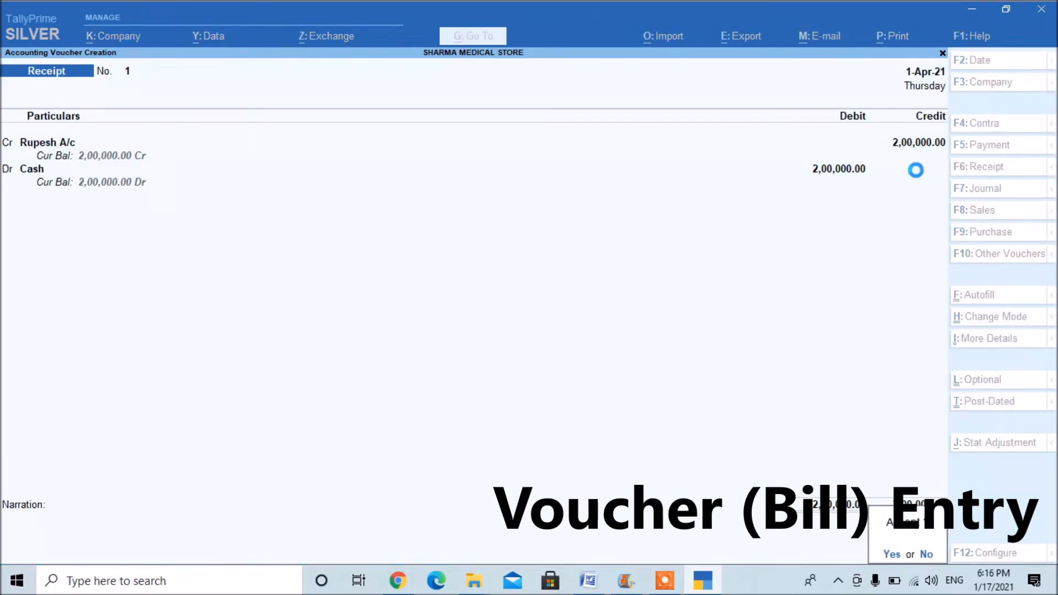
pyautogui.press('Return')
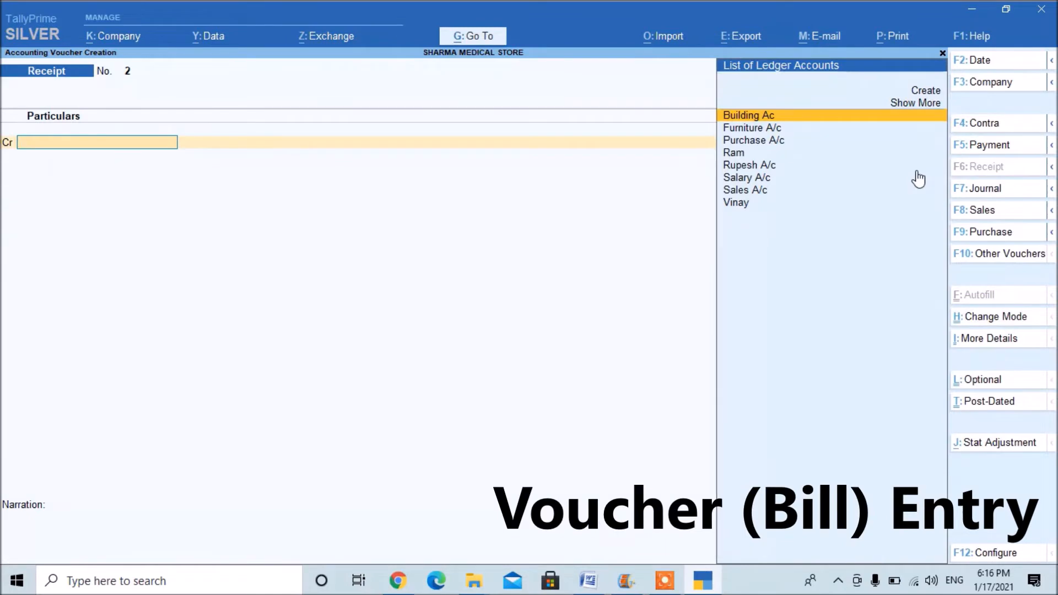
# Check the second sample transaction in the online notes, then open a Purchase voucher in TallyPrime.
pyautogui.hotkey('alt', 'Tab')
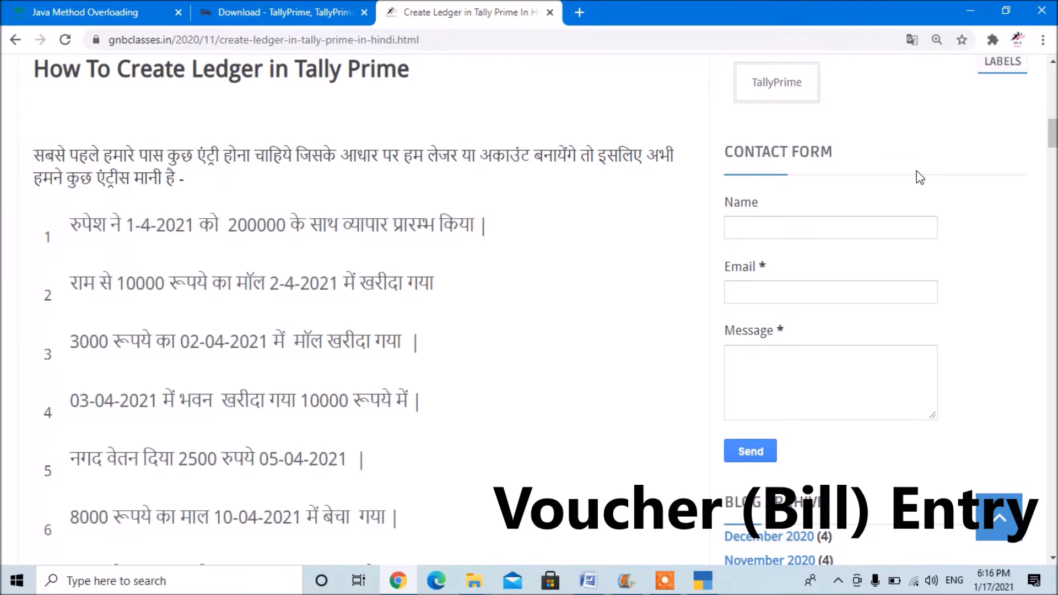
pyautogui.hotkey('alt', 'Tab')
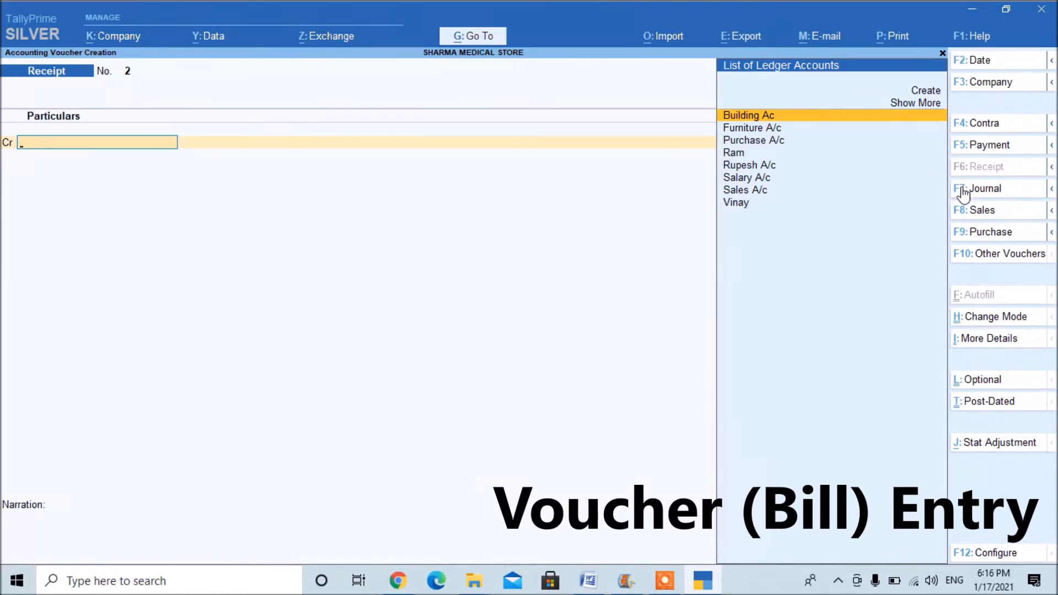
pyautogui.click(990, 234)
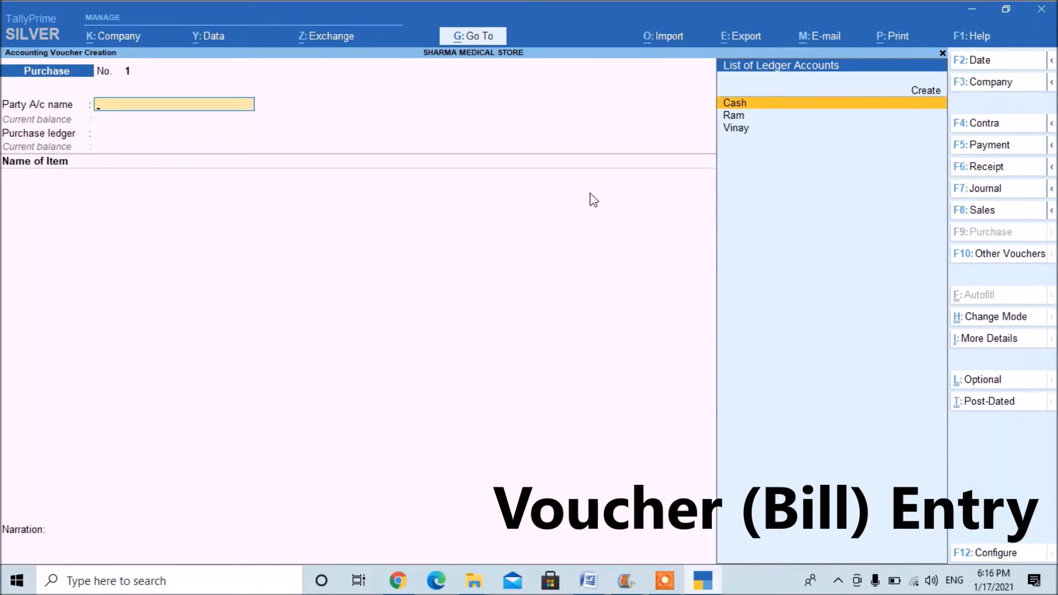
pyautogui.press('Return')
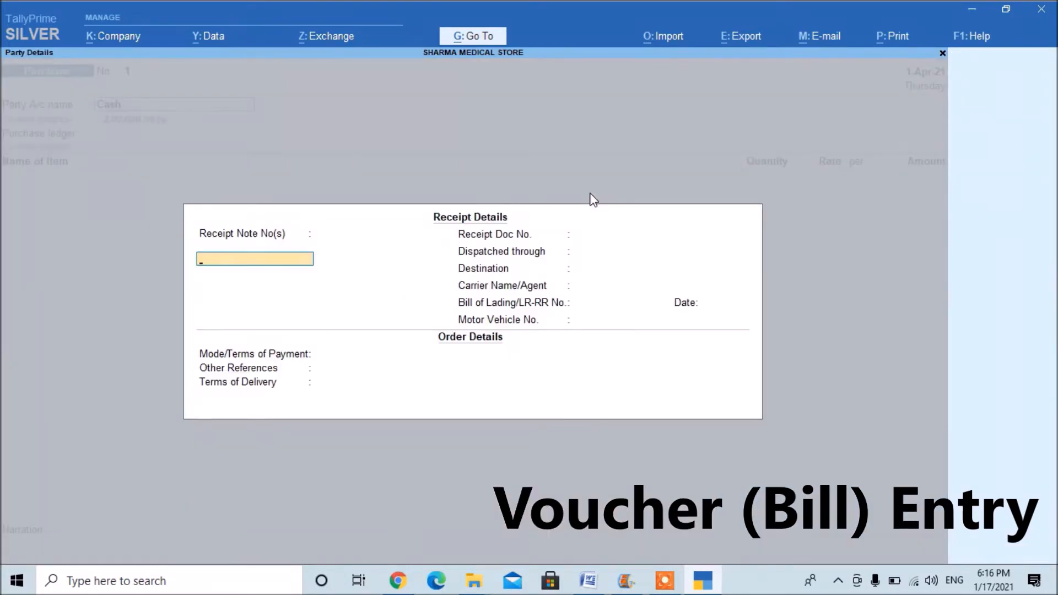
pyautogui.press('Escape')
pyautogui.press('Return')
pyautogui.press('Escape')
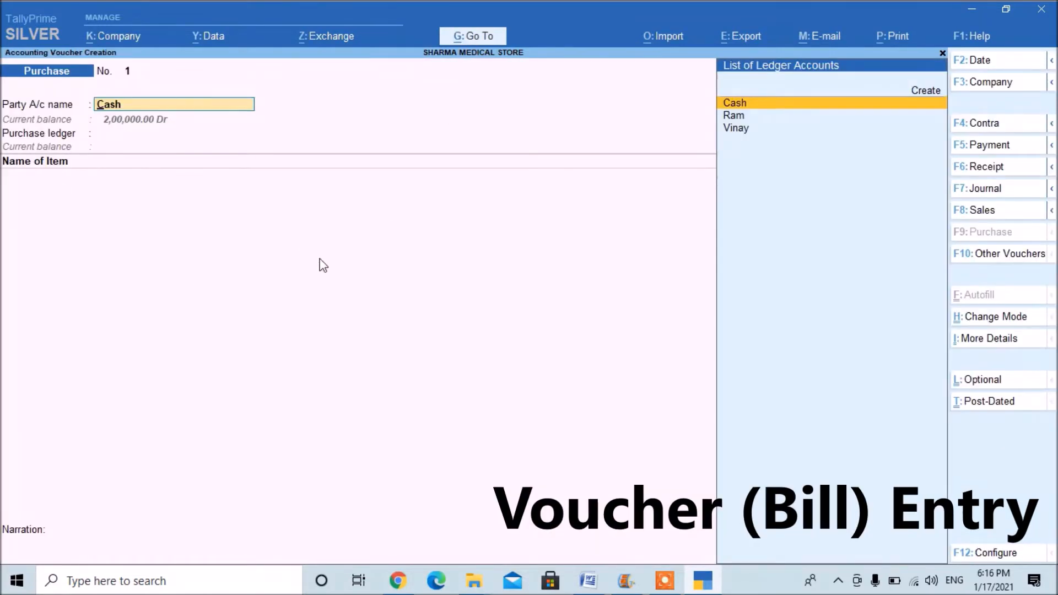
# Change the Purchase voucher's entry mode to As Voucher.
pyautogui.click(989, 318)
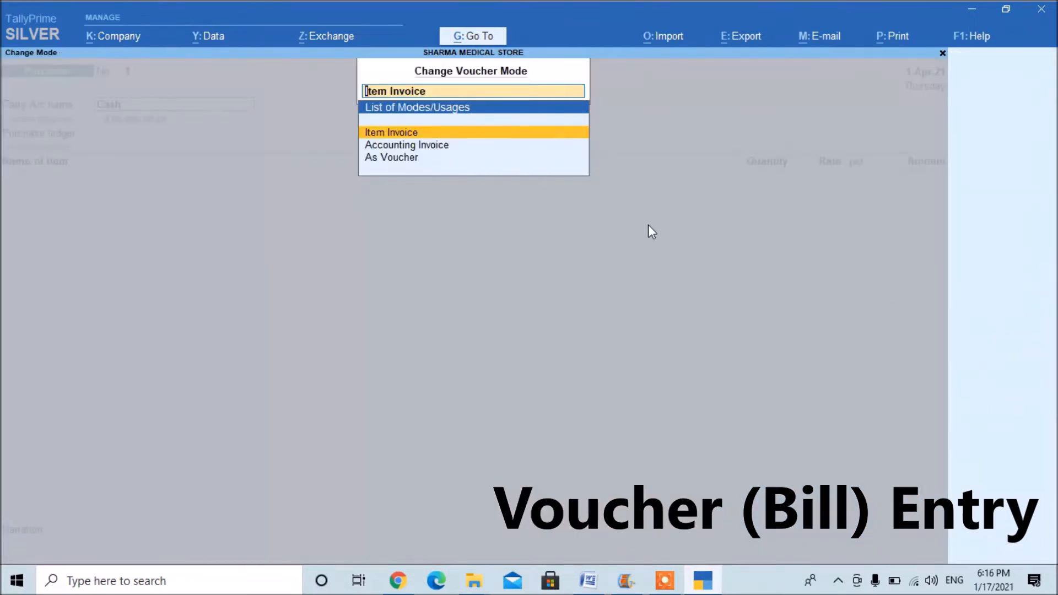
pyautogui.press('Down')
pyautogui.press('Down')
pyautogui.press('Return')
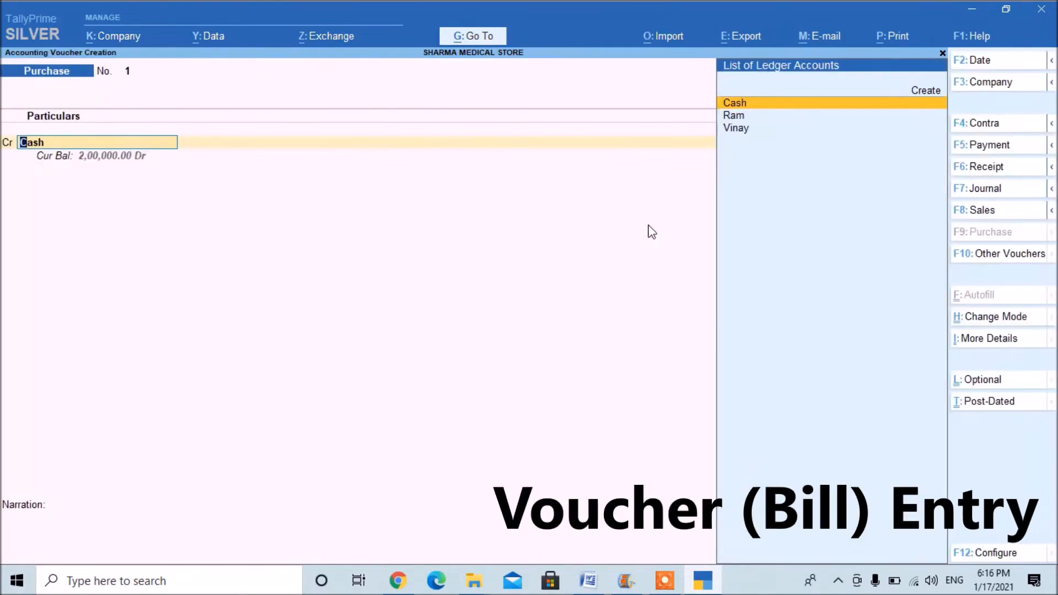
# Credit the supplier ledger named in the second sample transaction, accepting blank receipt and order details and the default party details.
pyautogui.press('Return')
pyautogui.press('Escape')
pyautogui.press('Down')
pyautogui.press('Return')
pyautogui.press('Return')
pyautogui.press('Return')
pyautogui.press('Return')
pyautogui.press('Return')
pyautogui.press('Return')
pyautogui.press('Return')
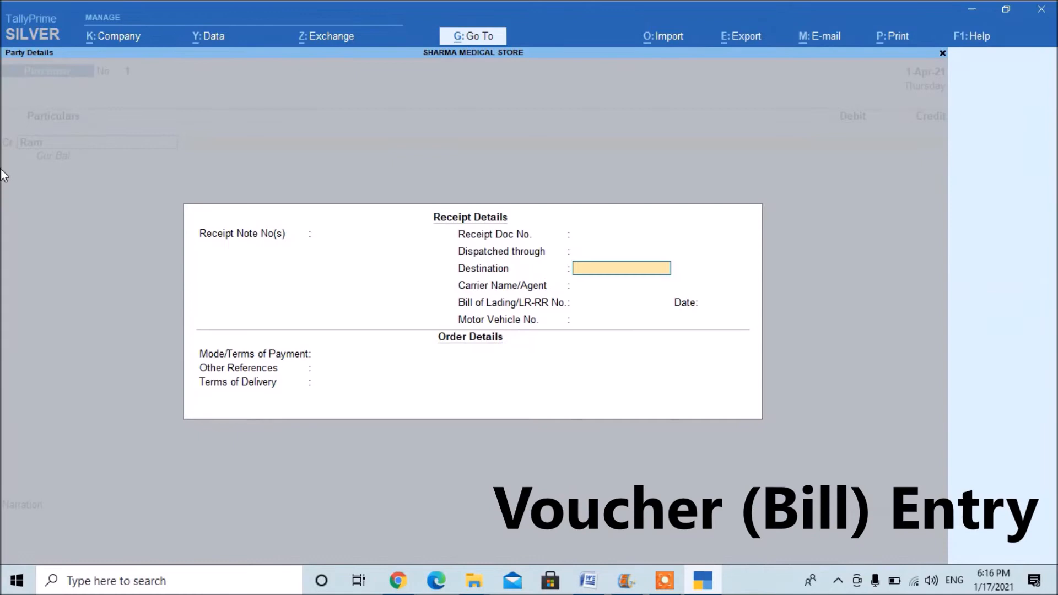
pyautogui.press('Return')
pyautogui.press('Return')
pyautogui.press('Return')
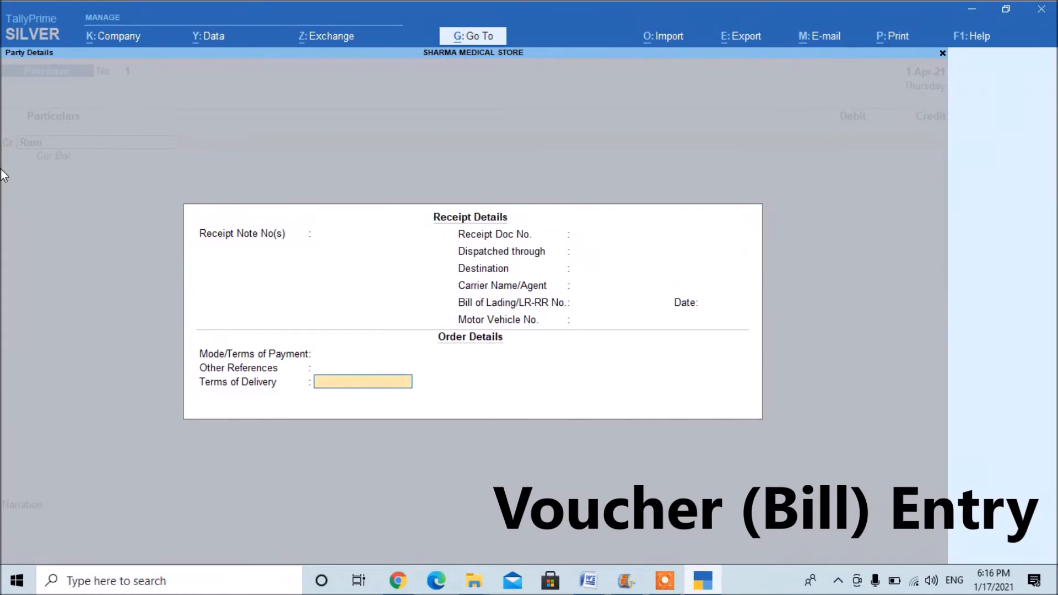
pyautogui.press('Return')
pyautogui.press('Return')
pyautogui.press('Return')
pyautogui.press('Return')
pyautogui.press('Return')
pyautogui.press('Return')
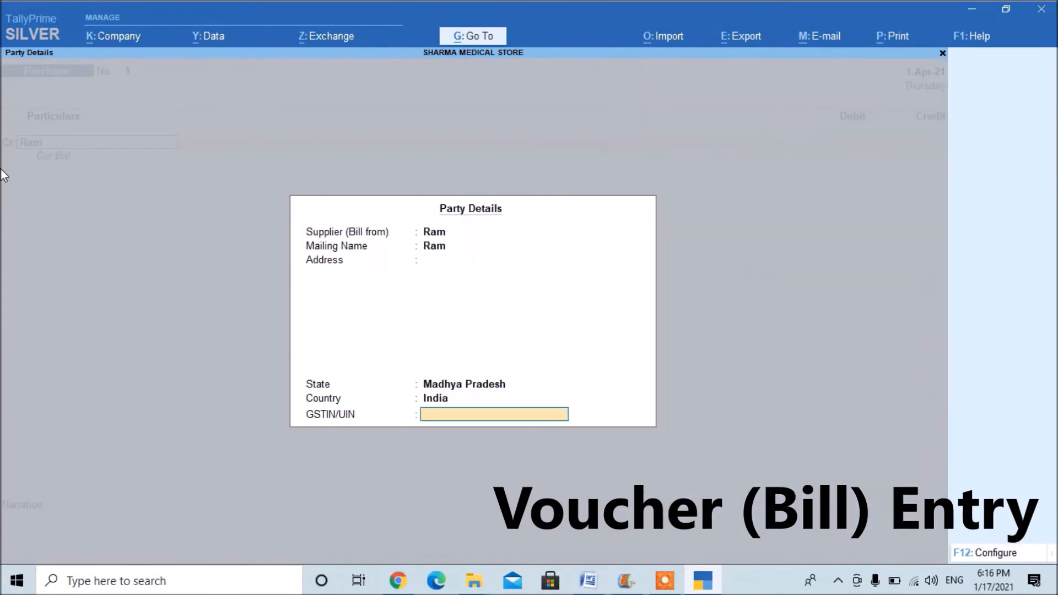
# Credit the supplier with 10000 under New Ref 1, and debit Purchase A/c with the same amount.
pyautogui.write('10000')
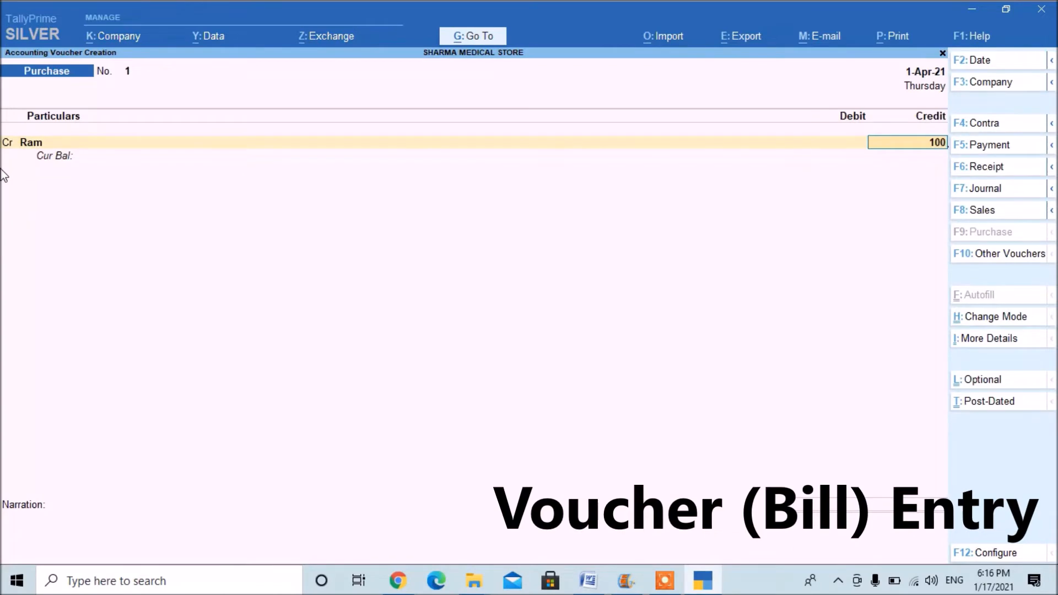
pyautogui.press('Return')
pyautogui.press('Return')
pyautogui.press('Return')
pyautogui.press('Return')
pyautogui.press('Return')
pyautogui.press('Return')
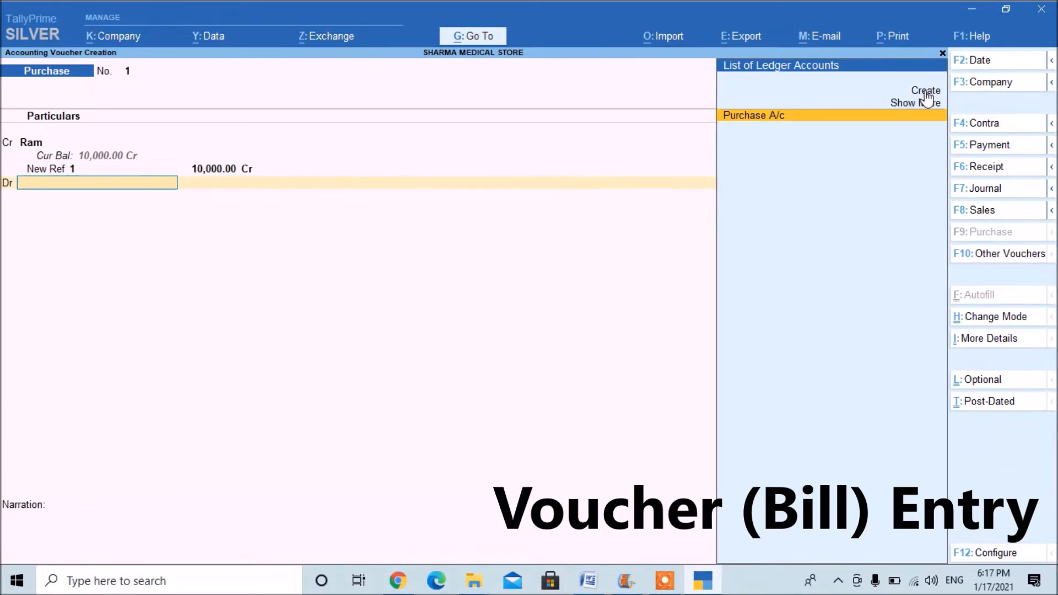
pyautogui.press('Return')
pyautogui.press('Return')
# Set the purchase voucher's date to 2-4-2021, leave the narration empty, and save the voucher.
pyautogui.press('Return')
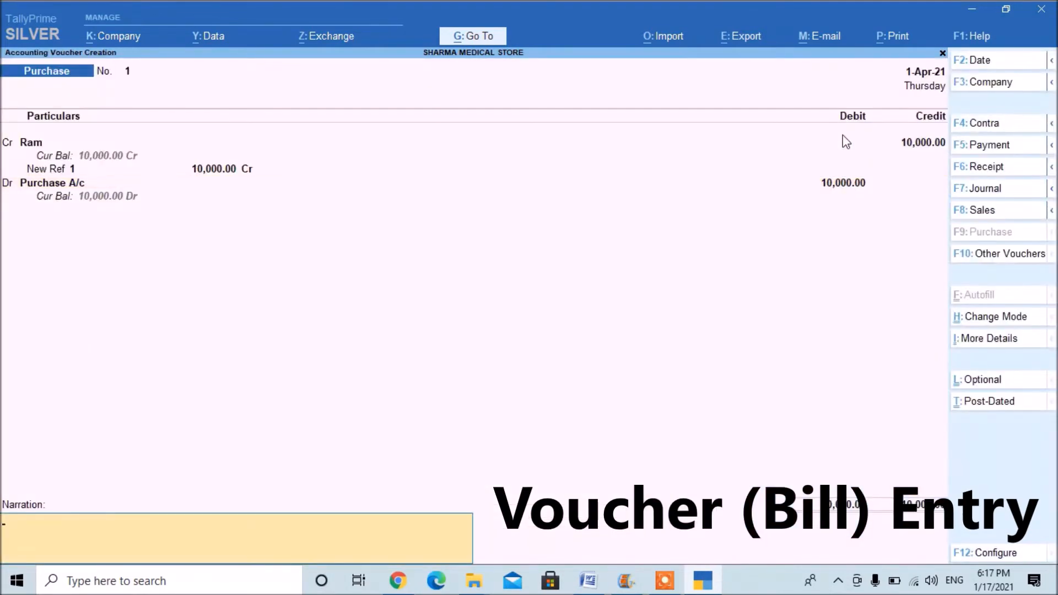
pyautogui.press('Return')
pyautogui.press('Escape')
pyautogui.press('F2')
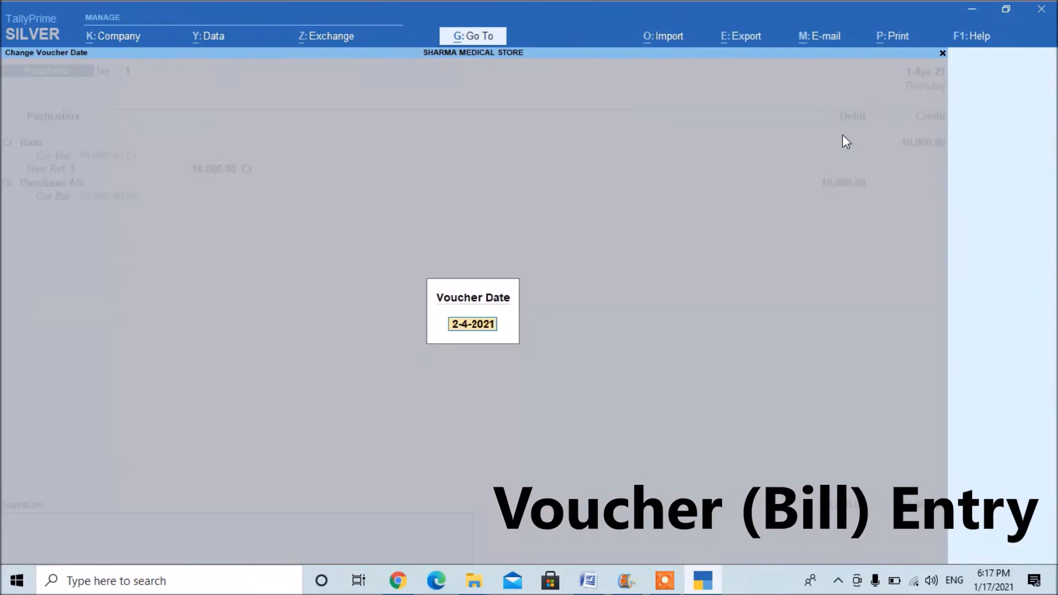
pyautogui.press('Return')
pyautogui.press('Return')
pyautogui.press('Return')
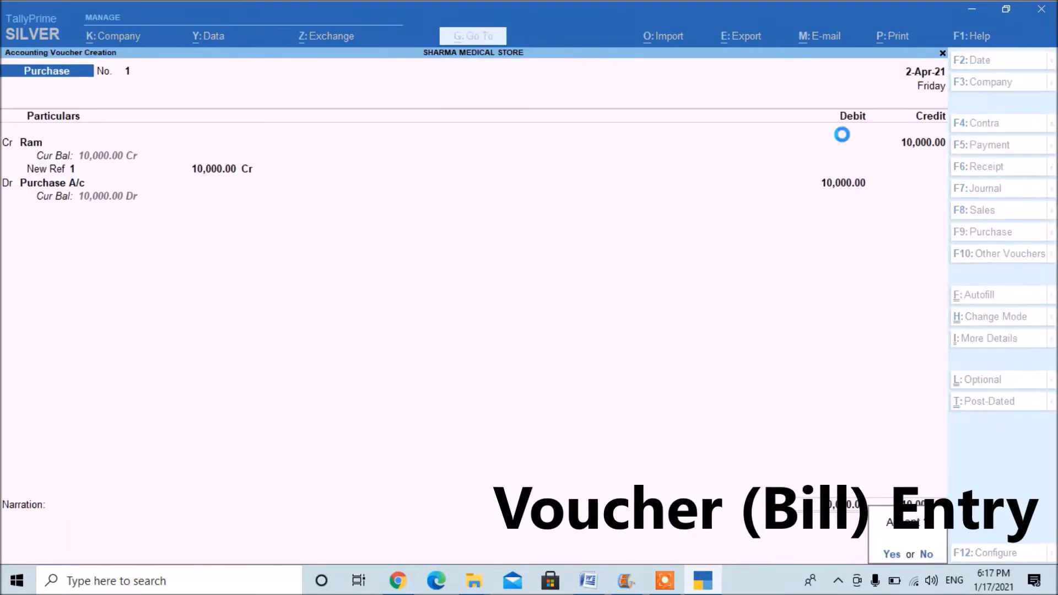
# Check the third sample transaction in the online notes, then choose Cash as the credited ledger in the new Purchase voucher with default party details.
pyautogui.hotkey('alt', 'Tab')
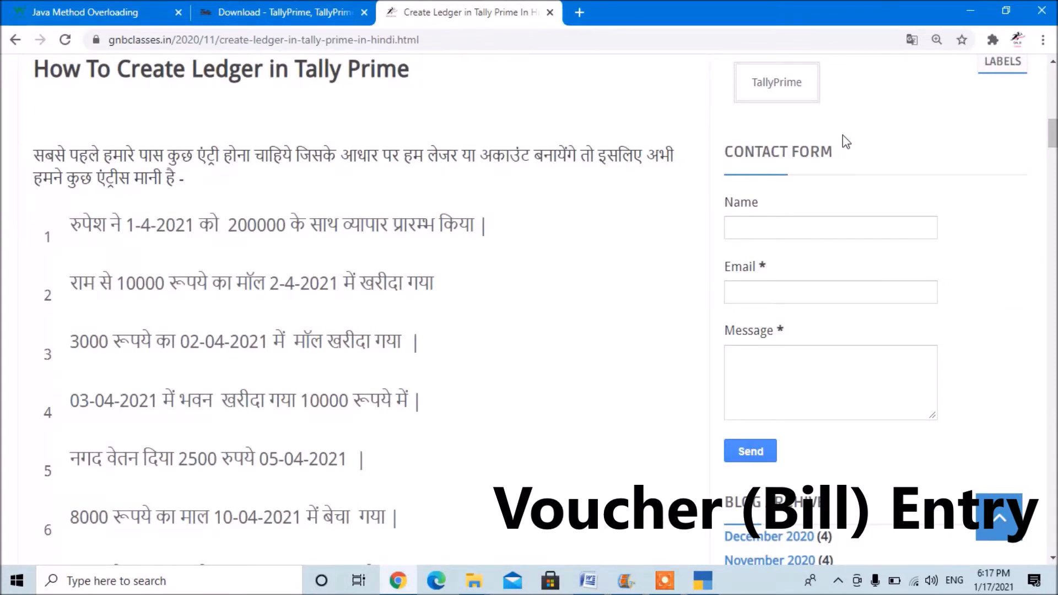
pyautogui.hotkey('alt', 'Tab')
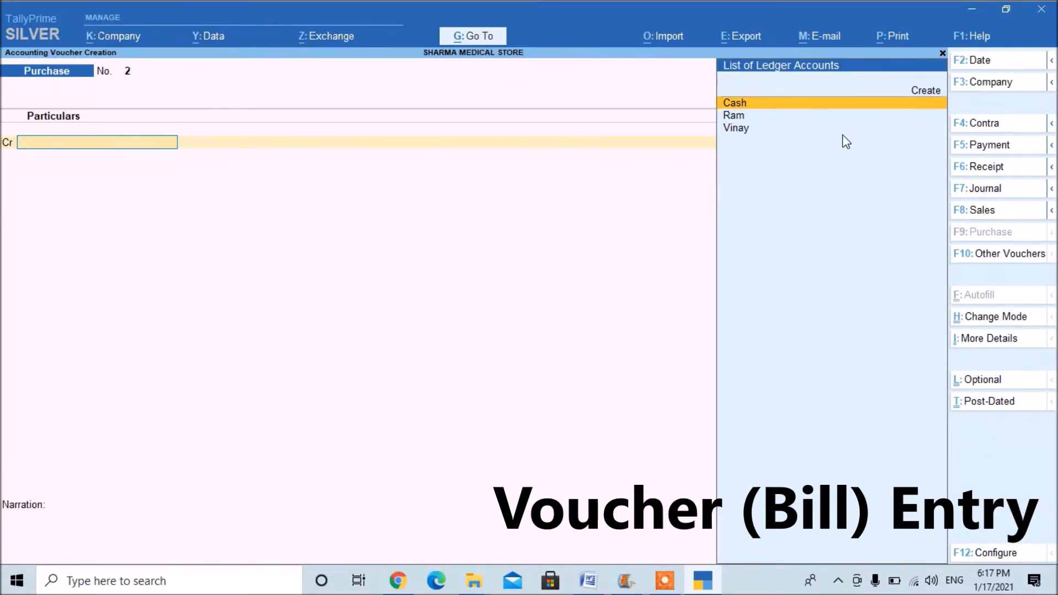
pyautogui.hotkey('alt', 'Tab')
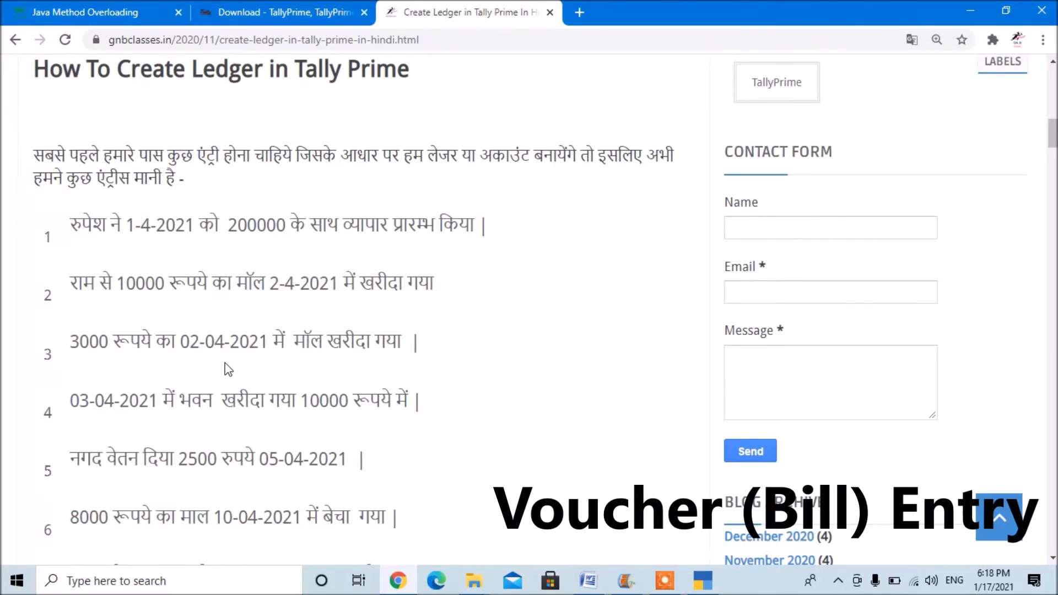
pyautogui.hotkey('alt', 'Tab')
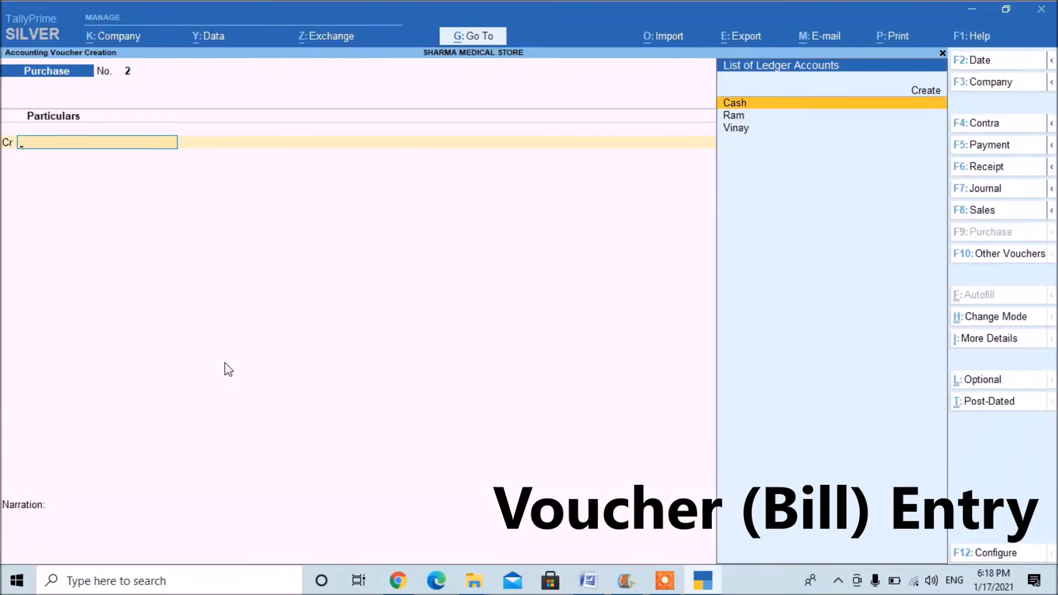
pyautogui.press('Return')
pyautogui.press('Return')
pyautogui.press('Return')
pyautogui.press('Return')
pyautogui.press('Return')
pyautogui.press('Return')
pyautogui.press('Return')
pyautogui.press('Return')
pyautogui.press('Return')
pyautogui.press('Return')
pyautogui.press('Return')
pyautogui.press('Return')
pyautogui.press('Return')
pyautogui.press('Return')
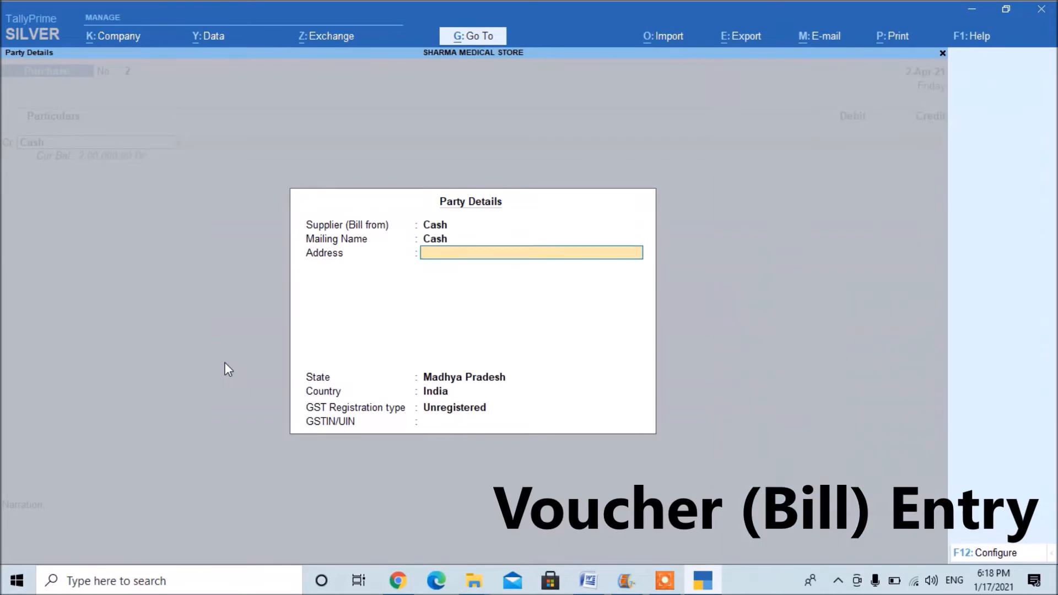
pyautogui.press('Return')
pyautogui.press('Return')
pyautogui.press('Return')
pyautogui.press('Return')
pyautogui.press('Return')
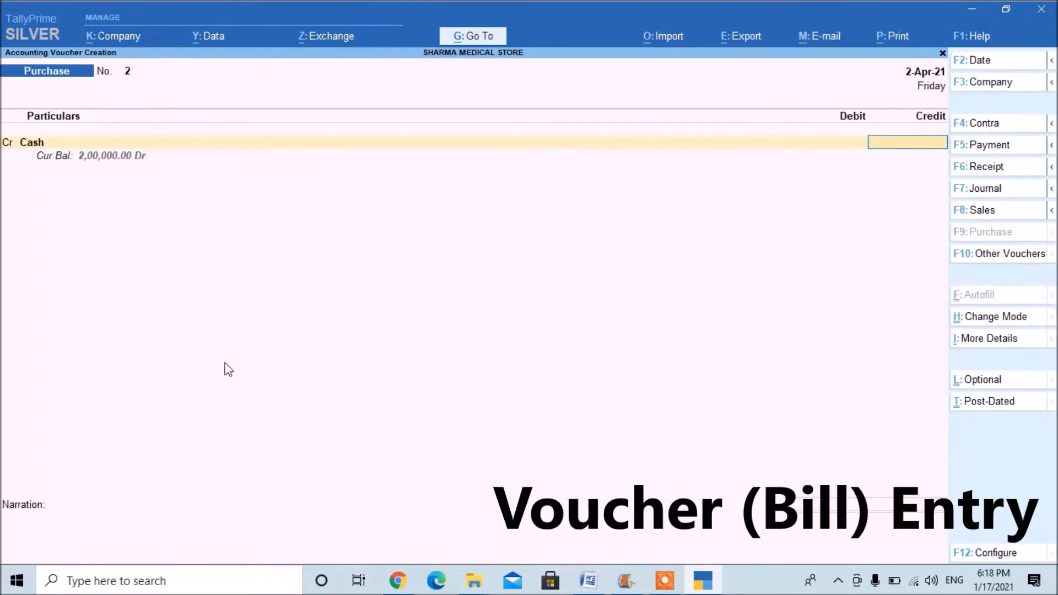
# Credit Cash with 3000 as given in the notes, debit Purchase A/c with it, and save the voucher without a narration.
pyautogui.hotkey('alt', 'Tab')
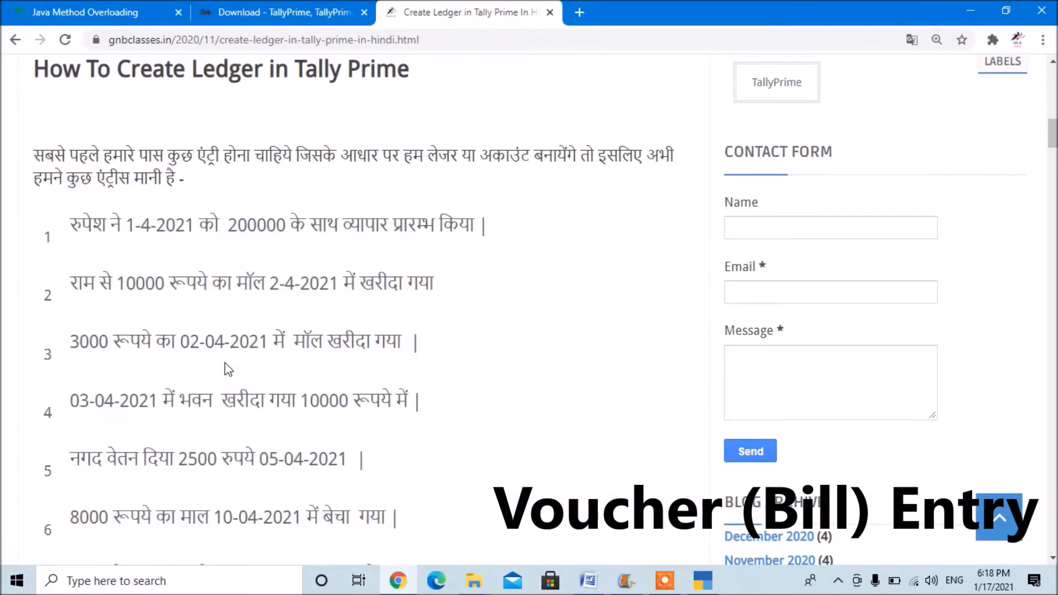
pyautogui.hotkey('alt', 'Tab')
pyautogui.write('3000')
pyautogui.press('Return')
pyautogui.press('Return')
pyautogui.press('Return')
pyautogui.press('Return')
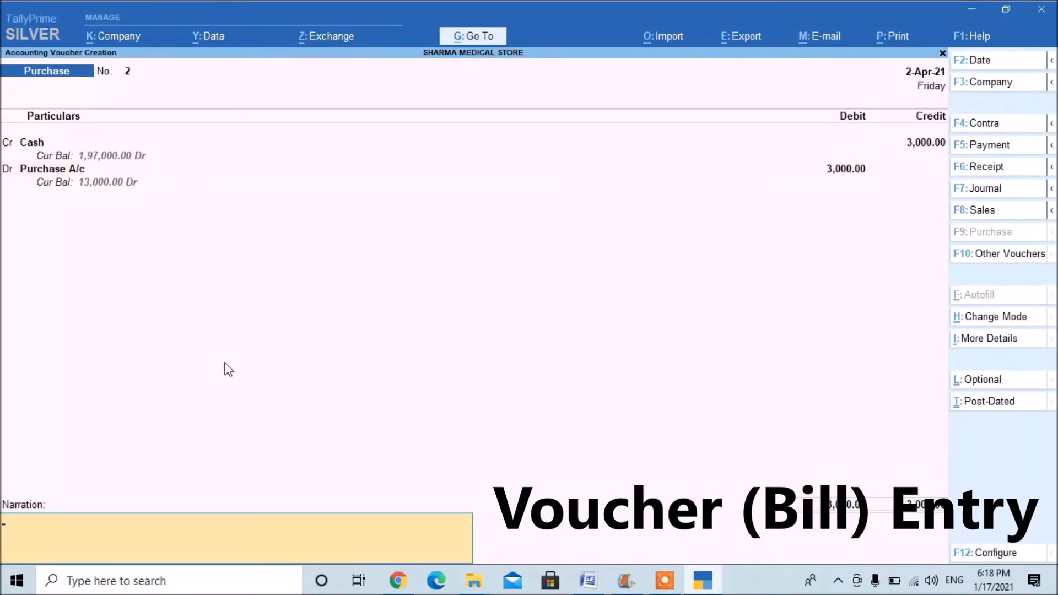
pyautogui.press('Return')
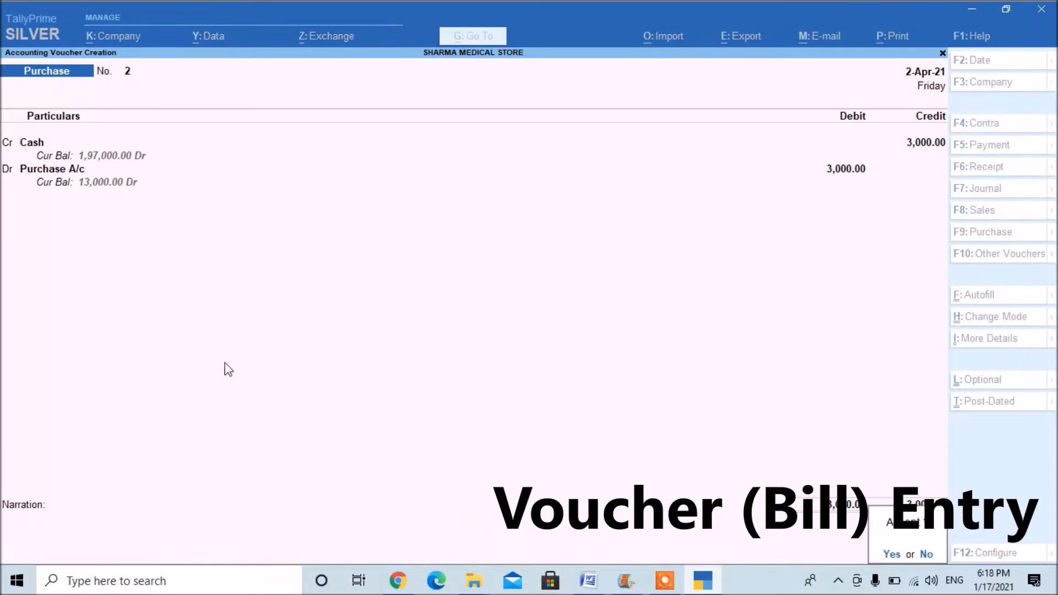
# Check the fourth sample transaction in the online notes, then open a Payment voucher in TallyPrime.
pyautogui.hotkey('alt', 'Tab')
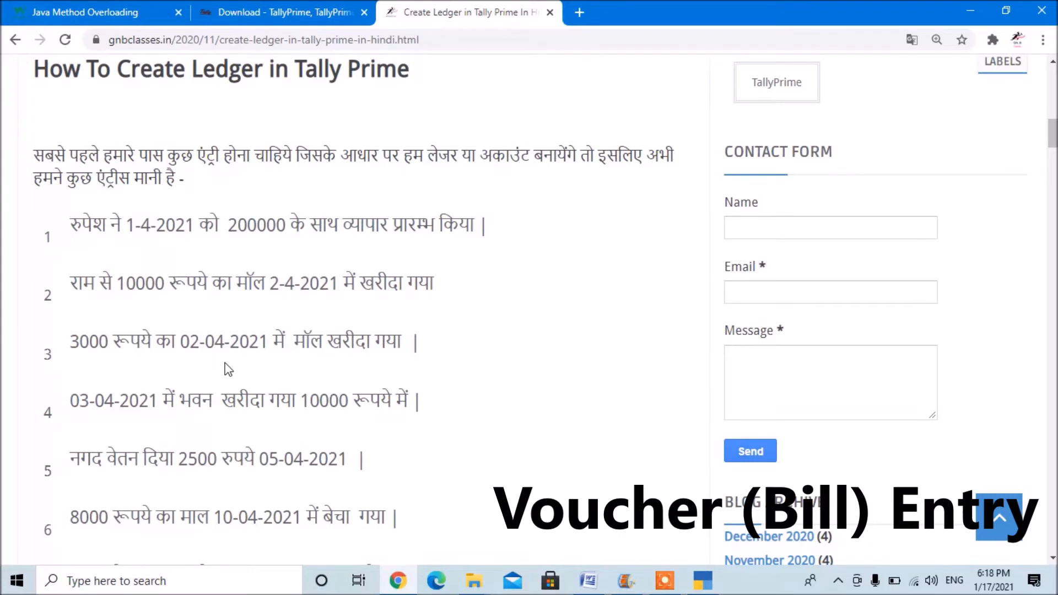
pyautogui.hotkey('alt', 'Tab')
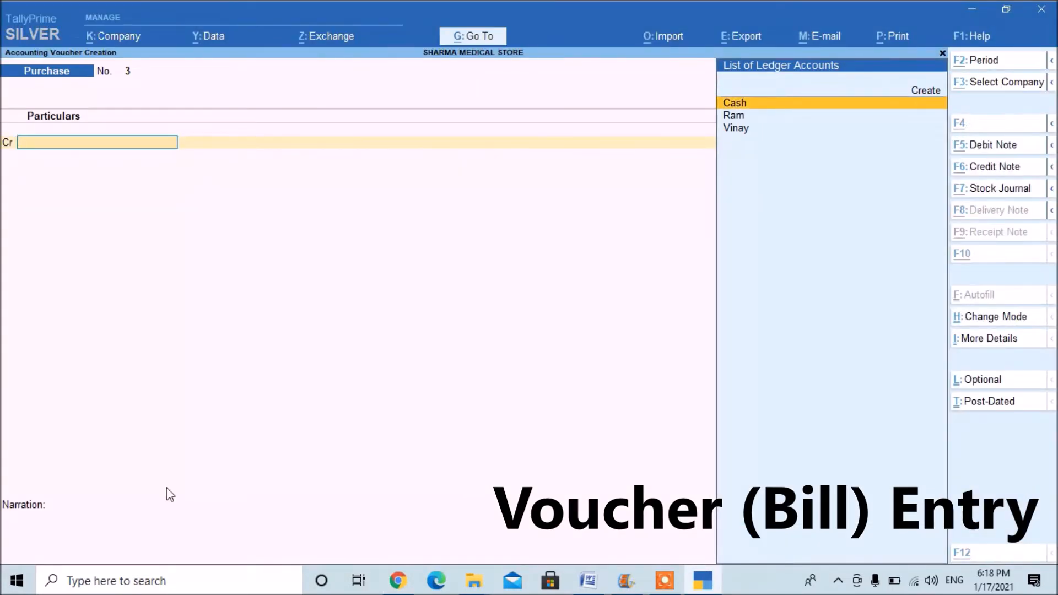
pyautogui.hotkey('alt', 'Tab')
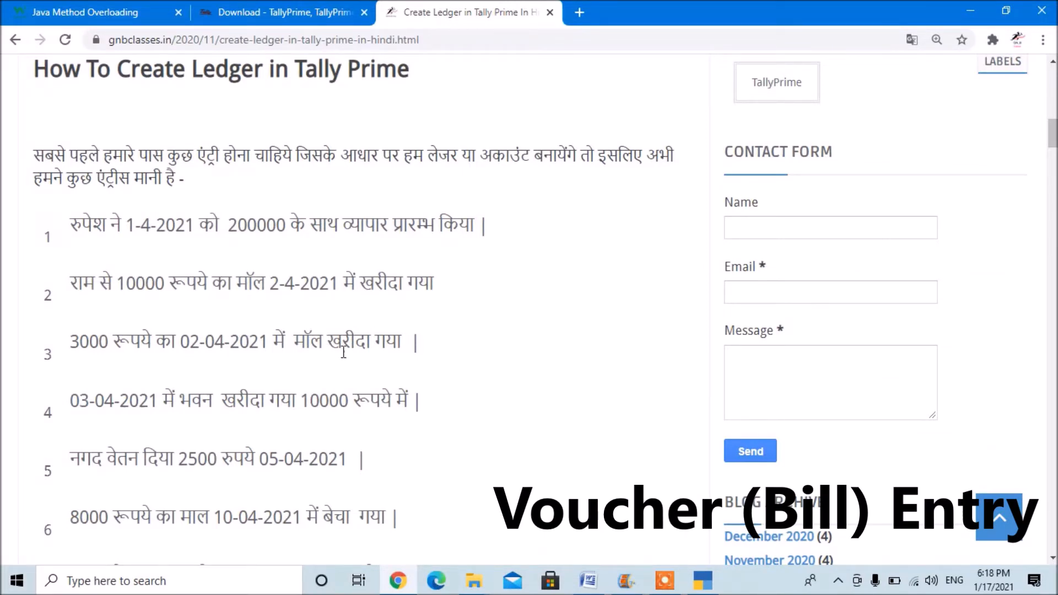
pyautogui.hotkey('alt', 'Tab')
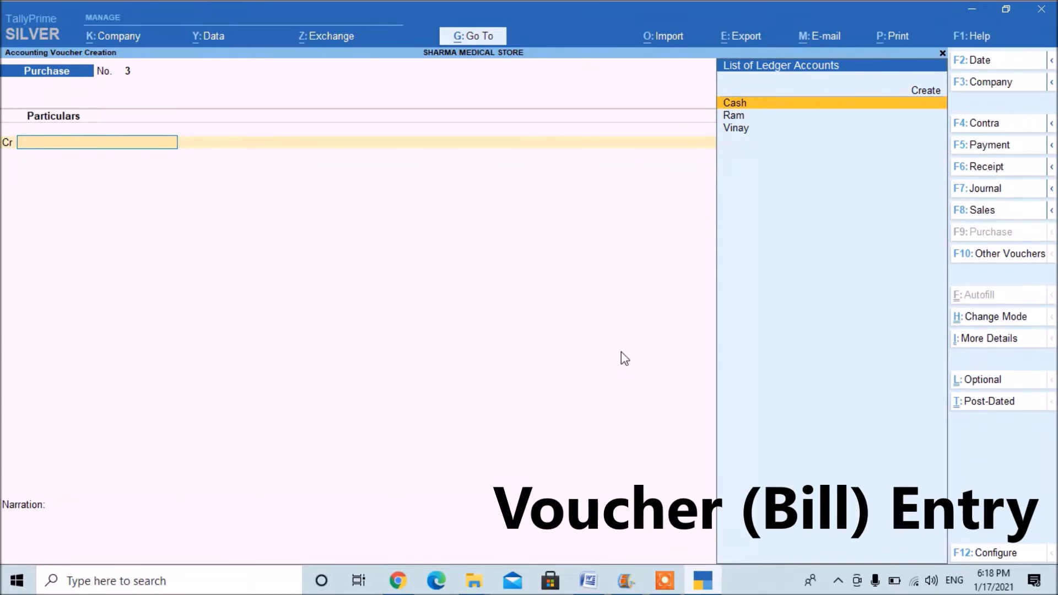
pyautogui.press('F5')
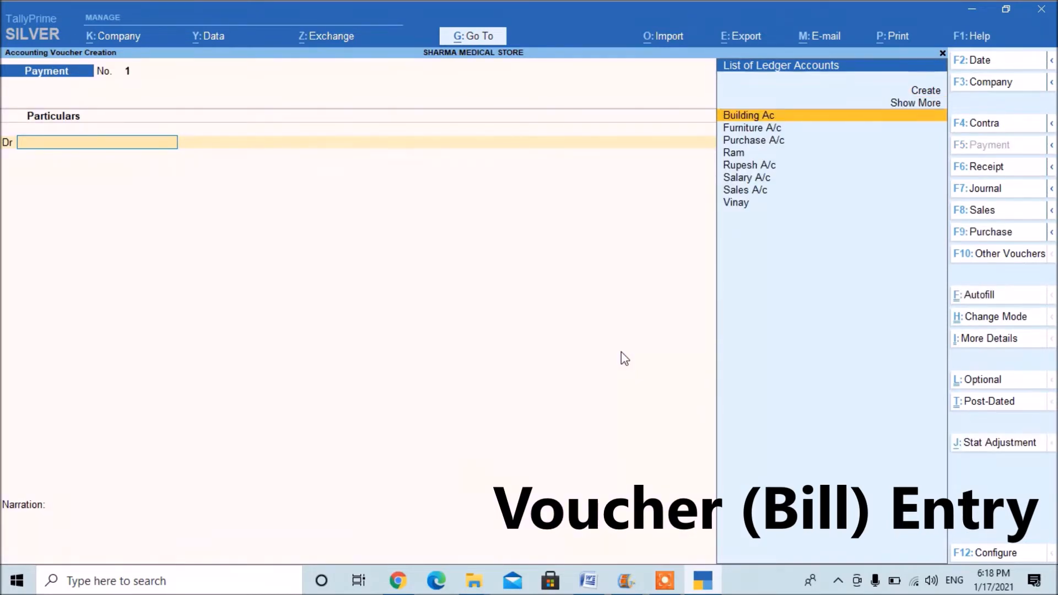
# Debit the Building Ac ledger with 10000 in the payment voucher, checking the amount in the online notes.
pyautogui.press('Return')
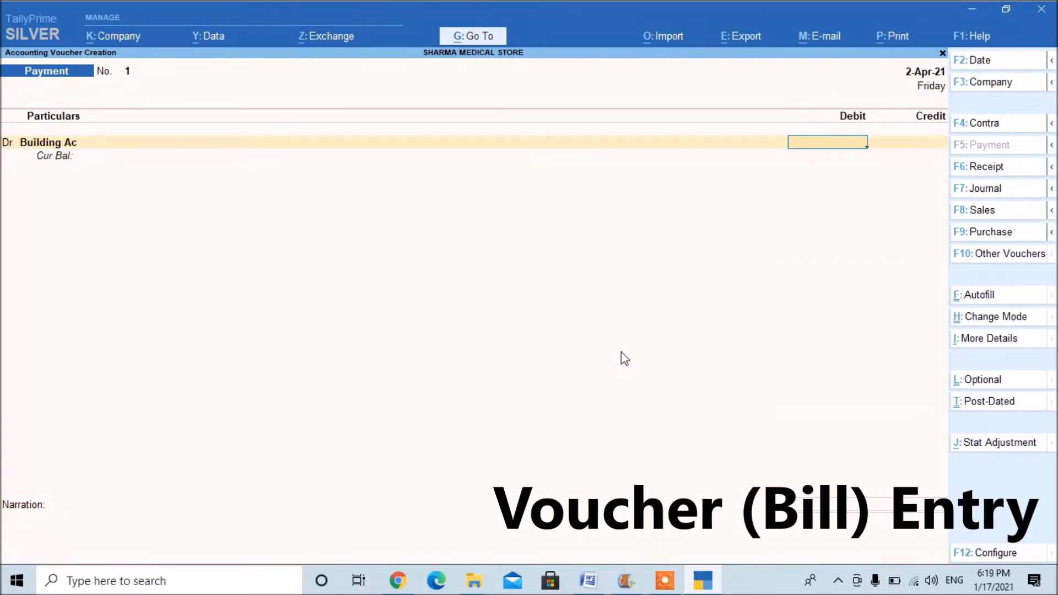
pyautogui.hotkey('alt', 'Tab')
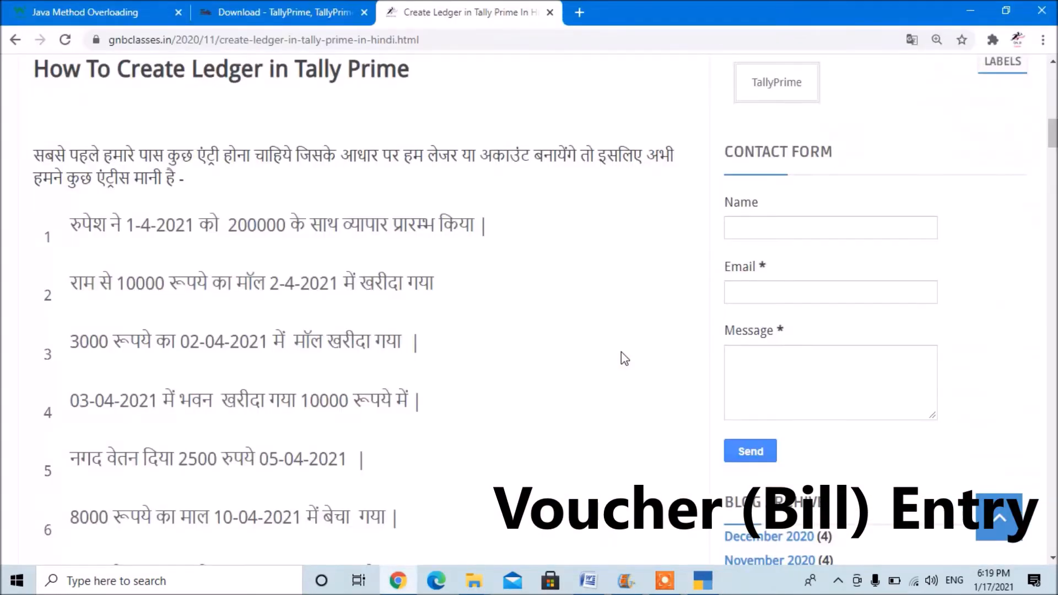
pyautogui.hotkey('alt', 'Tab')
pyautogui.write('10000')
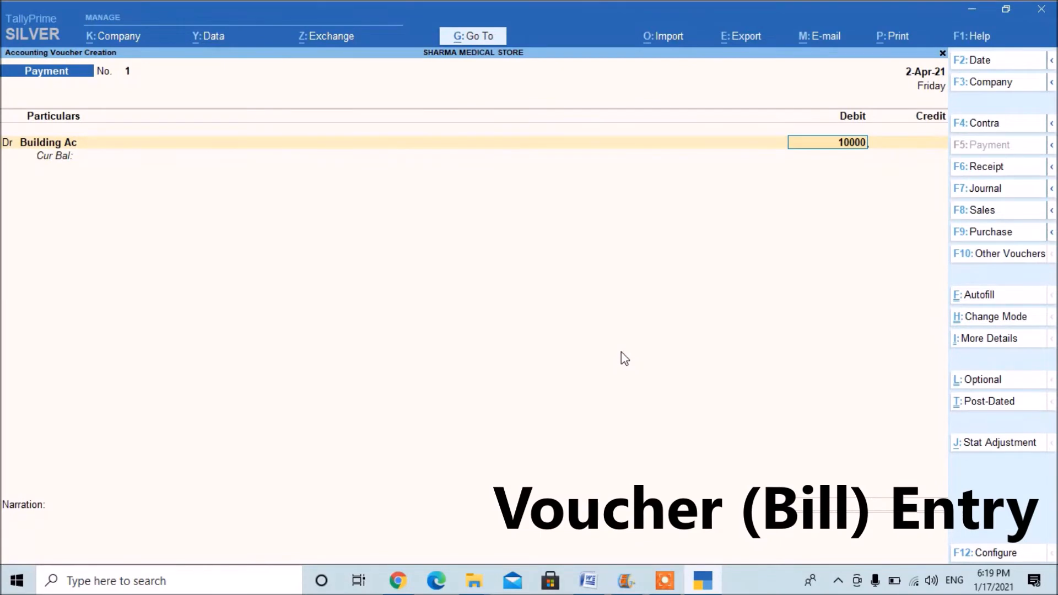
# Credit the Cash ledger with 10,000.00 in the payment voucher.
pyautogui.press('Return')
pyautogui.write('Cas')
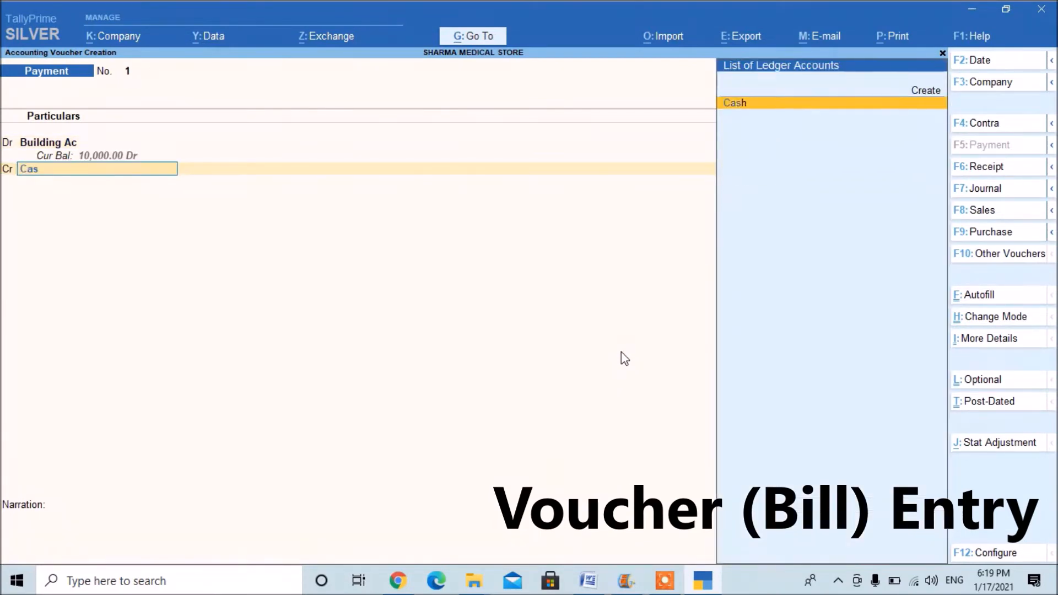
pyautogui.press('Return')
pyautogui.press('Return')
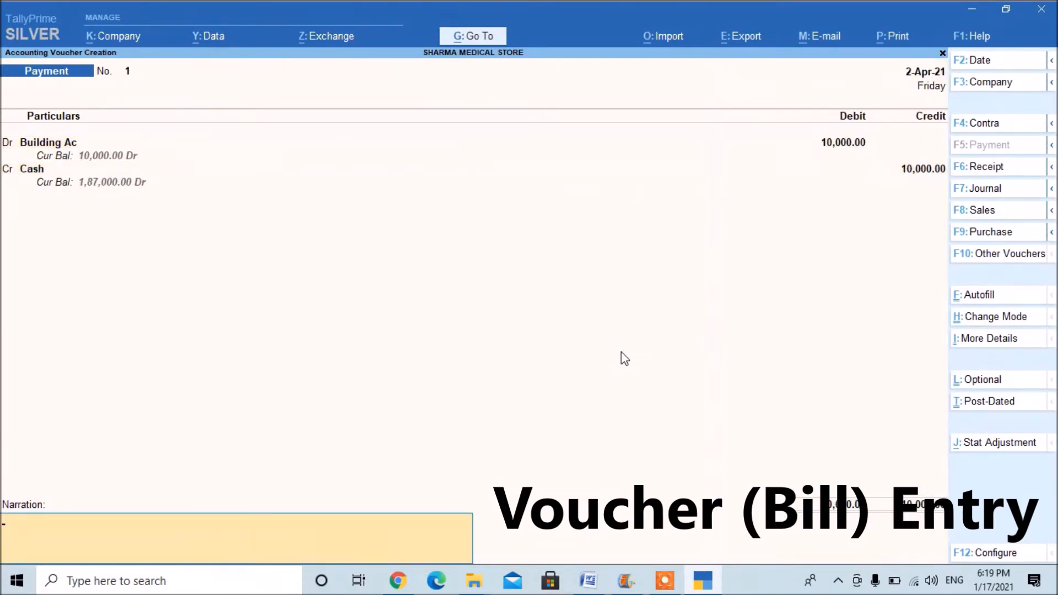
# Check the transaction date in the notes, set the payment voucher's date to 3-4-2021, and save it with an empty narration.
pyautogui.hotkey('alt', 'Tab')
pyautogui.hotkey('alt', 'Tab')
pyautogui.press('F2')
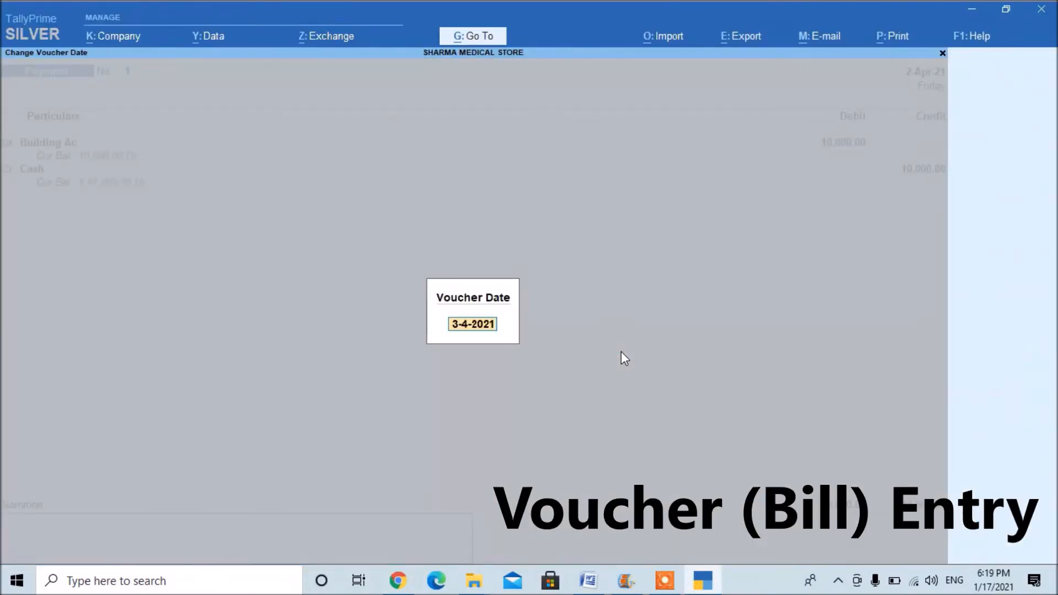
pyautogui.press('Return')
pyautogui.press('Return')
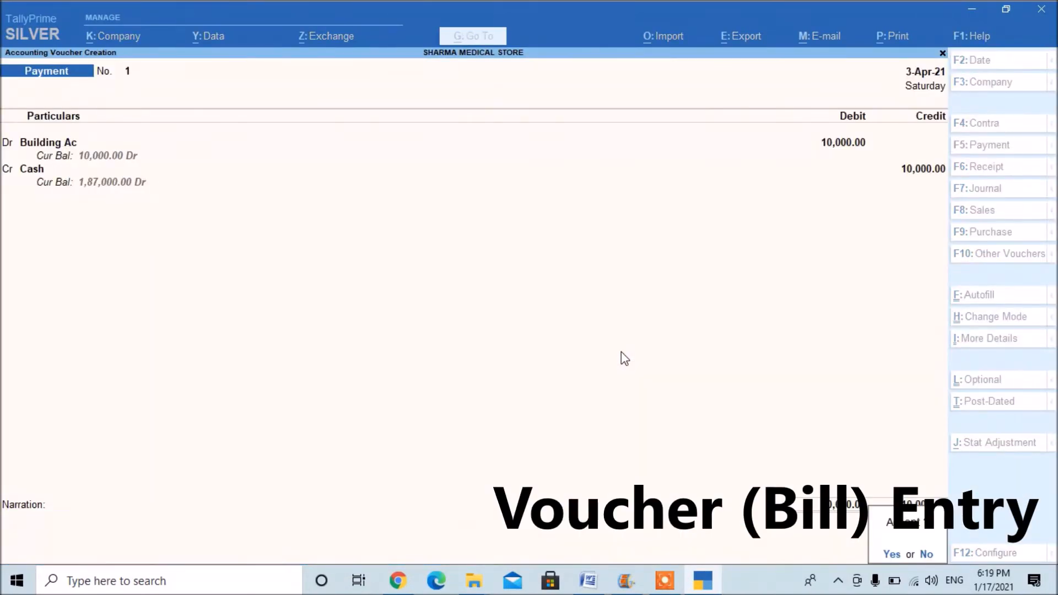
pyautogui.press('Escape')
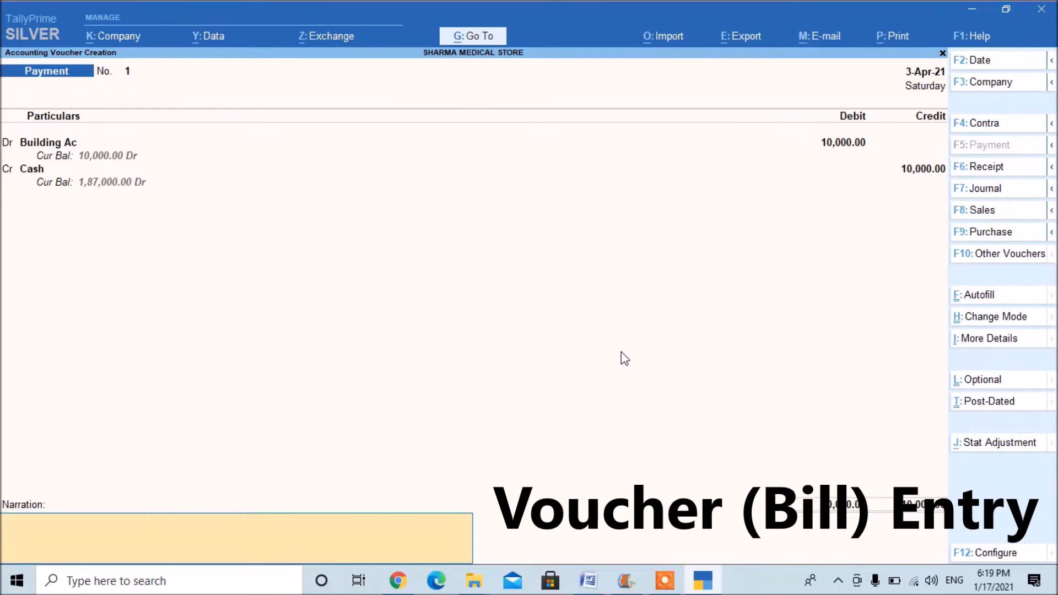
pyautogui.press('Return')
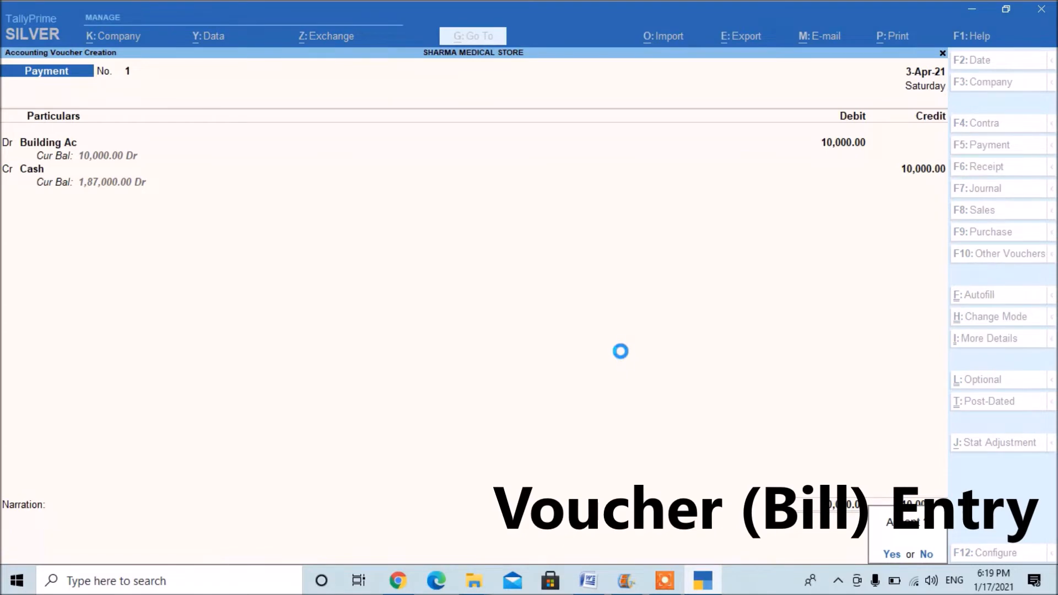
# Save the Building Ac payment voucher, then open a new Payment voucher after checking the fifth sample transaction in the online notes.
pyautogui.press('Return')
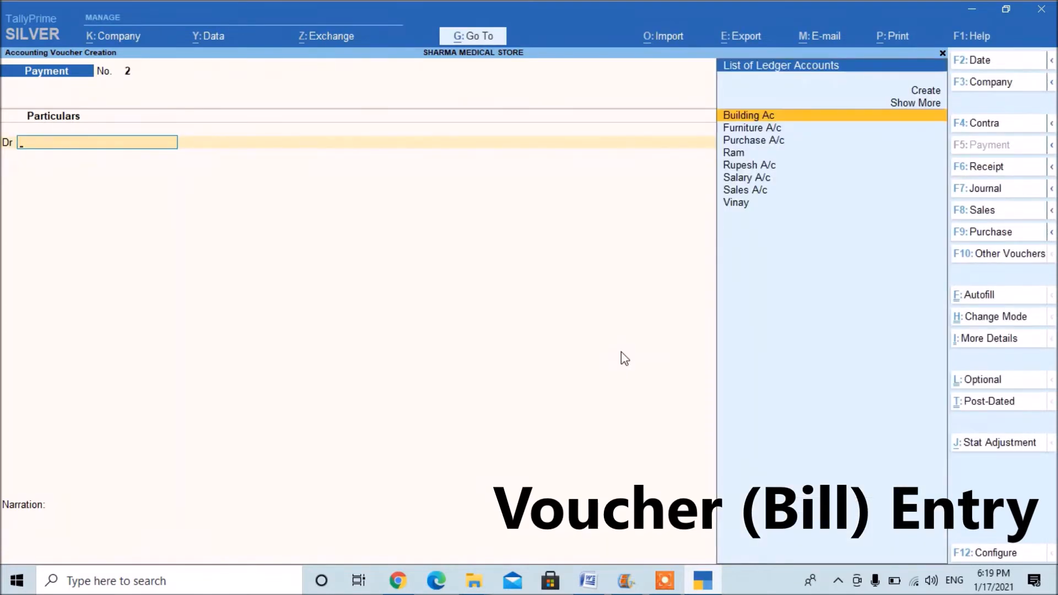
pyautogui.press('Escape')
pyautogui.press('Return')
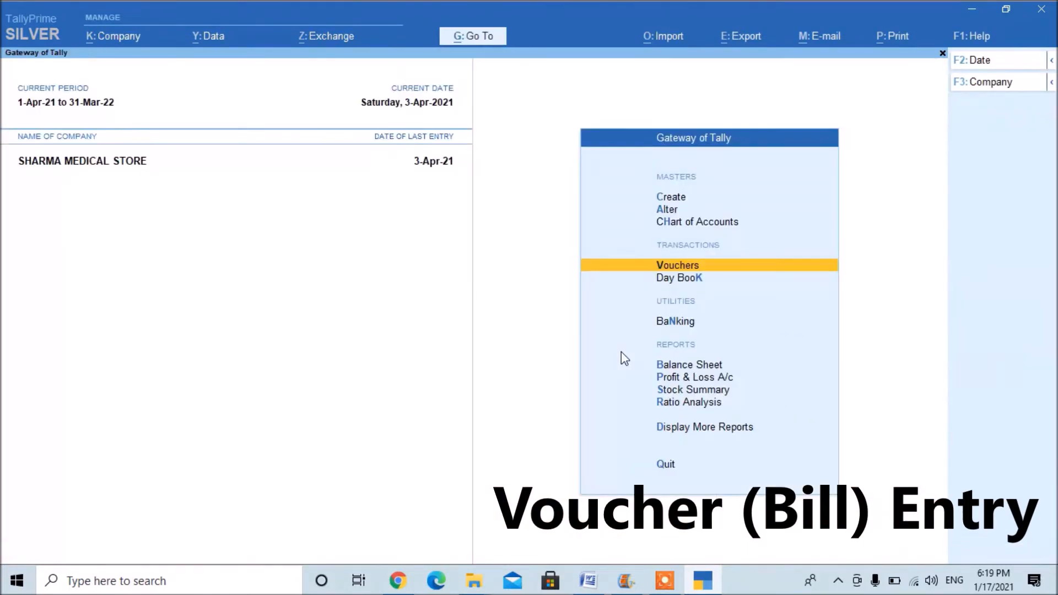
pyautogui.hotkey('alt', 'Tab')
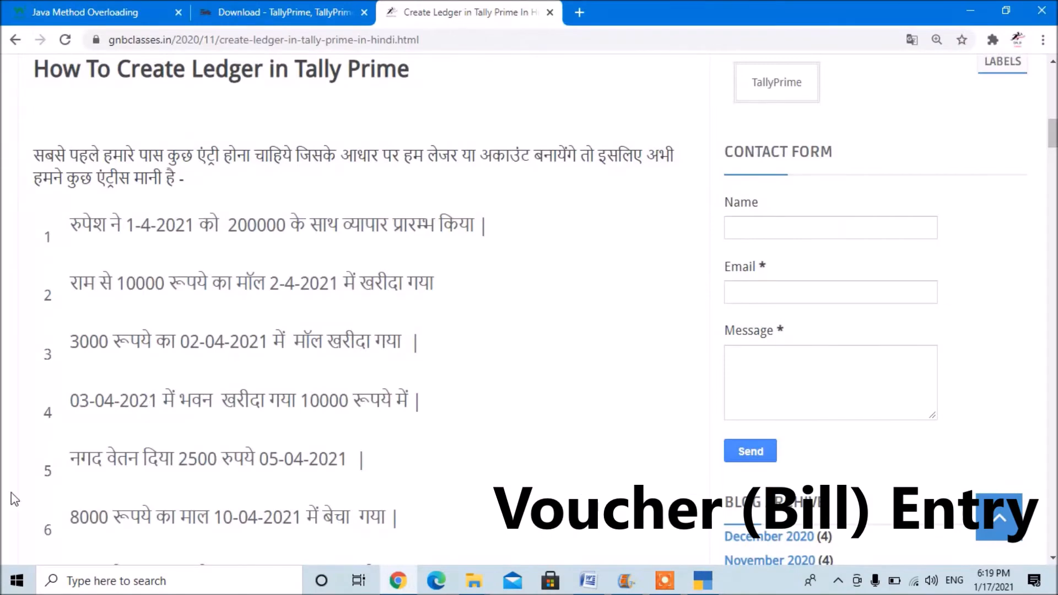
pyautogui.hotkey('alt', 'Tab')
pyautogui.press('Return')
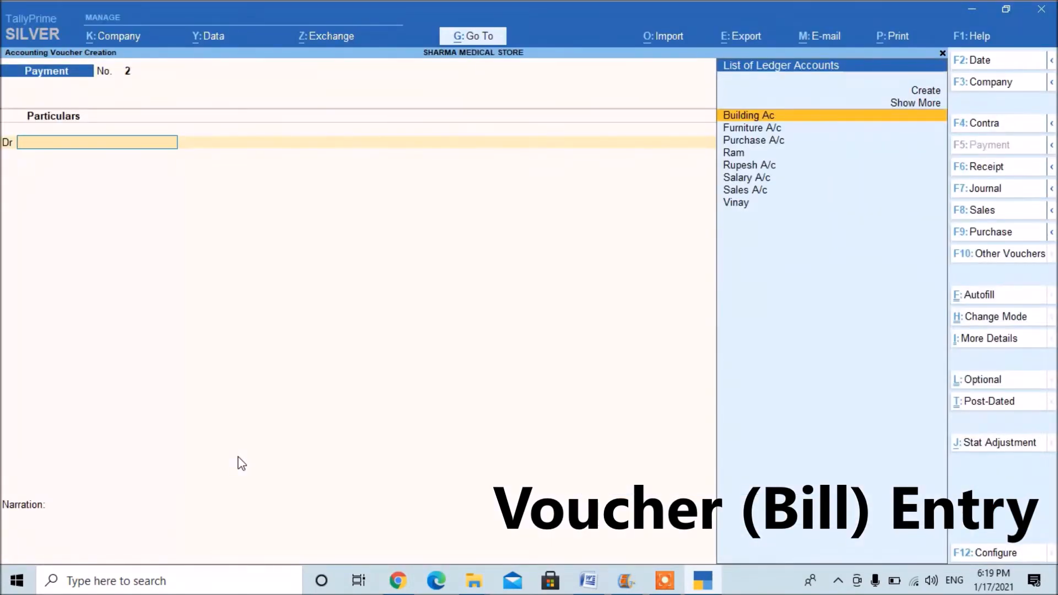
# Debit the Salary A/c ledger with 2500 in the payment voucher, checking the amount in the online notes.
pyautogui.write('Sa')
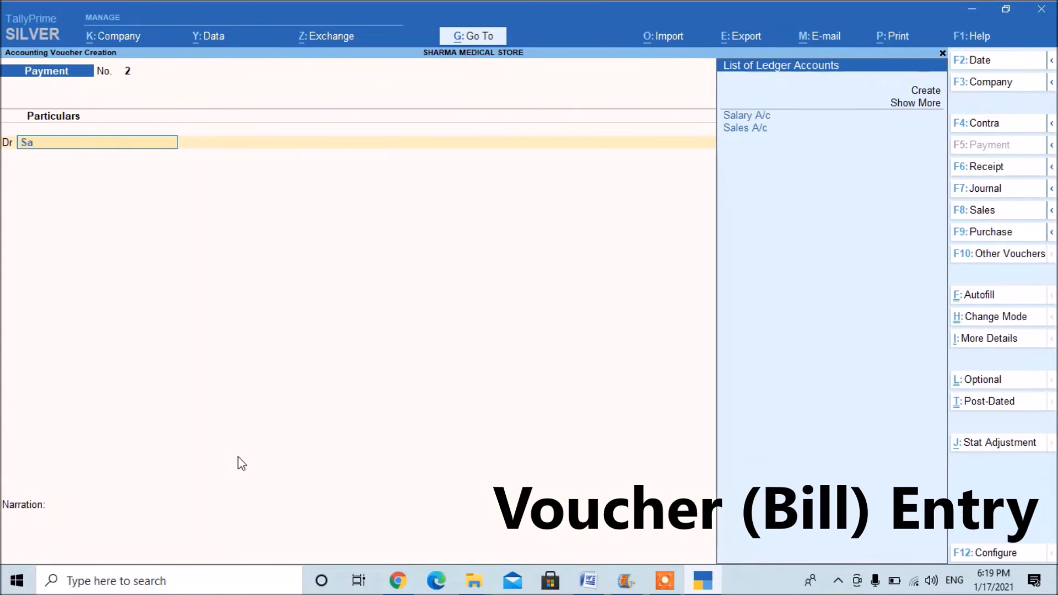
pyautogui.press('Return')
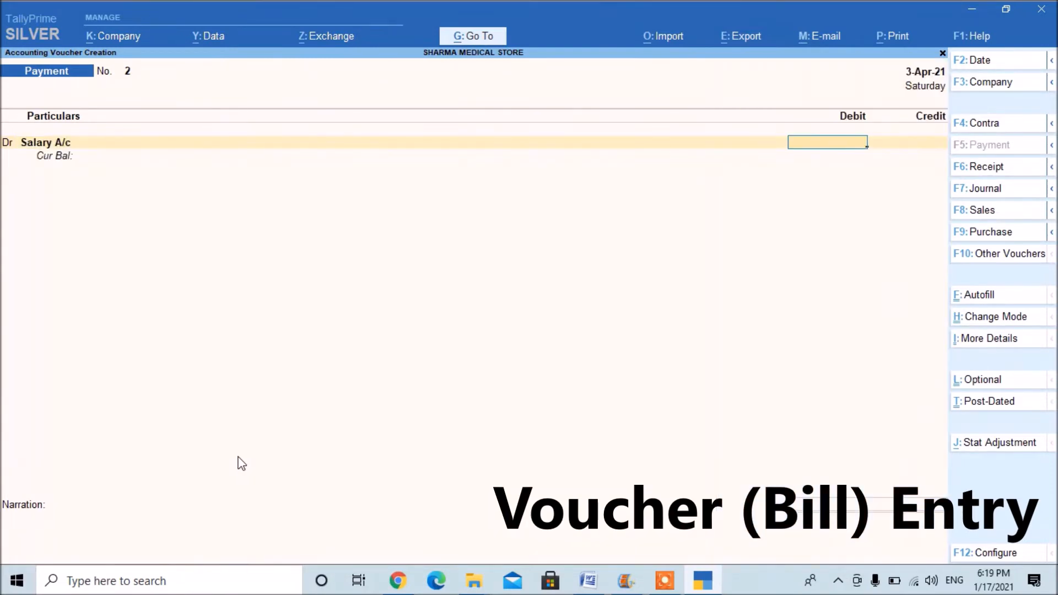
pyautogui.hotkey('alt', 'Tab')
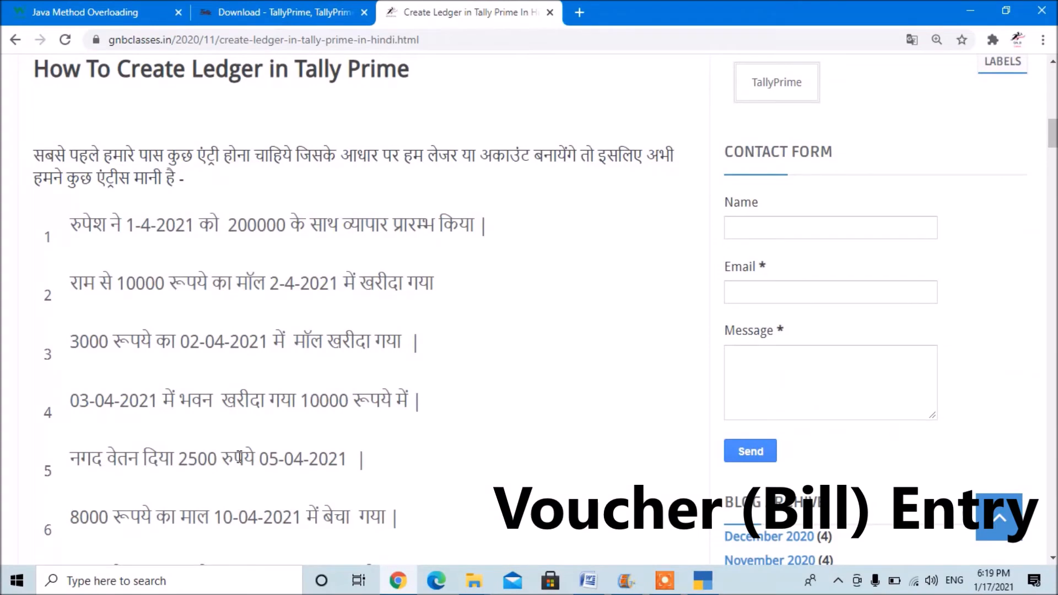
pyautogui.hotkey('alt', 'Tab')
pyautogui.write('25000')
pyautogui.press('BackSpace')
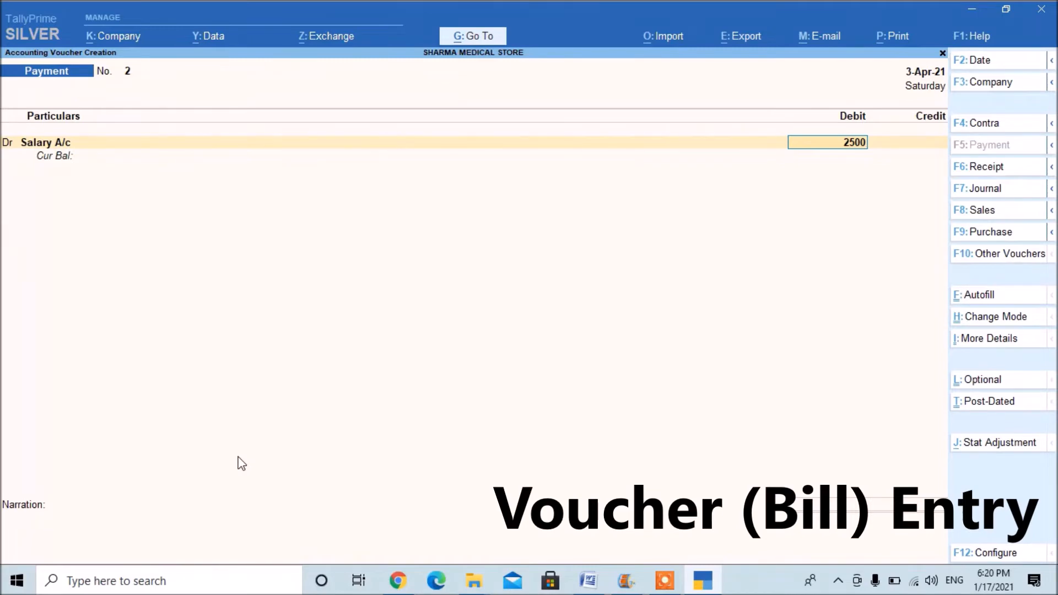
pyautogui.press('Return')
pyautogui.press('Return')
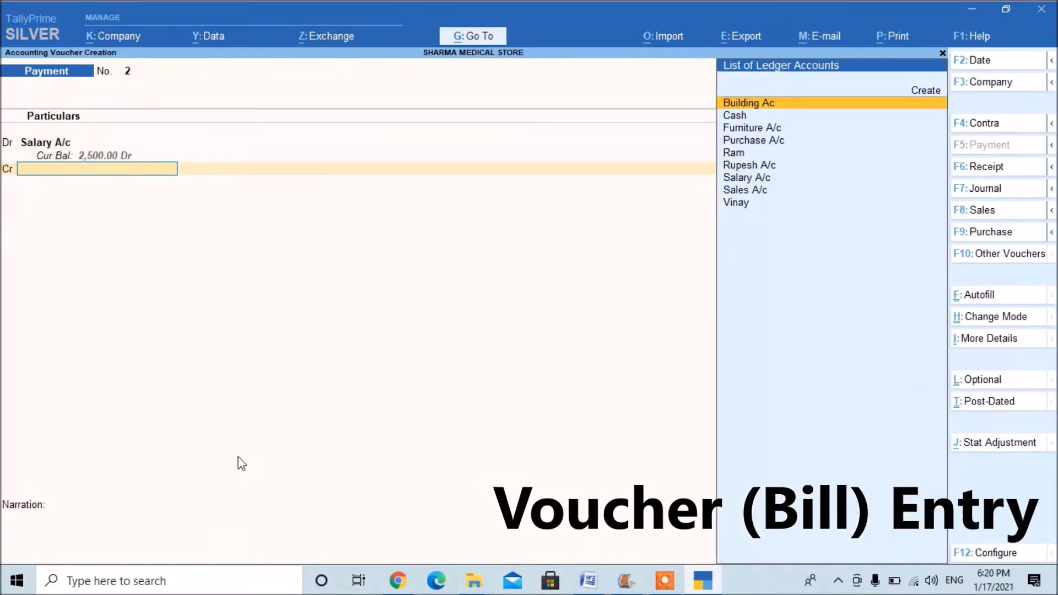
# Credit the Cash ledger with 2,500.00 and save the salary payment voucher with an empty narration.
pyautogui.press('Down')
pyautogui.press('Return')
pyautogui.press('Return')
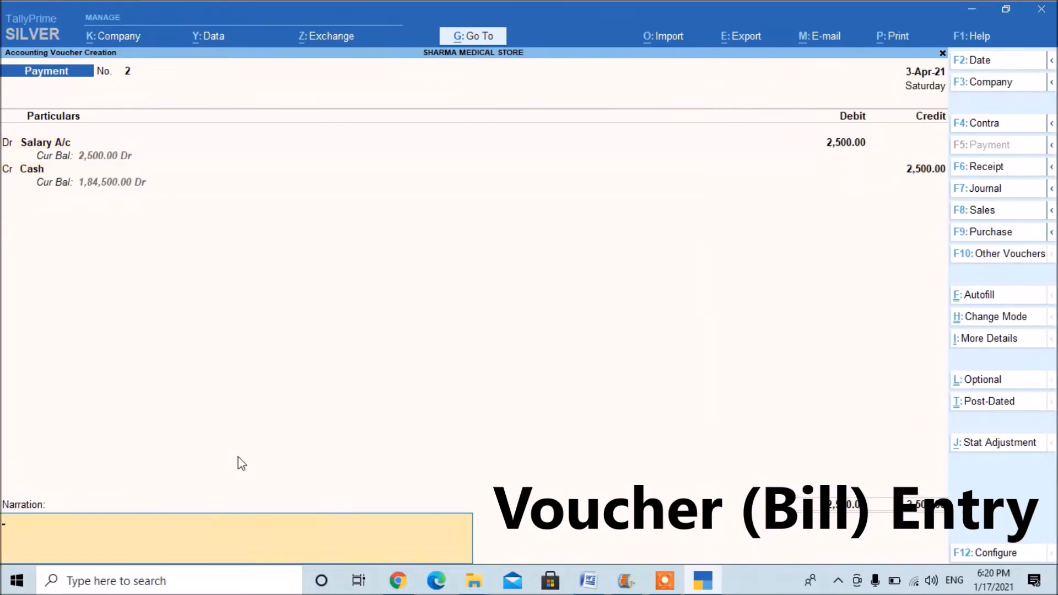
pyautogui.press('Return')
pyautogui.press('Return')
# Check the sixth sample transaction in the online notes, then open a Sales voucher in As Voucher mode.
pyautogui.hotkey('alt', 'Tab')
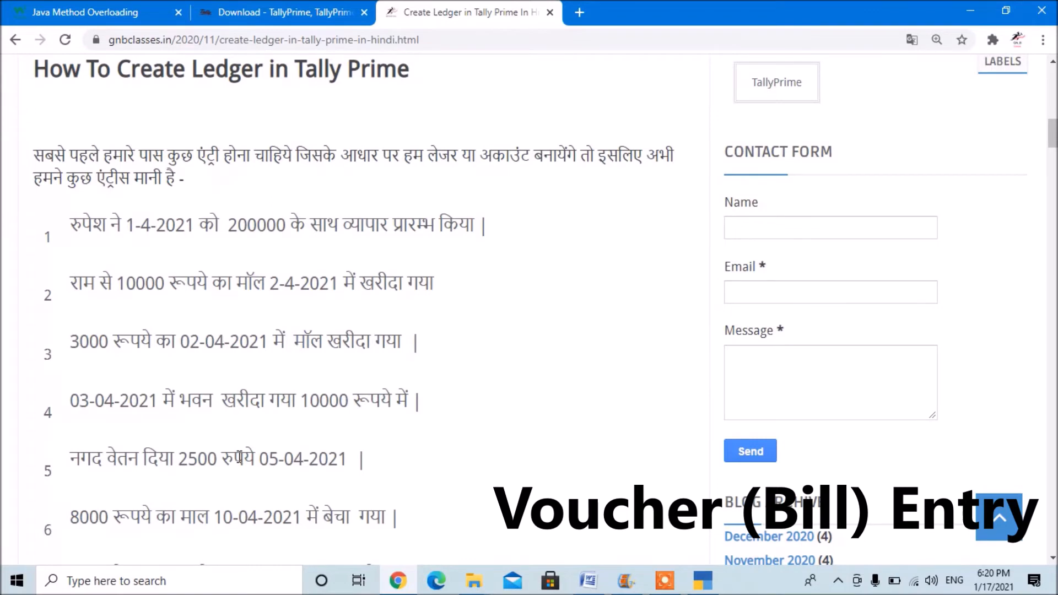
pyautogui.hotkey('alt', 'Tab')
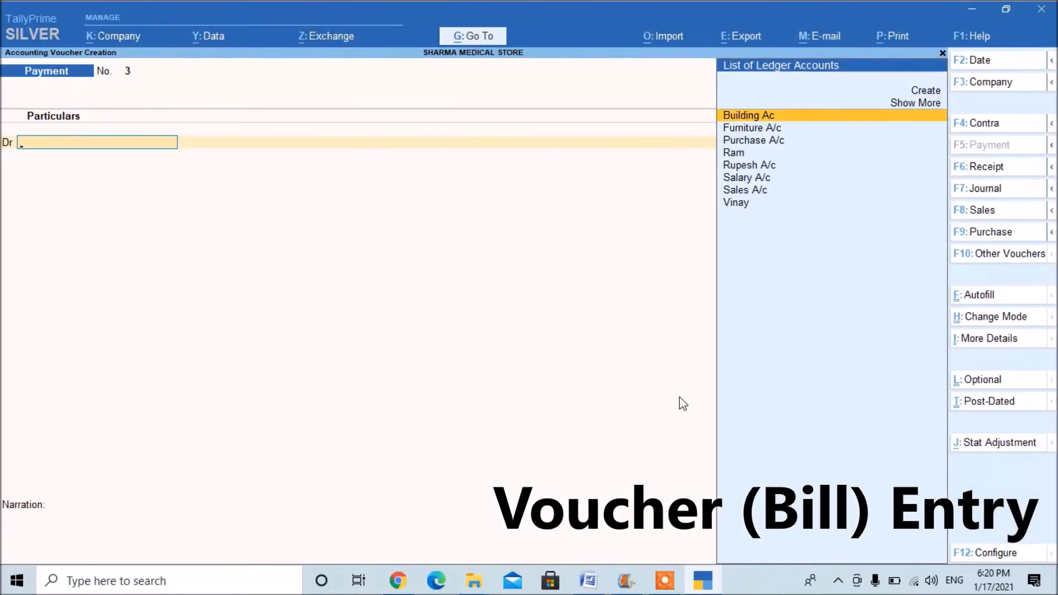
pyautogui.click(978, 209)
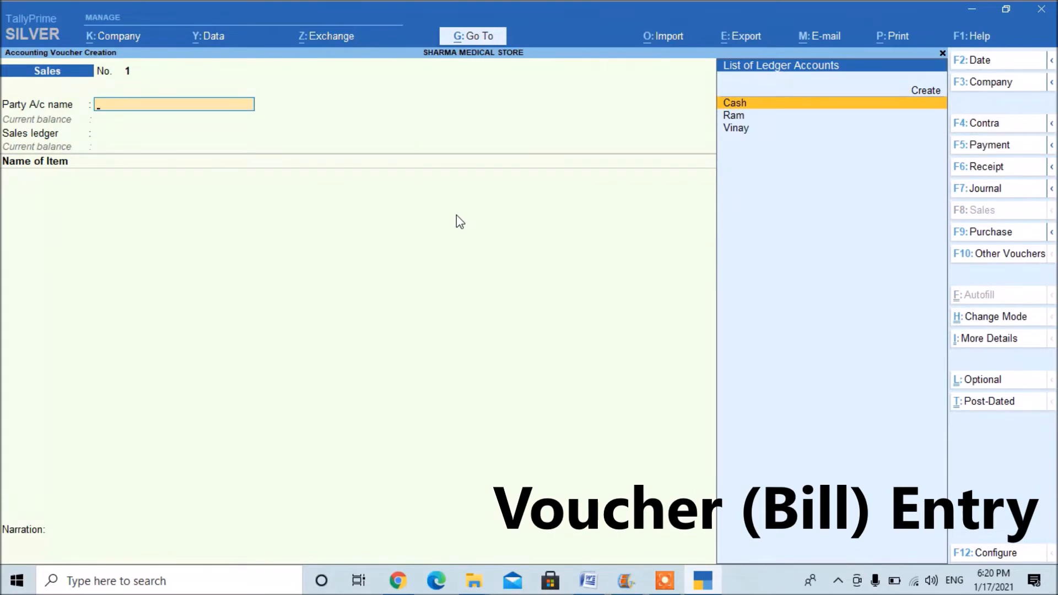
pyautogui.hotkey('ctrl', 'h')
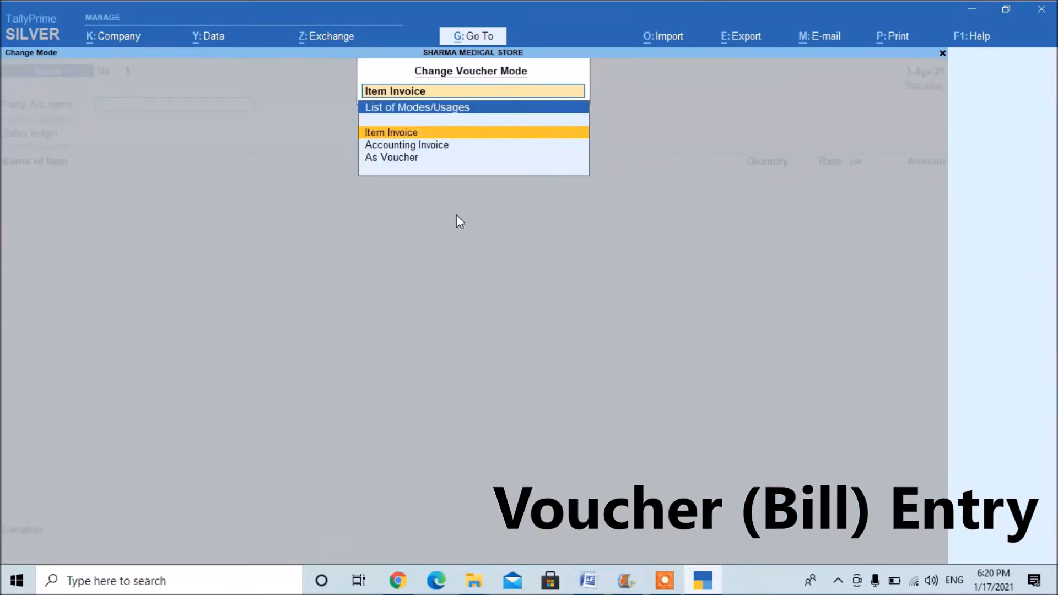
pyautogui.press('Down')
pyautogui.press('Down')
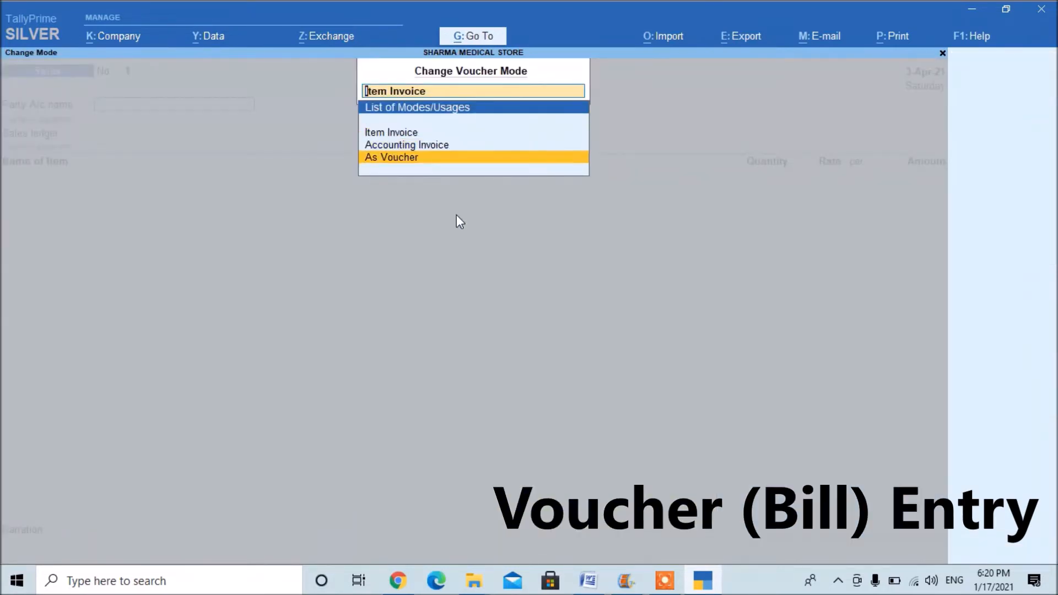
pyautogui.press('Return')
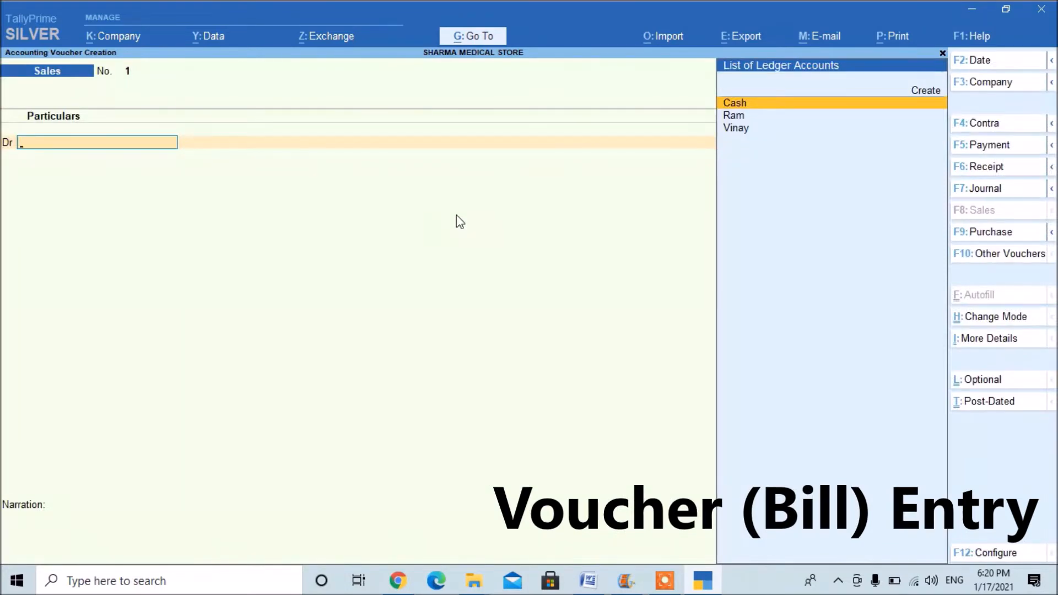
# Choose Cash as the debit ledger of the sales voucher, leave the dispatch details blank, and set Cash as the buyer.
pyautogui.press('Down')
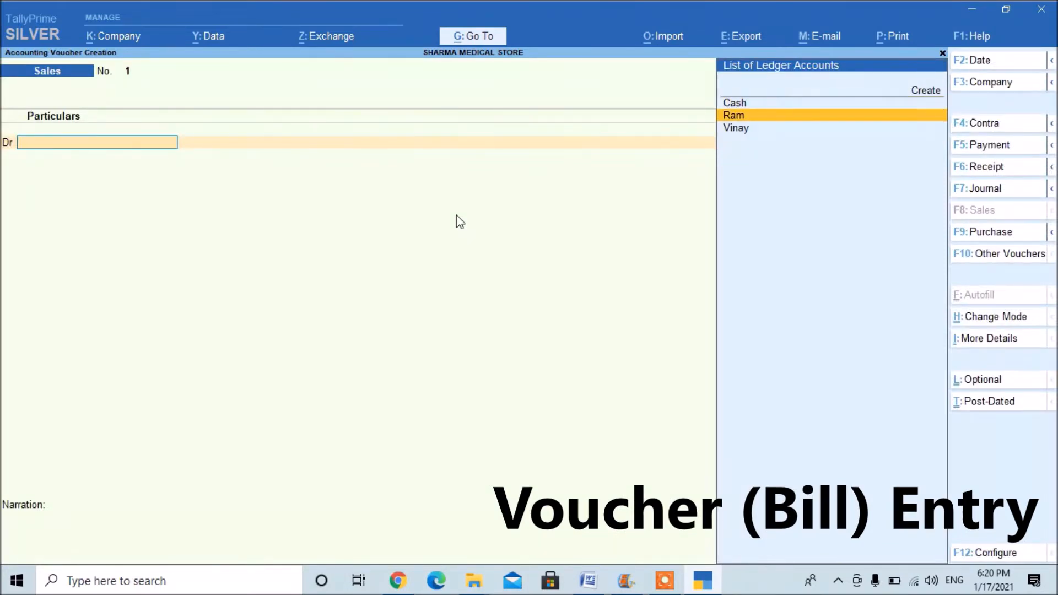
pyautogui.hotkey('alt', 'Tab')
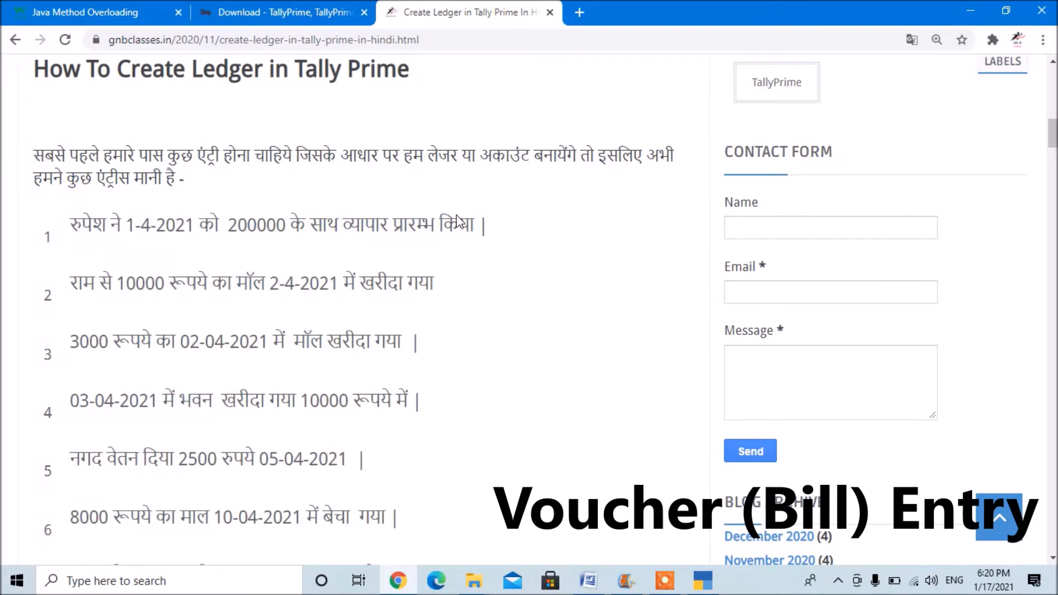
pyautogui.hotkey('alt', 'Tab')
pyautogui.press('Up')
pyautogui.press('Return')
pyautogui.press('Return')
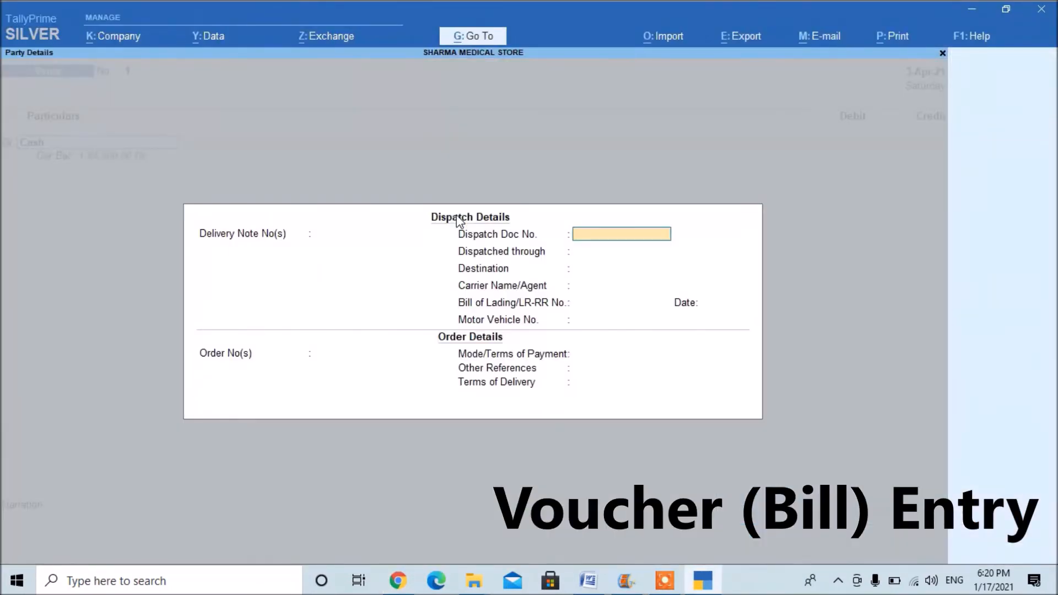
pyautogui.hotkey('ctrl', 'a')
pyautogui.press('BackSpace')
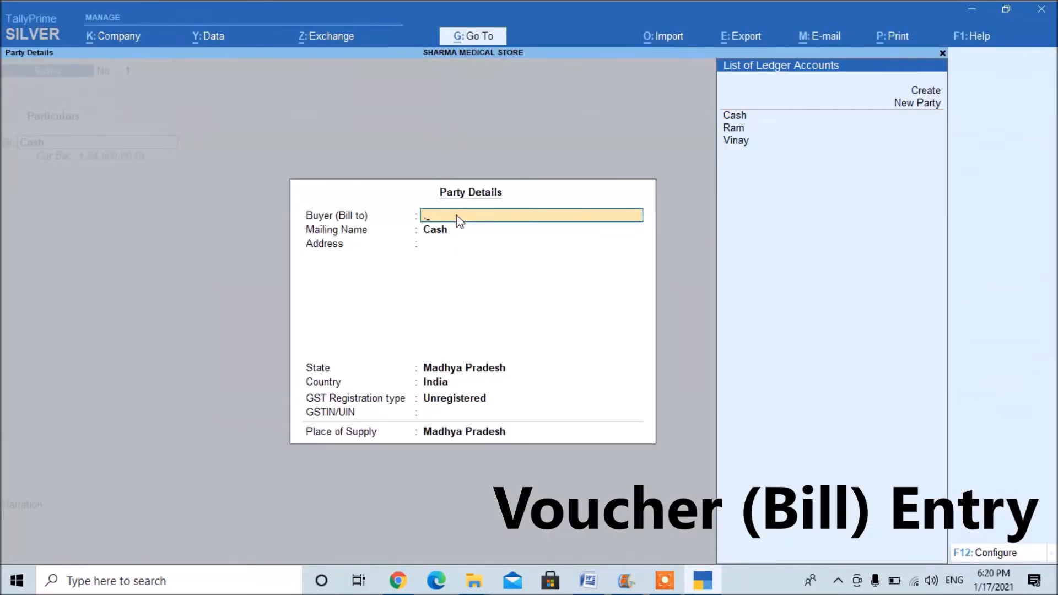
pyautogui.press('Down')
pyautogui.press('Return')
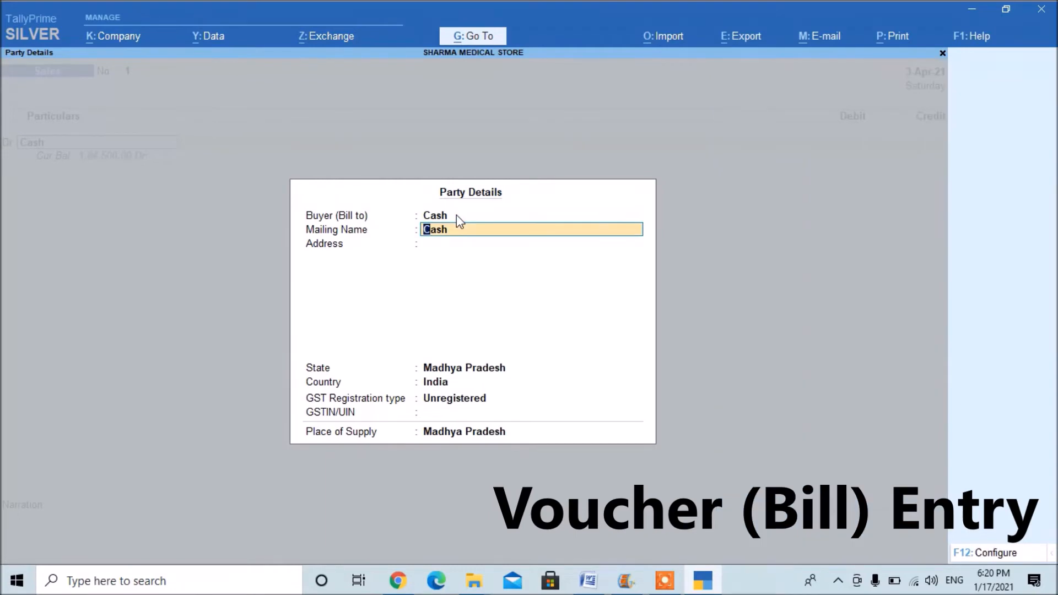
# Accept the remaining party details and debit Cash with 8000, checking the sale amount in the online notes.
pyautogui.hotkey('alt', 'Tab')
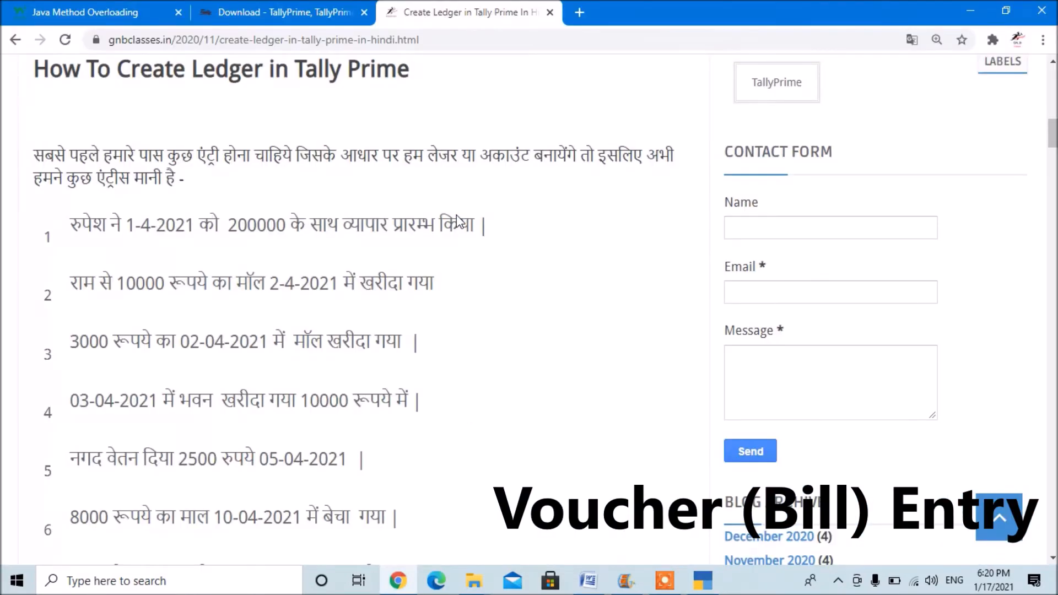
pyautogui.hotkey('alt', 'Tab')
pyautogui.press('Return')
pyautogui.press('Return')
pyautogui.press('Return')
pyautogui.press('Return')
pyautogui.press('Return')
pyautogui.press('Return')
pyautogui.press('Return')
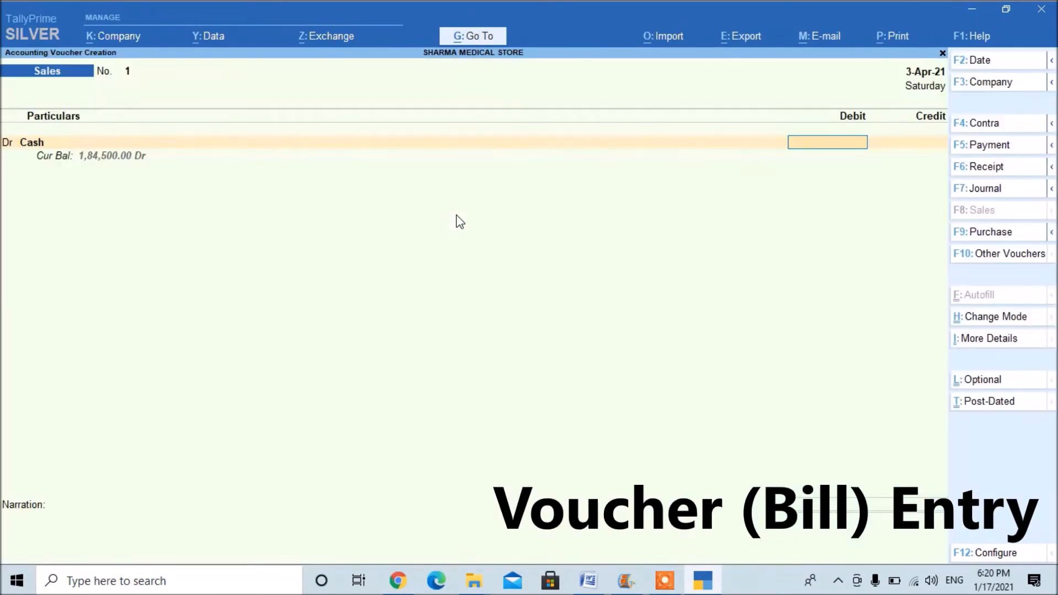
pyautogui.write('8000')
pyautogui.press('Return')
pyautogui.press('Return')
# Credit the Sales A/c ledger with 8,000.00 and save the sales voucher with an empty narration.
pyautogui.press('Return')
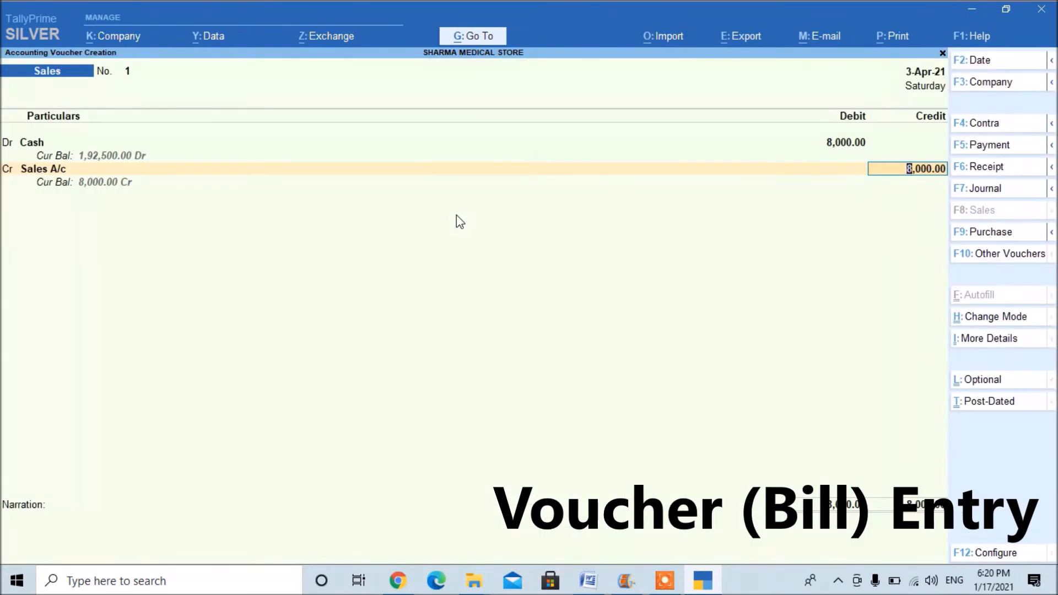
pyautogui.press('Return')
pyautogui.press('Return')
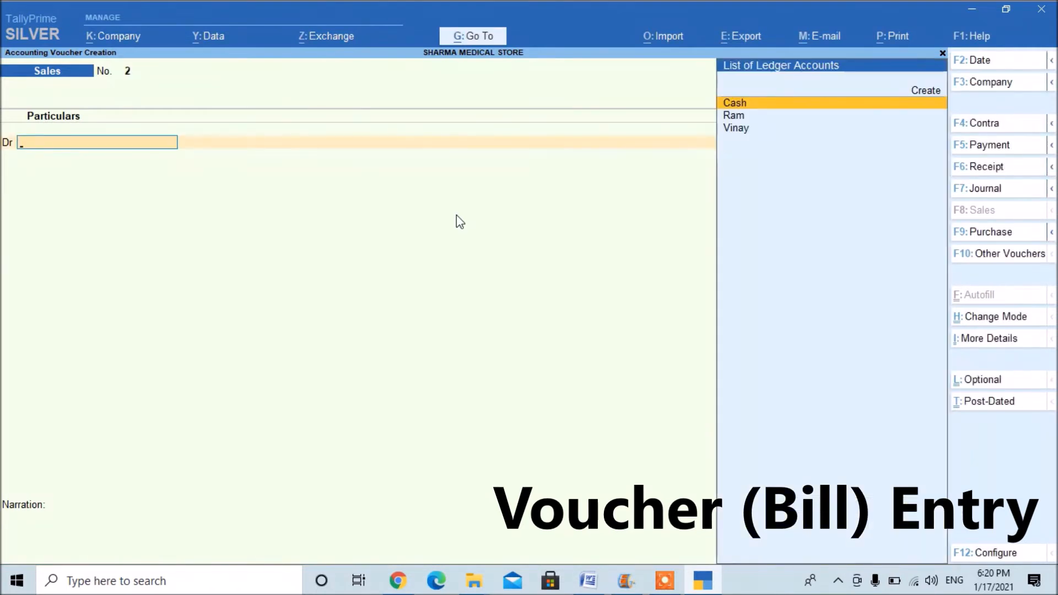
# Examine the Double Entry and Single Entry modes of a Receipt voucher, keep Double Entry, and leave voucher creation.
pyautogui.press('F6')
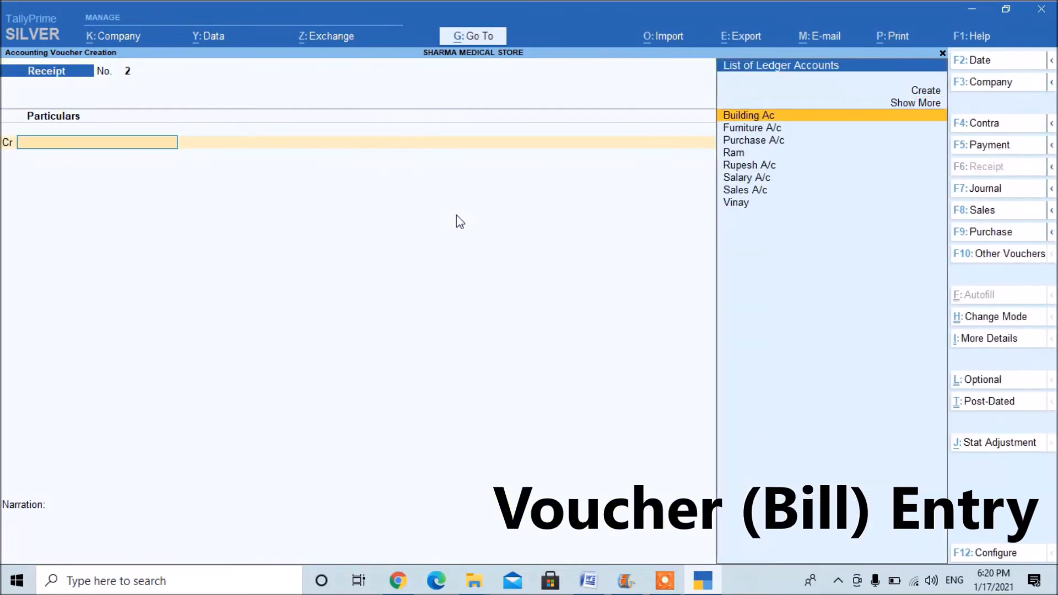
pyautogui.hotkey('ctrl', 'h')
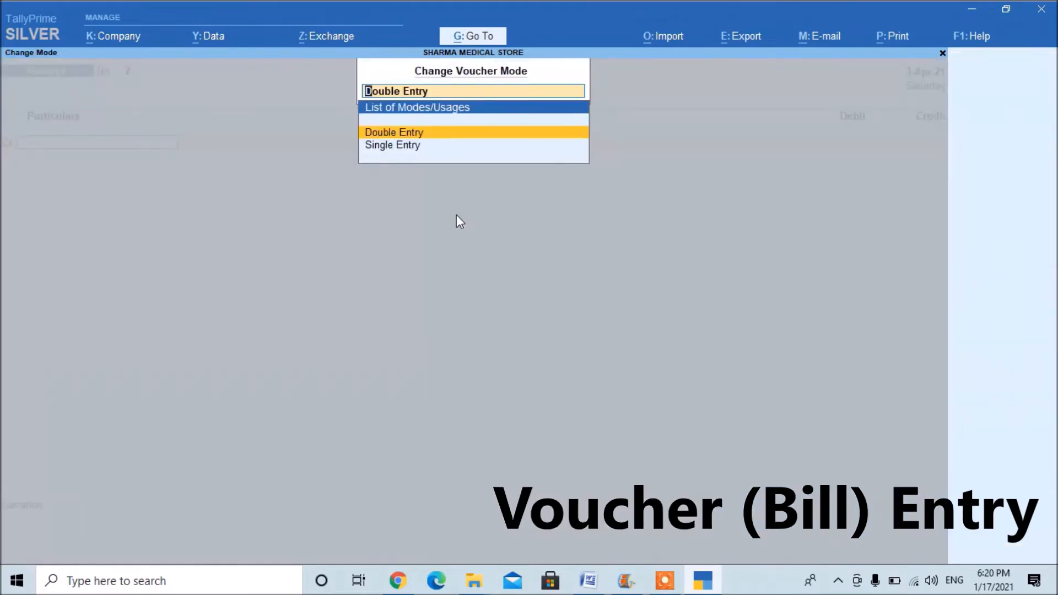
pyautogui.press('Down')
pyautogui.press('Up')
pyautogui.press('Down')
pyautogui.press('Up')
pyautogui.press('Return')
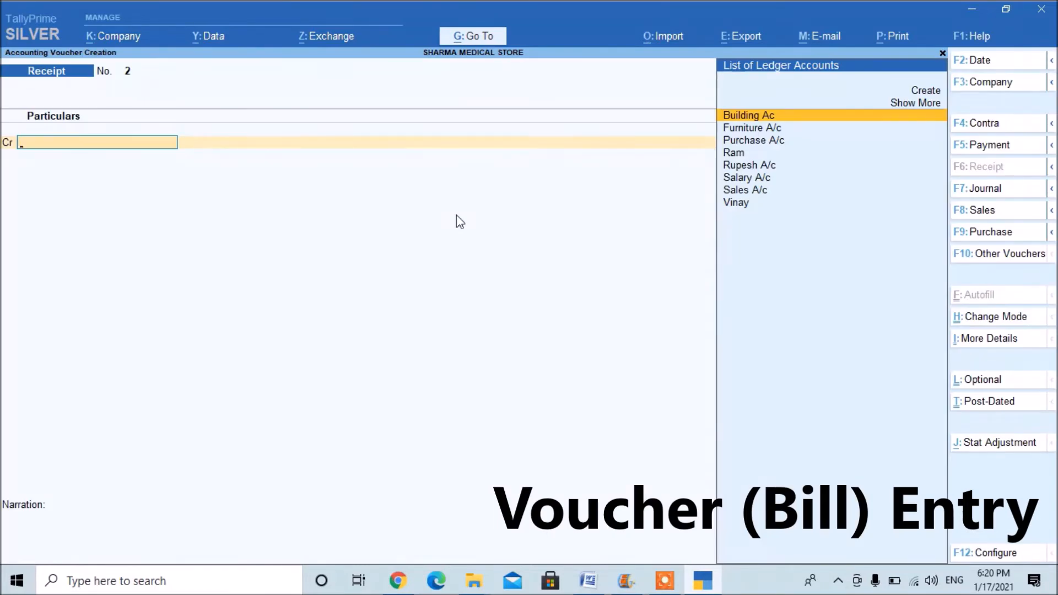
pyautogui.press('Escape')
pyautogui.press('Return')
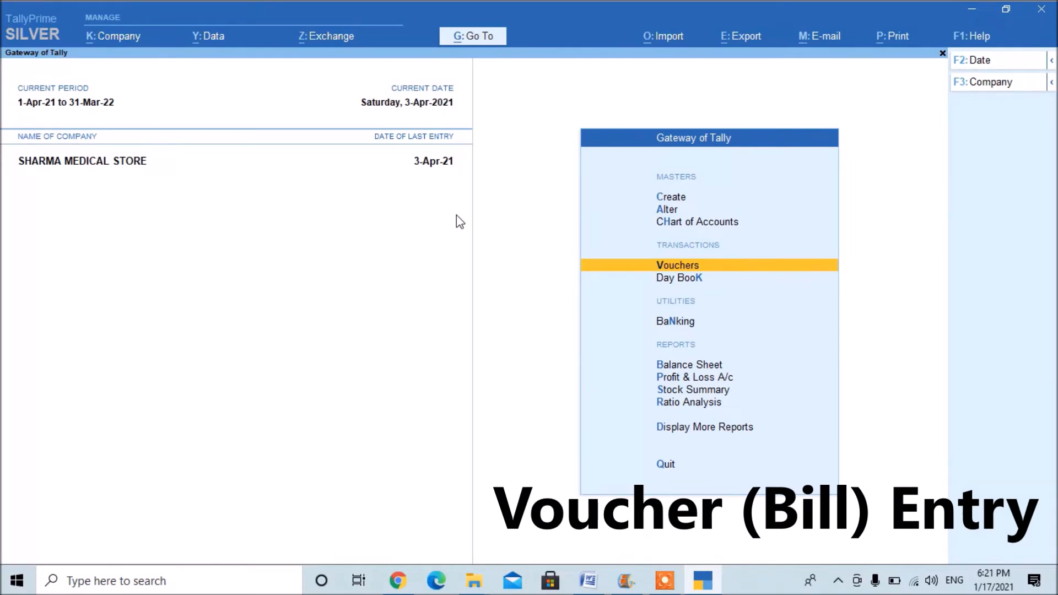
# Open the Day Book and set its period from 1-4-2021 to 3-4-2021.
pyautogui.press('Down')
pyautogui.press('Return')
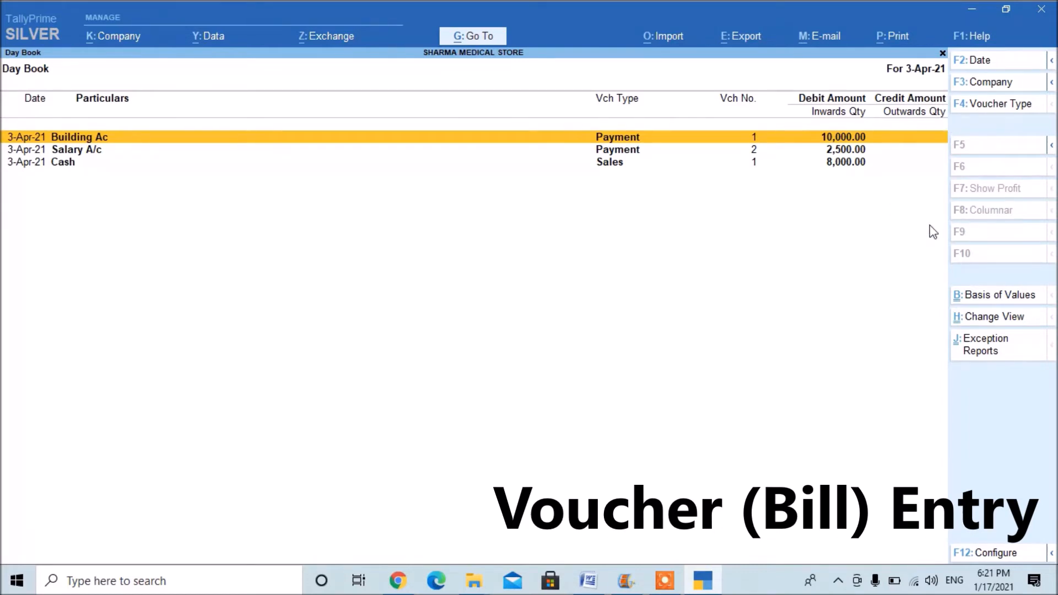
pyautogui.press('F2')
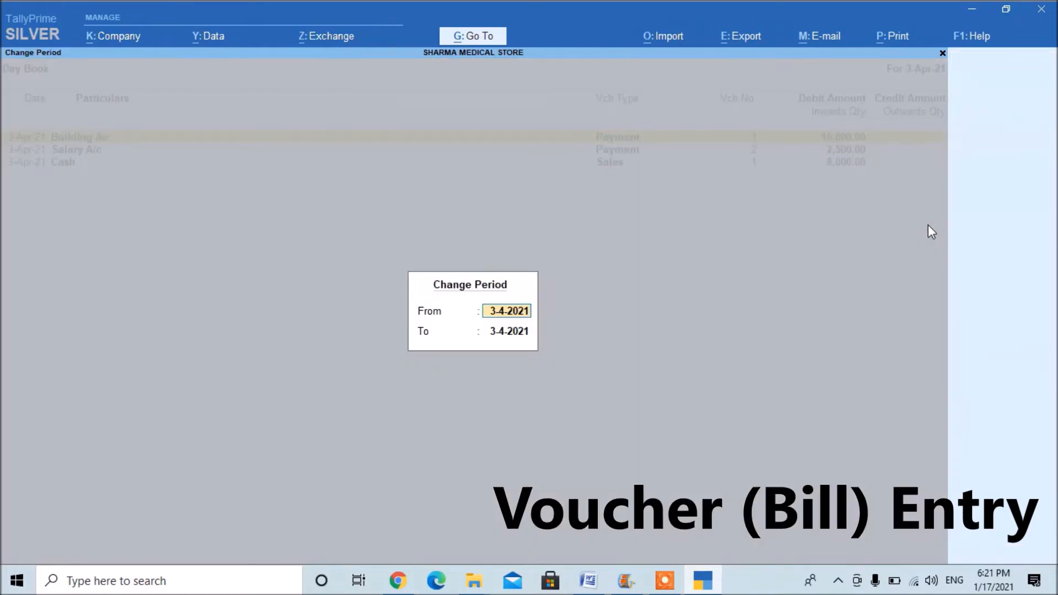
pyautogui.write('1-4')
pyautogui.press('Return')
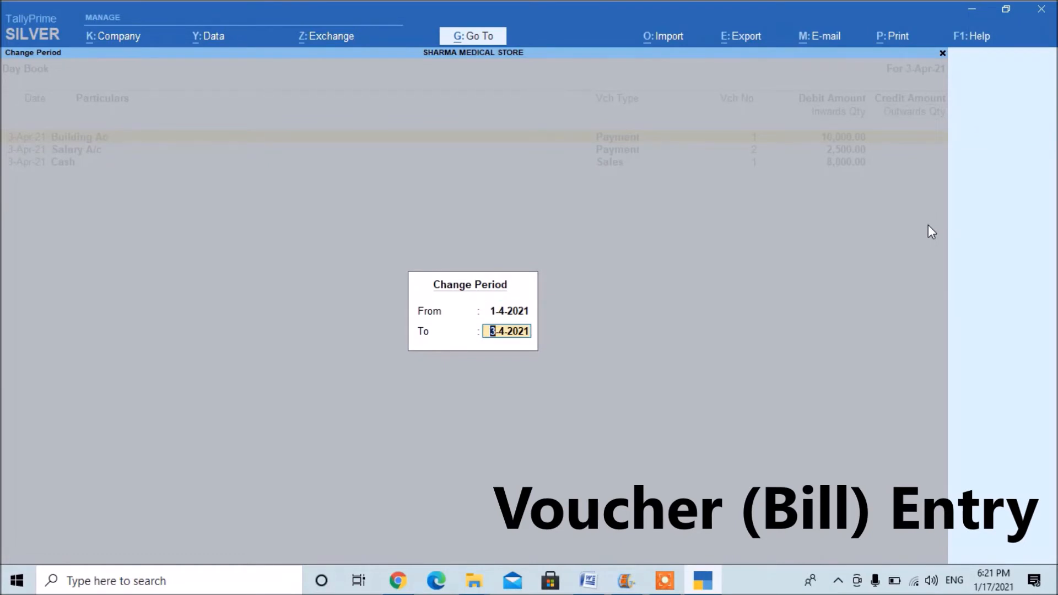
pyautogui.press('Return')
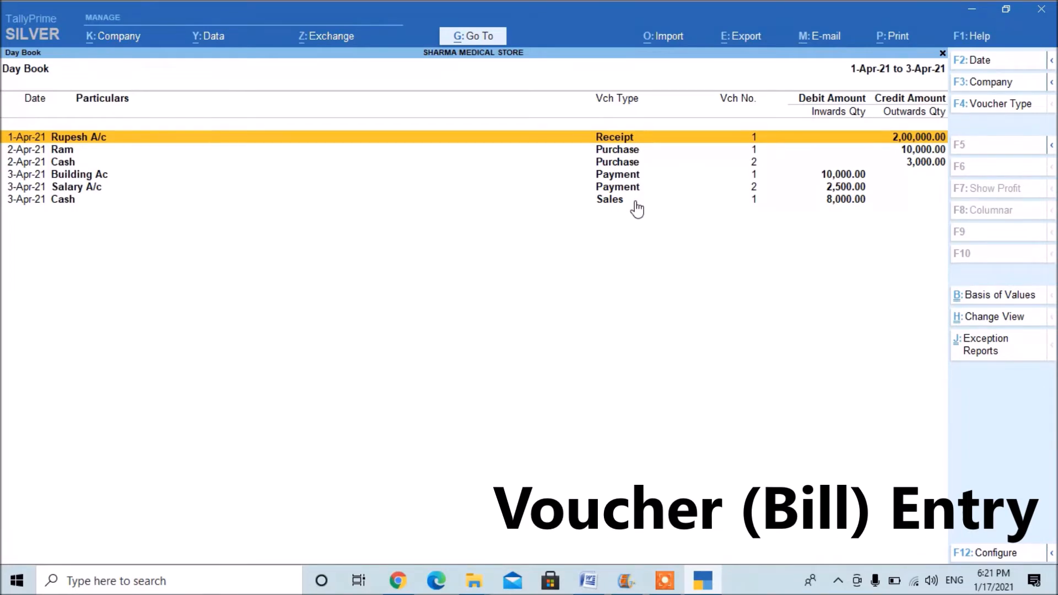
# Open the 8,000.00 cash Sales voucher from the Day Book.
pyautogui.press('Down')
pyautogui.press('Down')
pyautogui.press('Down')
pyautogui.press('Down')
pyautogui.press('Down')
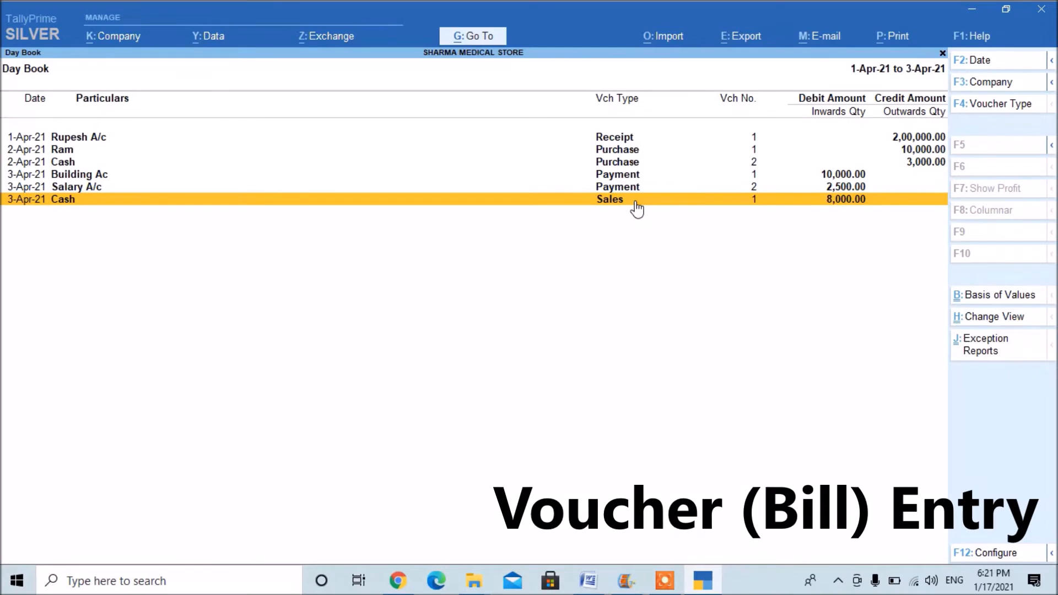
pyautogui.press('Return')
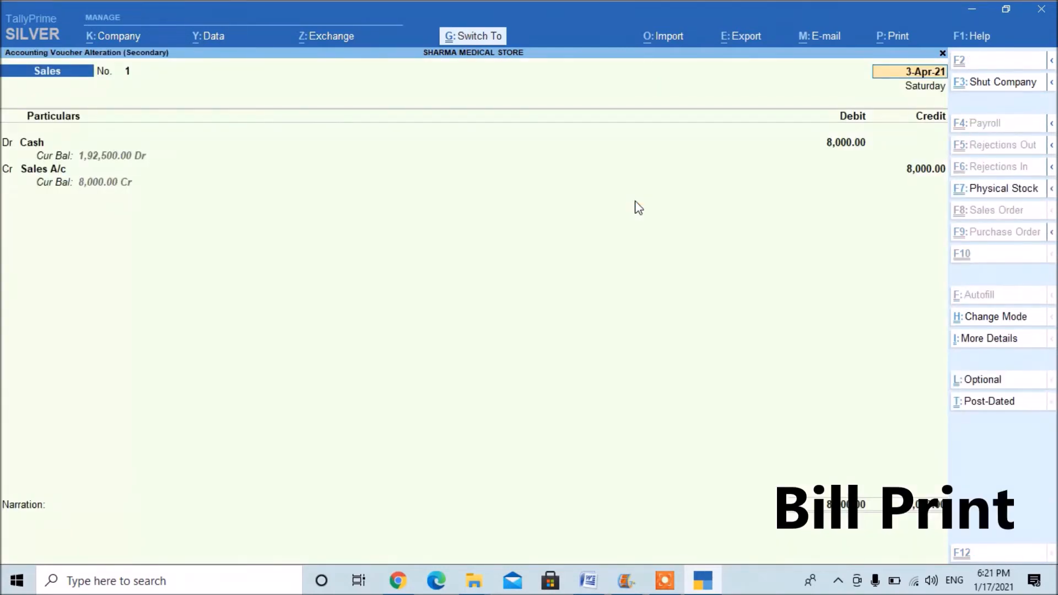
# Open the print configuration for the sales voucher and select Microsoft Print to PDF as the printer.
pyautogui.hotkey('ctrl', 'p')
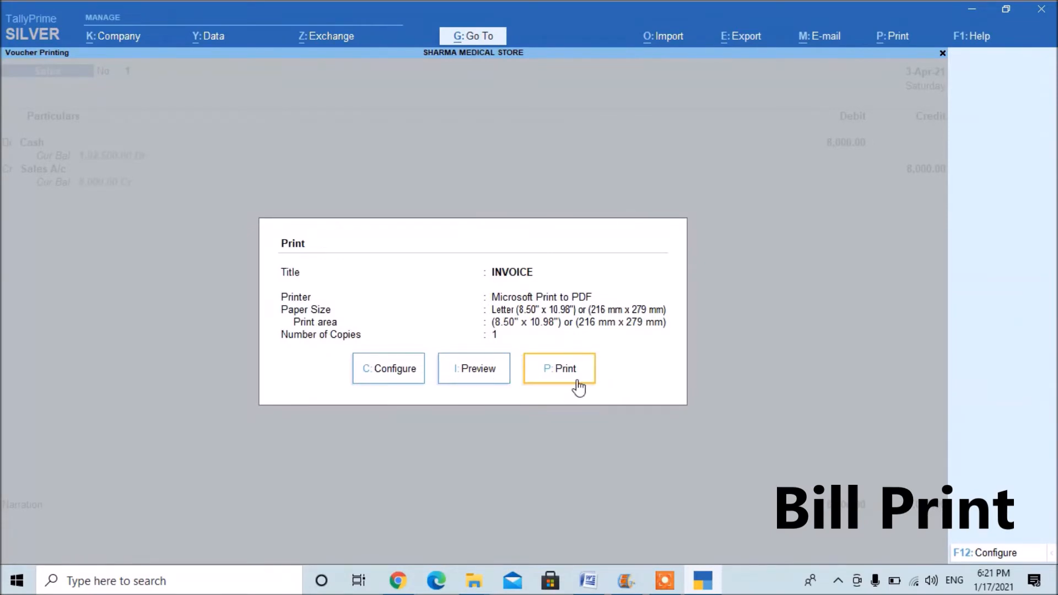
pyautogui.click(367, 370)
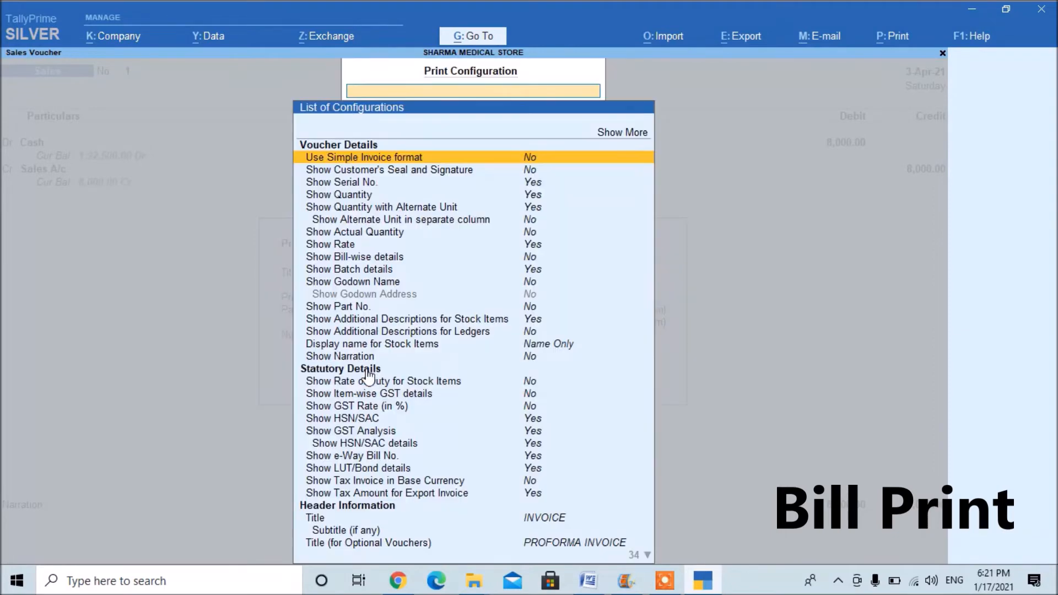
pyautogui.press('Down')
pyautogui.press('Down')
pyautogui.press('Down')
pyautogui.press('Down')
pyautogui.press('Down')
pyautogui.press('Down')
pyautogui.press('Down')
pyautogui.press('Down')
pyautogui.press('Down')
pyautogui.press('Down')
pyautogui.press('Down')
pyautogui.press('Down')
pyautogui.press('Down')
pyautogui.press('Down')
pyautogui.press('Down')
pyautogui.press('Down')
pyautogui.press('Down')
pyautogui.press('Down')
pyautogui.press('Down')
pyautogui.press('Down')
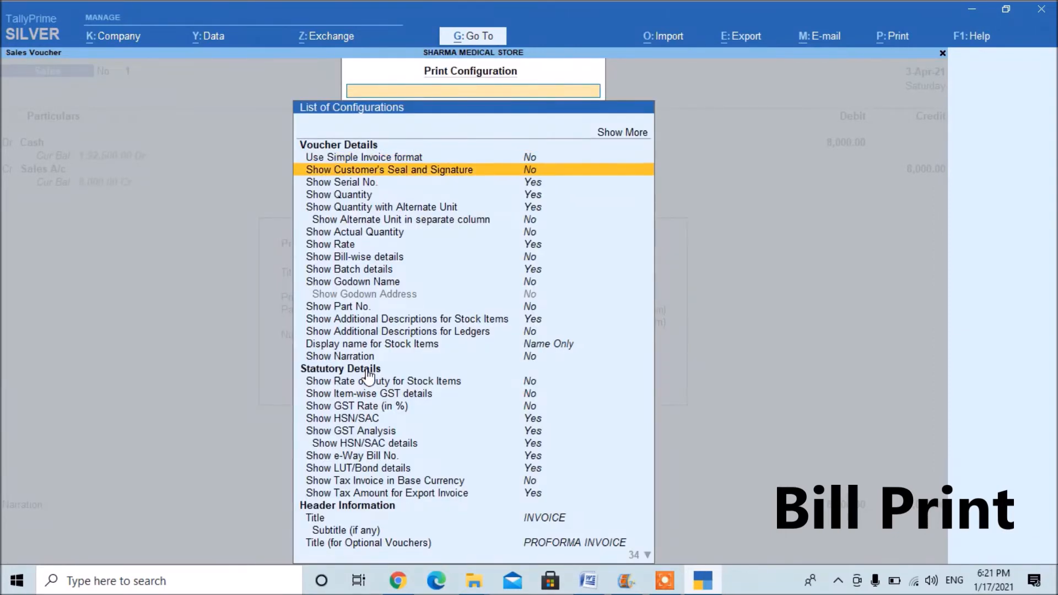
pyautogui.press('Up')
pyautogui.press('Up')
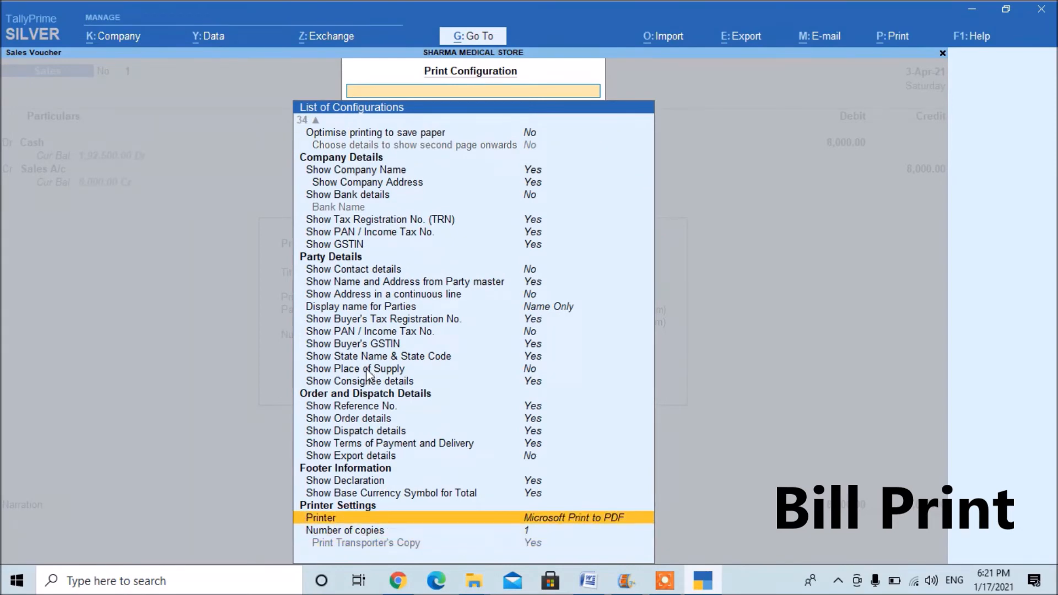
pyautogui.press('Return')
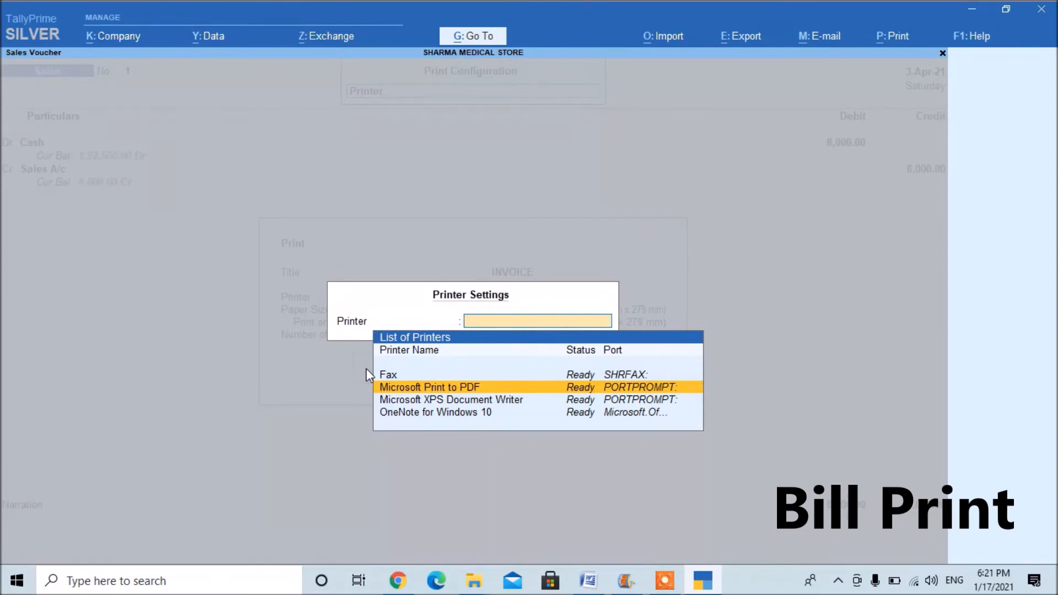
pyautogui.press('Return')
pyautogui.press('Escape')
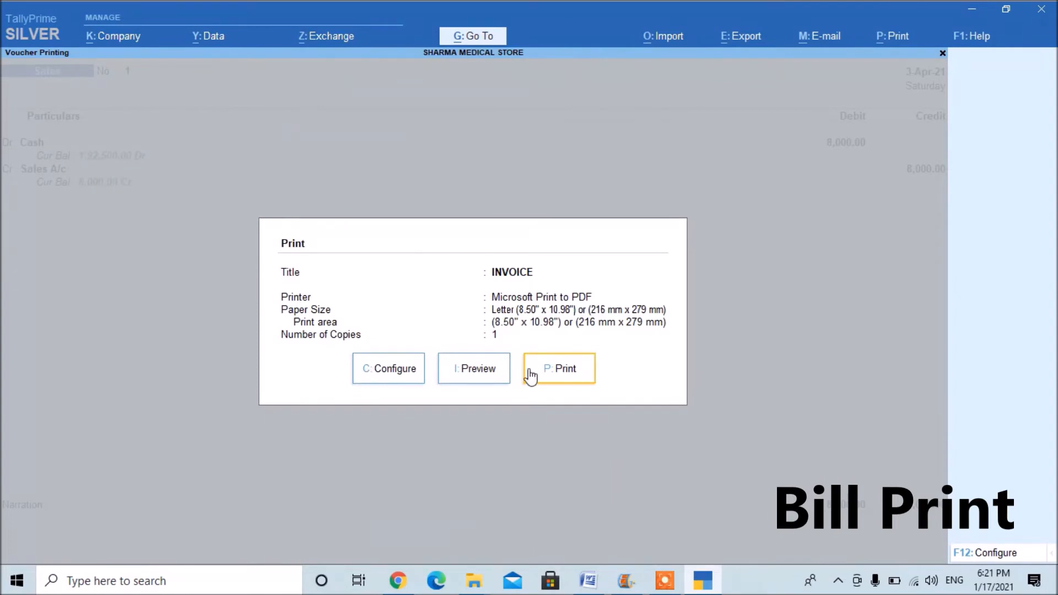
# Preview the sales invoice at enlarged size and examine it from the header down to the total.
pyautogui.click(486, 376)
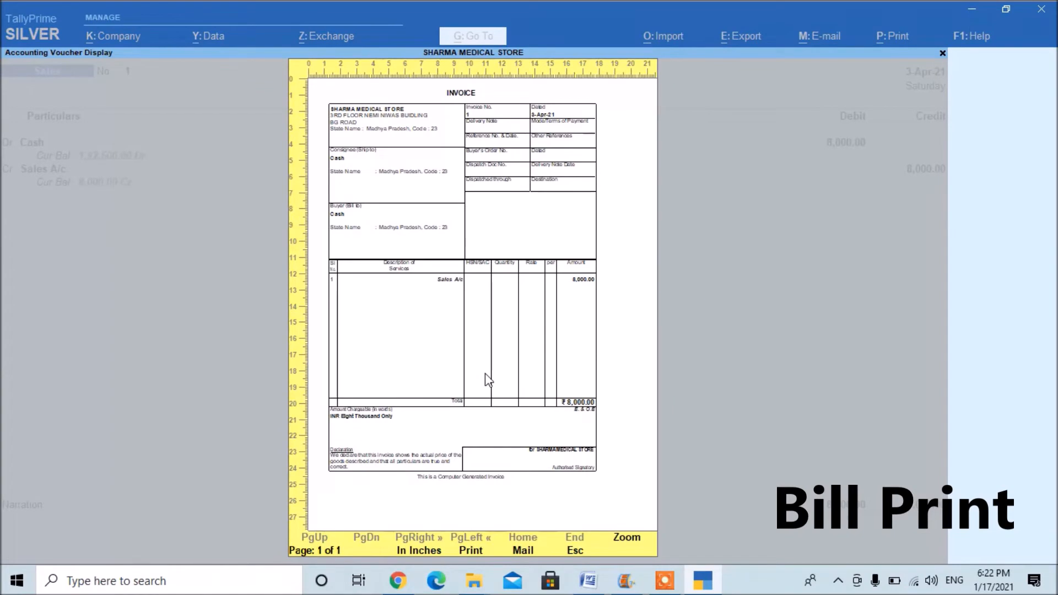
pyautogui.hotkey('alt', 'z')
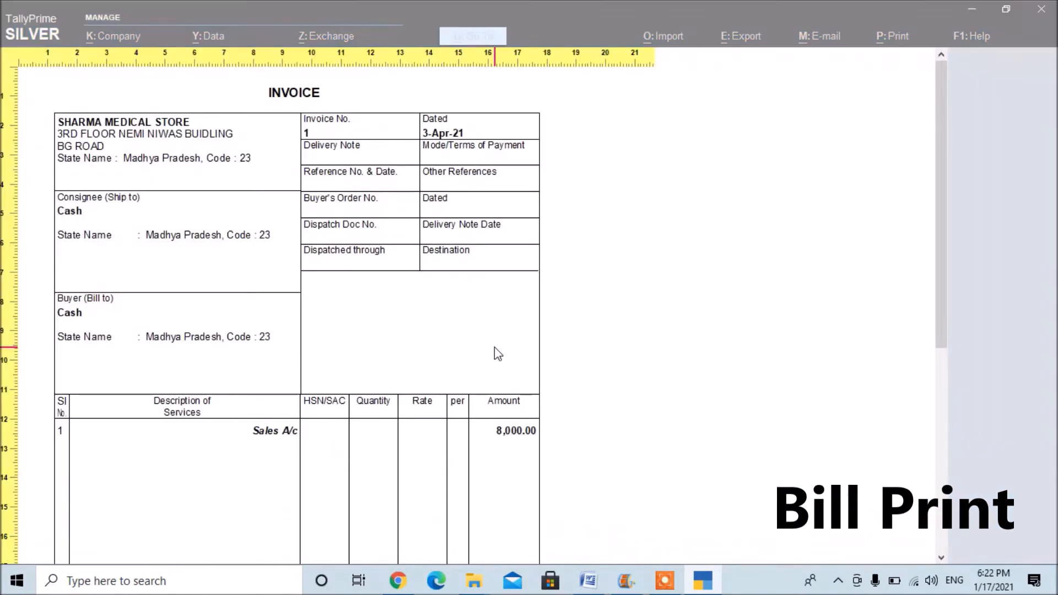
pyautogui.scroll(-3, 308, 295)
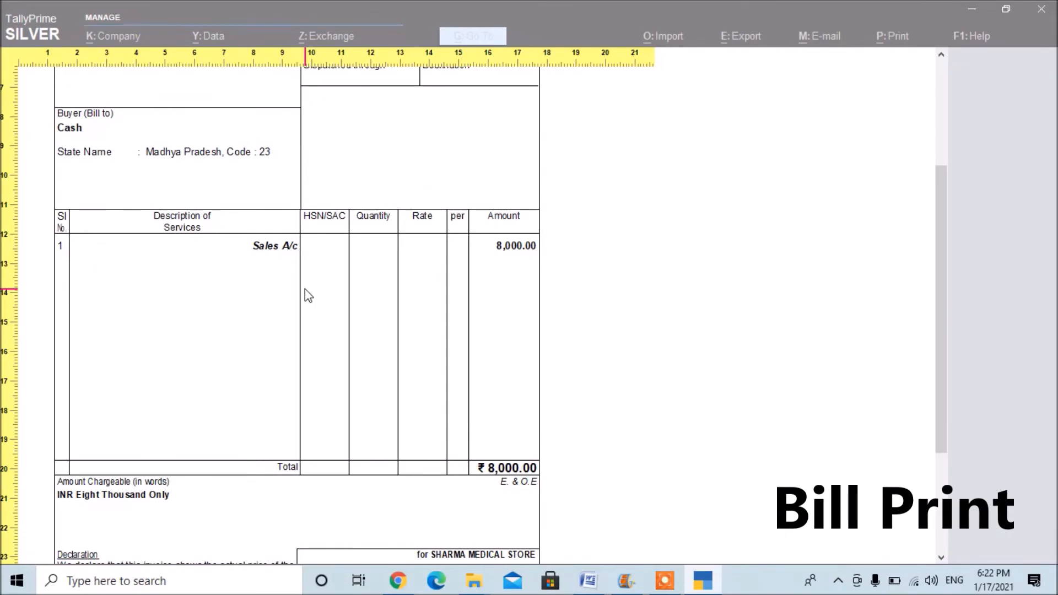
pyautogui.scroll(3, 305, 289)
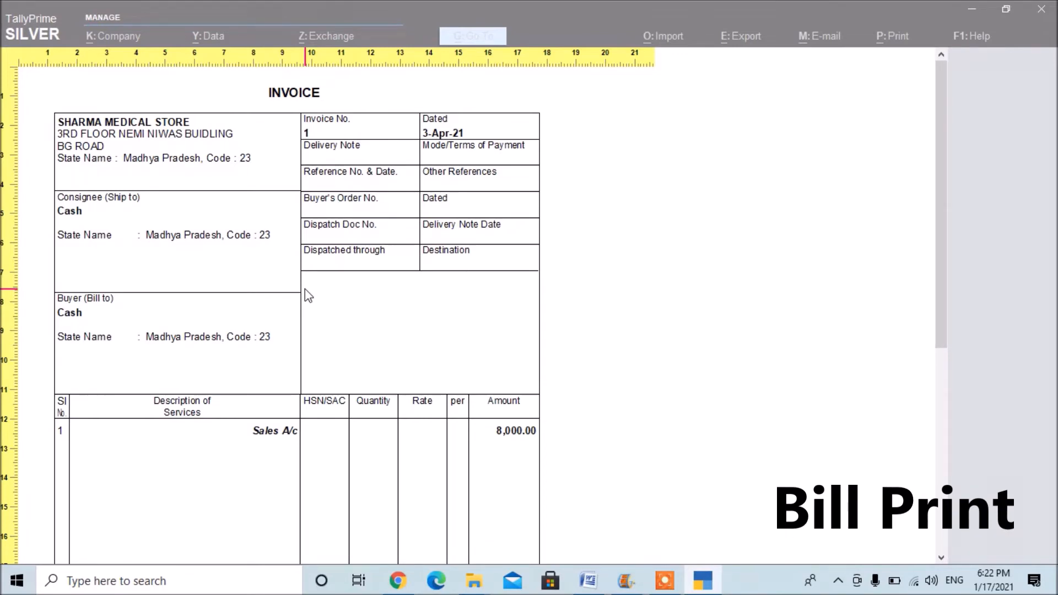
# Close the invoice preview, the sales voucher and the Day Book to return to the Gateway of Tally.
pyautogui.press('Escape')
pyautogui.press('Escape')
pyautogui.press('Escape')
pyautogui.press('Escape')
pyautogui.press('Escape')
pyautogui.press('Return')
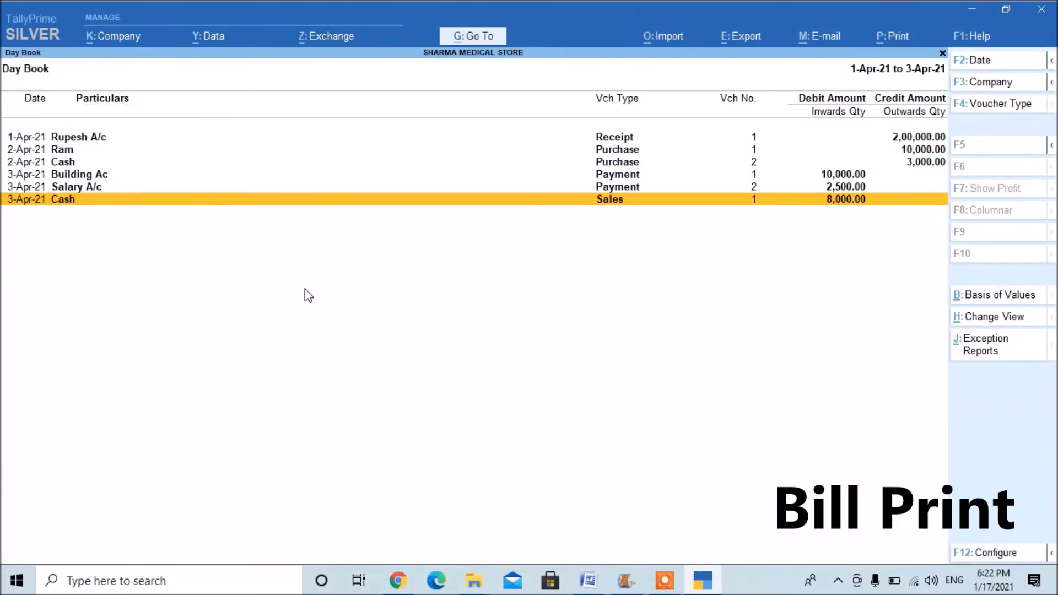
pyautogui.press('Escape')
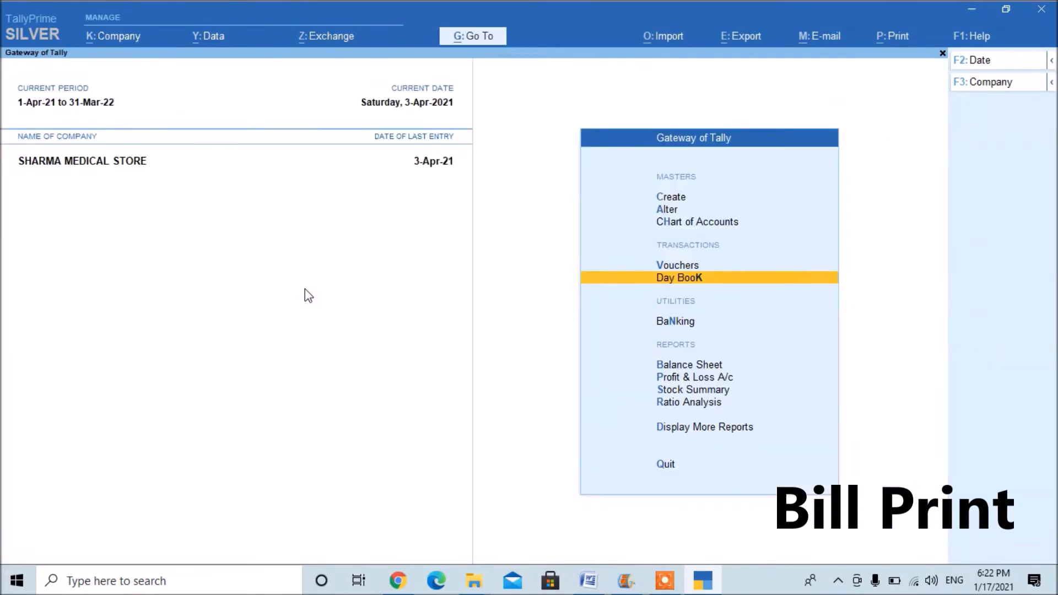
# Open a blank Stock Group creation form from the inventory masters.
pyautogui.press('Up')
pyautogui.press('Up')
pyautogui.press('Up')
pyautogui.press('Up')
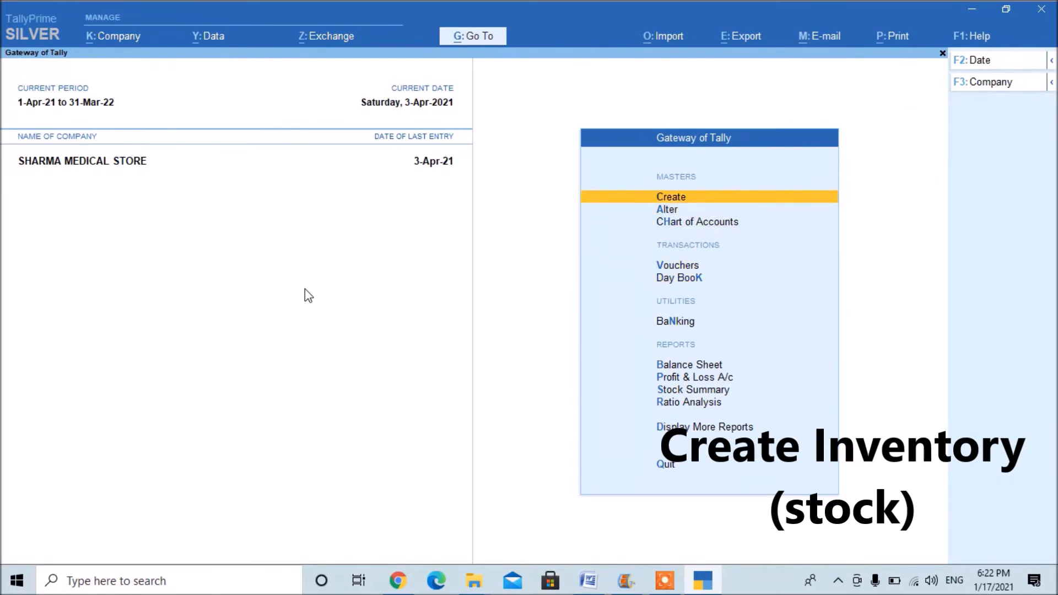
pyautogui.press('Return')
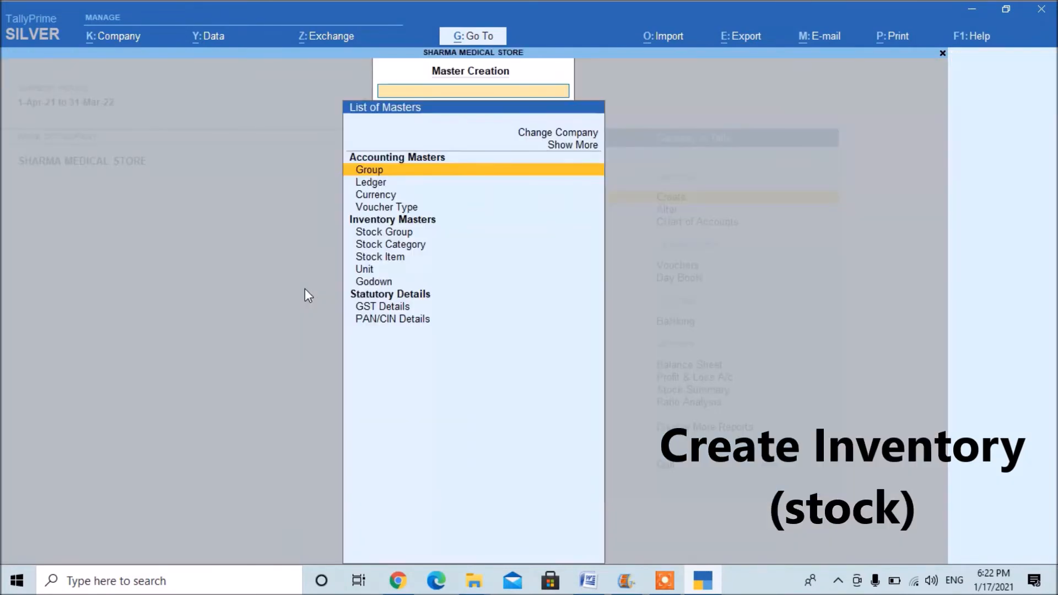
pyautogui.press('Down')
pyautogui.press('Down')
pyautogui.press('Down')
pyautogui.press('Down')
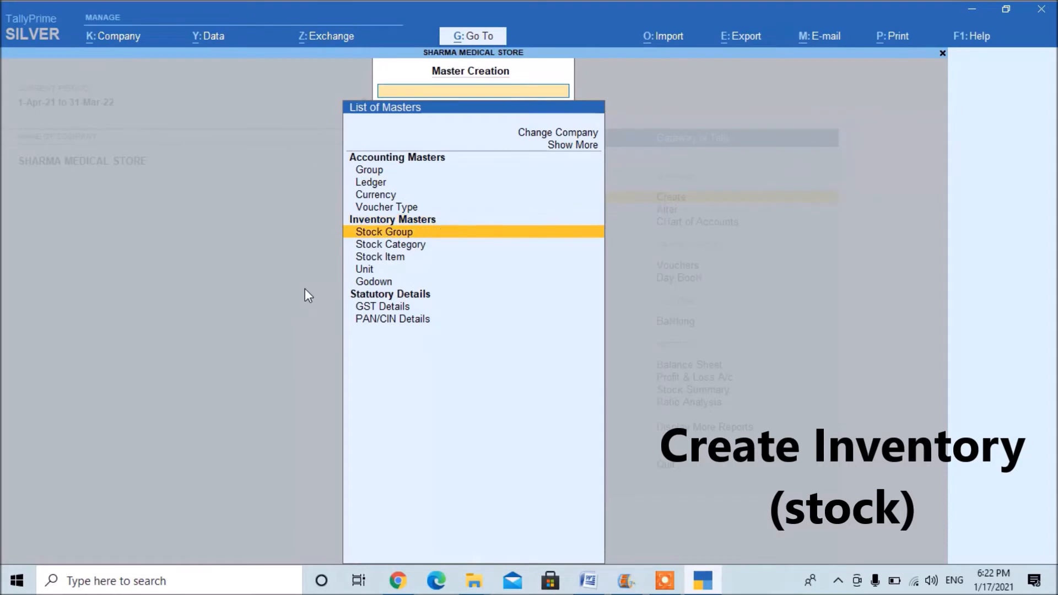
pyautogui.press('Down')
pyautogui.press('Down')
pyautogui.press('Down')
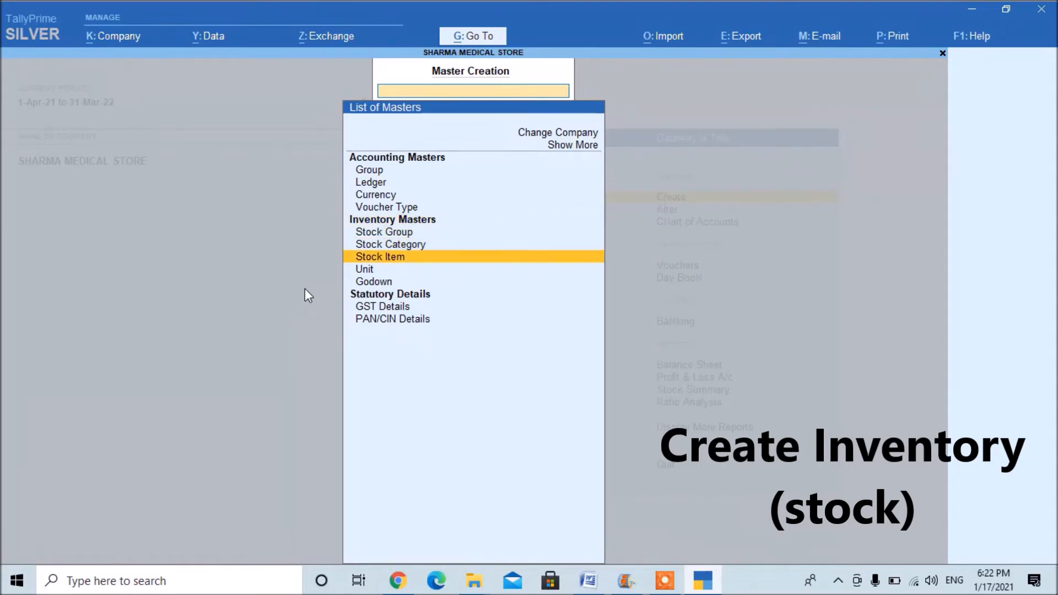
pyautogui.press('Up')
pyautogui.press('Up')
pyautogui.press('Up')
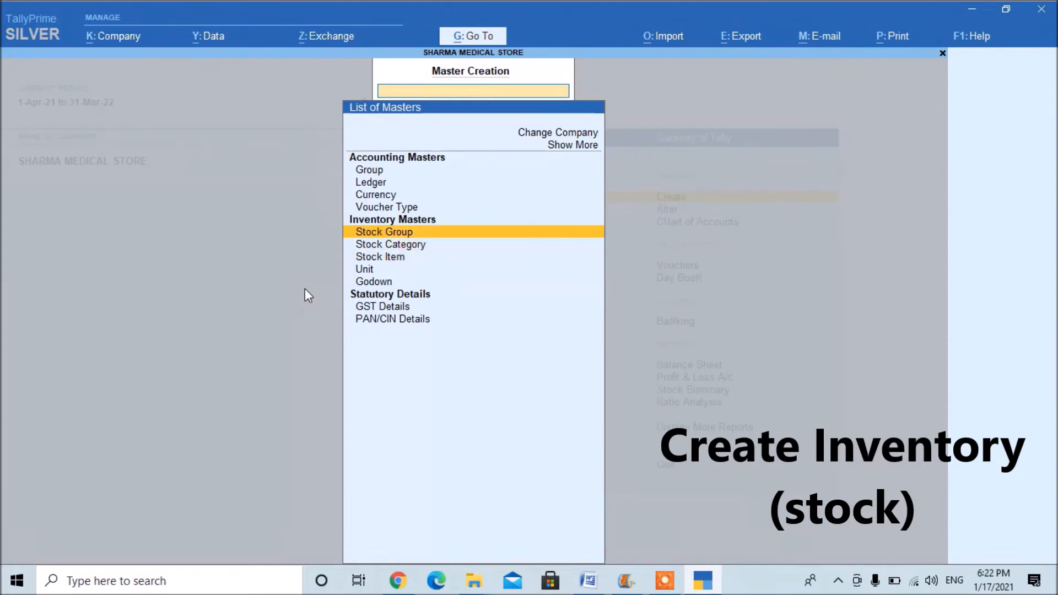
pyautogui.press('Return')
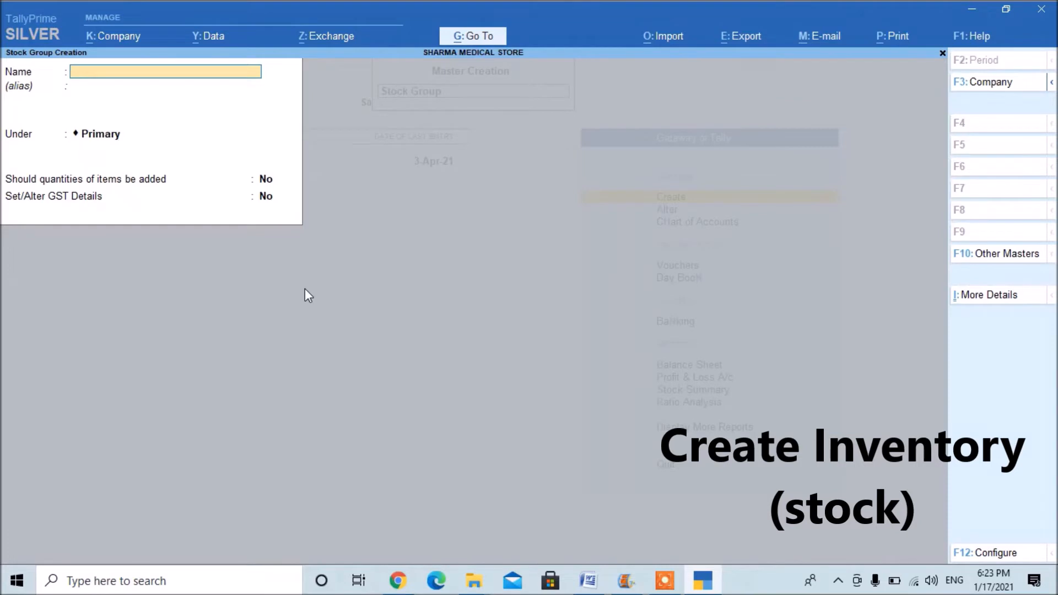
# Create the stock group Mobile under Primary, with quantities of items added and no GST details.
pyautogui.write('Mobile')
pyautogui.press('Return')
pyautogui.press('Return')
pyautogui.press('Return')
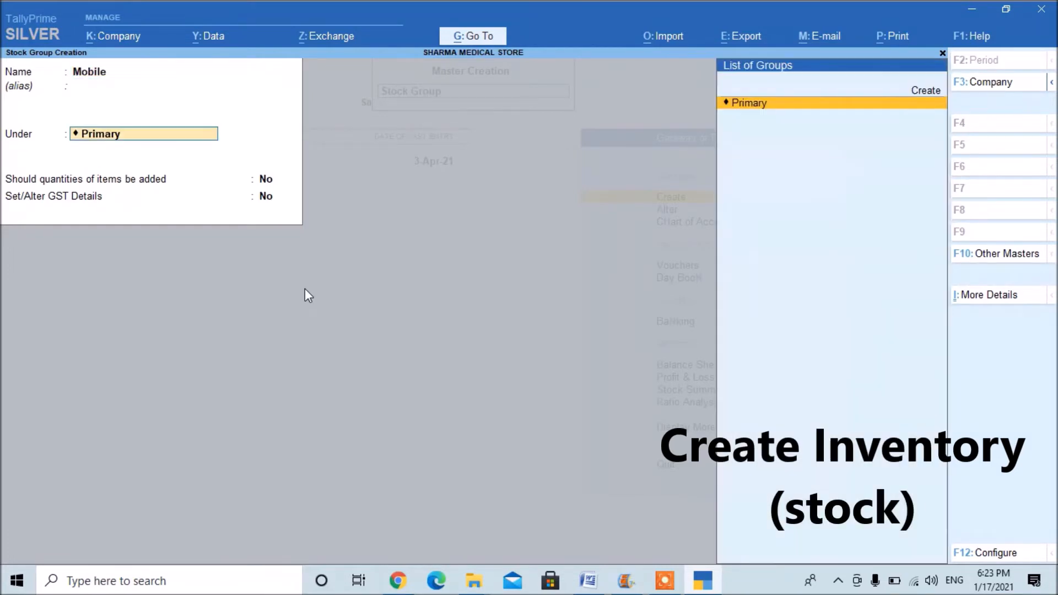
pyautogui.press('y')
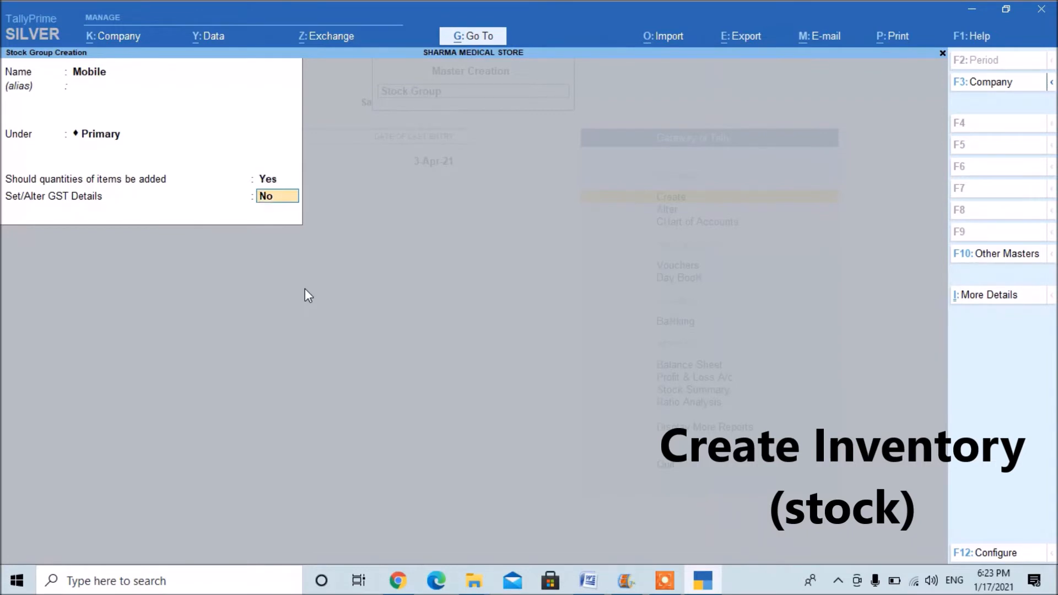
pyautogui.press('Return')
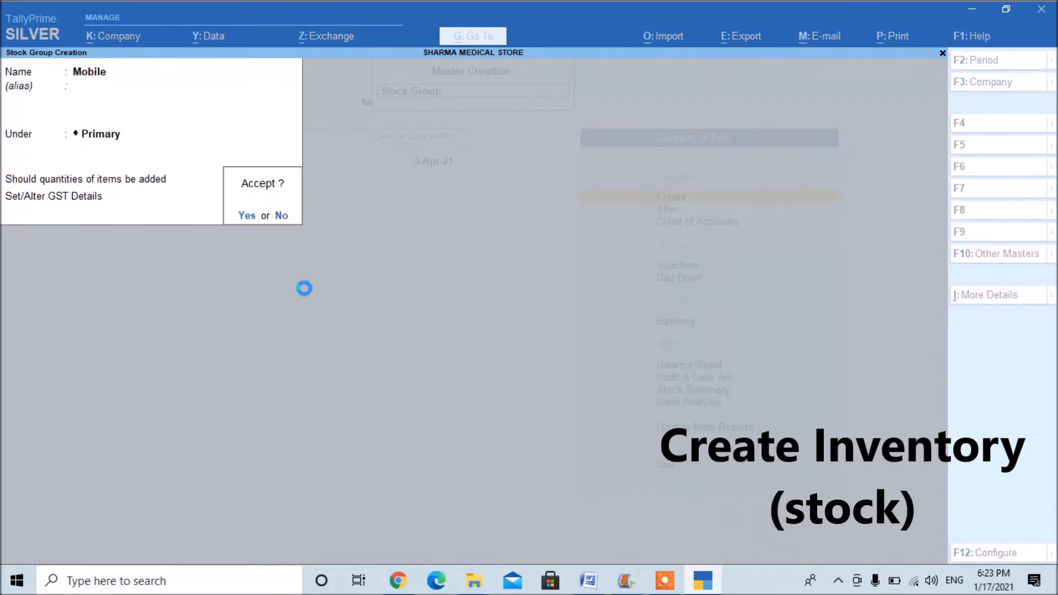
pyautogui.write('ySim')
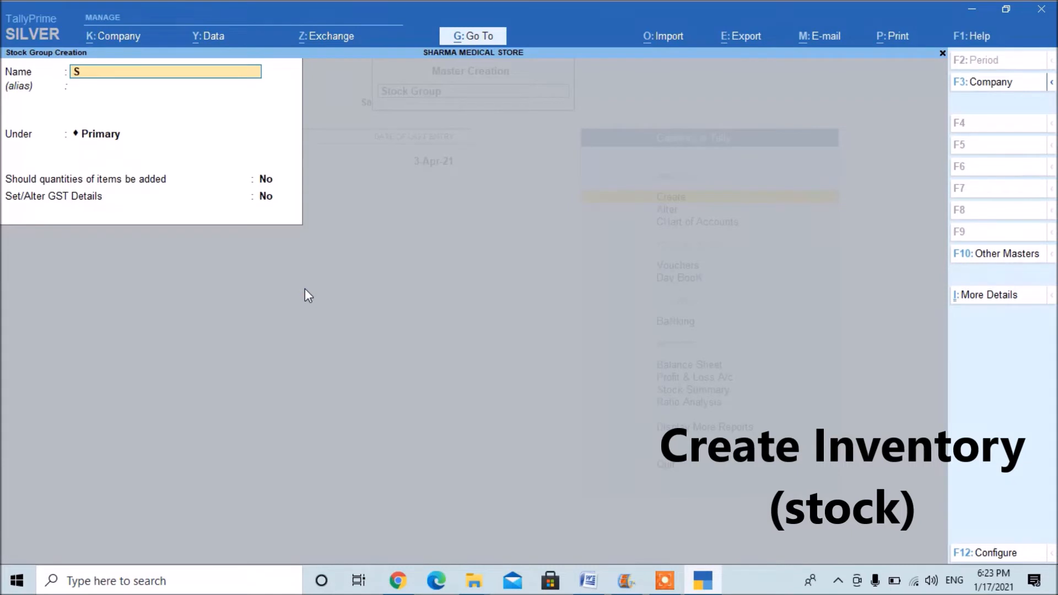
# Create the stock group Sim under Primary, with quantities of items added and no GST details.
pyautogui.press('Return')
pyautogui.press('Return')
pyautogui.press('Return')
pyautogui.press('y')
pyautogui.press('Return')
# Create the stock group Charger under Primary, with quantities of items added, and quit the Stock Group Creation form.
pyautogui.press('Return')
pyautogui.write('yCharger')
pyautogui.press('Return')
pyautogui.press('Return')
pyautogui.press('Return')
pyautogui.press('y')
pyautogui.press('Return')
pyautogui.press('Return')
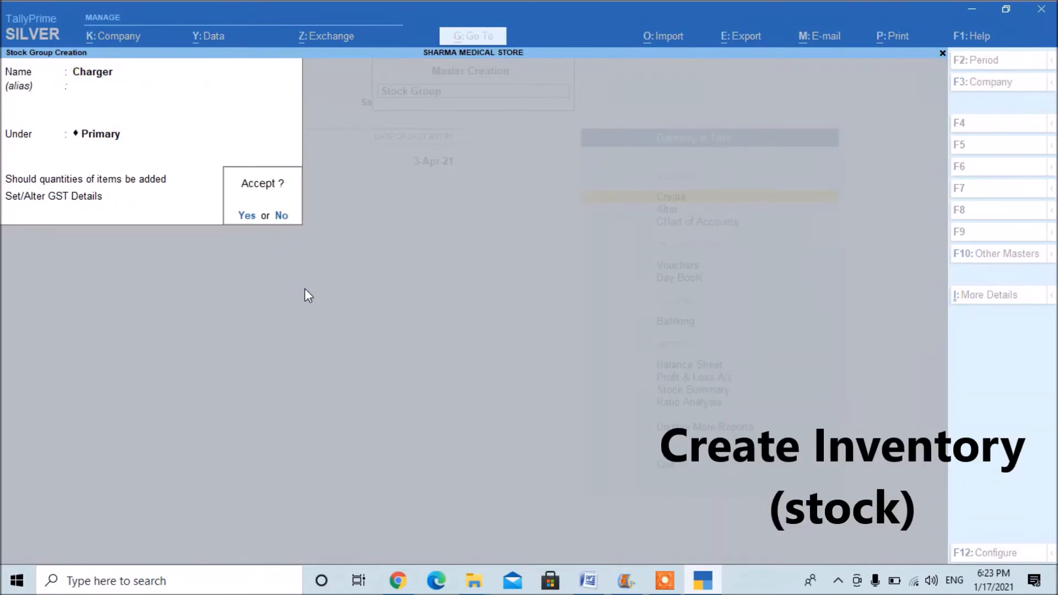
pyautogui.press('Escape')
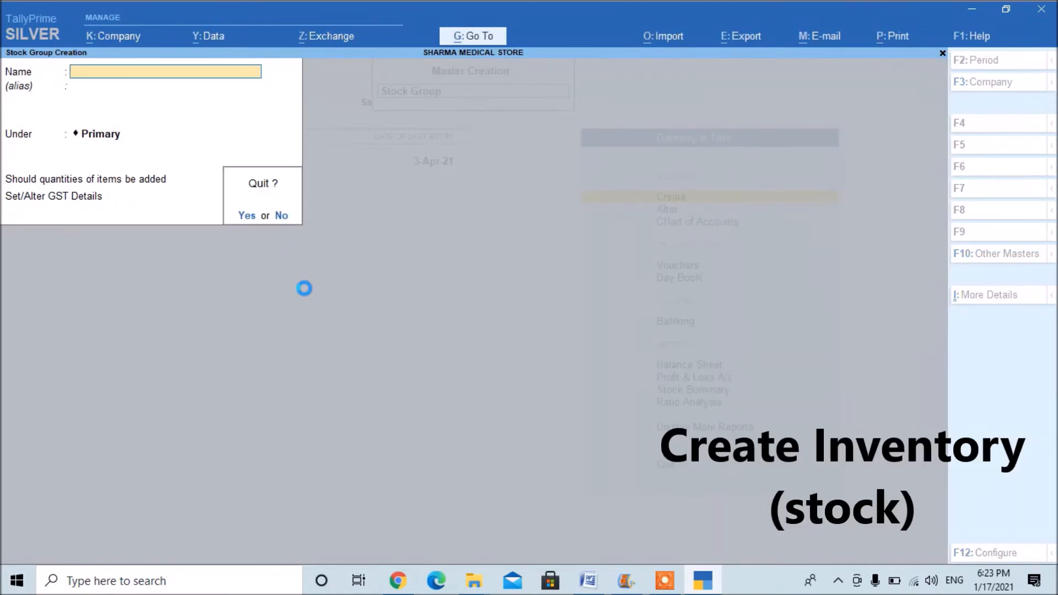
pyautogui.press('y')
# Open a blank Unit creation form from the inventory masters.
pyautogui.press('Down')
pyautogui.press('Down')
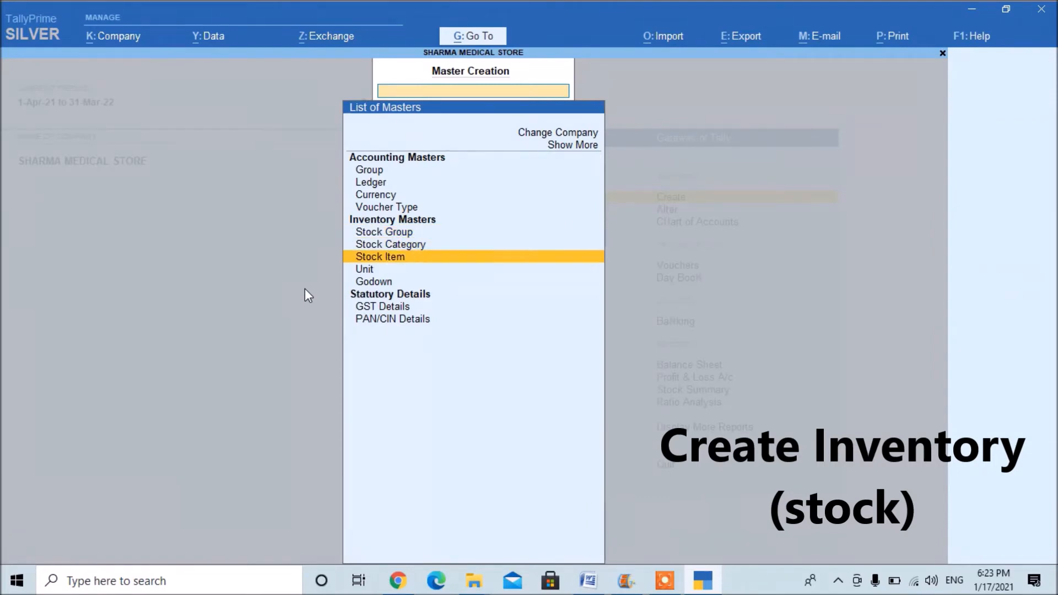
pyautogui.press('Down')
pyautogui.press('Return')
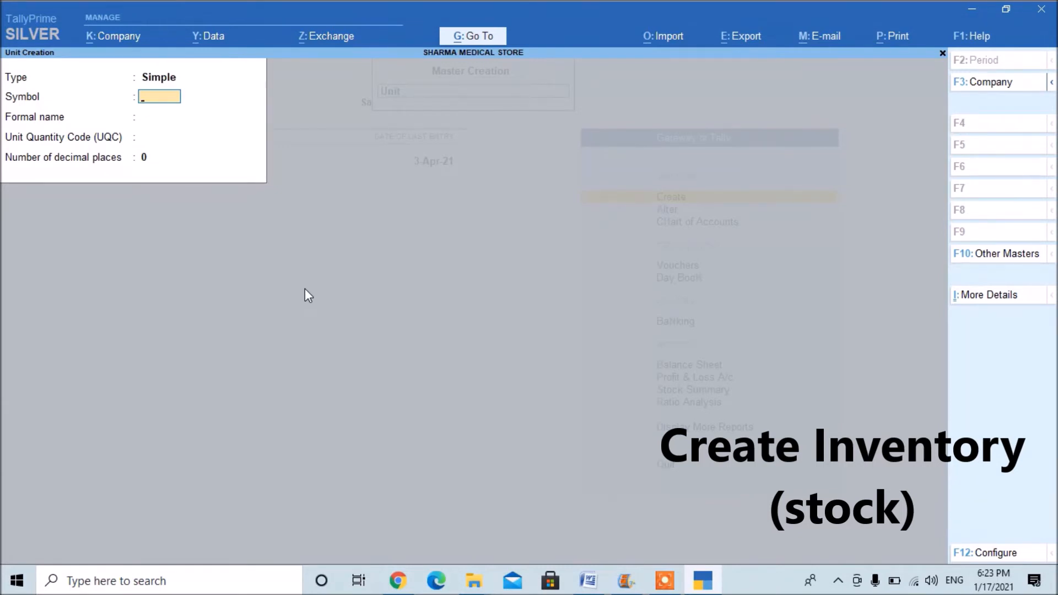
pyautogui.write('Nos')
pyautogui.press('BackSpace')
pyautogui.press('BackSpace')
pyautogui.press('BackSpace')
pyautogui.write('Pcs')
pyautogui.press('BackSpace')
pyautogui.press('BackSpace')
pyautogui.press('BackSpace')
# Enter Nos as the unit's symbol and Numbers as its formal name.
pyautogui.write('Nos')
pyautogui.press('BackSpace')
pyautogui.write('s')
pyautogui.press('Return')
pyautogui.write('Numbers')
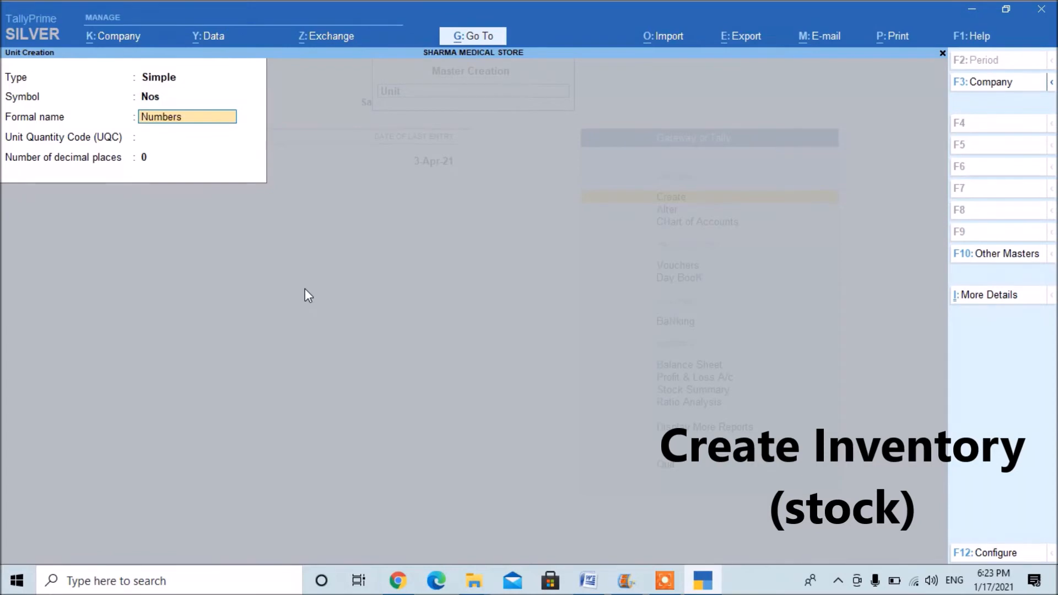
pyautogui.press('Return')
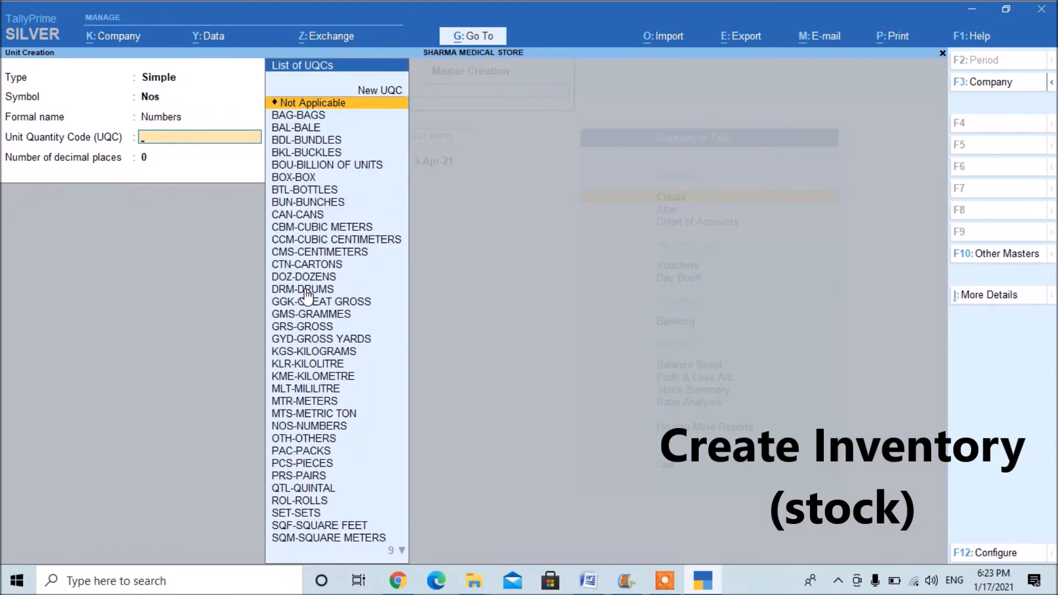
# Assign the unit quantity code NOS-NUMBERS, keep 0 decimal places, save the unit and close its form.
pyautogui.write('nos')
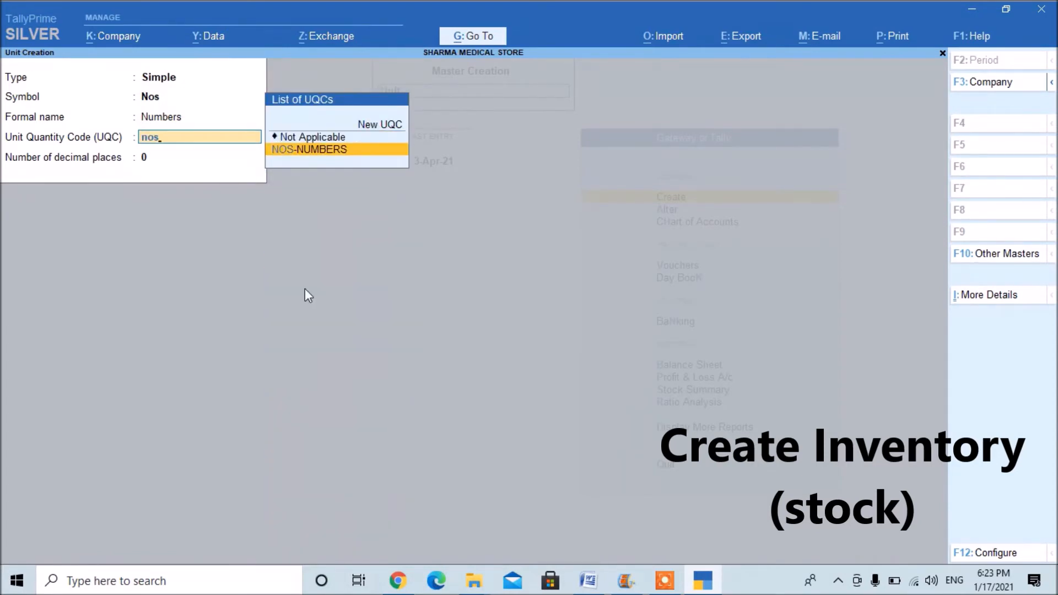
pyautogui.press('Return')
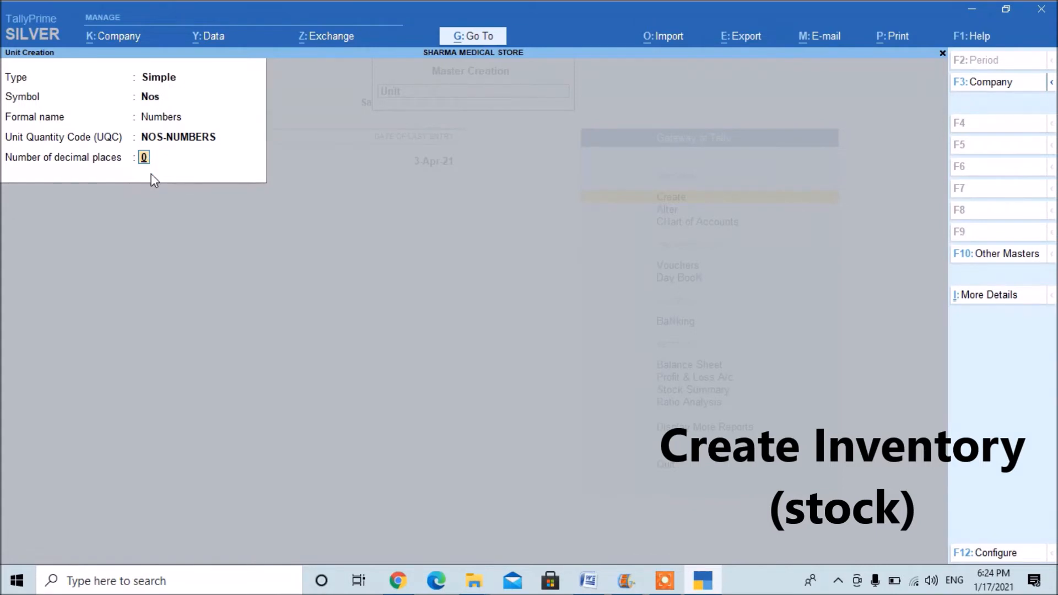
pyautogui.press('Return')
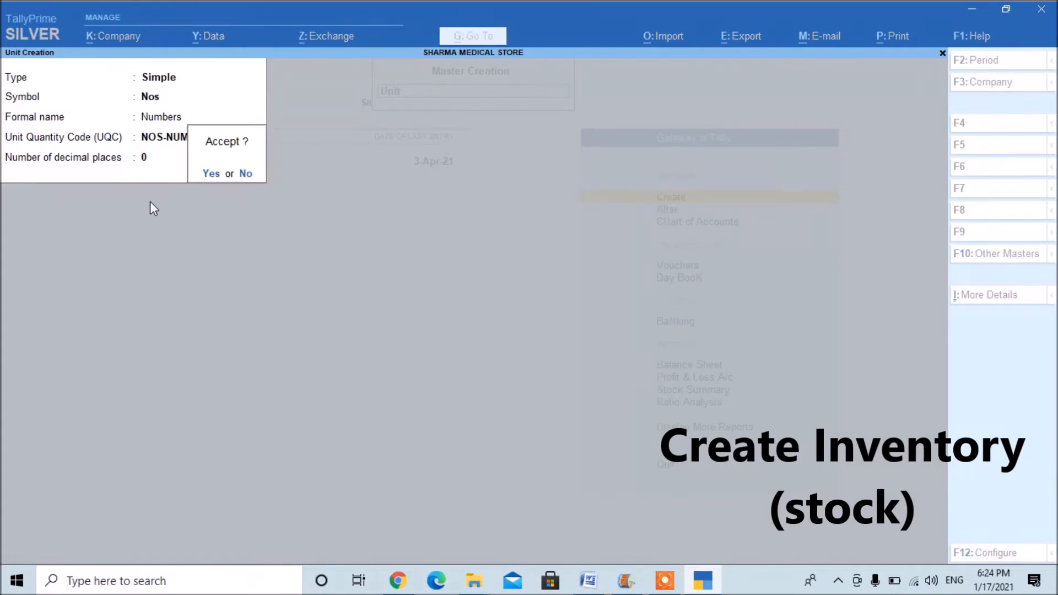
pyautogui.press('Return')
pyautogui.press('Escape')
pyautogui.press('Return')
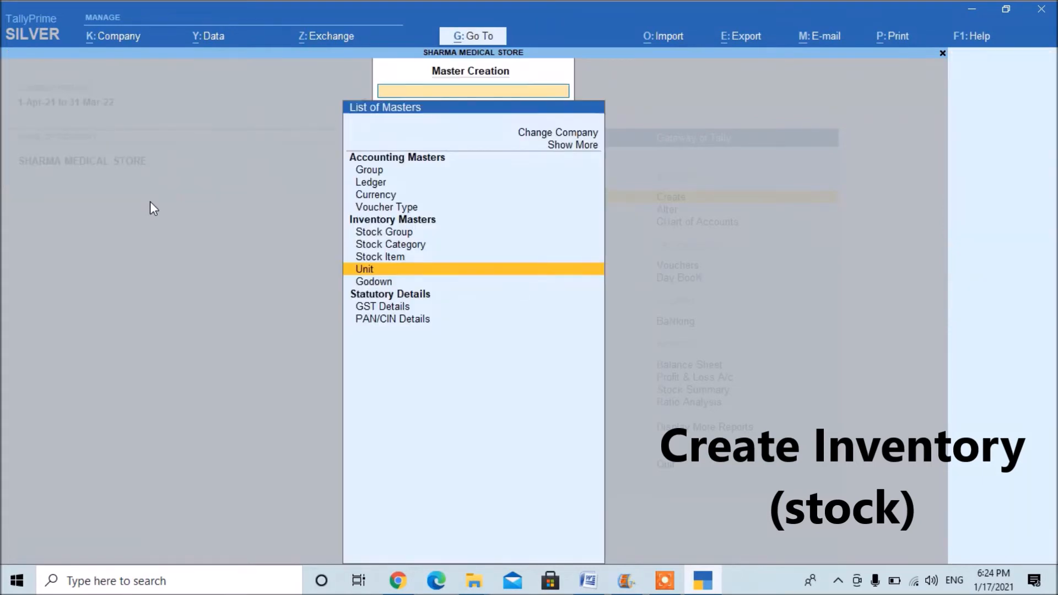
# Create the stock item Vivo Mobile under the Mobile group with Nos as its unit.
pyautogui.press('Up')
pyautogui.press('Return')
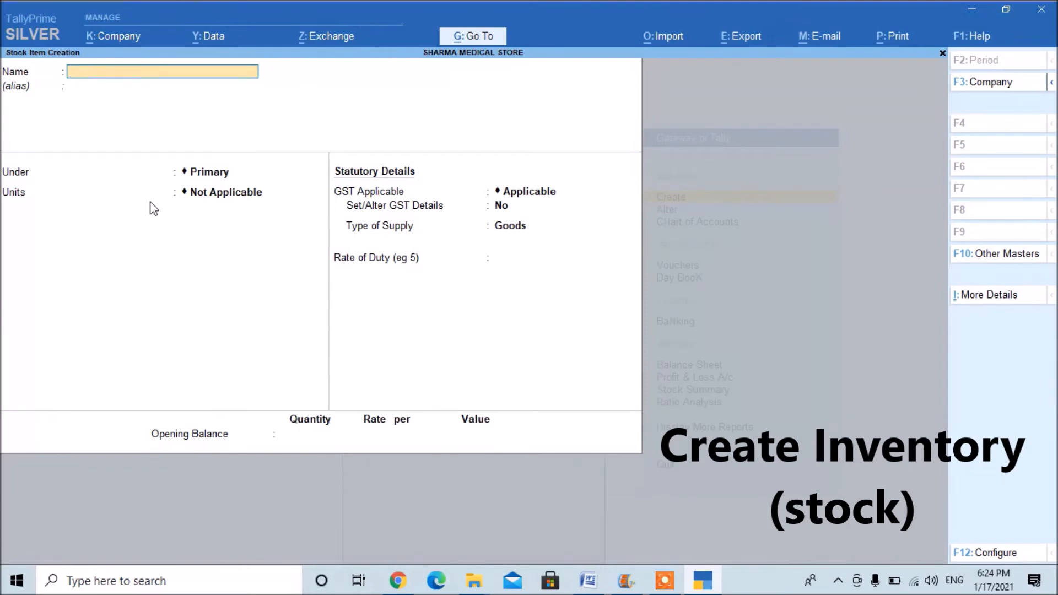
pyautogui.write('Vivo Mobile')
pyautogui.press('Return')
pyautogui.press('Return')
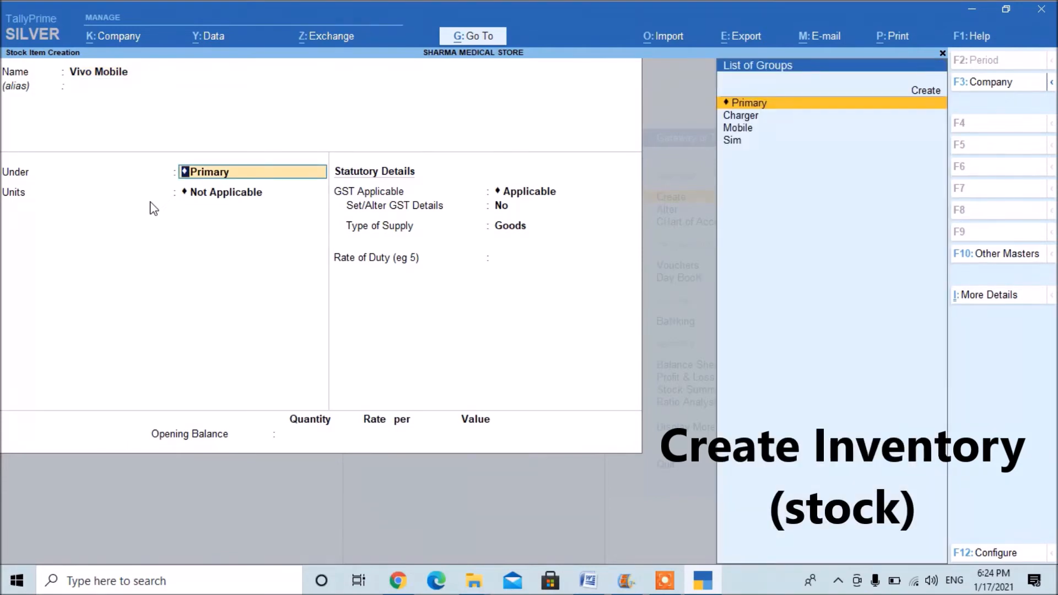
pyautogui.write('m')
pyautogui.press('Return')
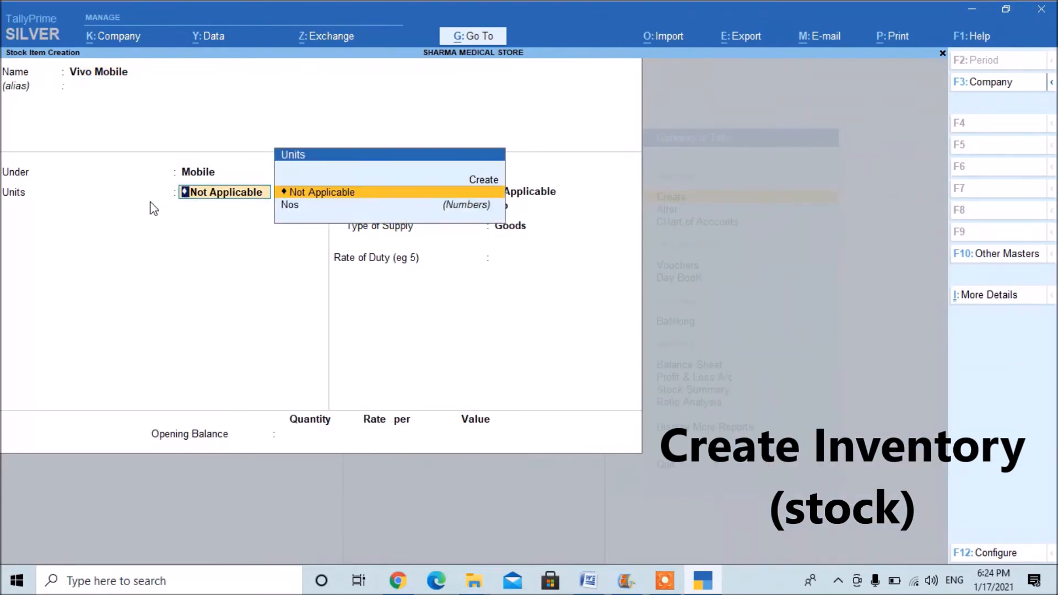
pyautogui.press('Down')
pyautogui.press('Return')
pyautogui.hotkey('ctrl', 'a')
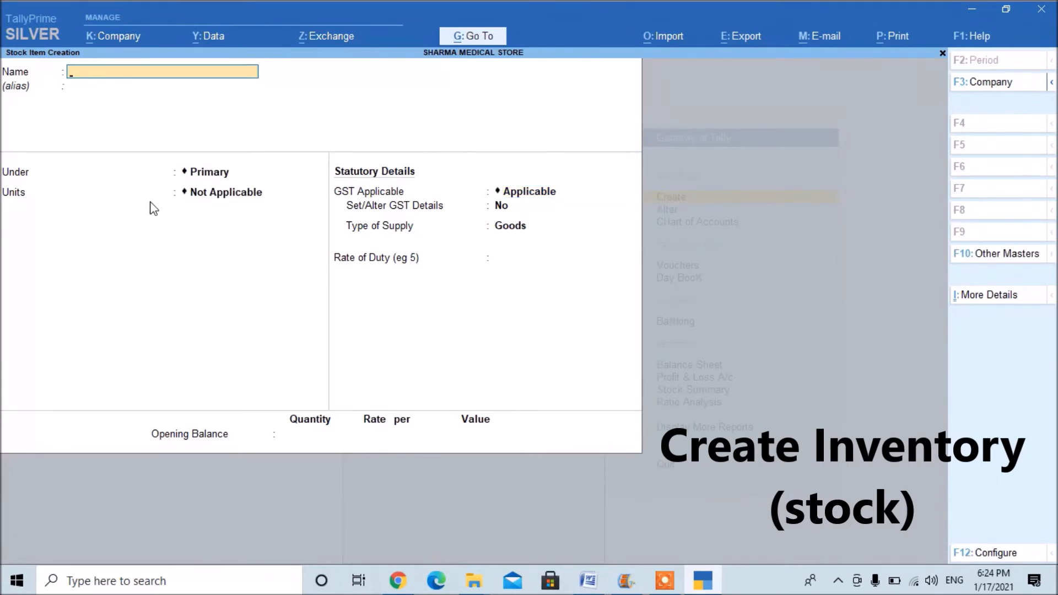
# Create the stock item Lg Mobile under the Mobile group with Nos as its unit.
pyautogui.write('Lg Mobile')
pyautogui.press('Return')
pyautogui.press('Return')
pyautogui.write('m')
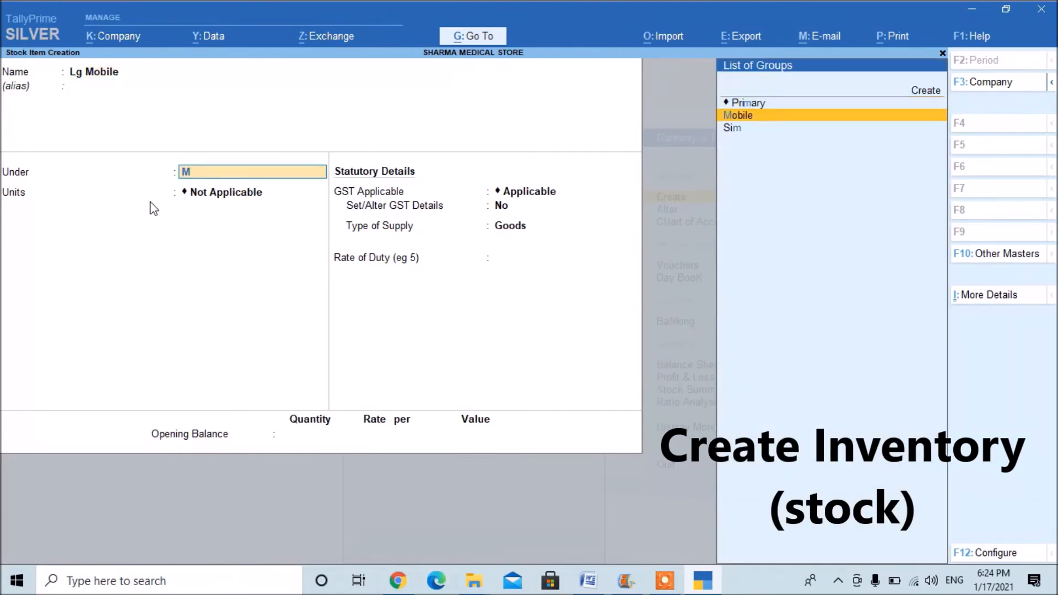
pyautogui.press('Return')
pyautogui.press('Down')
pyautogui.press('Return')
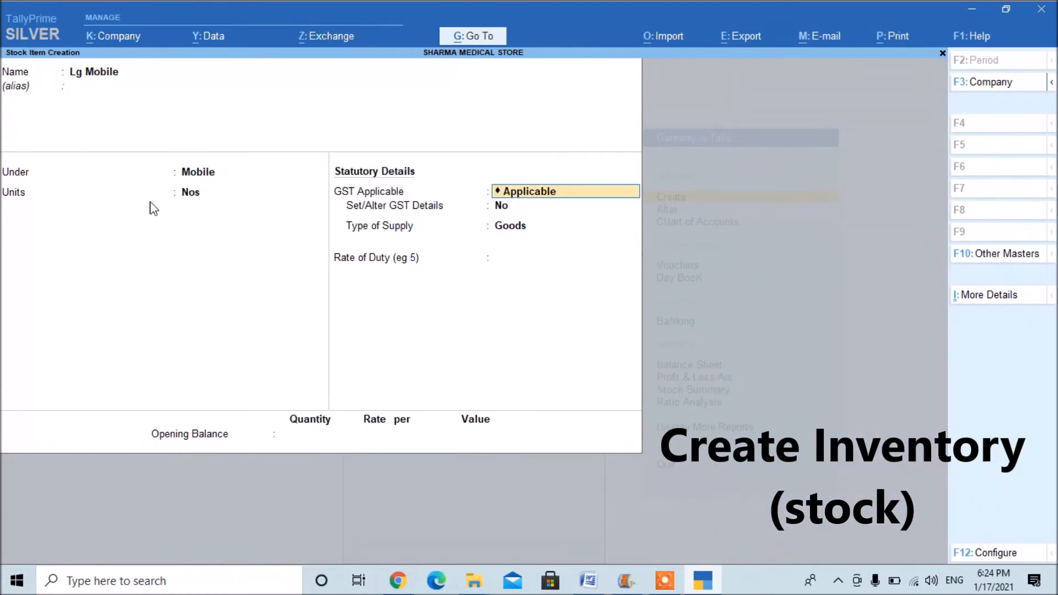
pyautogui.press('ctrl')
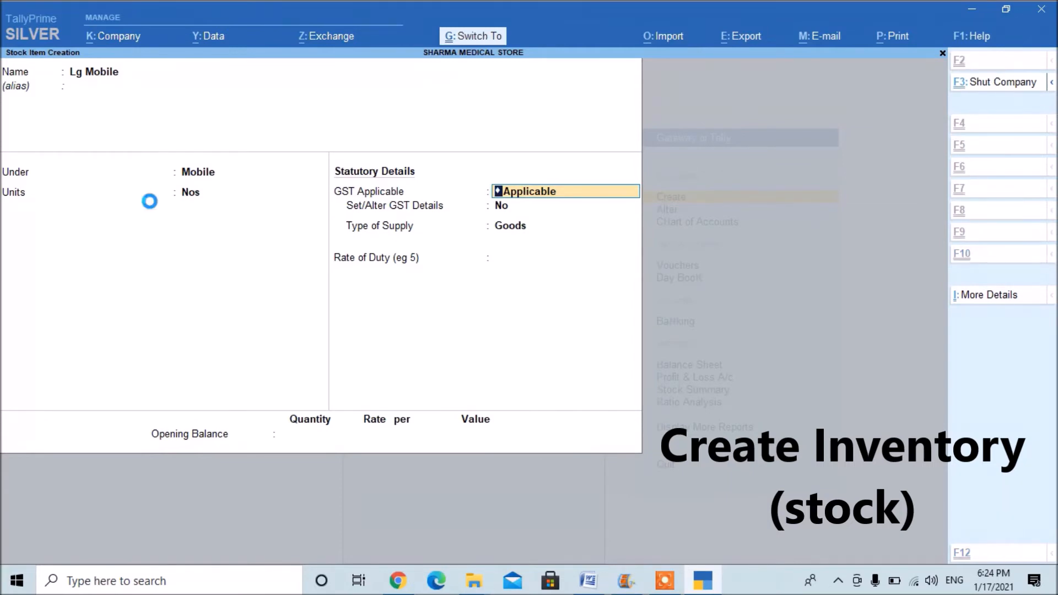
pyautogui.hotkey('ctrl', 'a')
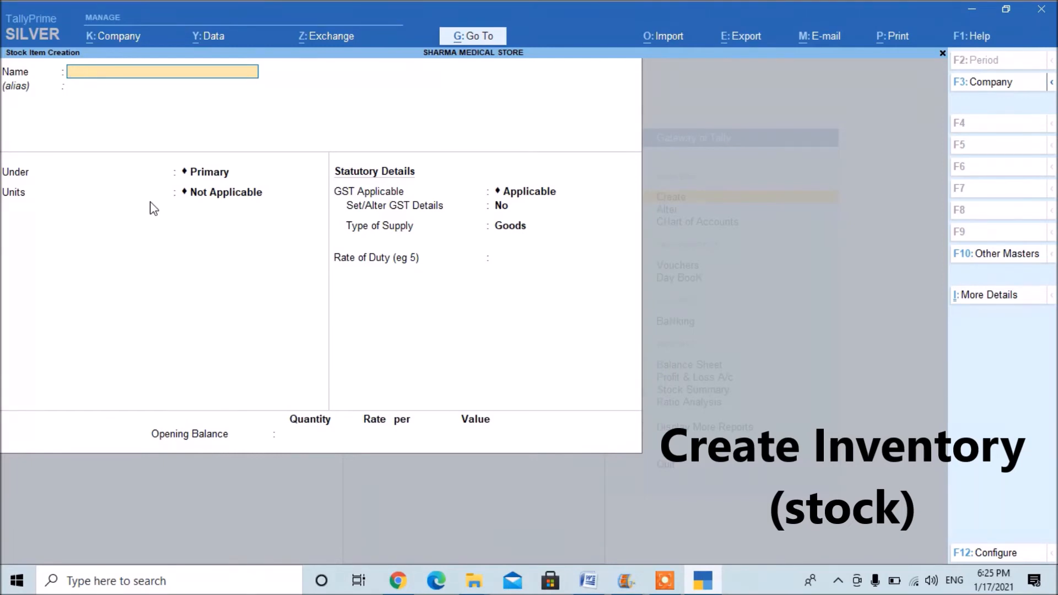
# Create the stock item Idea Sim under the Sim group with Nos as its unit.
pyautogui.write('Idea Sim')
pyautogui.press('BackSpace')
pyautogui.press('BackSpace')
pyautogui.press('BackSpace')
pyautogui.press('BackSpace')
pyautogui.press('BackSpace')
pyautogui.press('BackSpace')
pyautogui.press('BackSpace')
pyautogui.press('BackSpace')
pyautogui.write('Idea Sim')
pyautogui.press('BackSpace')
pyautogui.press('BackSpace')
pyautogui.write('im')
pyautogui.press('Return')
pyautogui.write('S')
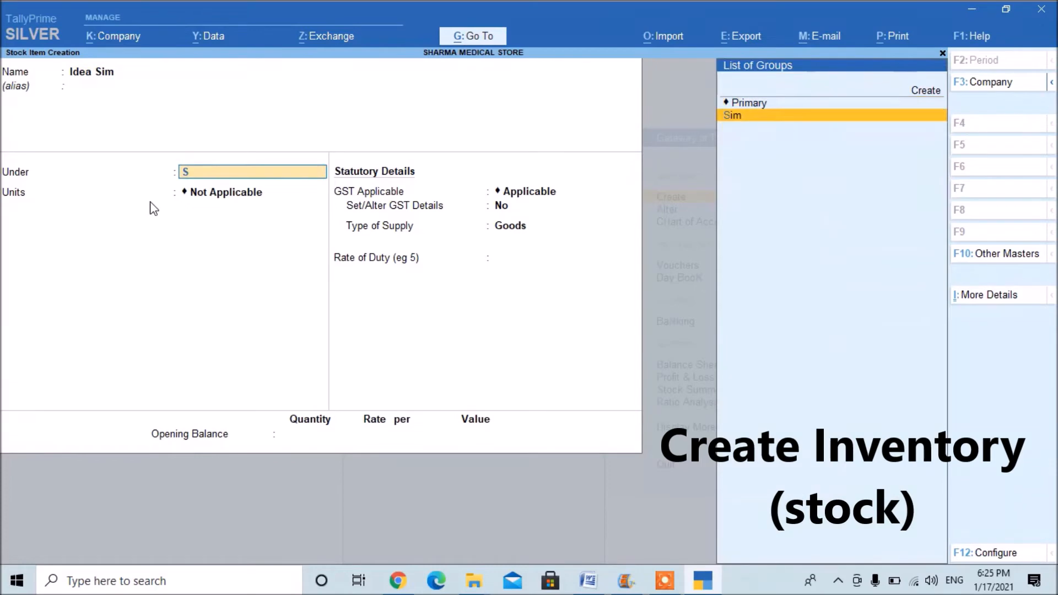
pyautogui.press('Return')
pyautogui.press('Down')
pyautogui.press('Return')
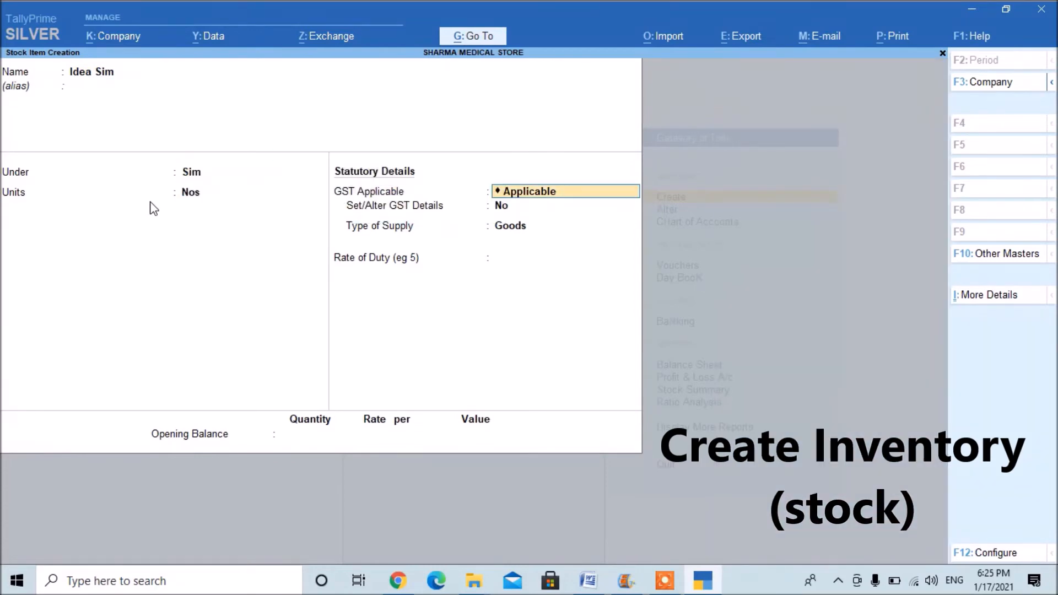
pyautogui.press('ctrl')
pyautogui.hotkey('ctrl', 'a')
# Create the stock item Jio Sim under the Sim group with Nos as its unit.
pyautogui.write('Jio Sim')
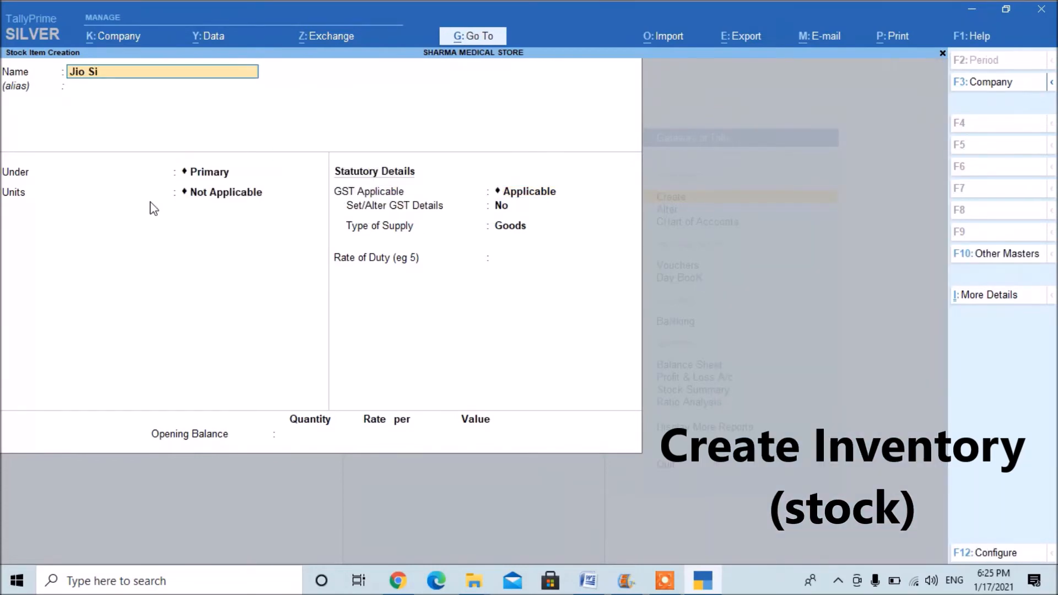
pyautogui.press('Return')
pyautogui.press('Return')
pyautogui.write('S')
pyautogui.press('Return')
pyautogui.press('Down')
pyautogui.press('Return')
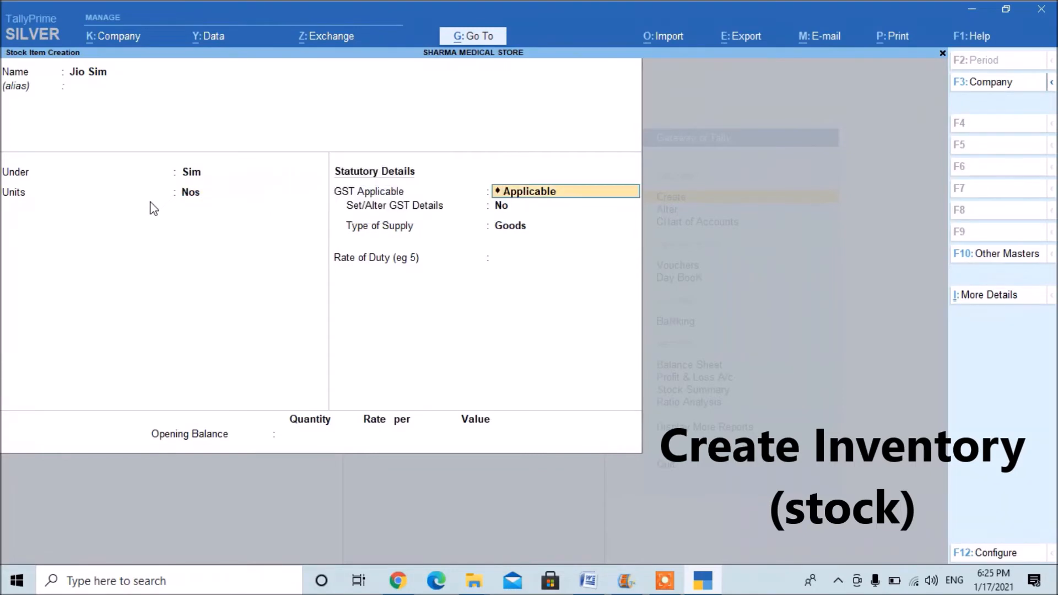
pyautogui.press('Return')
pyautogui.press('ctrl')
pyautogui.hotkey('ctrl', 'a')
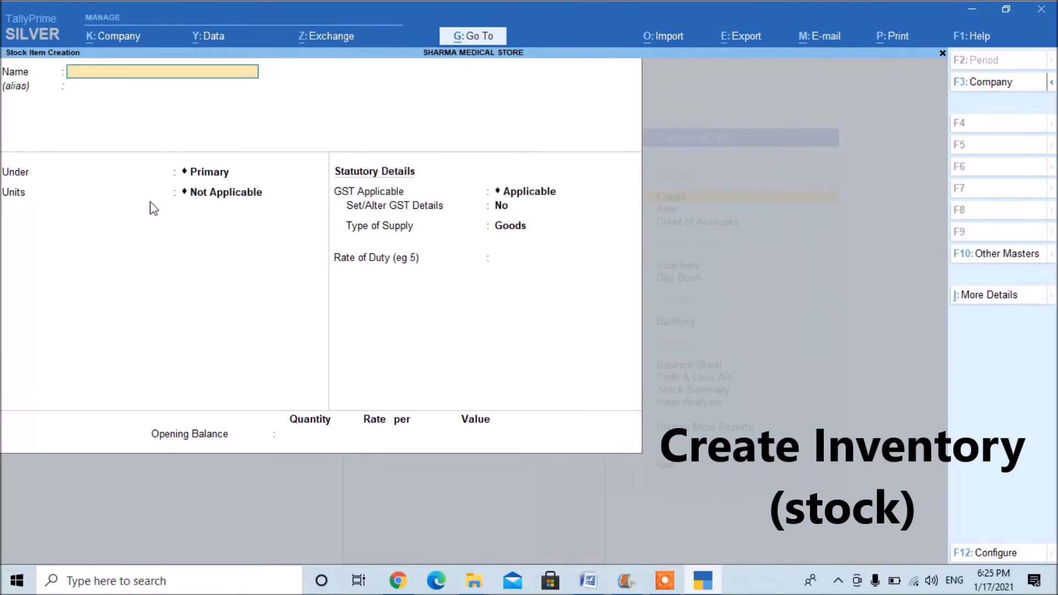
# Create the stock item Samsung Charger under the Charger group with unit Nos, and close the Stock Item Creation form.
pyautogui.write('Samsunh')
pyautogui.press('BackSpace')
pyautogui.write('g Charger')
pyautogui.press('Return')
pyautogui.write('C')
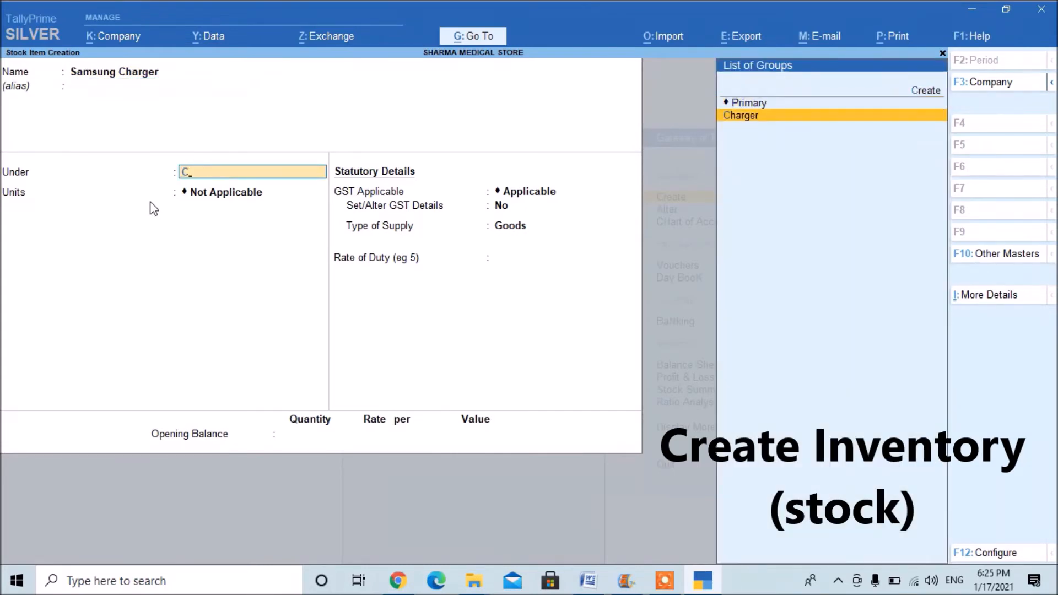
pyautogui.press('Return')
pyautogui.press('Down')
pyautogui.press('Return')
pyautogui.hotkey('ctrl', 'a')
pyautogui.press('Escape')
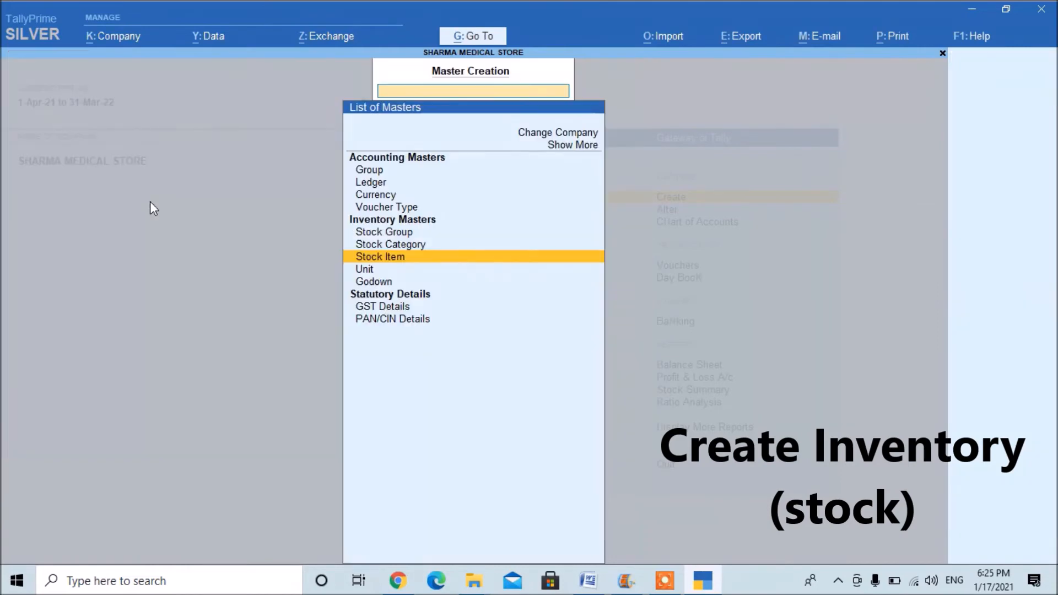
# Return to the Gateway of Tally and open voucher entry.
pyautogui.press('Escape')
pyautogui.press('Down')
pyautogui.press('Down')
pyautogui.press('Down')
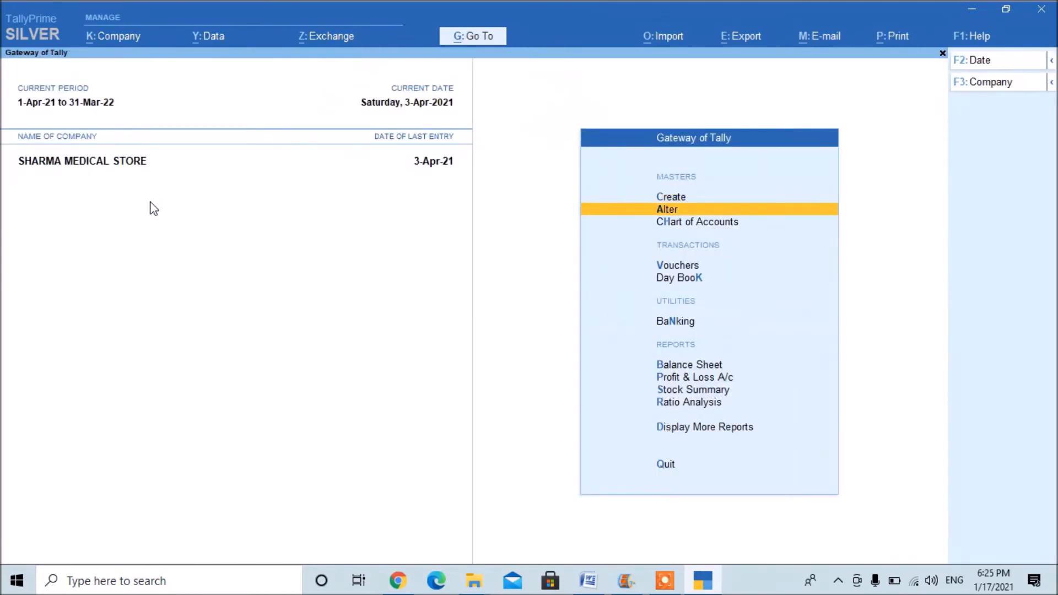
pyautogui.press('Return')
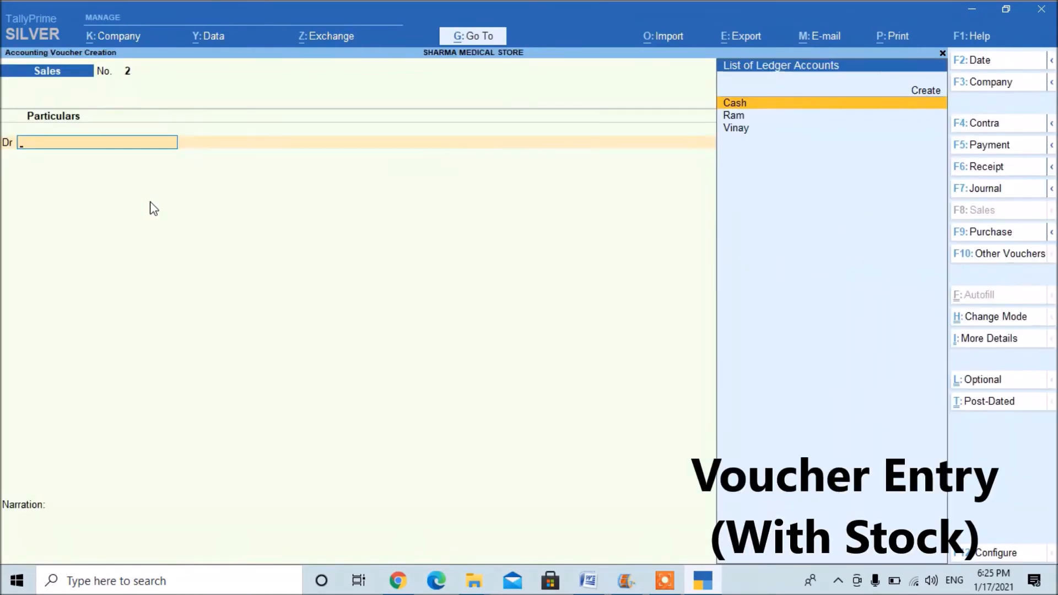
pyautogui.press('F10')
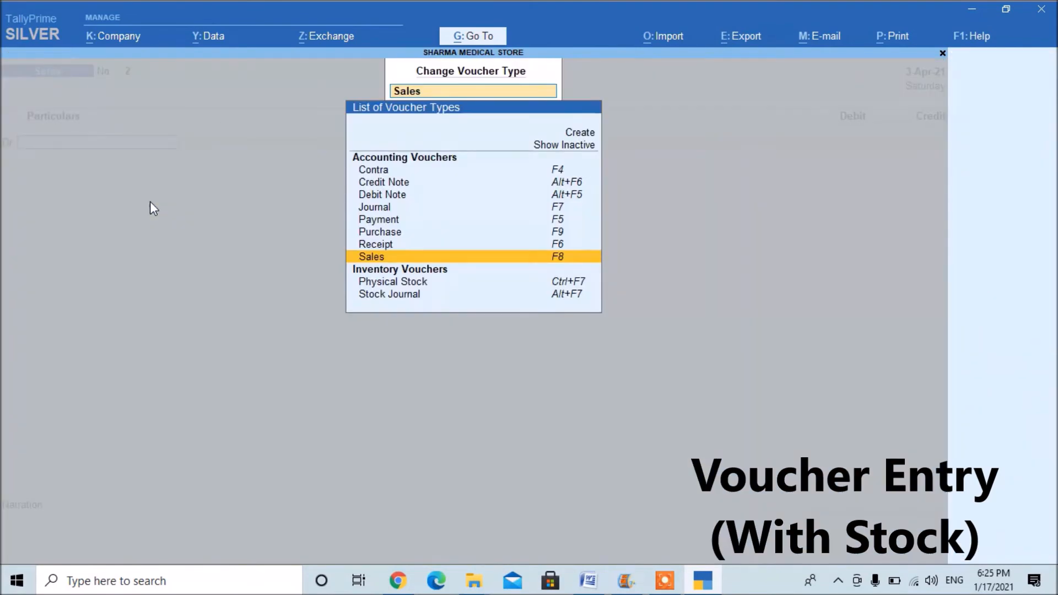
pyautogui.press('Escape')
pyautogui.press('F10')
pyautogui.press('Escape')
# Start a purchase voucher with the supplier ledger directly below Cash as the party account.
pyautogui.press('F9')
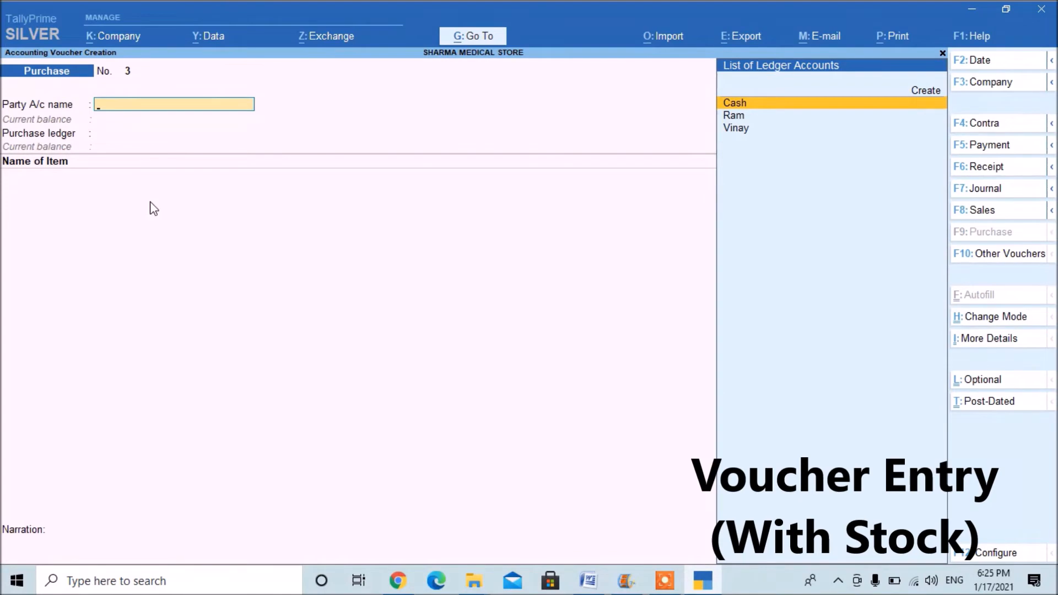
pyautogui.press('Down')
pyautogui.press('Return')
# Accept the default receipt, order and party details, and choose Purchase A/c as the purchase ledger.
pyautogui.press('Return')
pyautogui.press('Return')
pyautogui.press('Return')
pyautogui.press('Return')
pyautogui.press('Return')
pyautogui.press('Return')
pyautogui.press('Return')
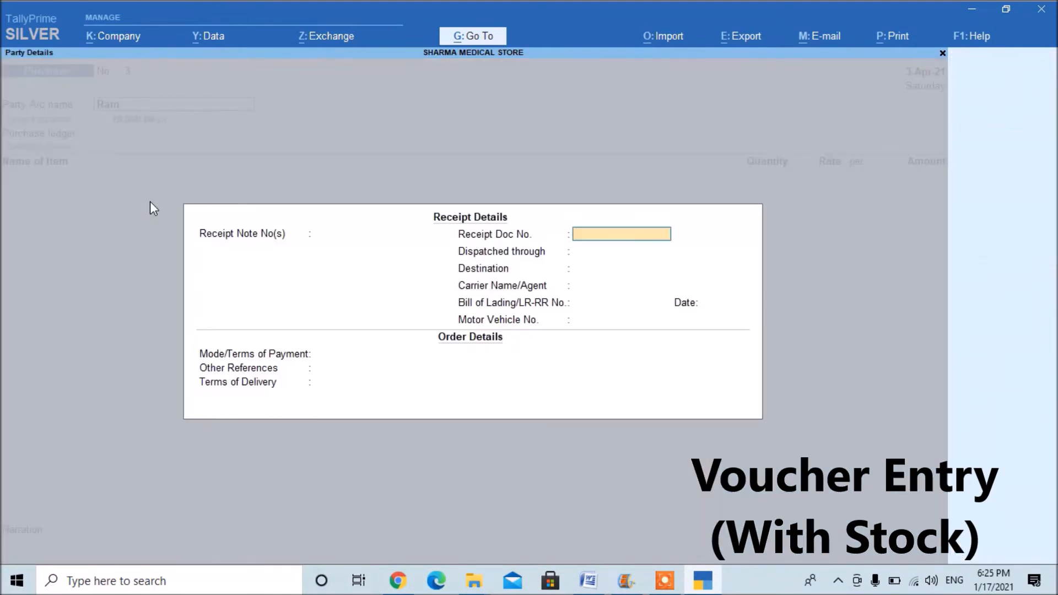
pyautogui.press('Return')
pyautogui.press('Return')
pyautogui.press('Return')
pyautogui.press('Return')
pyautogui.press('Return')
pyautogui.press('Return')
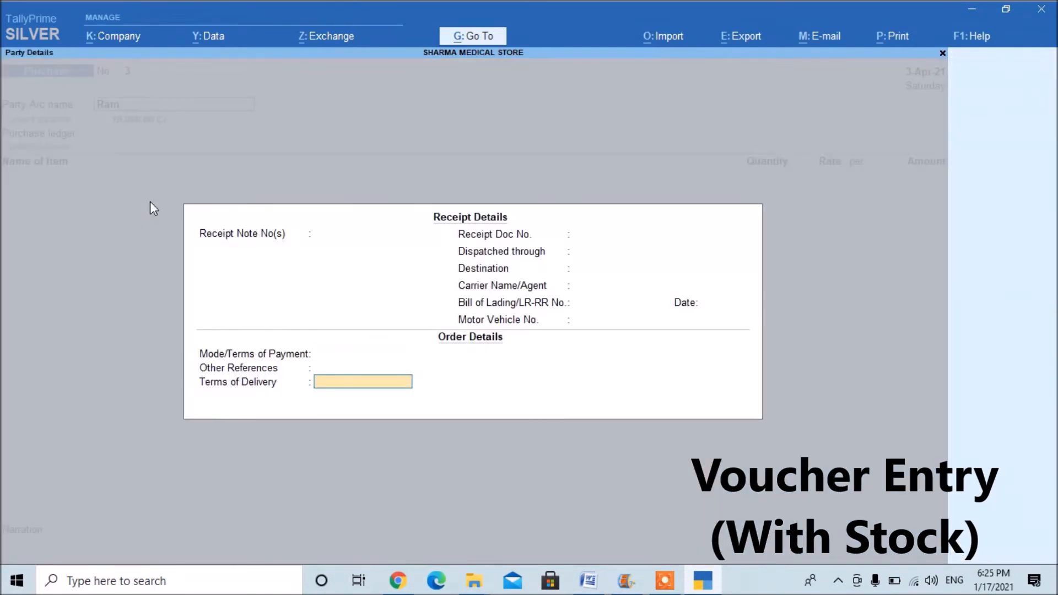
pyautogui.press('Return')
pyautogui.press('Return')
pyautogui.press('Return')
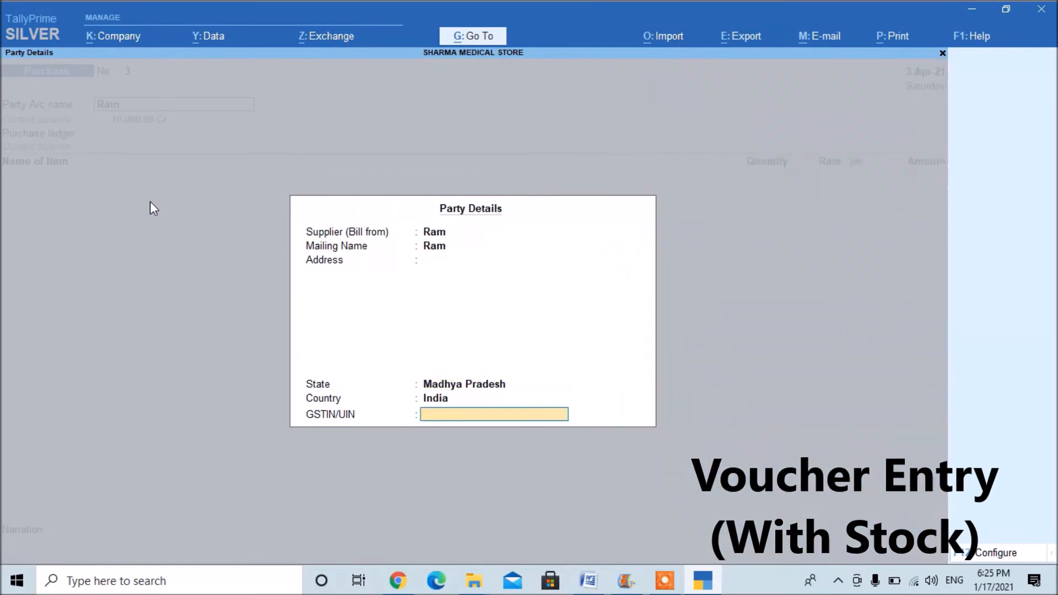
pyautogui.press('Return')
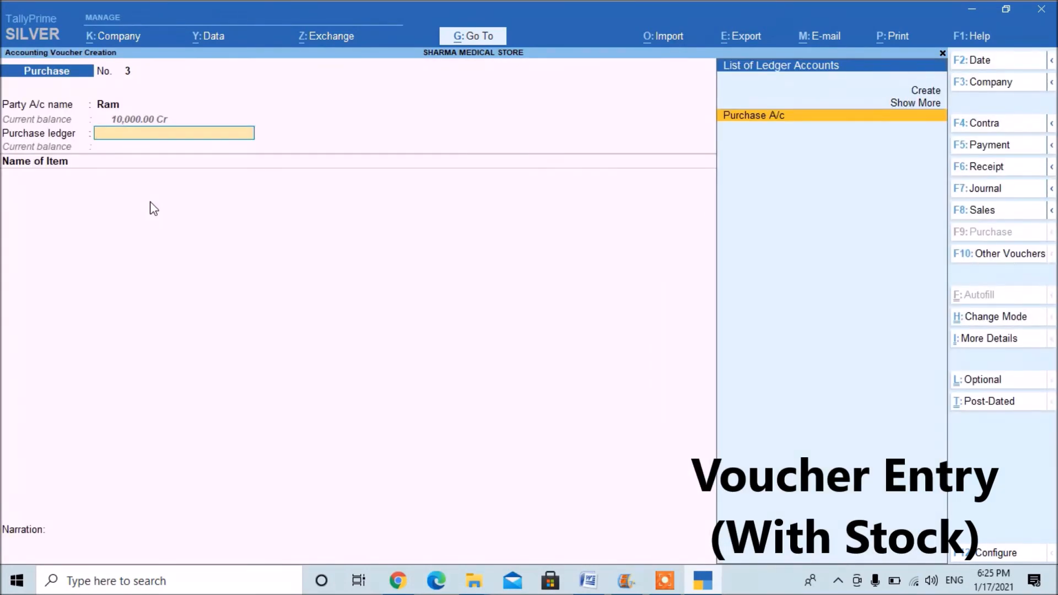
pyautogui.press('Return')
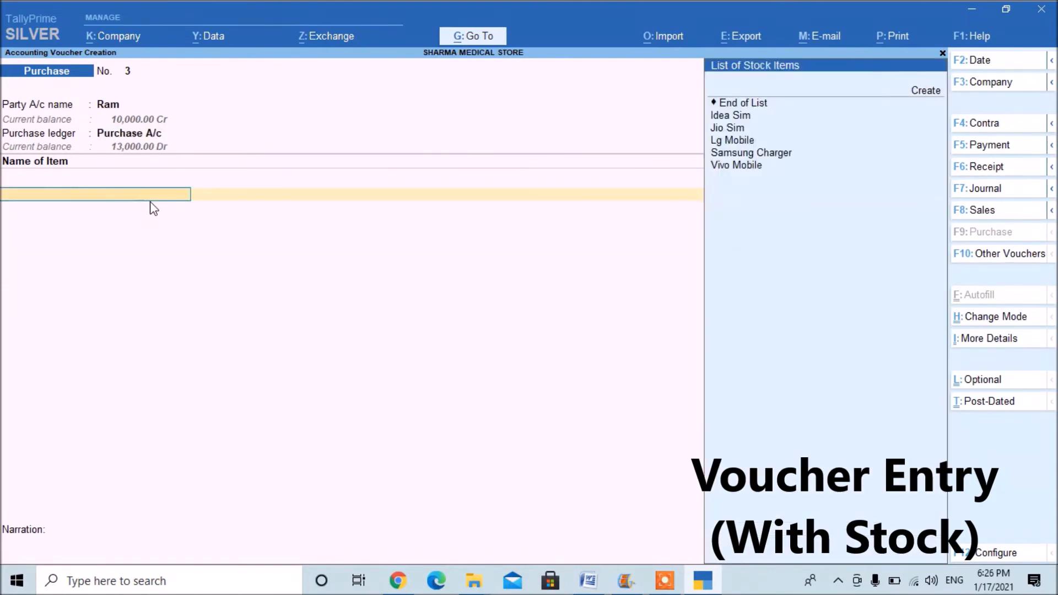
# Add Idea Sim as the first purchase item with a quantity of 10 Nos at a rate of 4.
pyautogui.press('Down')
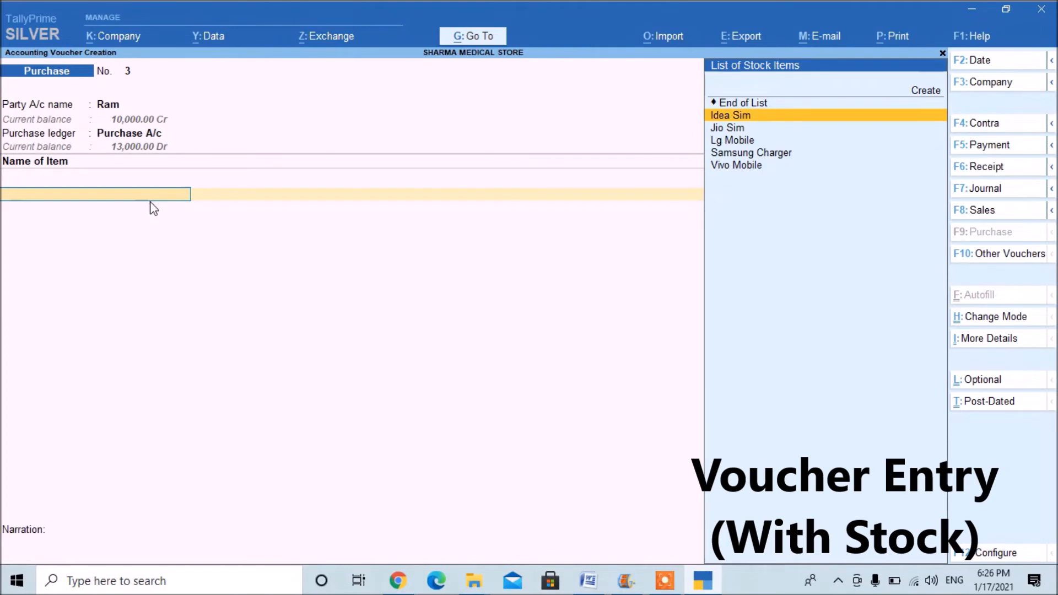
pyautogui.press('Return')
pyautogui.press('Return')
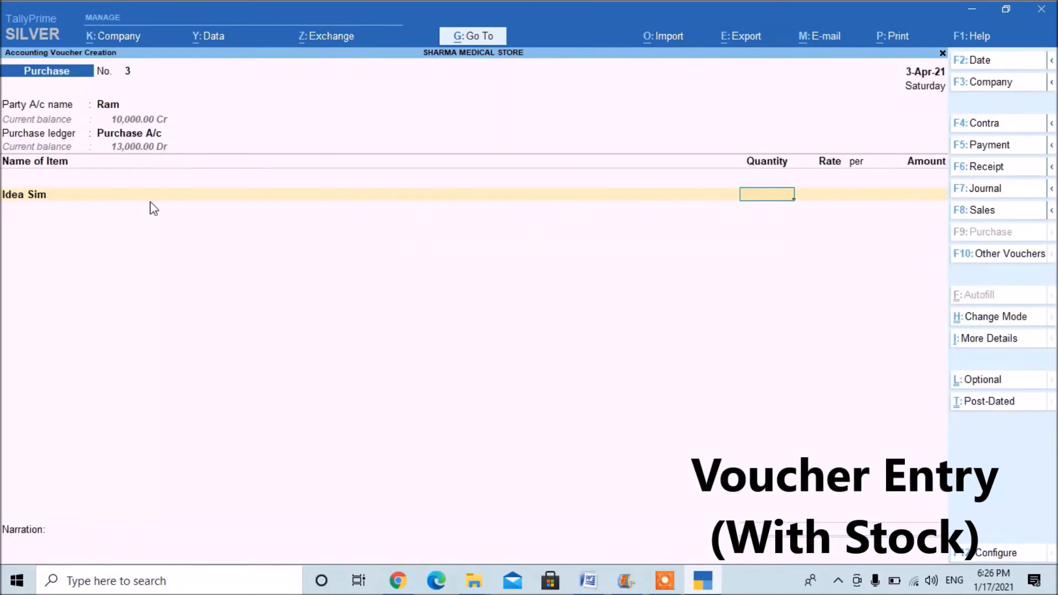
pyautogui.write('10')
pyautogui.press('Return')
pyautogui.write('4')
pyautogui.press('Return')
# Add Lg Mobile as the second purchase item with a quantity of 34 Nos.
pyautogui.press('Return')
pyautogui.press('Return')
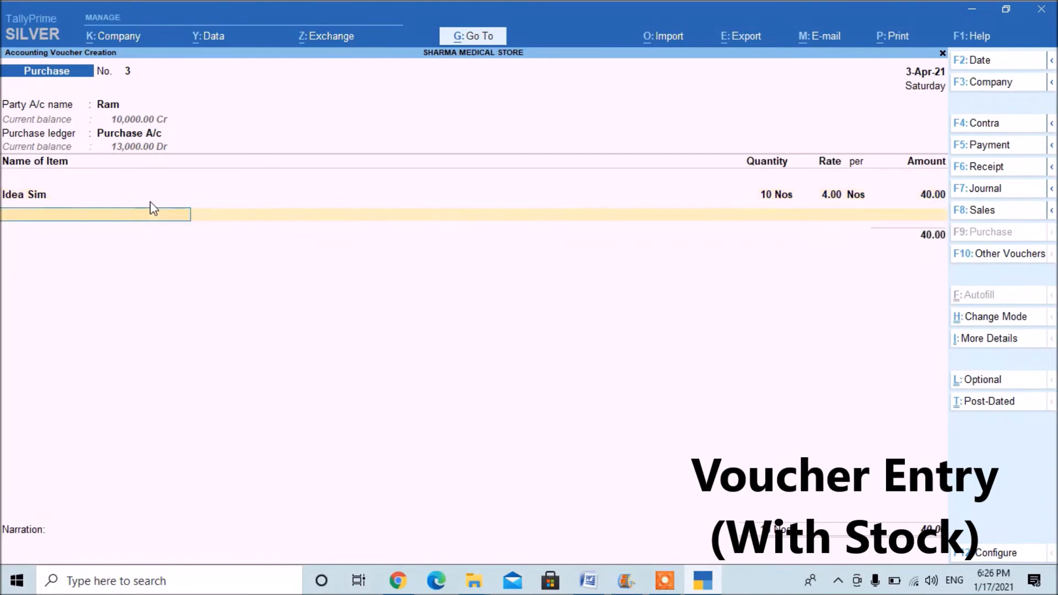
pyautogui.press('Down')
pyautogui.press('Down')
pyautogui.press('Down')
pyautogui.press('Return')
pyautogui.press('Return')
pyautogui.write('34')
# Set the Lg Mobile line's quantity to 10 Nos and its rate to 3,400.
pyautogui.press('Return')
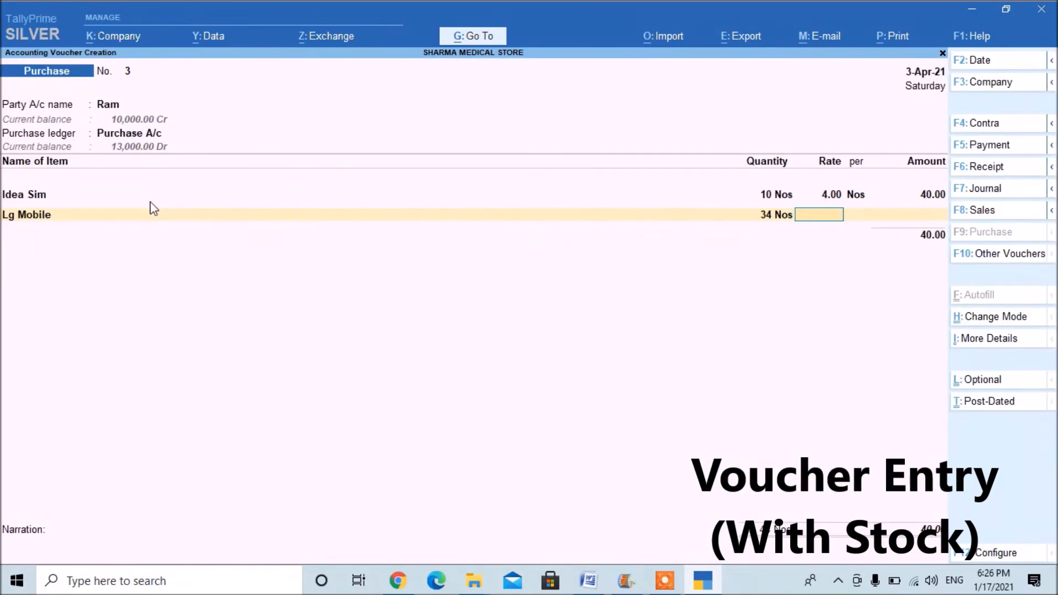
pyautogui.press('BackSpace')
pyautogui.press('BackSpace')
pyautogui.press('Return')
pyautogui.press('Return')
pyautogui.write('10')
pyautogui.press('Return')
pyautogui.write('3,400')
# Add Vivo Mobile as the third purchase item with a quantity of 23 Nos at a rate of 4,000.
pyautogui.press('Return')
pyautogui.press('Return')
pyautogui.press('Return')
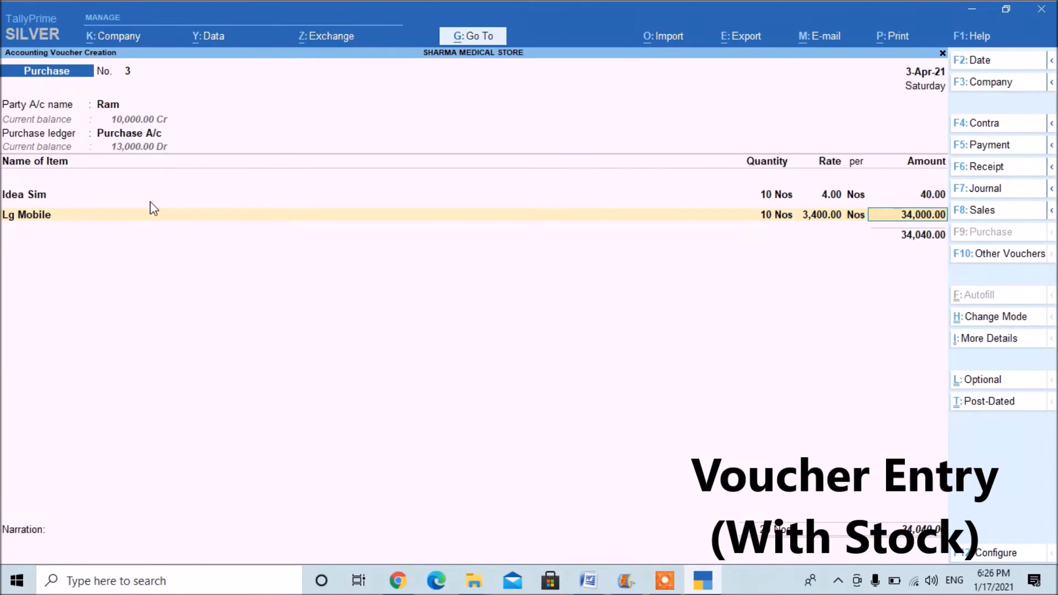
pyautogui.press('Down')
pyautogui.press('Down')
pyautogui.press('Down')
pyautogui.press('Down')
pyautogui.press('Down')
pyautogui.press('Down')
pyautogui.press('Return')
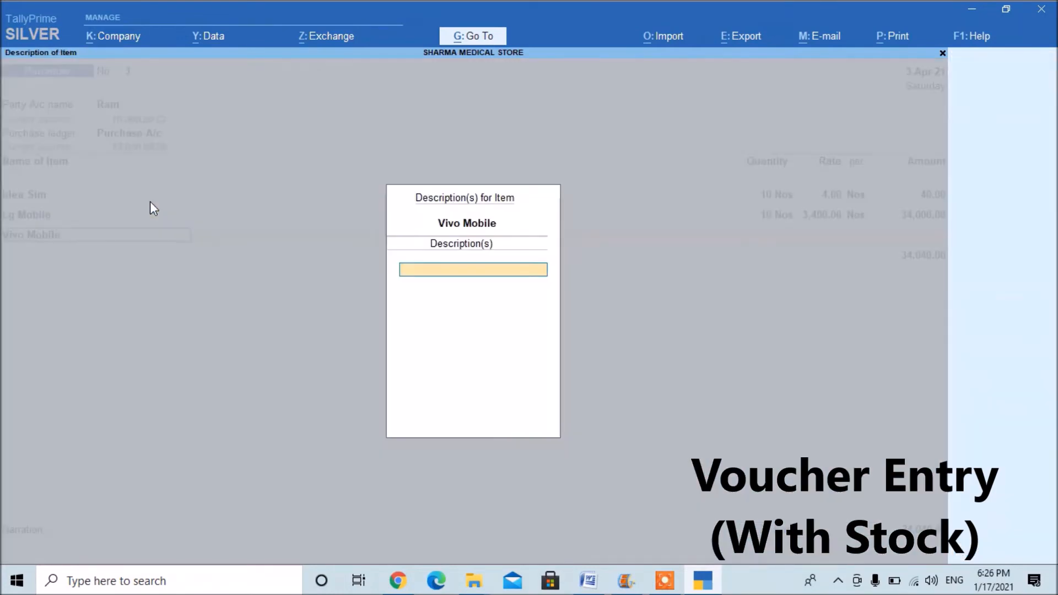
pyautogui.press('Return')
pyautogui.write('23')
pyautogui.press('Return')
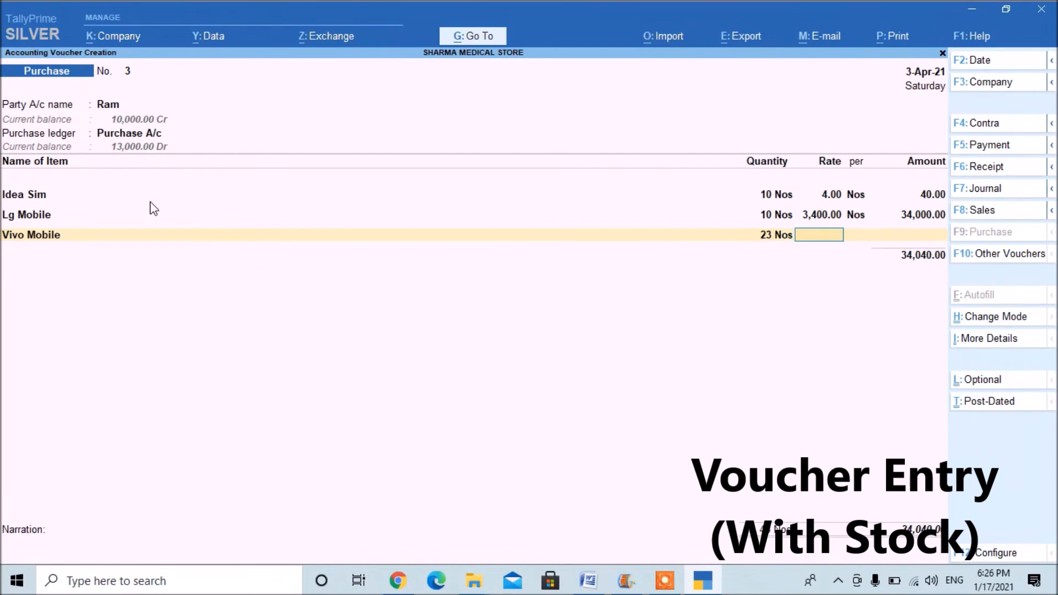
pyautogui.write('4000')
pyautogui.press('Return')
pyautogui.press('Return')
# End the purchase item list, set the GST/e-Way Bill details option to No, and save the voucher without a narration.
pyautogui.press('Return')
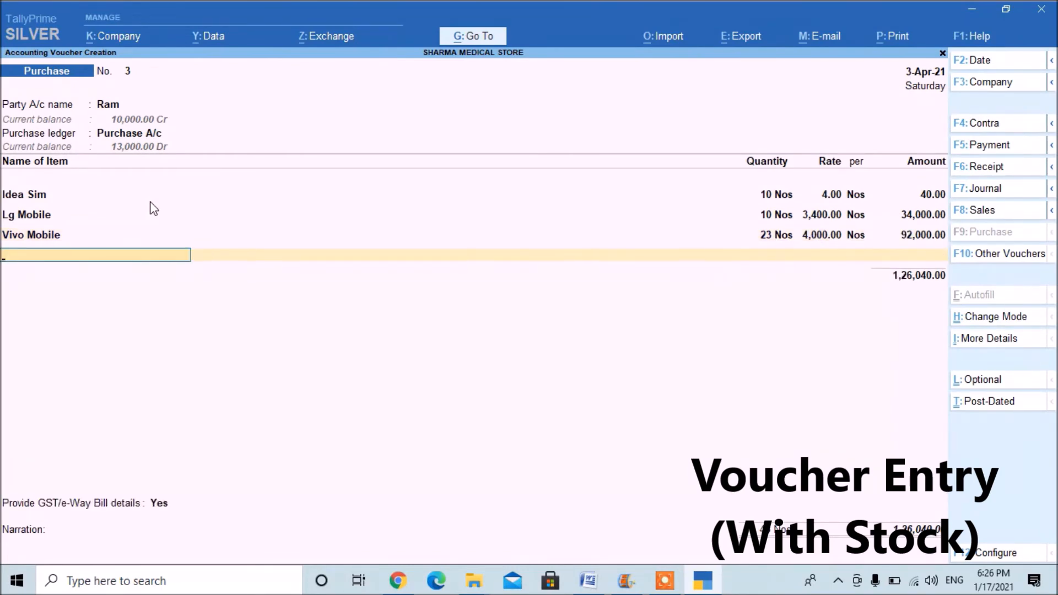
pyautogui.press('Return')
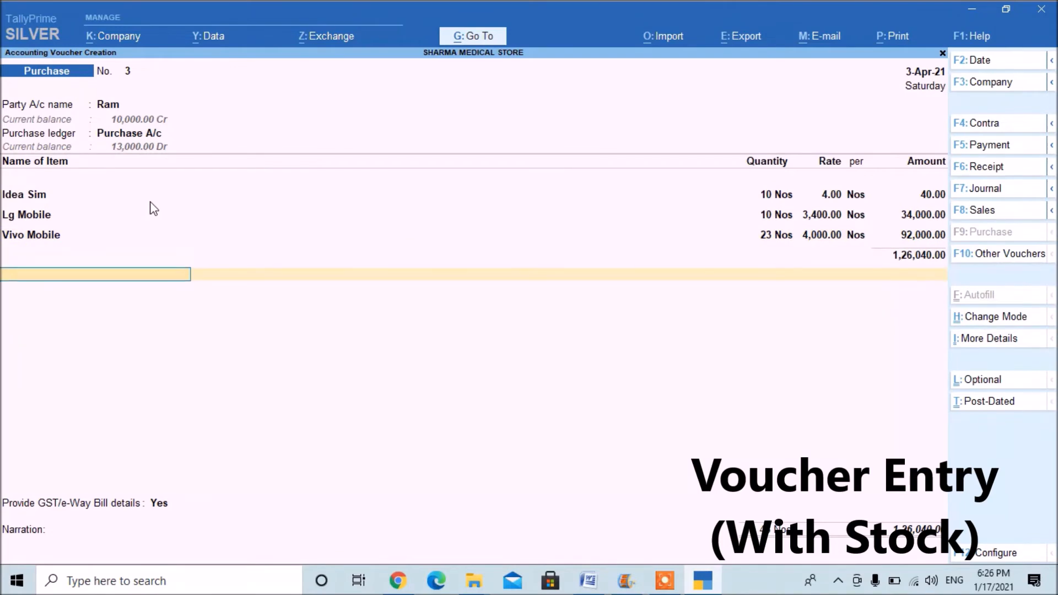
pyautogui.press('BackSpace')
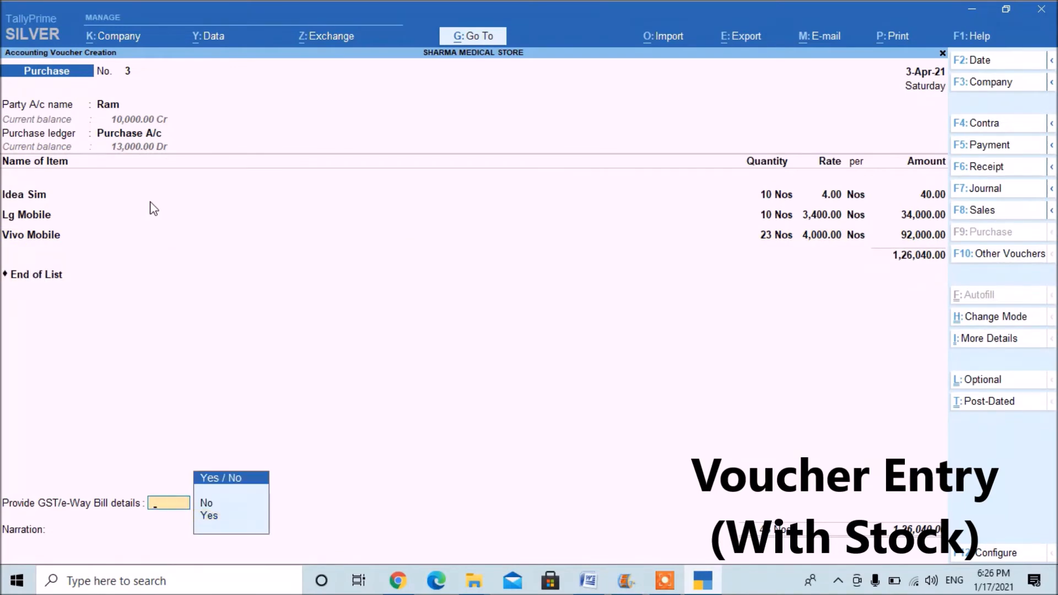
pyautogui.press('Down')
pyautogui.press('Up')
pyautogui.press('Return')
pyautogui.press('Down')
pyautogui.press('Return')
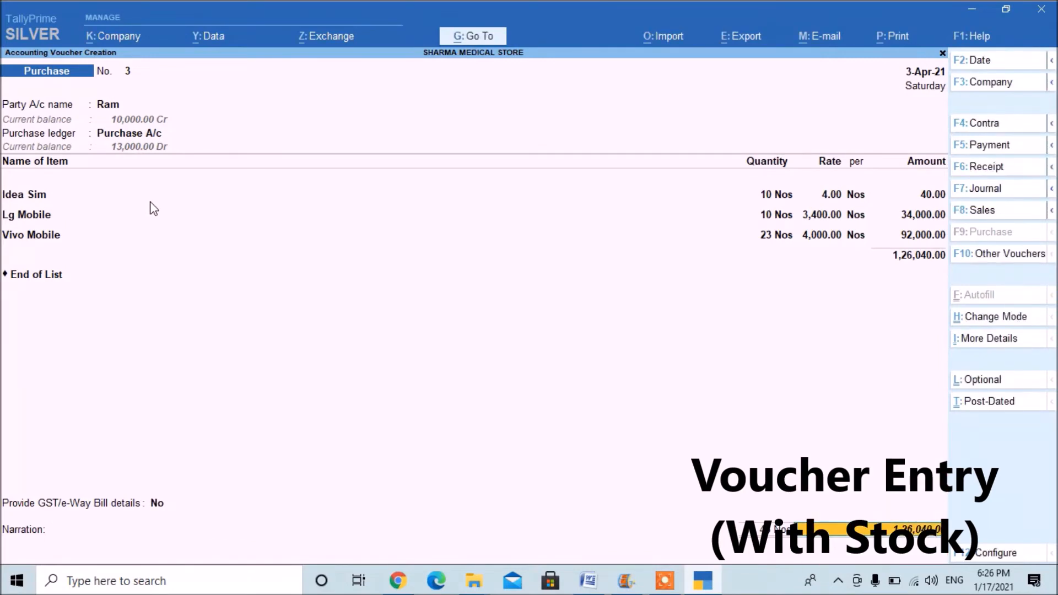
pyautogui.press('Return')
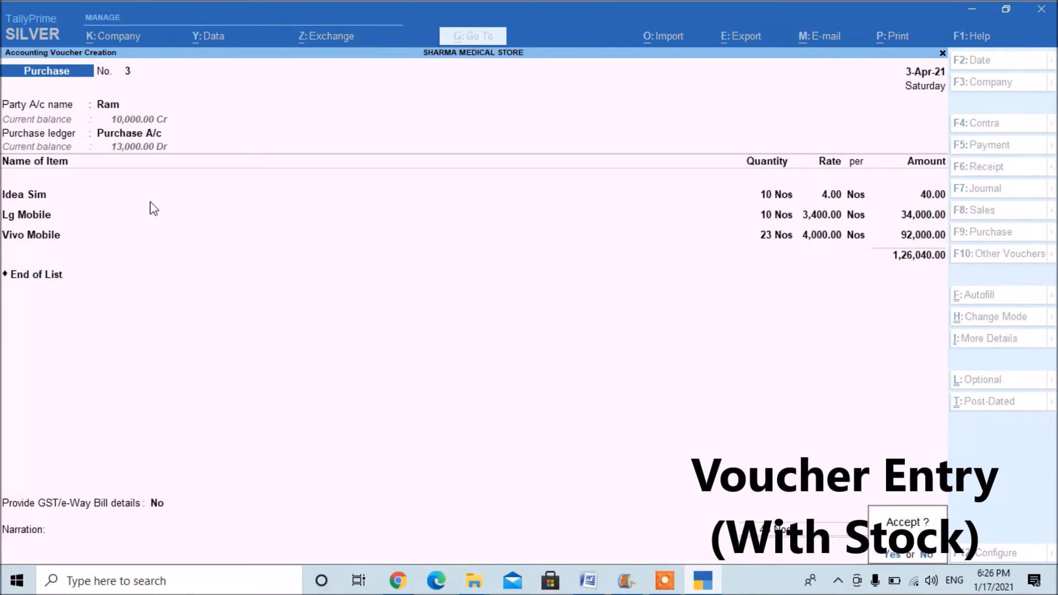
pyautogui.press('Return')
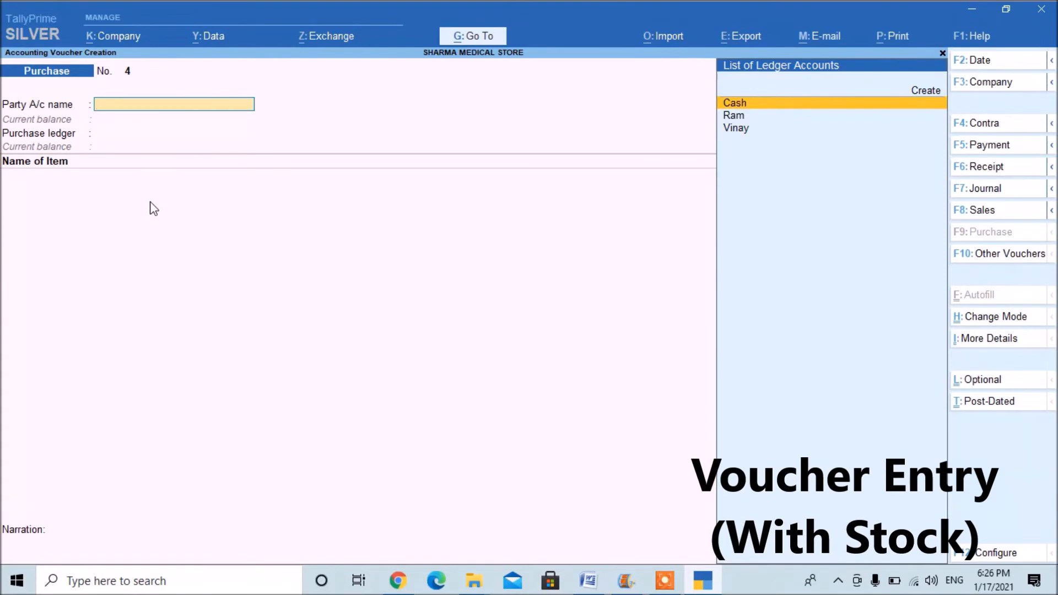
# Start a sales voucher with Cash as the party account and Sales A/c as the sales ledger, accepting the default party details.
pyautogui.press('F7')
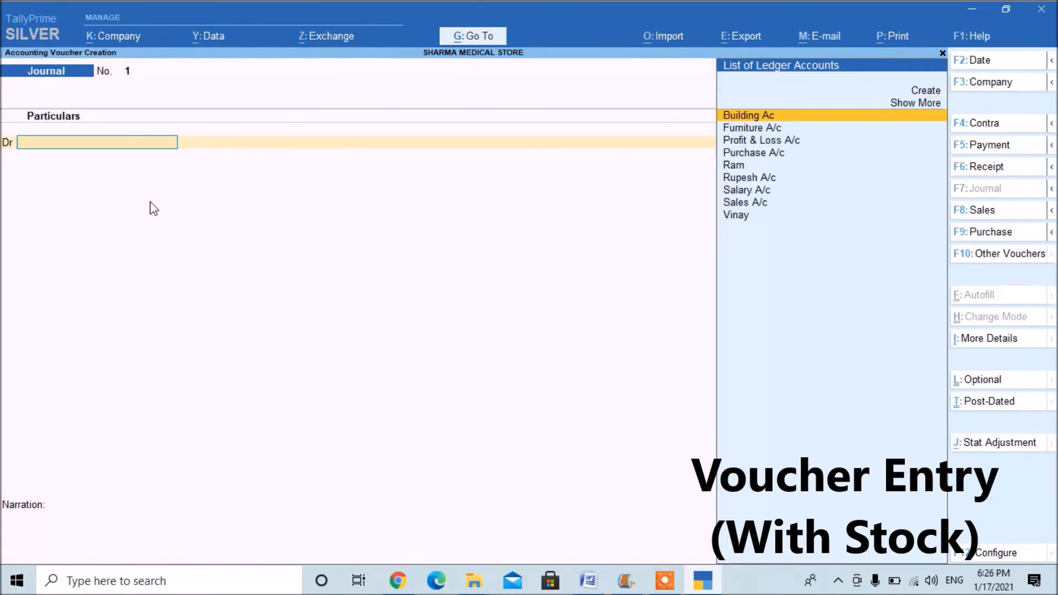
pyautogui.press('F6')
pyautogui.press('F7')
pyautogui.press('F8')
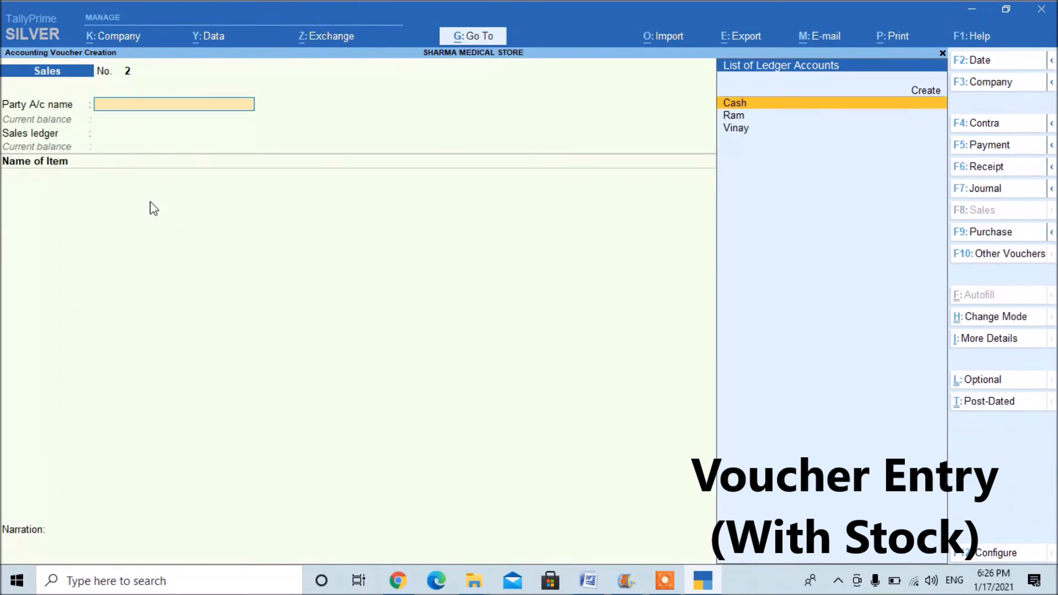
pyautogui.press('Return')
pyautogui.hotkey('ctrl', 'a')
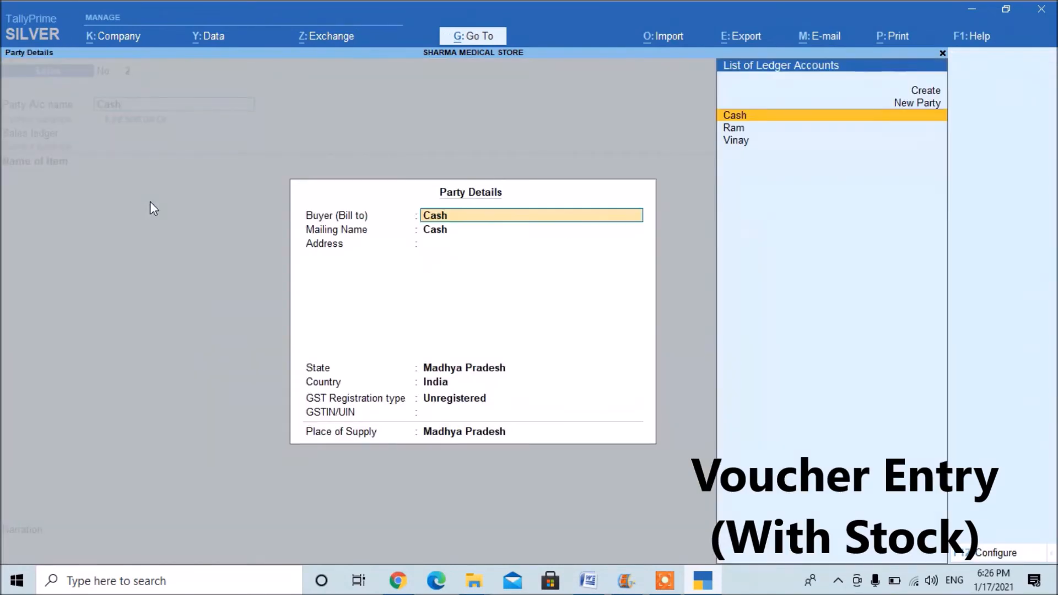
pyautogui.press('Return')
pyautogui.hotkey('ctrl', 'a')
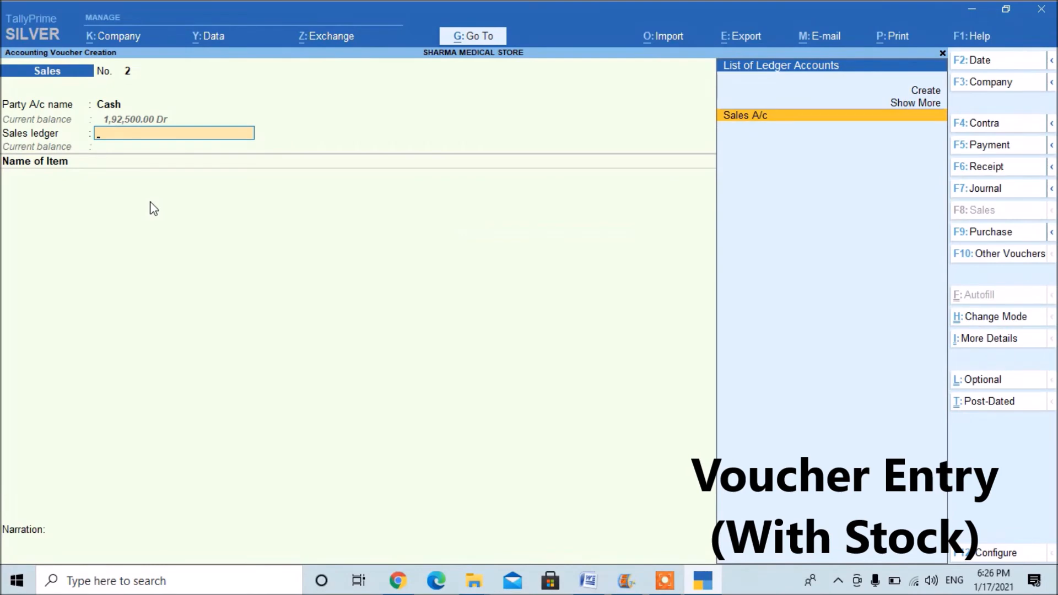
pyautogui.press('Return')
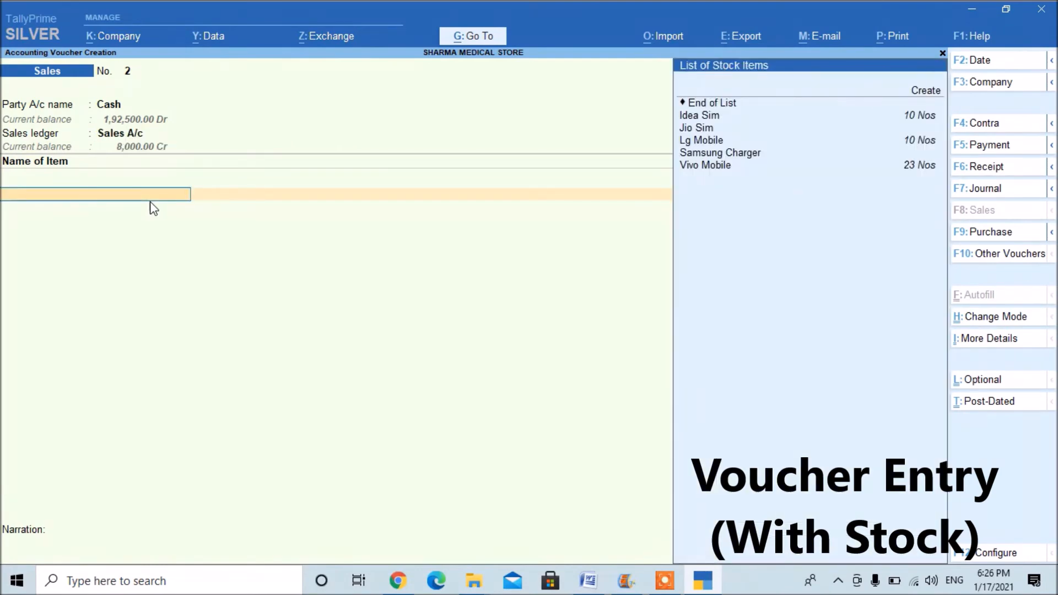
# Choose Idea Sim as the first item of the sales voucher, without a description.
pyautogui.press('Down')
pyautogui.press('Down')
pyautogui.press('Down')
pyautogui.press('Down')
pyautogui.press('Down')
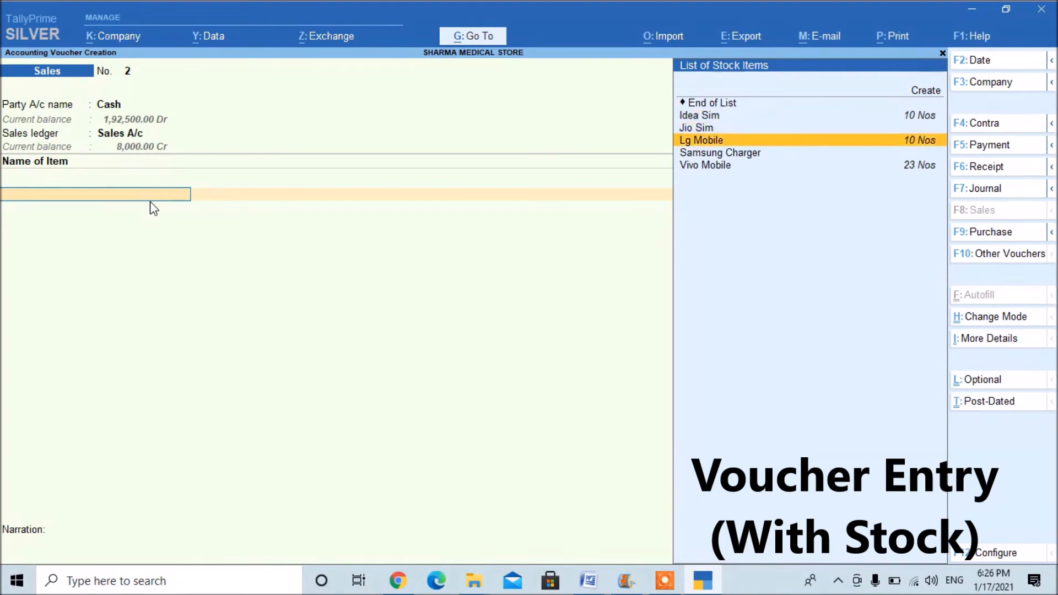
pyautogui.press('Down')
pyautogui.press('Down')
pyautogui.press('Up')
pyautogui.press('Up')
pyautogui.press('Up')
pyautogui.press('Up')
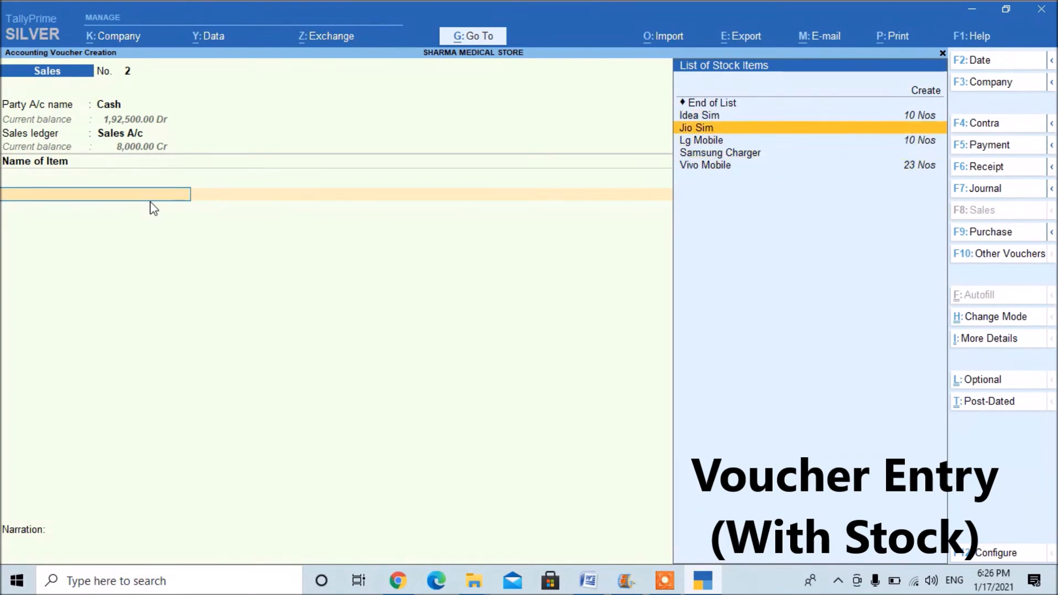
pyautogui.press('Return')
# Set the Idea Sim sales line to a quantity of 8 Nos at a rate of 10.
pyautogui.press('Return')
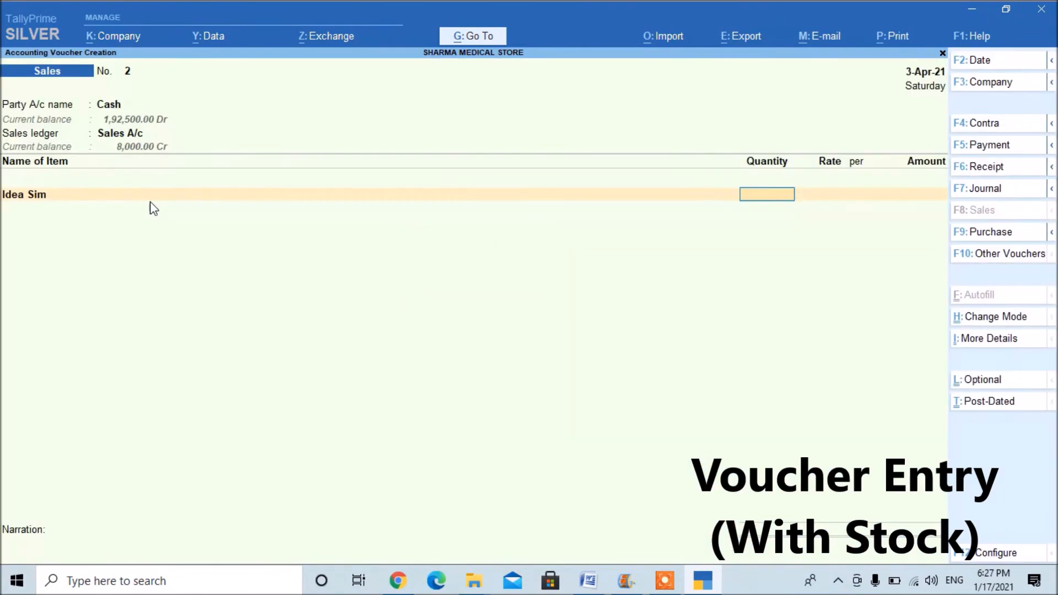
pyautogui.write('8')
pyautogui.press('Return')
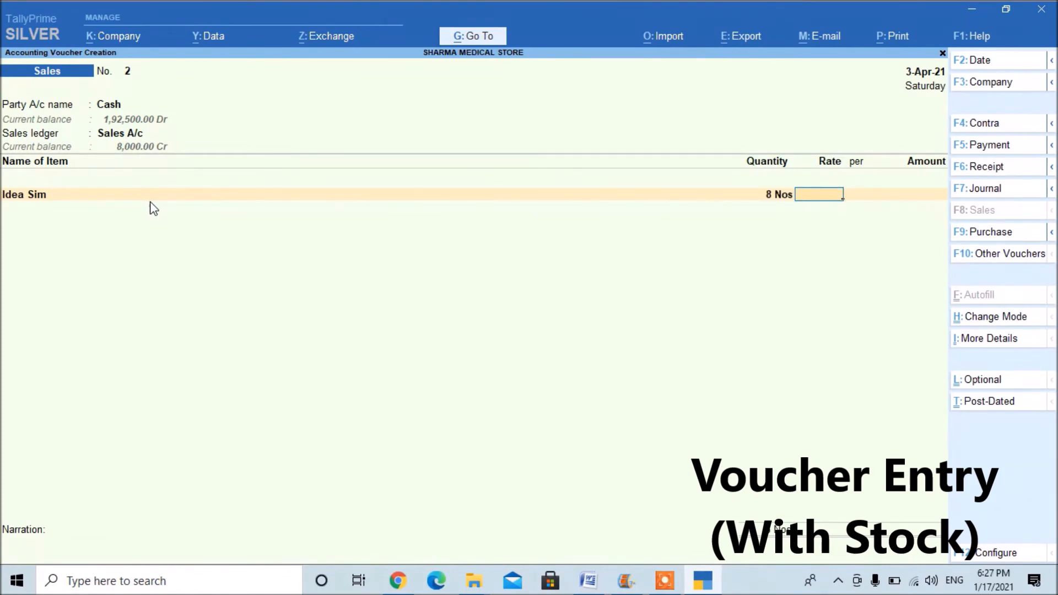
pyautogui.write('10')
pyautogui.press('Return')
pyautogui.press('Return')
pyautogui.press('Return')
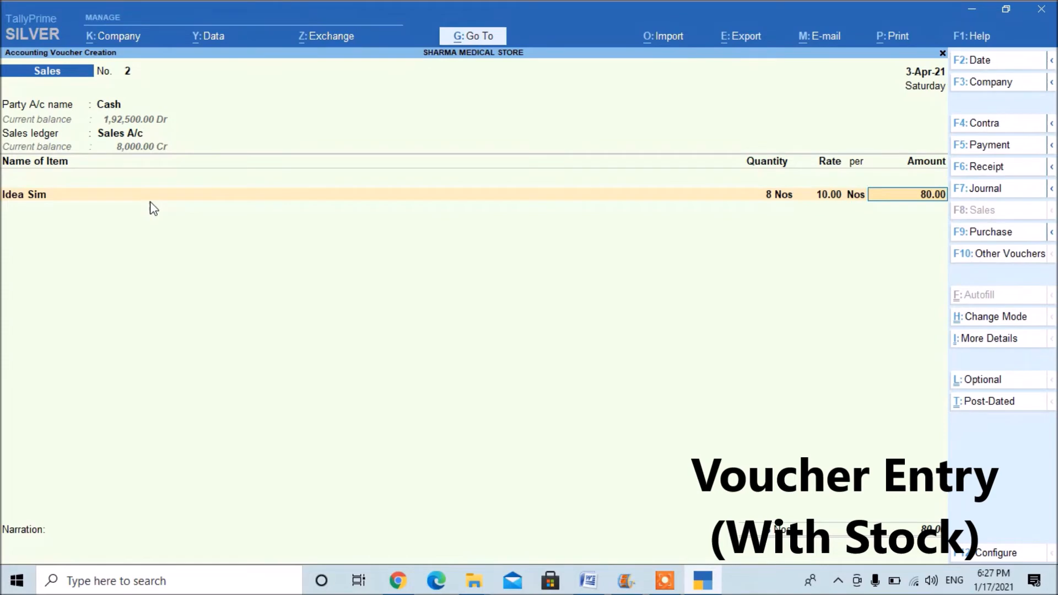
# Add Lg Mobile as the second sales item with a quantity of 7 Nos at a rate of 5,000.
pyautogui.press('Down')
pyautogui.press('Down')
pyautogui.press('Down')
pyautogui.press('Return')
pyautogui.press('Return')
pyautogui.write('15')
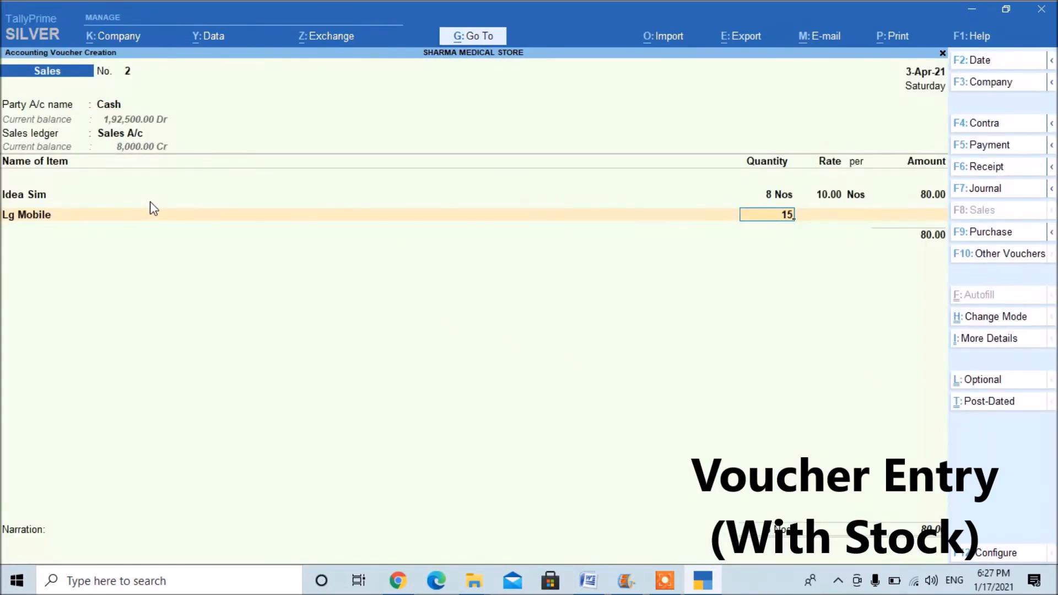
pyautogui.press('Return')
pyautogui.press('BackSpace')
pyautogui.write('7')
pyautogui.press('Return')
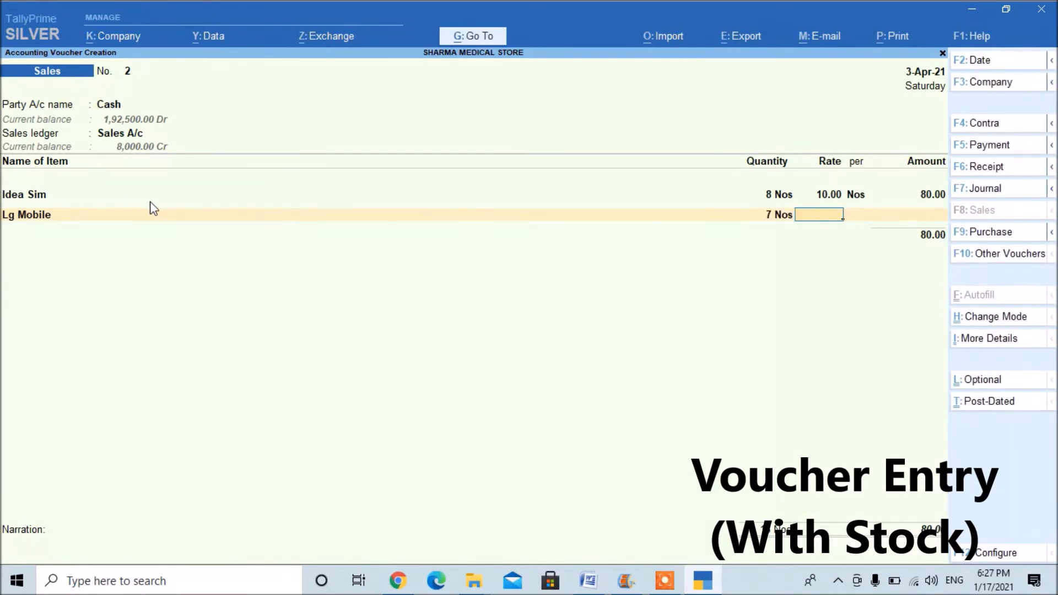
pyautogui.write('5')
pyautogui.write('0')
pyautogui.press('Return')
# Add Vivo Mobile as the third sales item with a quantity of 20 Nos at a rate of 6,000.
pyautogui.press('Return')
pyautogui.press('Return')
pyautogui.press('Down')
pyautogui.press('Down')
pyautogui.press('Down')
pyautogui.press('Down')
pyautogui.press('Down')
pyautogui.press('Return')
pyautogui.press('Return')
pyautogui.write('20')
pyautogui.press('Return')
pyautogui.write('6000')
pyautogui.press('Return')
pyautogui.press('Return')
pyautogui.press('Return')
pyautogui.press('Return')
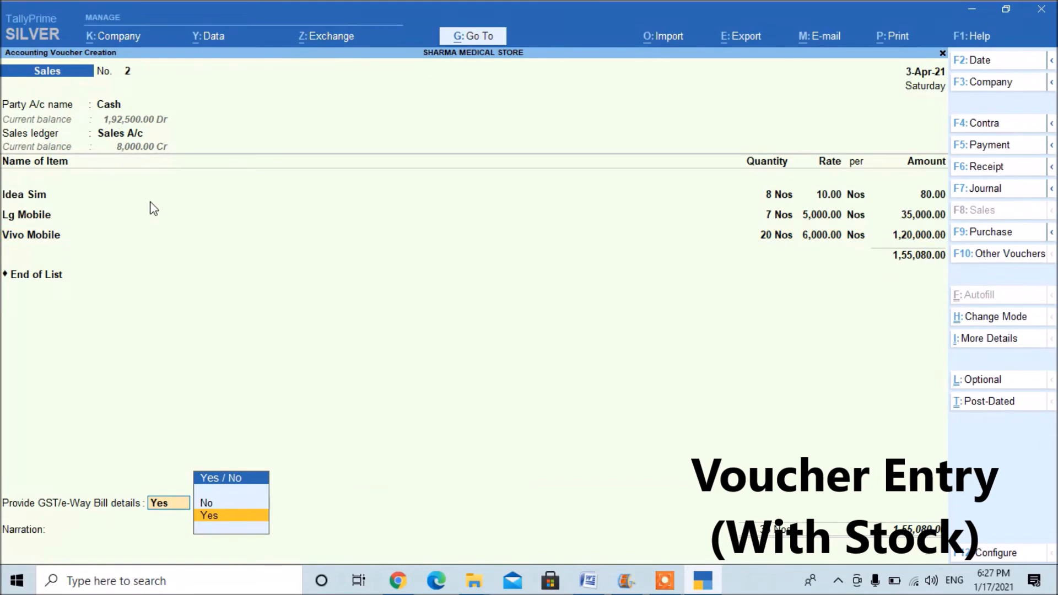
# Set the sales voucher's GST/e-Way Bill details option to No, save the voucher, and return to the Gateway of Tally.
pyautogui.press('n')
pyautogui.press('Return')
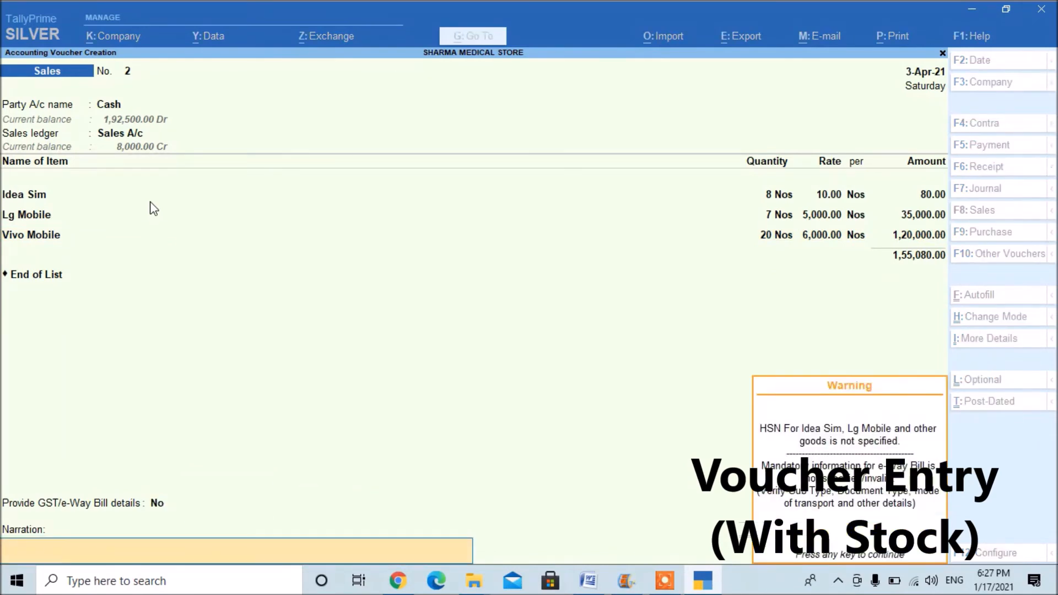
pyautogui.press('Return')
pyautogui.press('Return')
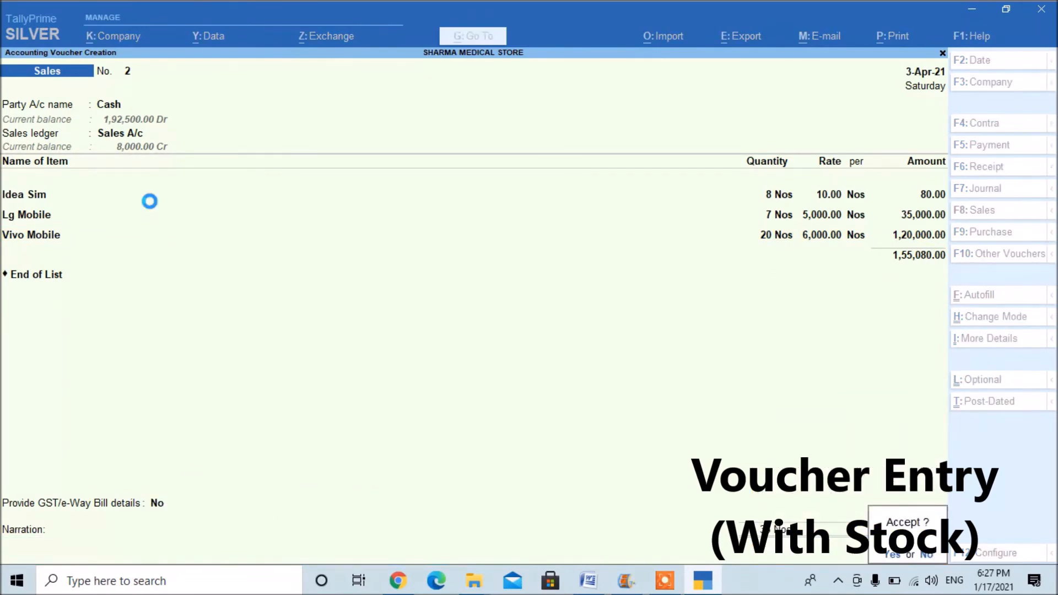
pyautogui.press('Escape')
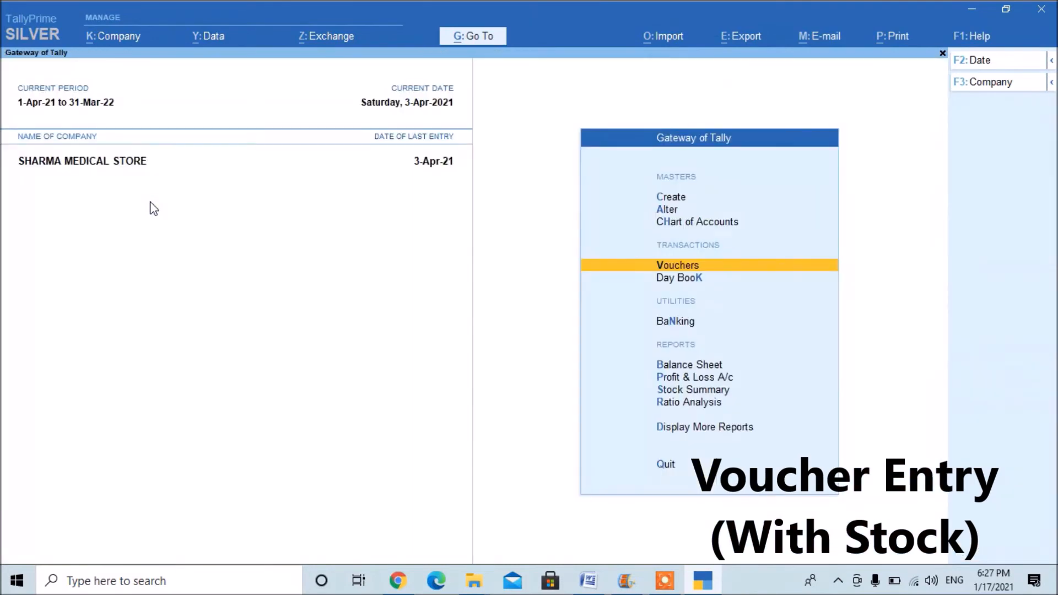
# Open the second Cash sales voucher of 3-Apr-21 from the Day Book.
pyautogui.press('Down')
pyautogui.press('Return')
pyautogui.press('Down')
pyautogui.press('Down')
pyautogui.press('Down')
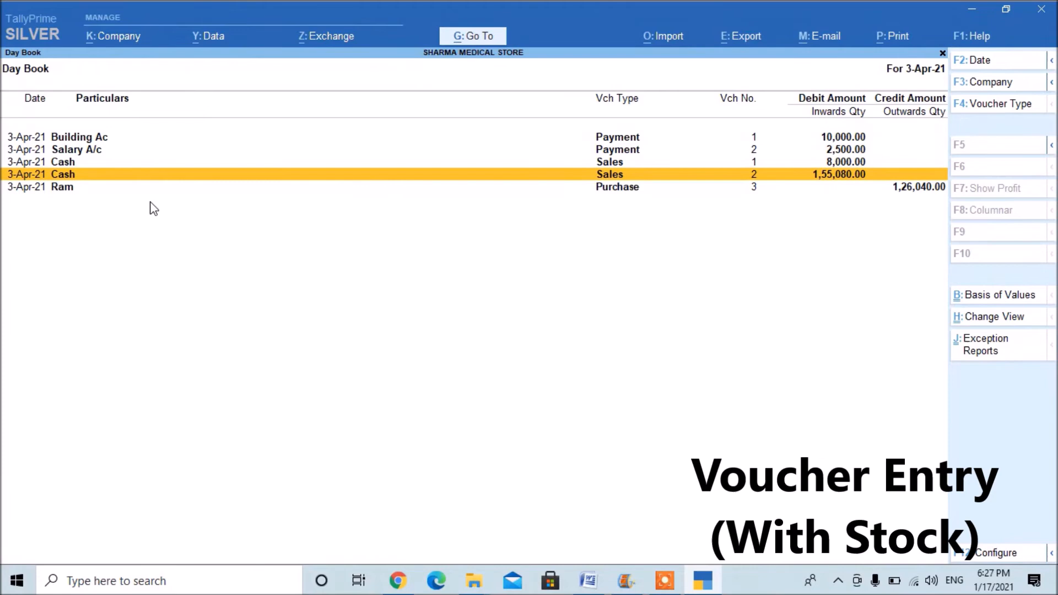
pyautogui.press('Return')
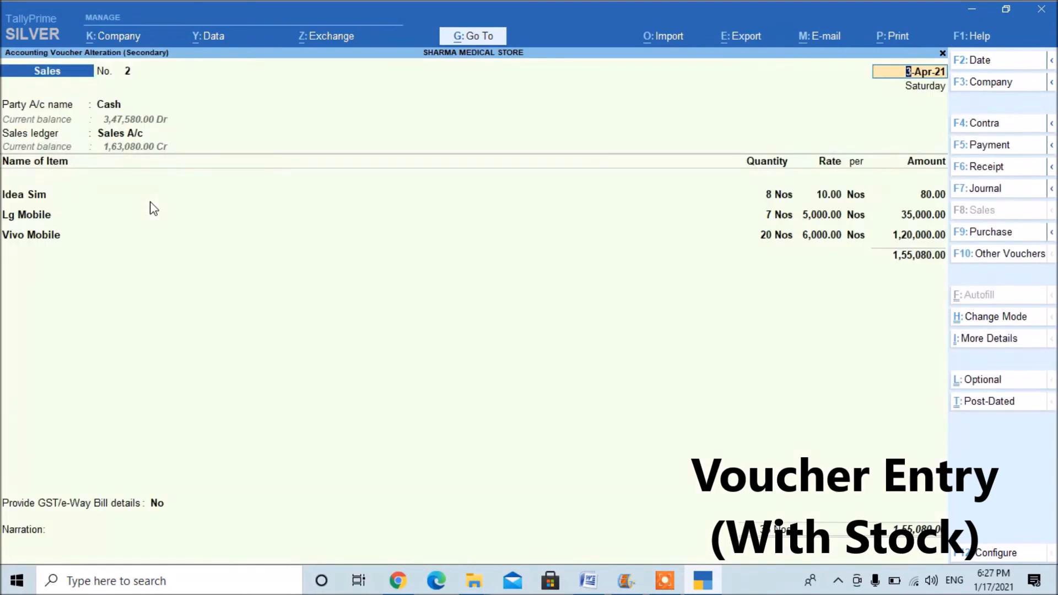
# Examine the enlarged print preview of the sales invoice, and return to the Gateway of Tally without printing it.
pyautogui.hotkey('ctrl', 'p')
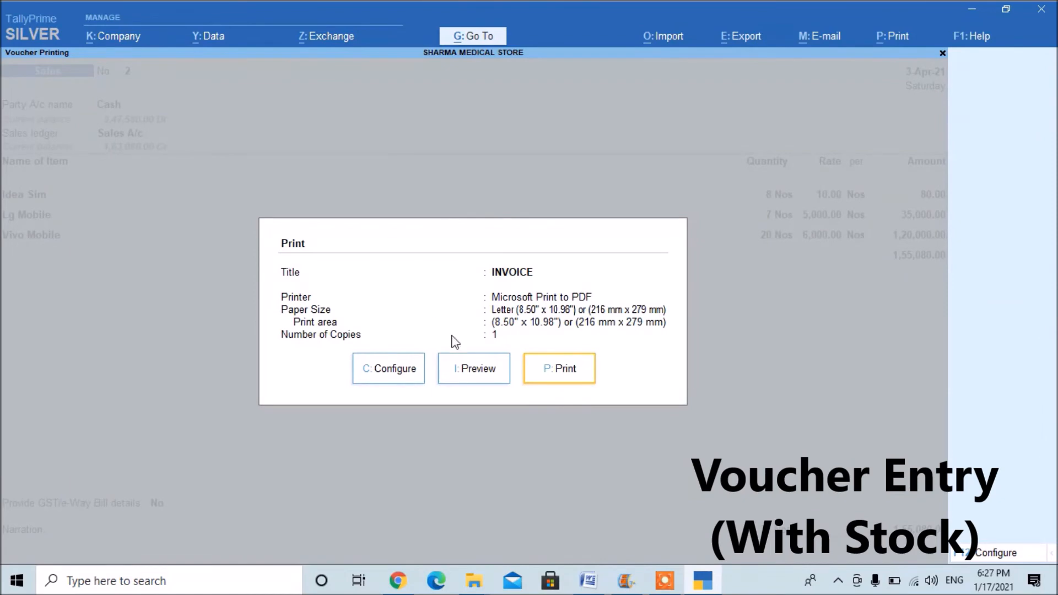
pyautogui.click(481, 368)
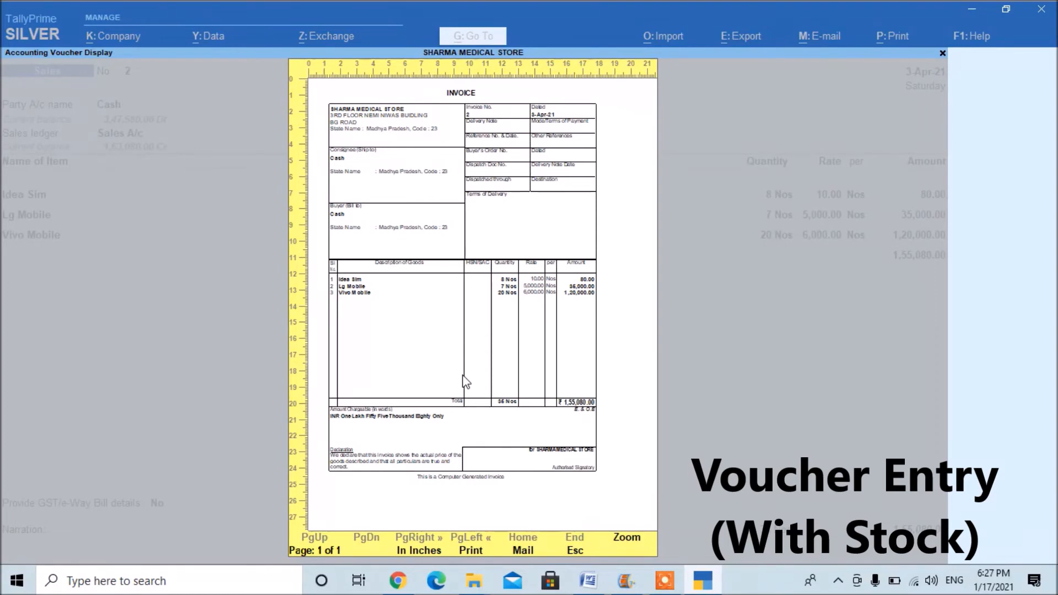
pyautogui.click(465, 381)
pyautogui.scroll(-5, 465, 381)
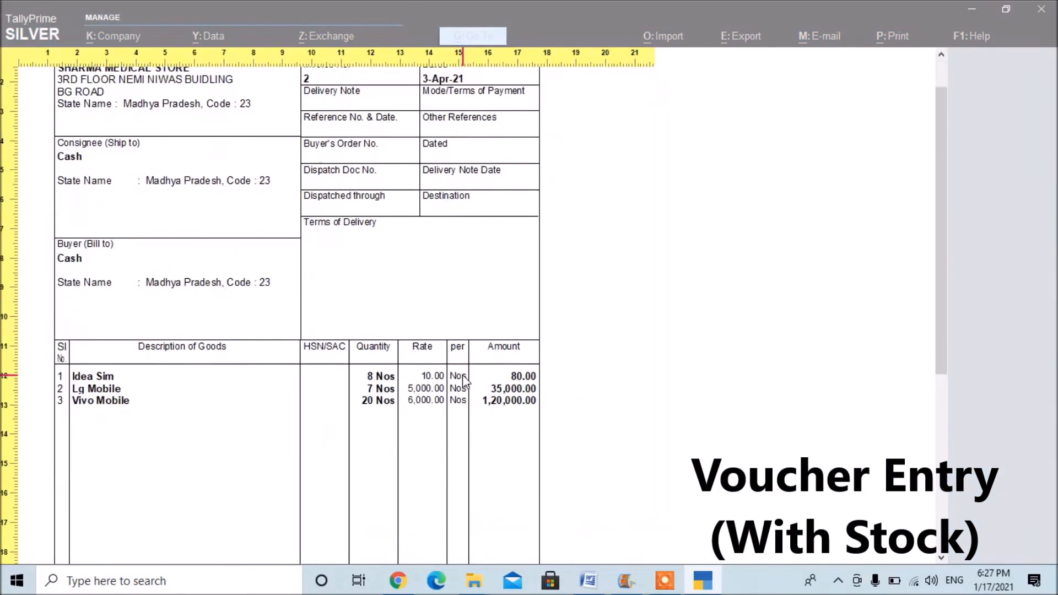
pyautogui.scroll(5, 465, 381)
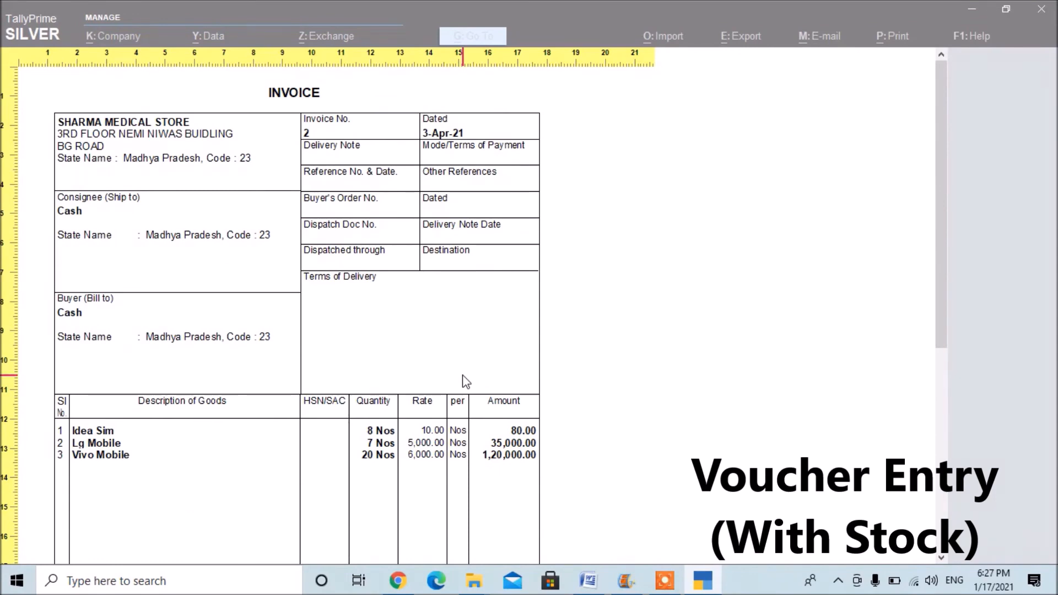
pyautogui.click(466, 381)
pyautogui.press('Escape')
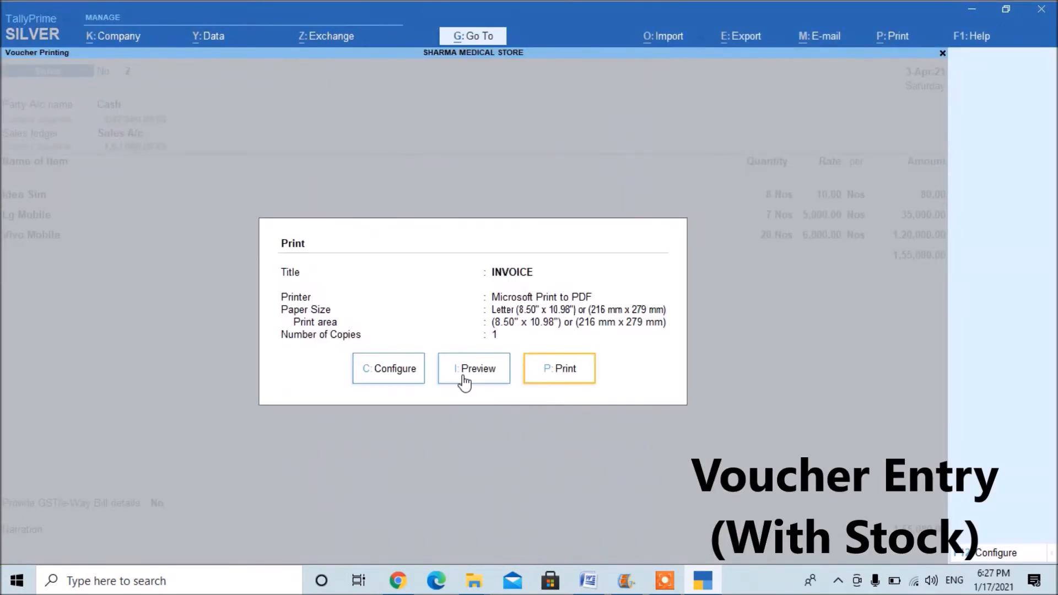
pyautogui.press('Escape')
pyautogui.press('Escape')
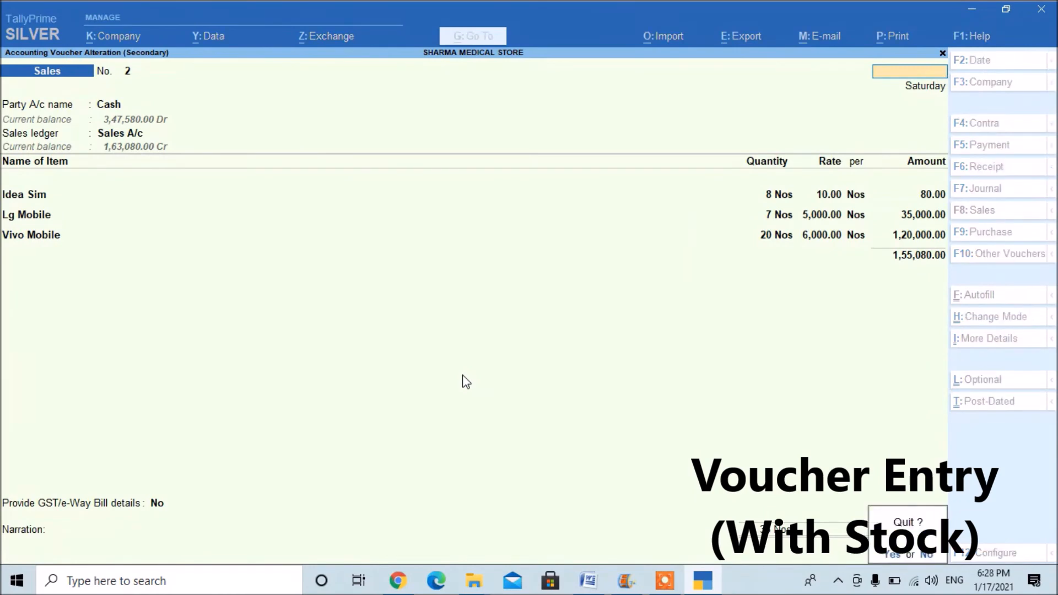
pyautogui.press('Return')
pyautogui.press('Escape')
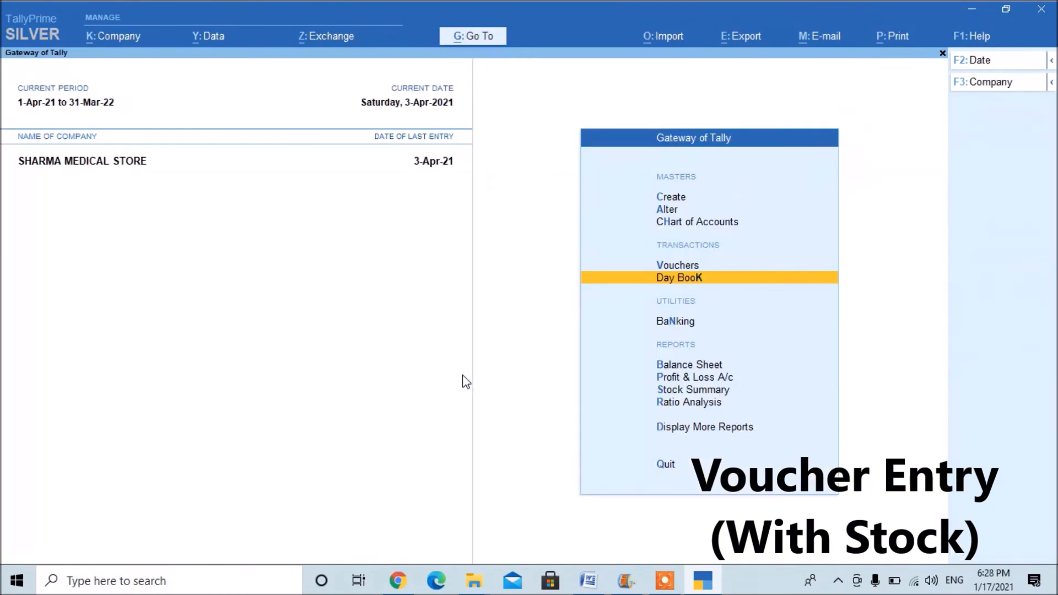
pyautogui.press('Escape')
pyautogui.press('n')
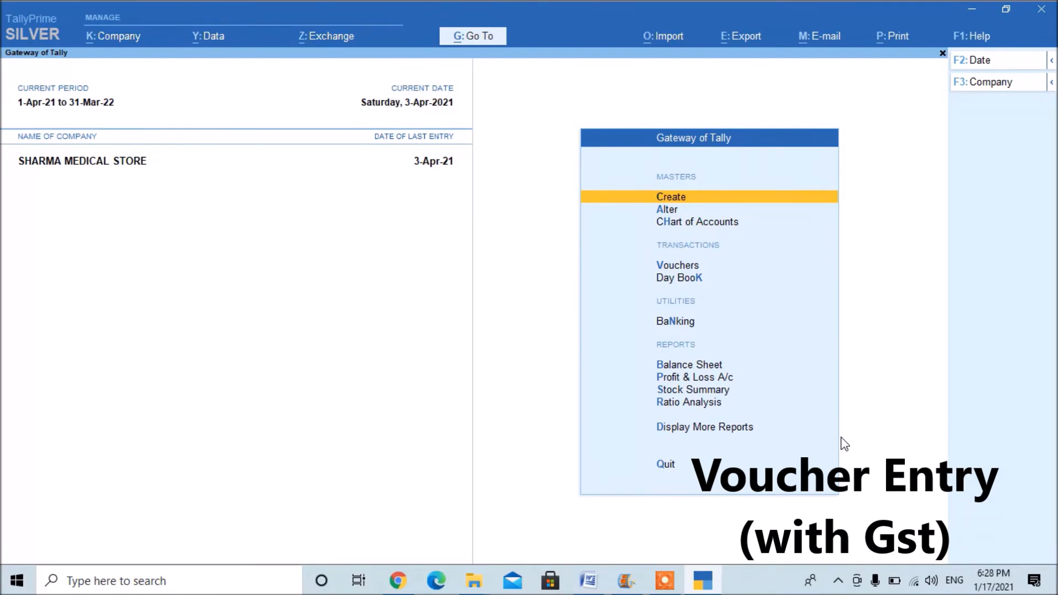
# Open the company's GST details, keeping the state Madhya Pradesh, Regular registration, Assessee of Other Territory No and GST applicable from 1-Apr-21.
pyautogui.press('F11')
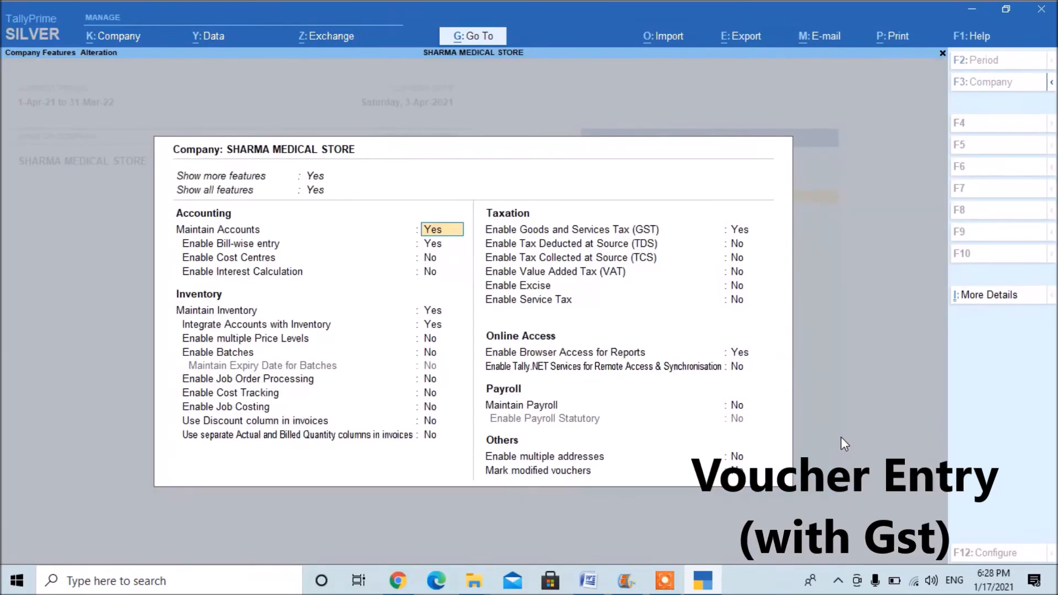
pyautogui.press('Return')
pyautogui.press('Return')
pyautogui.press('Return')
pyautogui.press('Return')
pyautogui.press('Return')
pyautogui.press('Return')
pyautogui.press('Return')
pyautogui.press('Return')
pyautogui.press('Return')
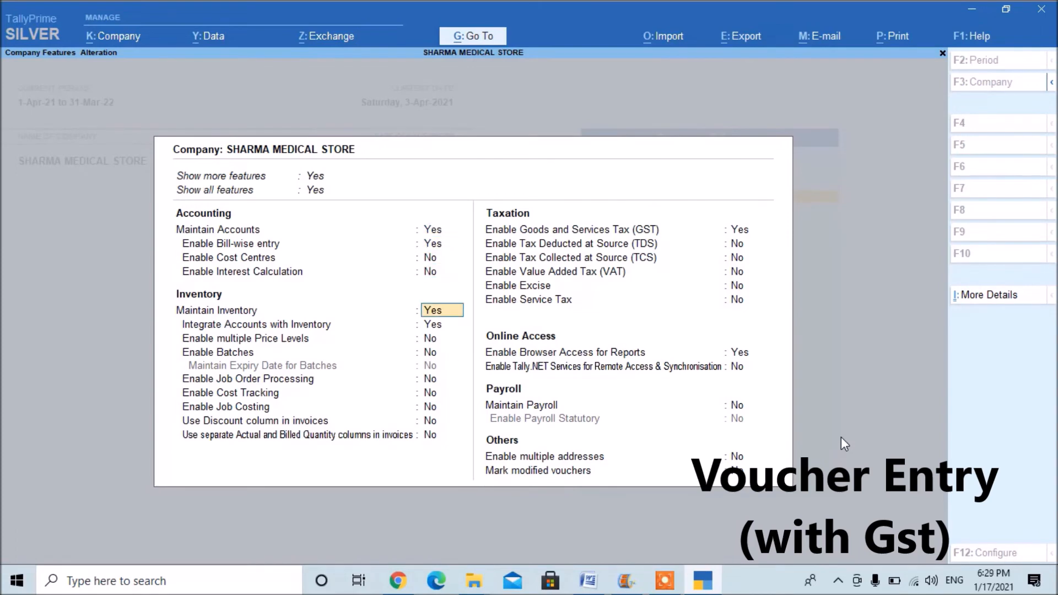
pyautogui.press('Return')
pyautogui.press('Return')
pyautogui.press('Return')
pyautogui.press('Return')
pyautogui.press('Return')
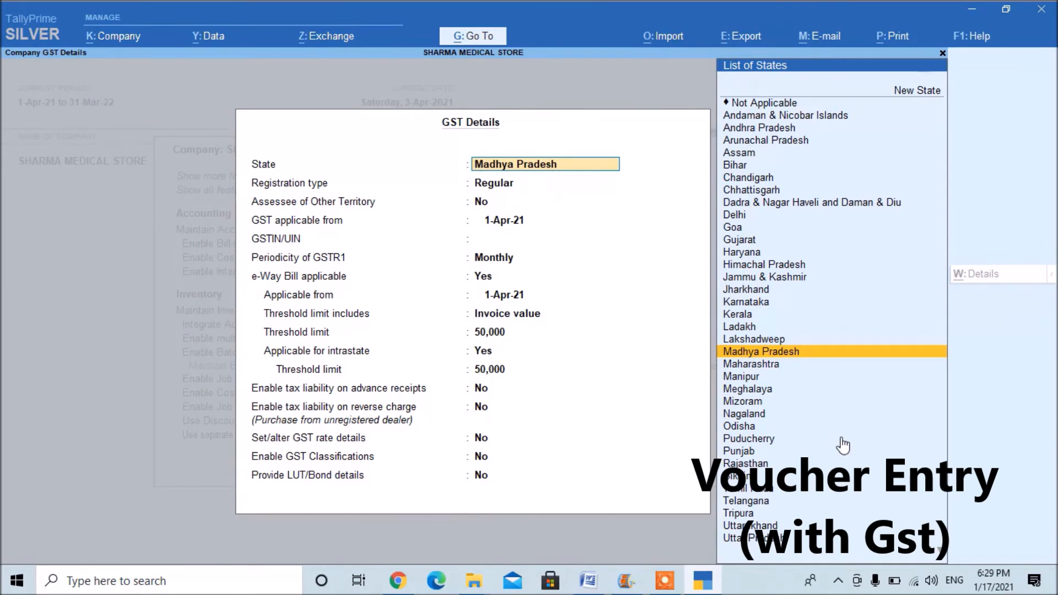
pyautogui.press('Return')
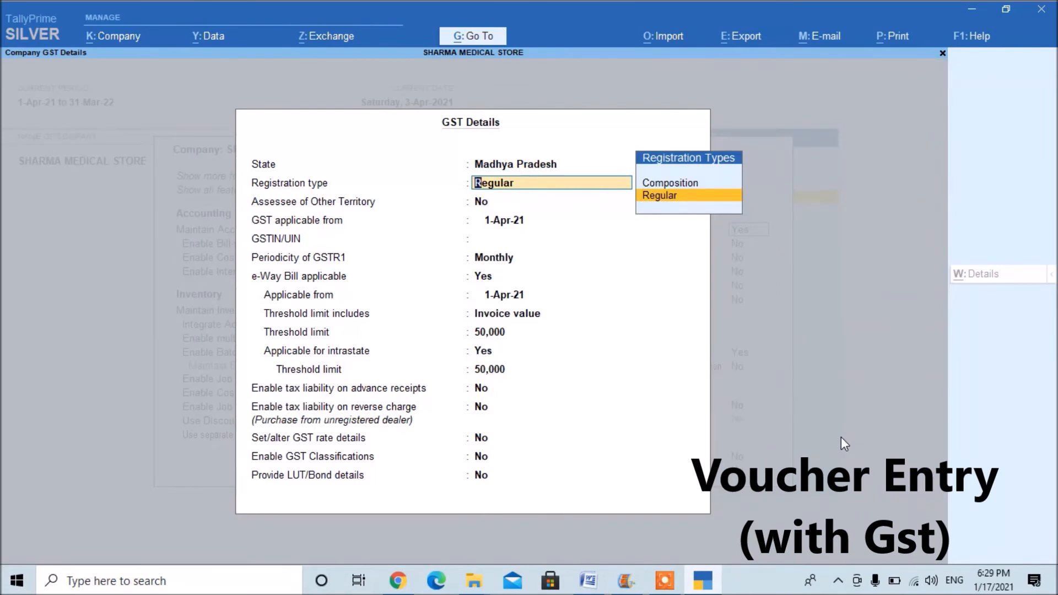
pyautogui.press('Return')
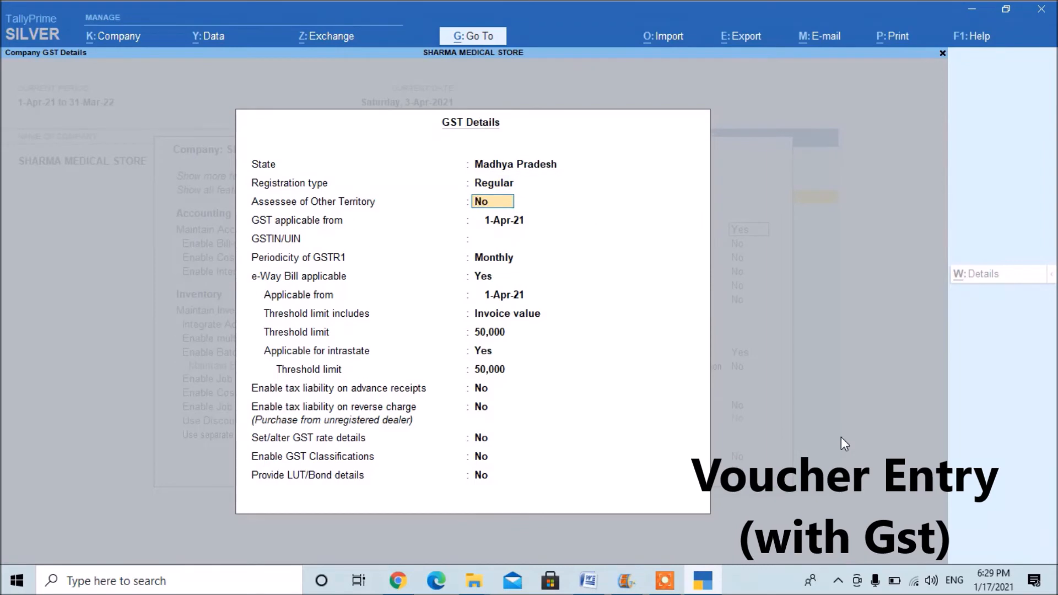
pyautogui.press('Return')
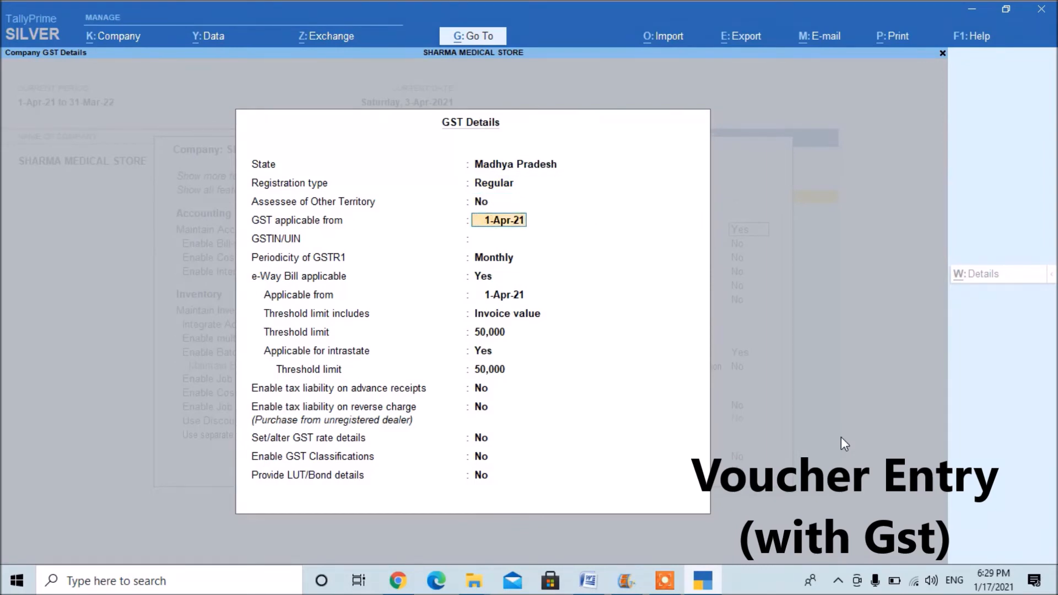
pyautogui.press('Return')
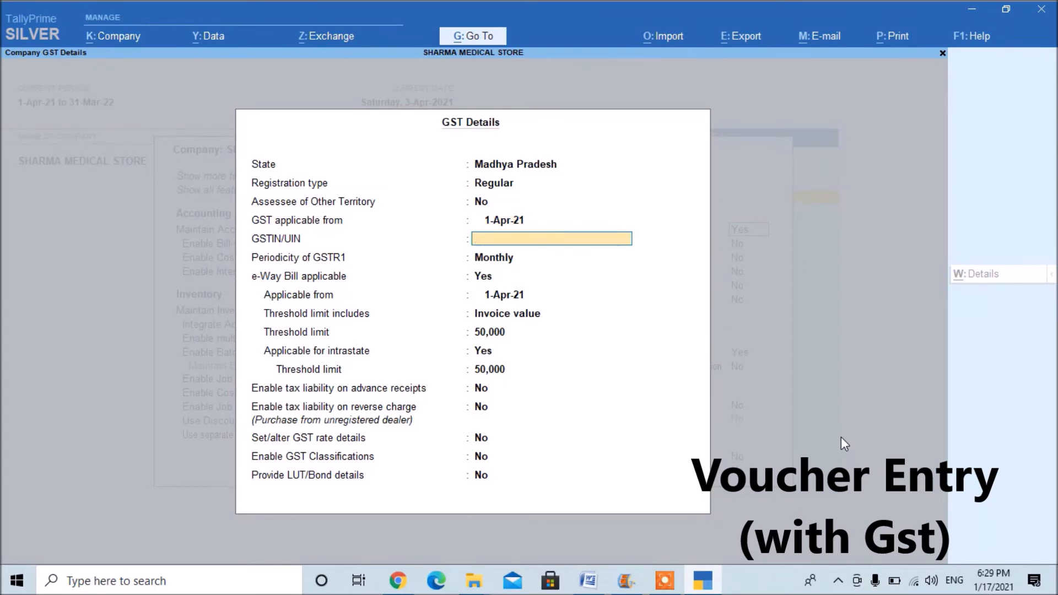
# Enter the company's GSTIN/UIN in the GST details.
pyautogui.write('23')
pyautogui.write('AAAA')
pyautogui.write('A123')
pyautogui.write('4')
pyautogui.write('5')
pyautogui.press('BackSpace')
pyautogui.write('A')
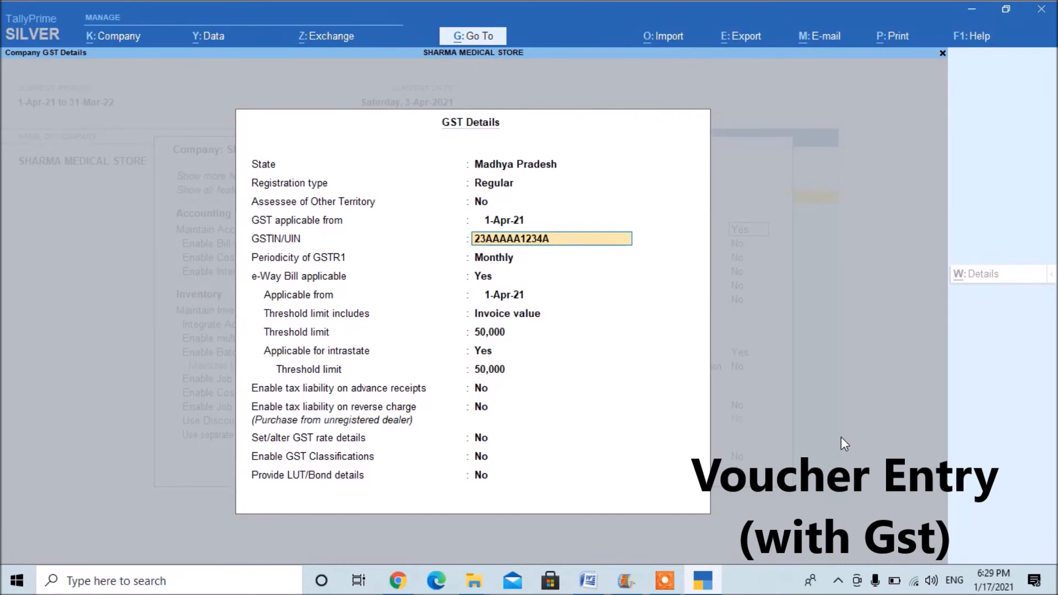
pyautogui.write('3ZX')
pyautogui.press('Return')
# Keep the GSTR1 periodicity as Monthly, and save the GST details and the company features.
pyautogui.press('Return')
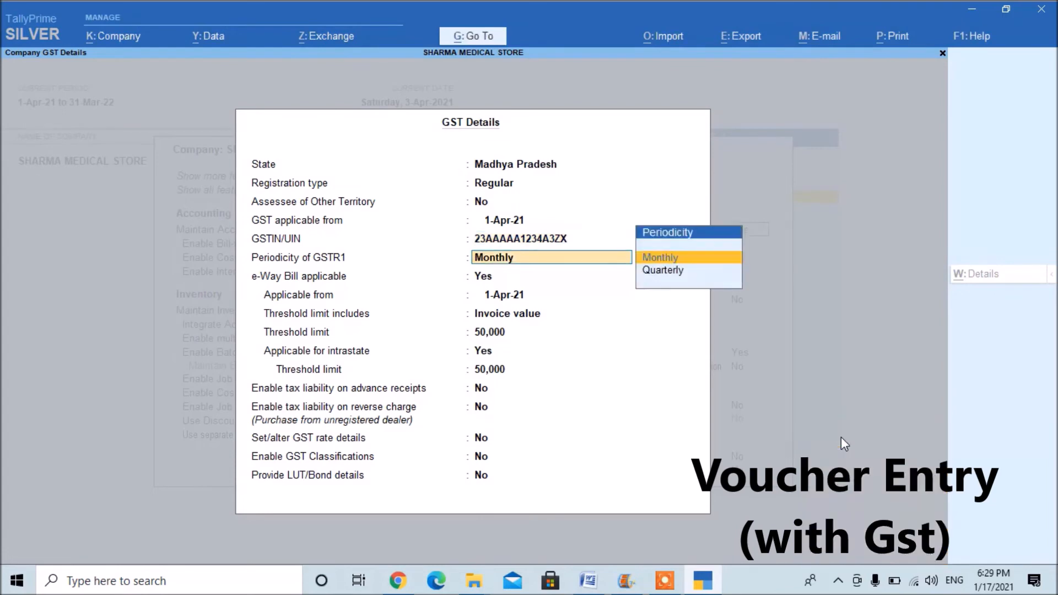
pyautogui.press('Return')
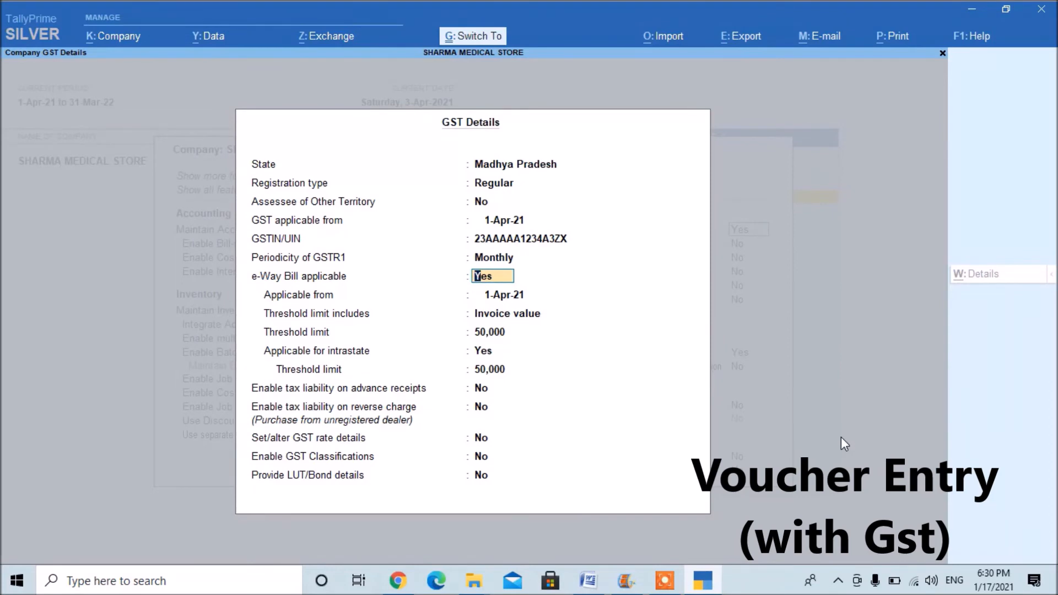
pyautogui.hotkey('ctrl', 'a')
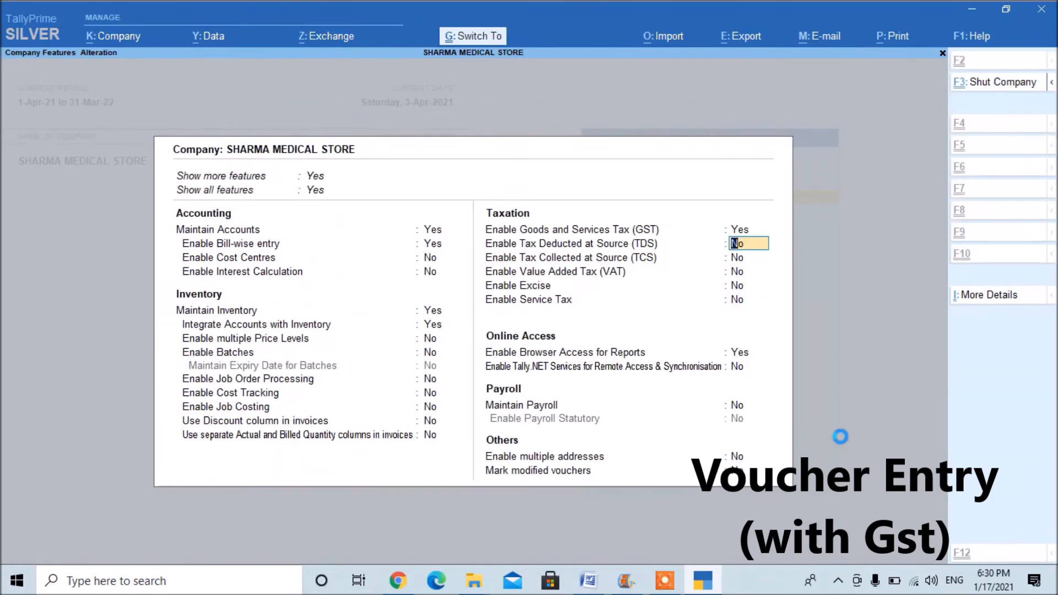
pyautogui.hotkey('ctrl', 'a')
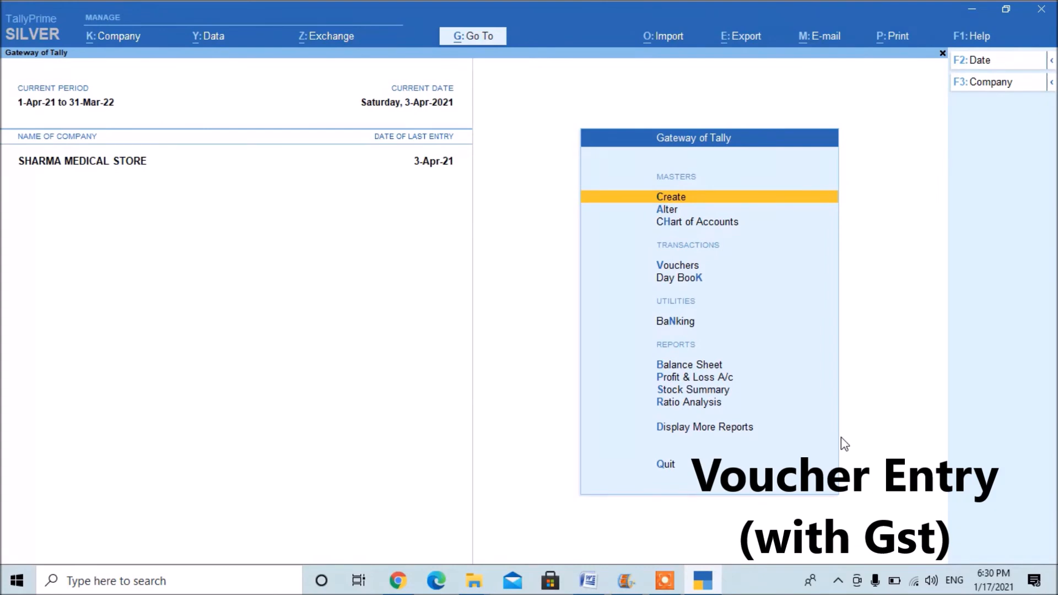
# Create a ledger named Puechase Gst under the Purchase Accounts group.
pyautogui.press('Return')
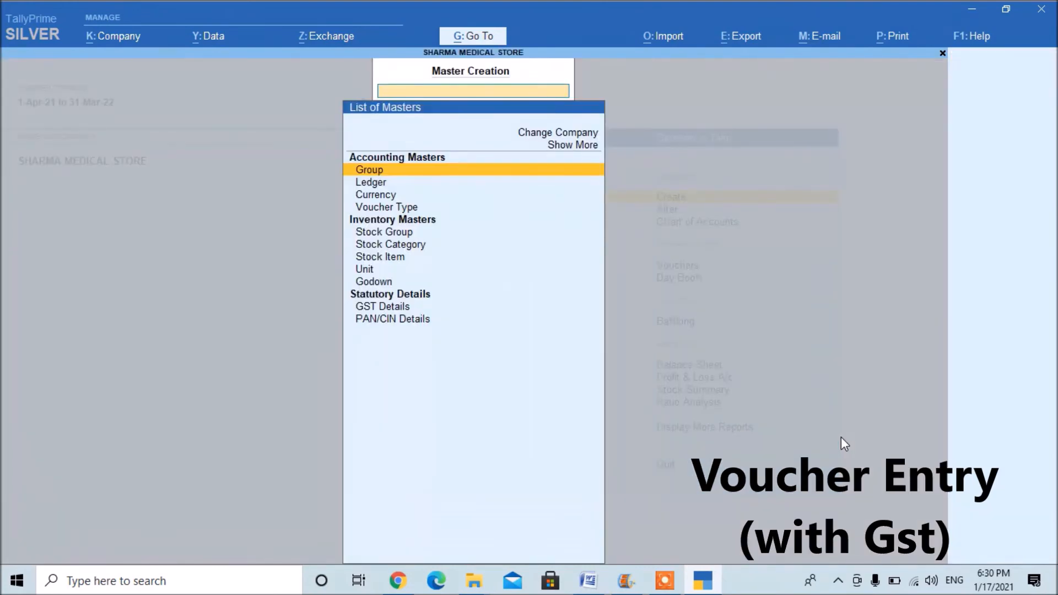
pyautogui.press('Down')
pyautogui.press('Return')
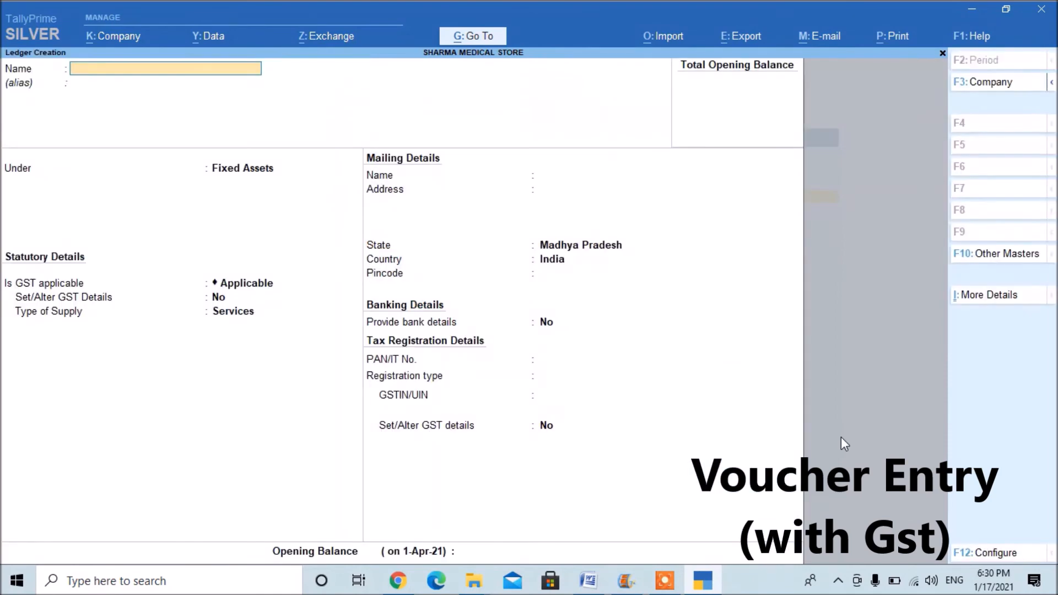
pyautogui.write('Puechase Gst')
pyautogui.press('Return')
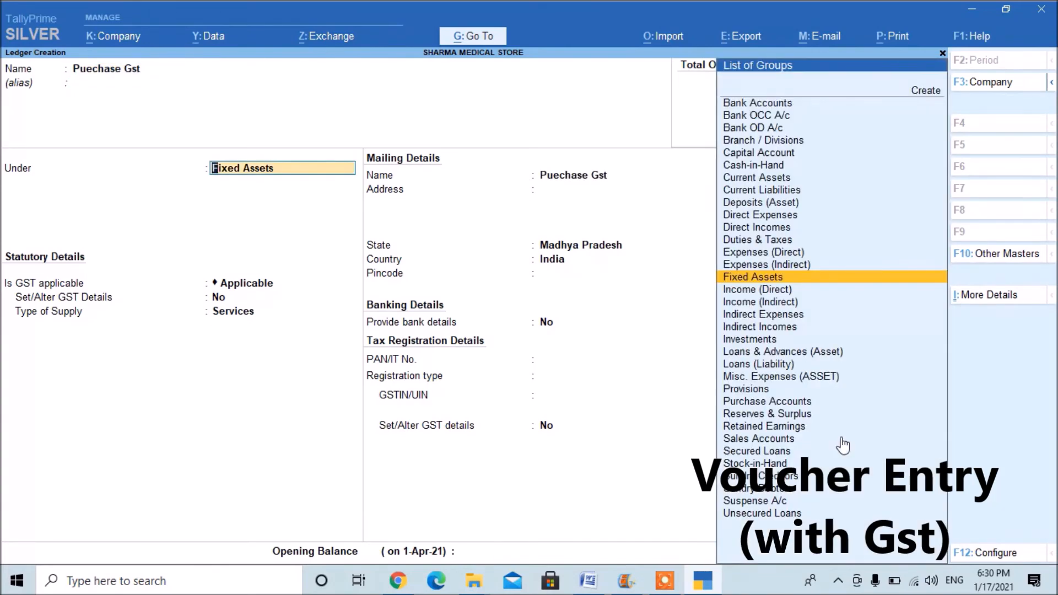
pyautogui.write('Pu')
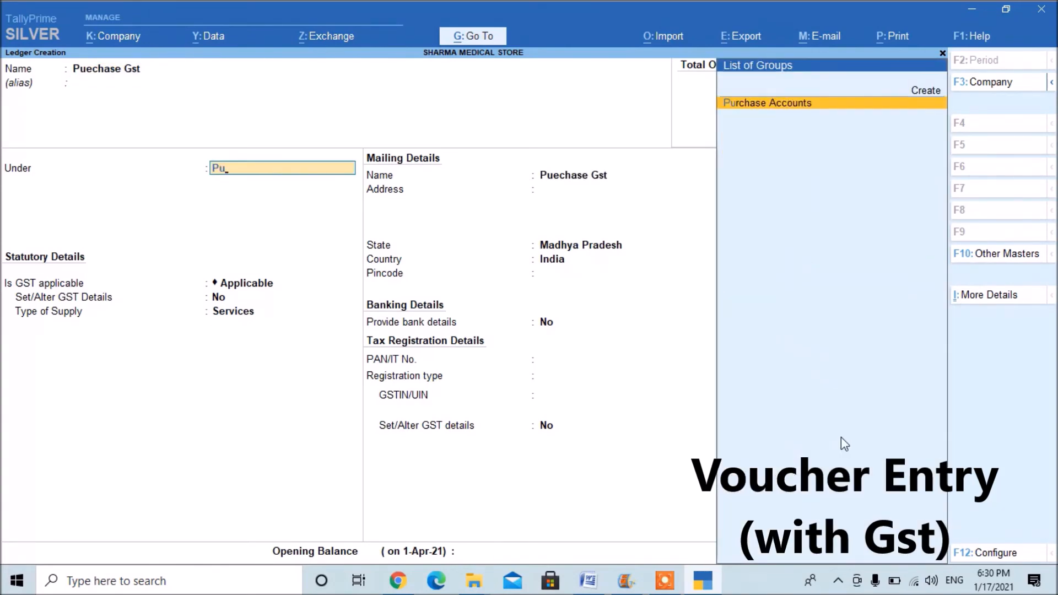
pyautogui.press('Return')
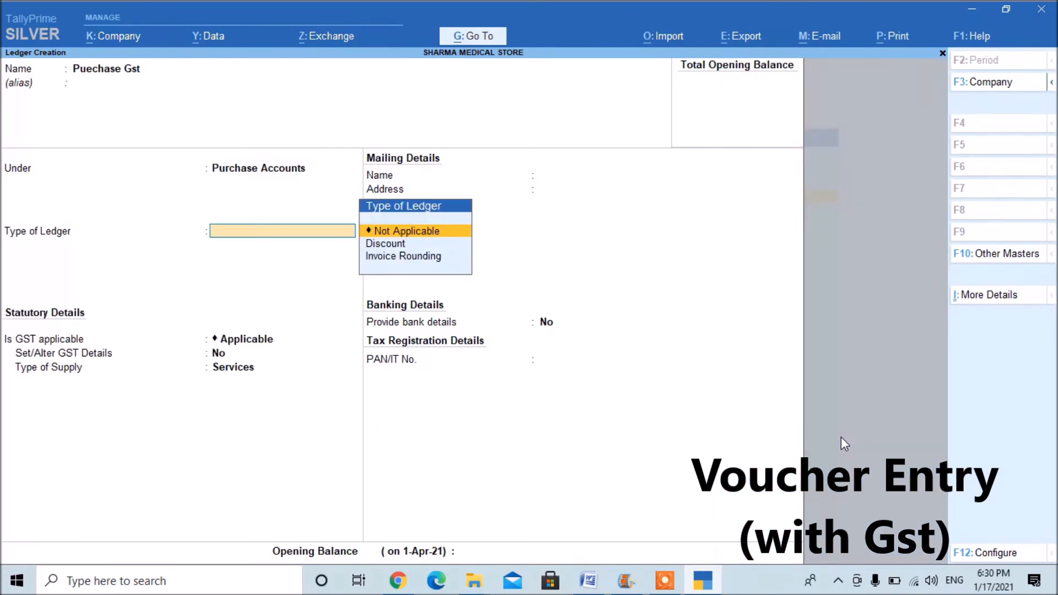
# Set the purchase ledger's type to Not Applicable, GST to Applicable and type of supply to Goods, and save it.
pyautogui.press('Return')
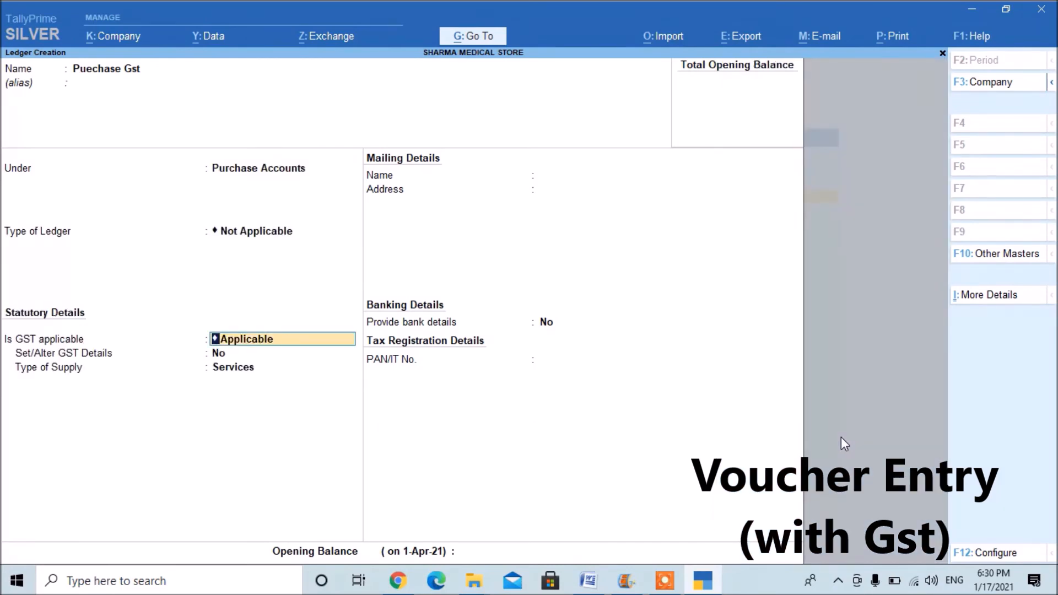
pyautogui.press('Return')
pyautogui.press('Return')
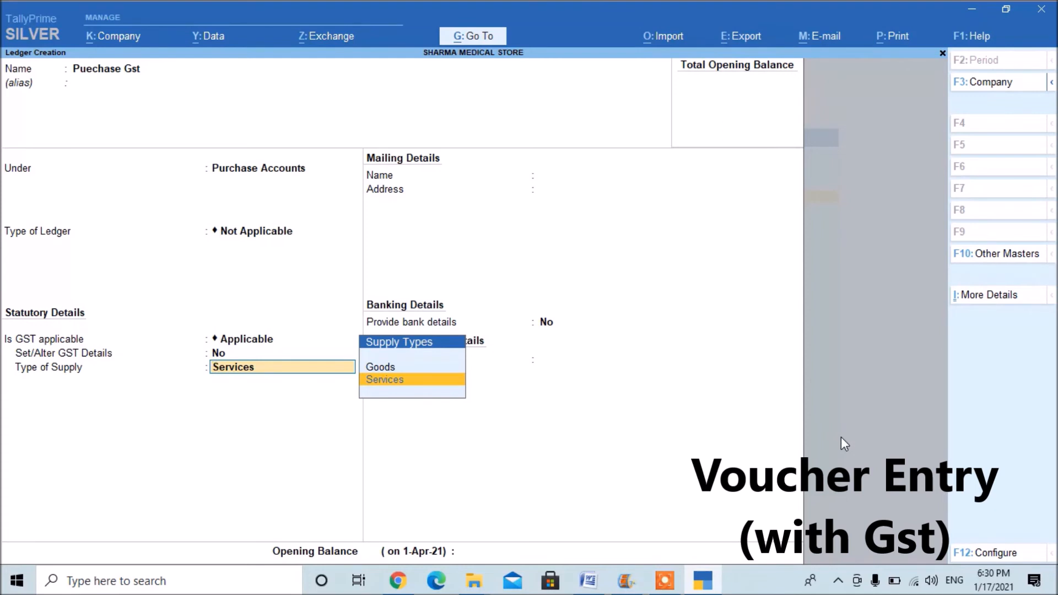
pyautogui.press('Up')
pyautogui.press('Return')
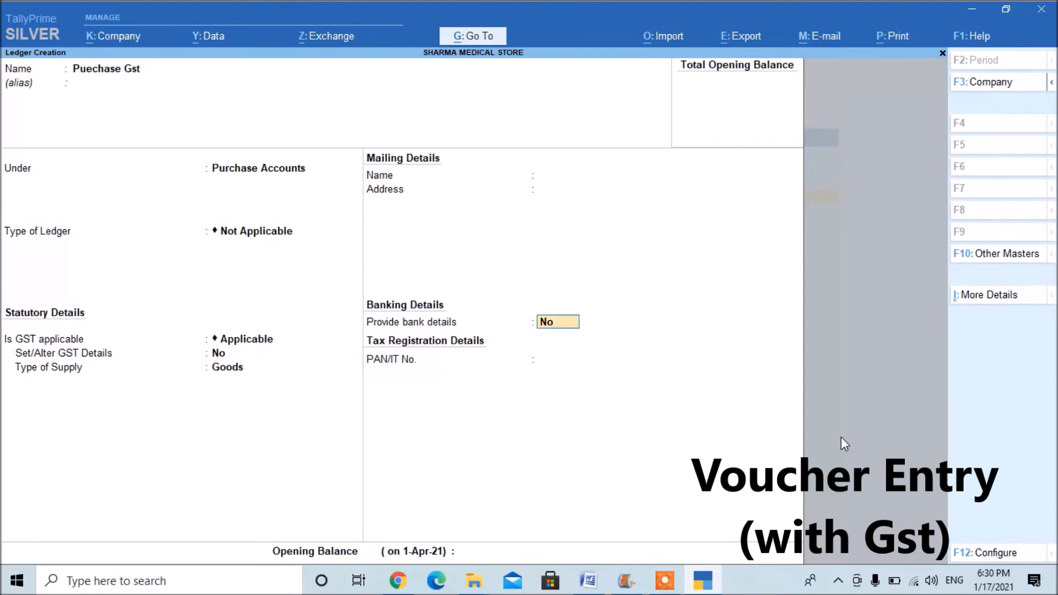
pyautogui.press('ctrl')
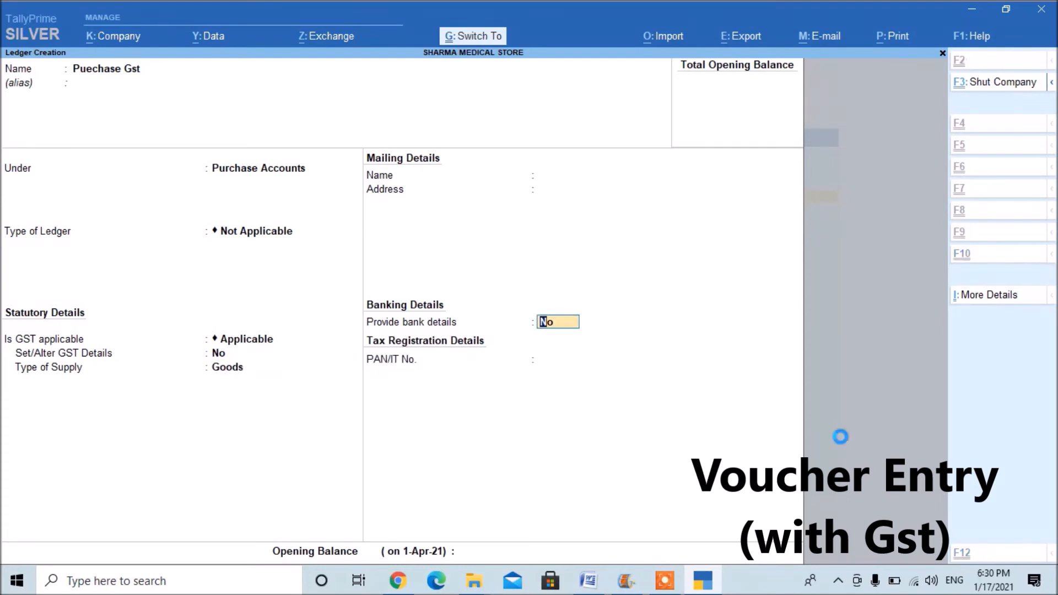
pyautogui.hotkey('ctrl', 'a')
# Create a ledger named Sales Gst under the Sales Accounts group.
pyautogui.write('Sales')
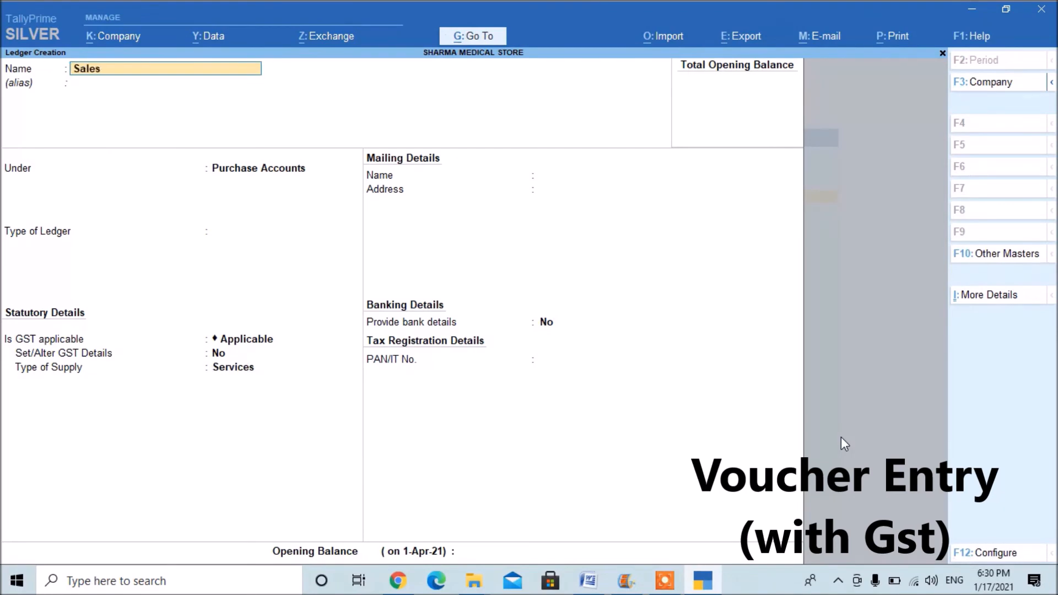
pyautogui.write(' Gst')
pyautogui.press('Return')
pyautogui.write('sa')
pyautogui.press('Return')
# Set the sales ledger's type to Not Applicable, GST to Applicable and type of supply to Goods, and save it.
pyautogui.press('Return')
pyautogui.press('Return')
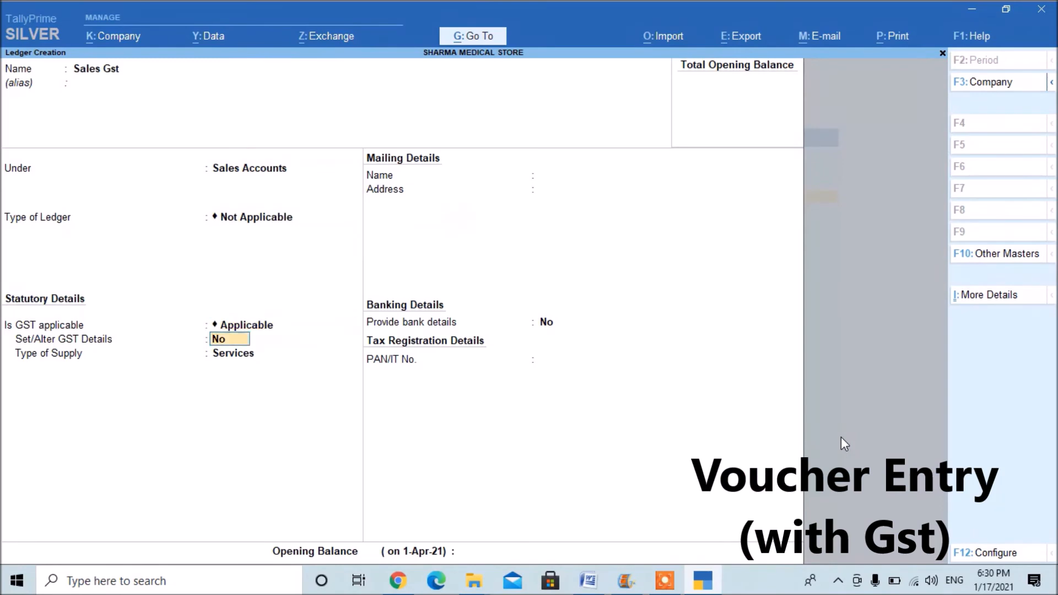
pyautogui.press('Return')
pyautogui.write('g')
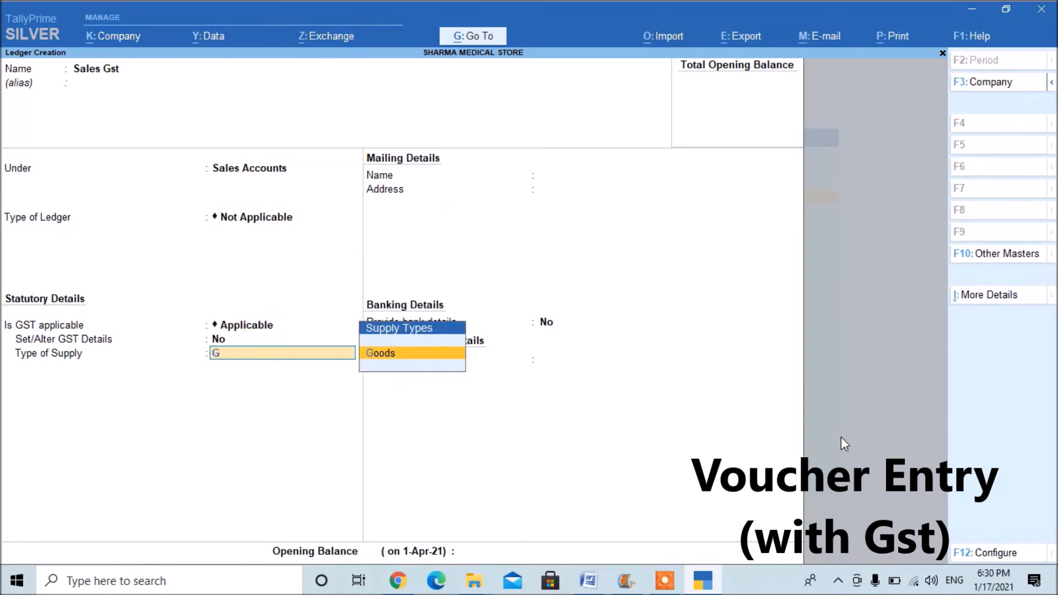
pyautogui.press('Return')
# Save the Sales Gst ledger and start a new ledger named Cgst under the Duties & Taxes group.
pyautogui.press('Return')
pyautogui.press('Return')
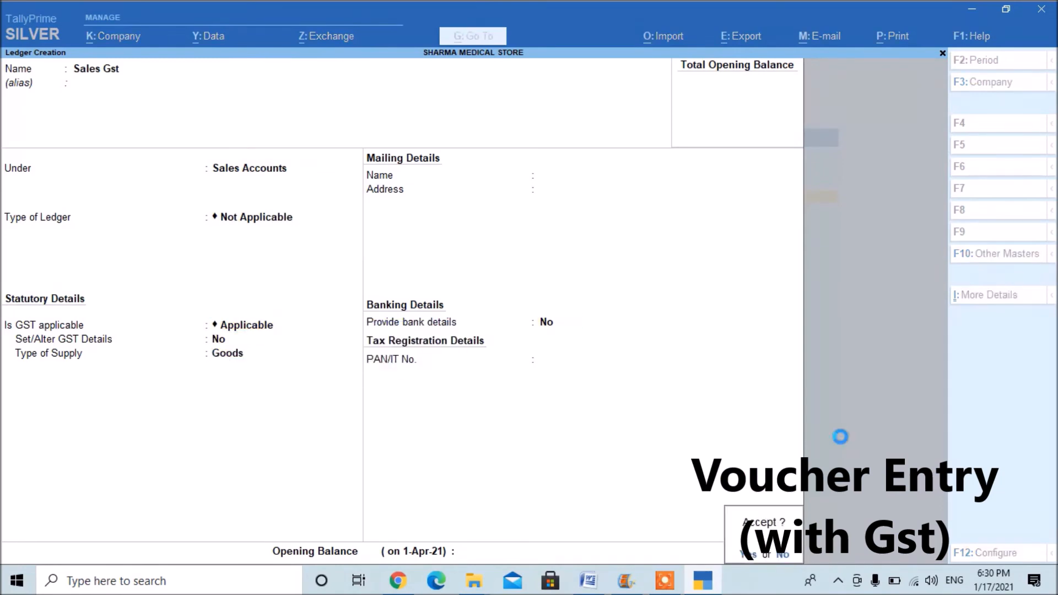
pyautogui.press('Return')
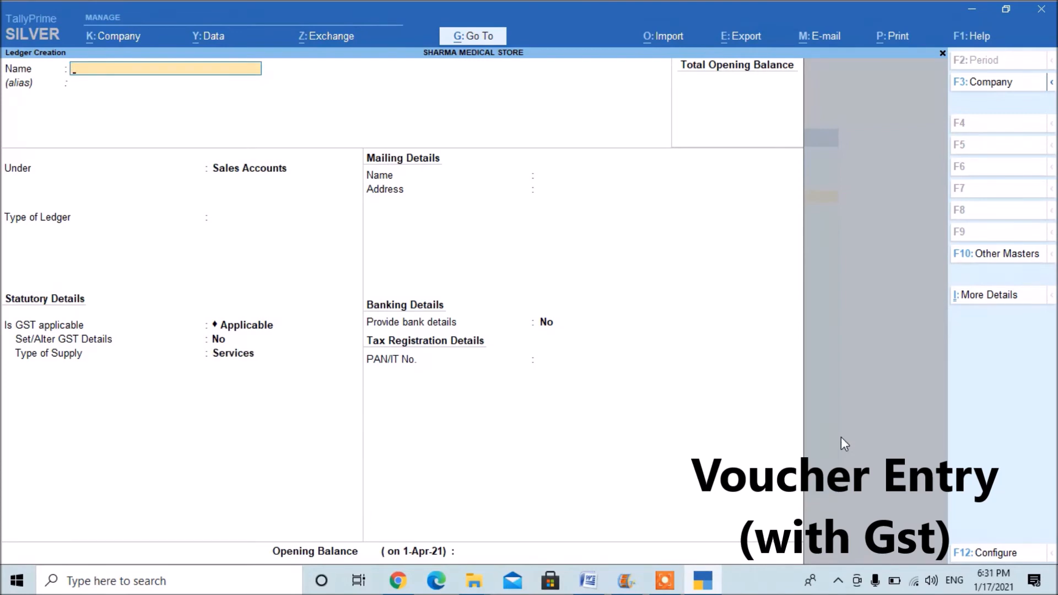
pyautogui.write('Cgst')
pyautogui.press('Return')
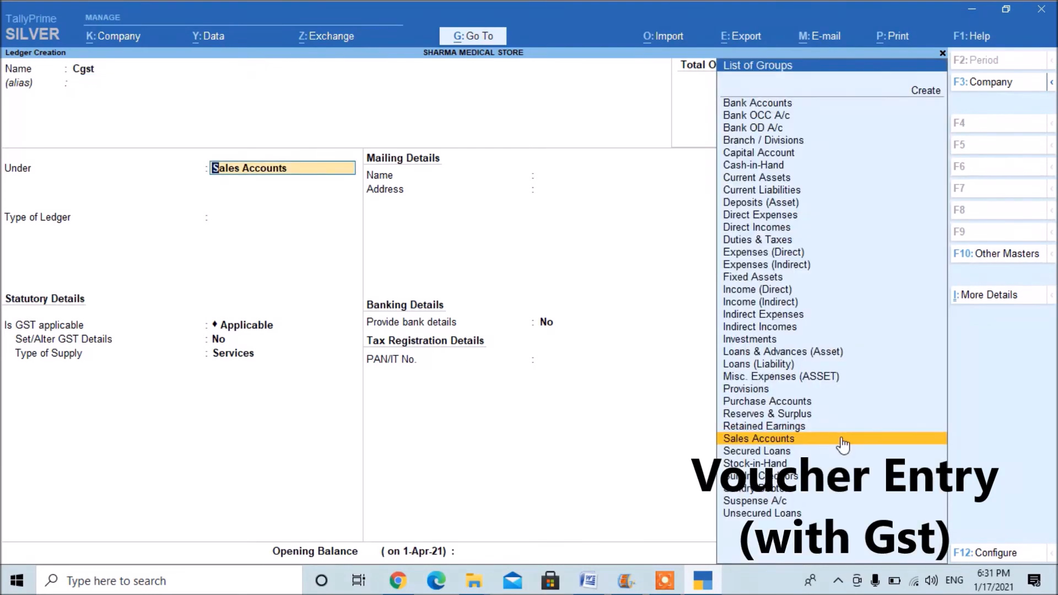
pyautogui.write('Du')
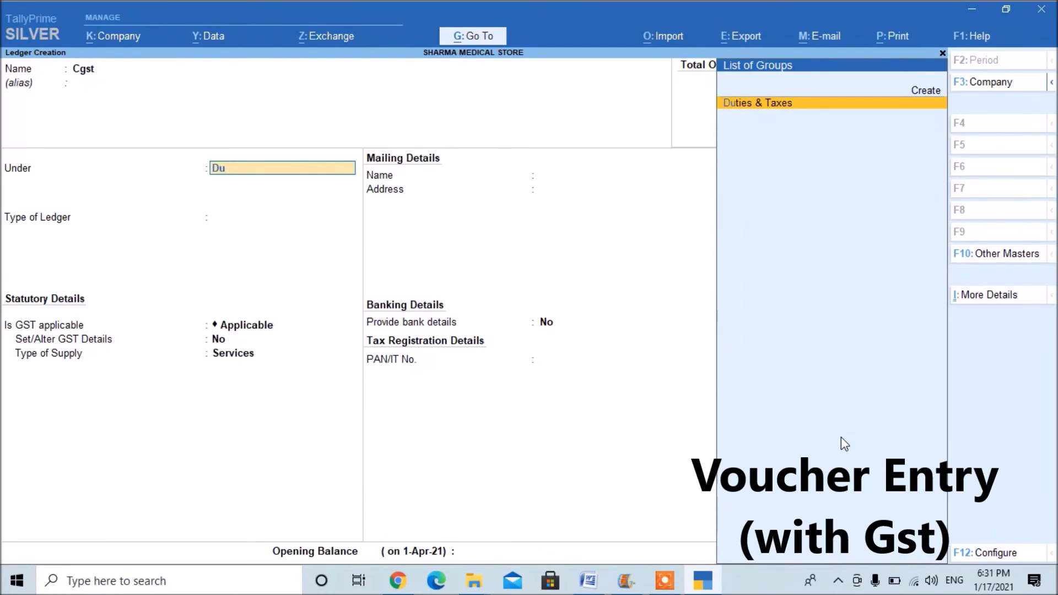
pyautogui.press('Return')
# Set the Cgst ledger's duty type to GST, tax type to Central Tax and rounding method to Not Applicable, and save it.
pyautogui.press('Up')
pyautogui.press('Return')
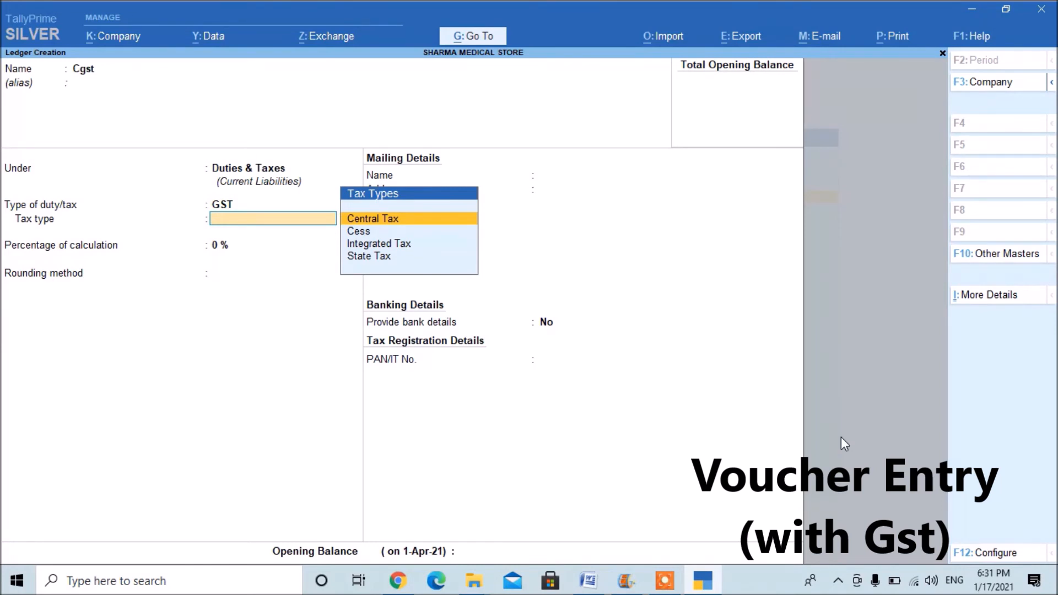
pyautogui.press('Return')
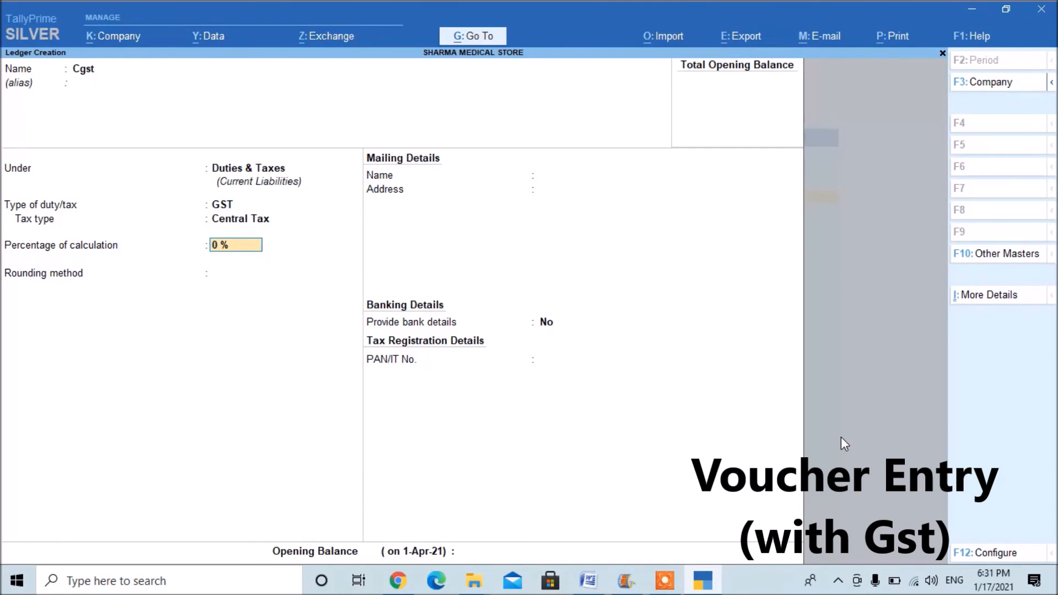
pyautogui.press('Return')
pyautogui.press('Return')
pyautogui.press('Return')
pyautogui.press('Return')
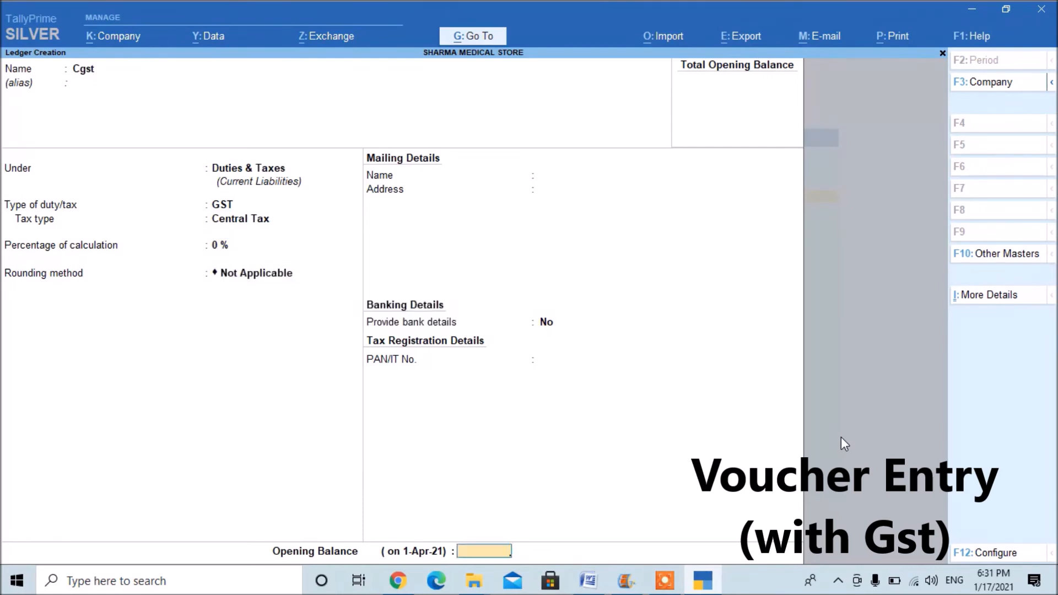
# Start a ledger named Sgst under Duties & Taxes with GST as the type of duty.
pyautogui.press('Return')
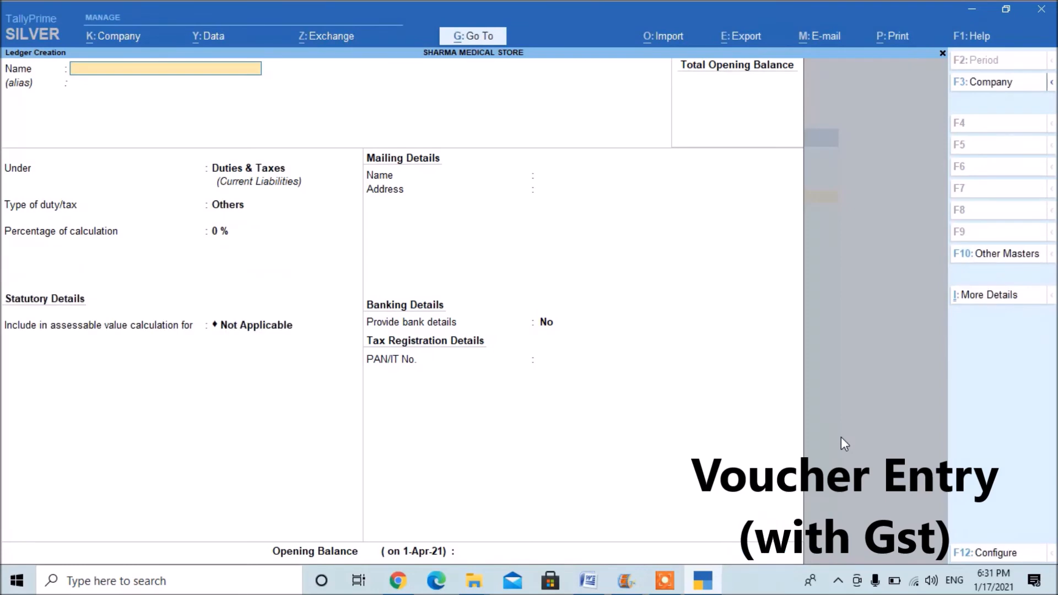
pyautogui.write('Sgst')
pyautogui.press('Return')
pyautogui.press('Return')
pyautogui.press('Return')
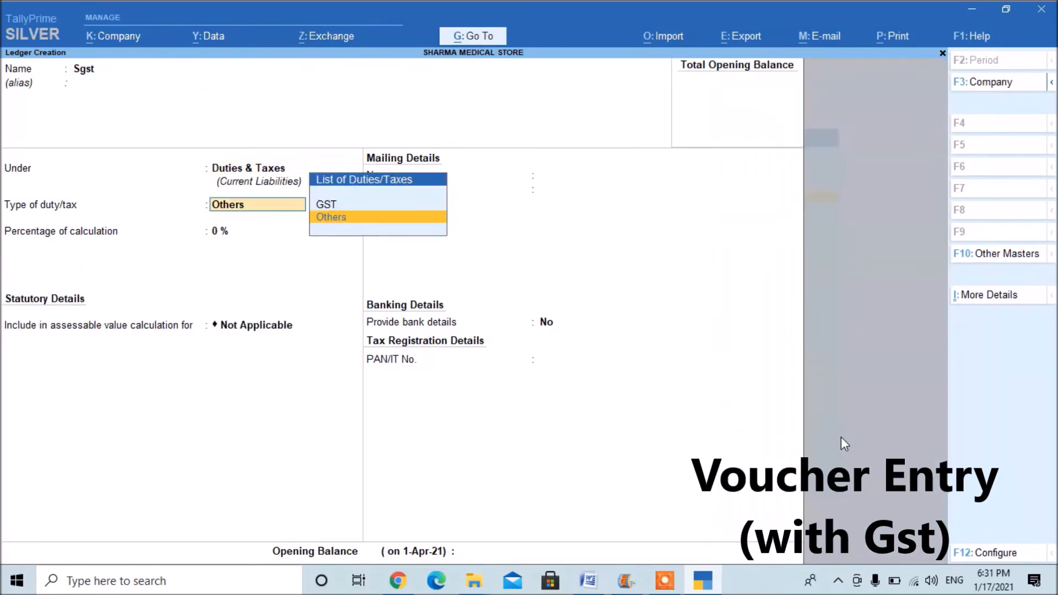
pyautogui.press('Up')
# Set the Sgst ledger's tax type to State Tax and save it.
pyautogui.press('Return')
pyautogui.press('Down')
pyautogui.press('Down')
pyautogui.press('Down')
pyautogui.press('Return')
pyautogui.press('Return')
pyautogui.press('Return')
pyautogui.press('Return')
pyautogui.press('Return')
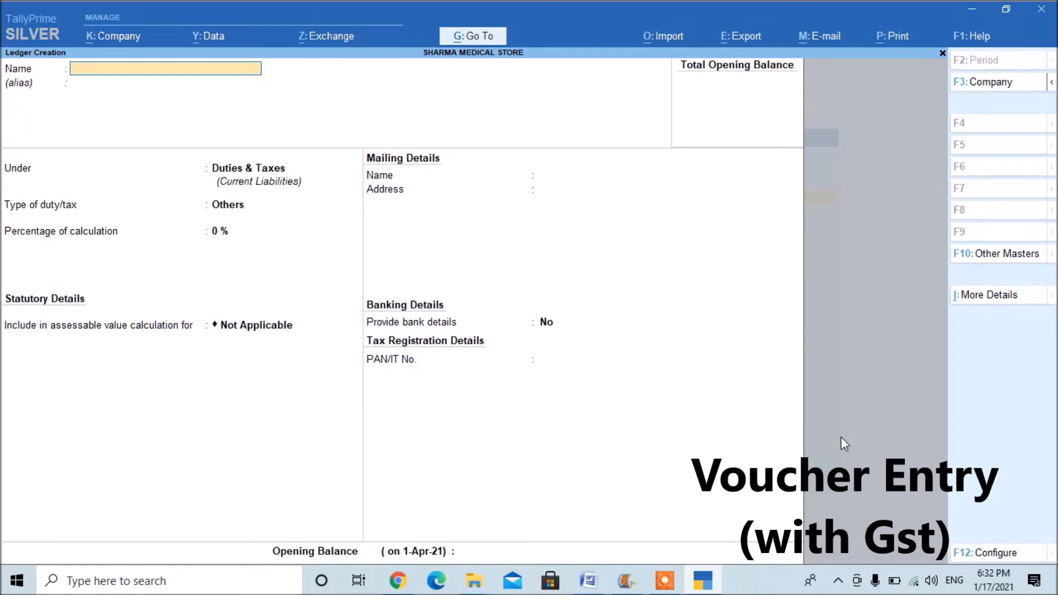
# Create a ledger with the customer's name under the Sundry Debtors group, save it and leave master creation.
pyautogui.write('Suresh')
pyautogui.press('Return')
pyautogui.write('Sun')
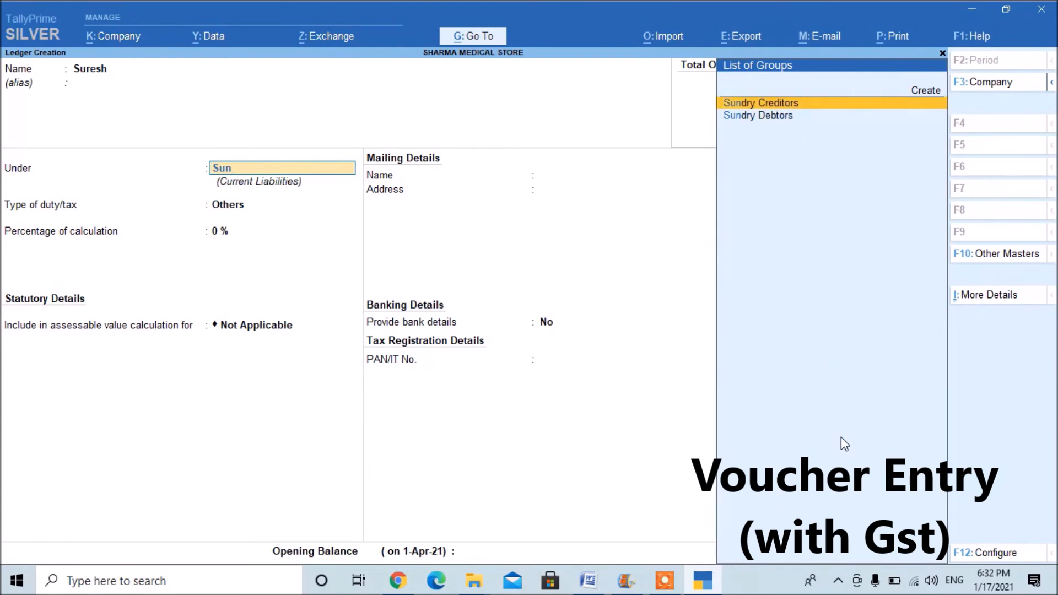
pyautogui.press('Down')
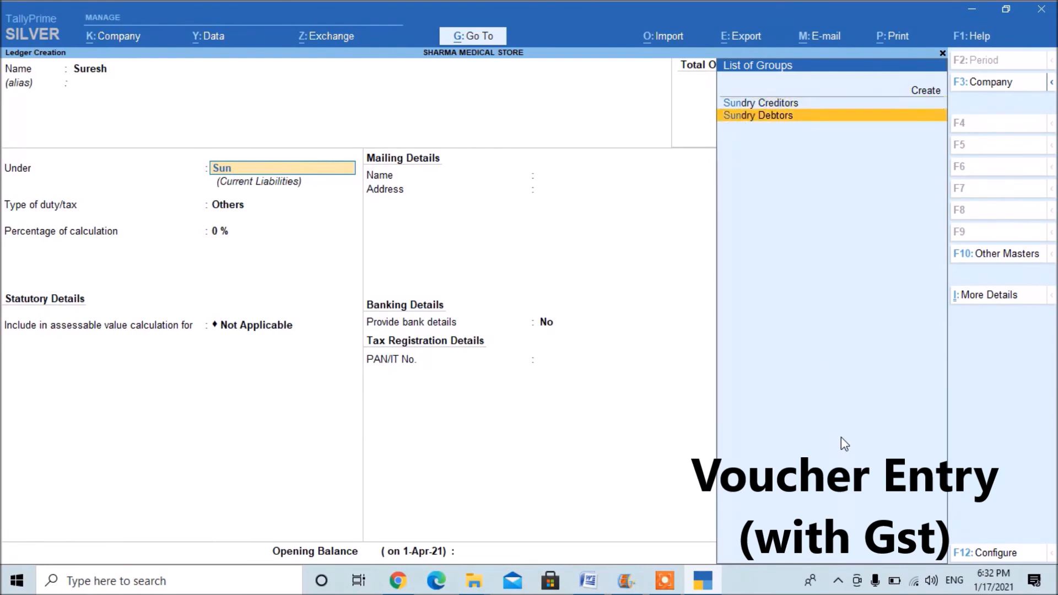
pyautogui.press('Return')
pyautogui.press('Return')
pyautogui.press('Return')
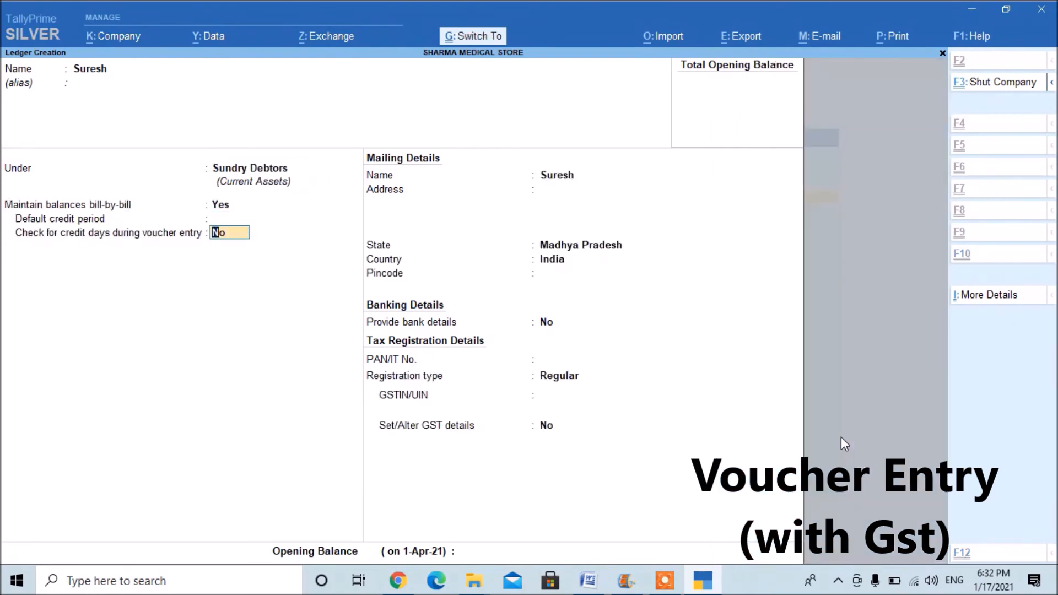
pyautogui.hotkey('ctrl', 'a')
pyautogui.press('Escape')
pyautogui.press('y')
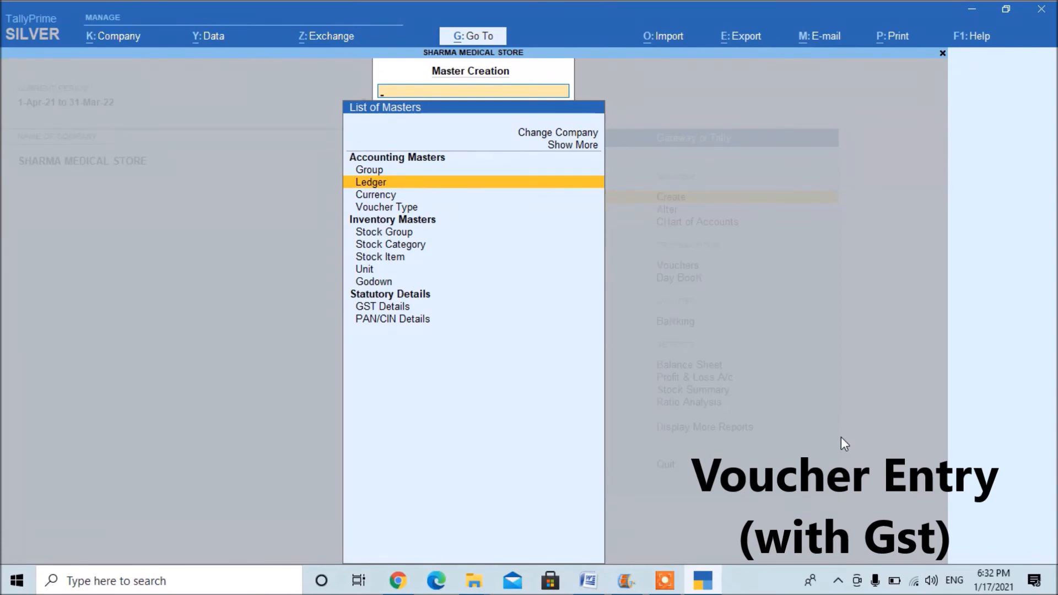
pyautogui.press('Escape')
# Open the Charger stock group for alteration and set Set/Alter GST Details to Yes.
pyautogui.press('Down')
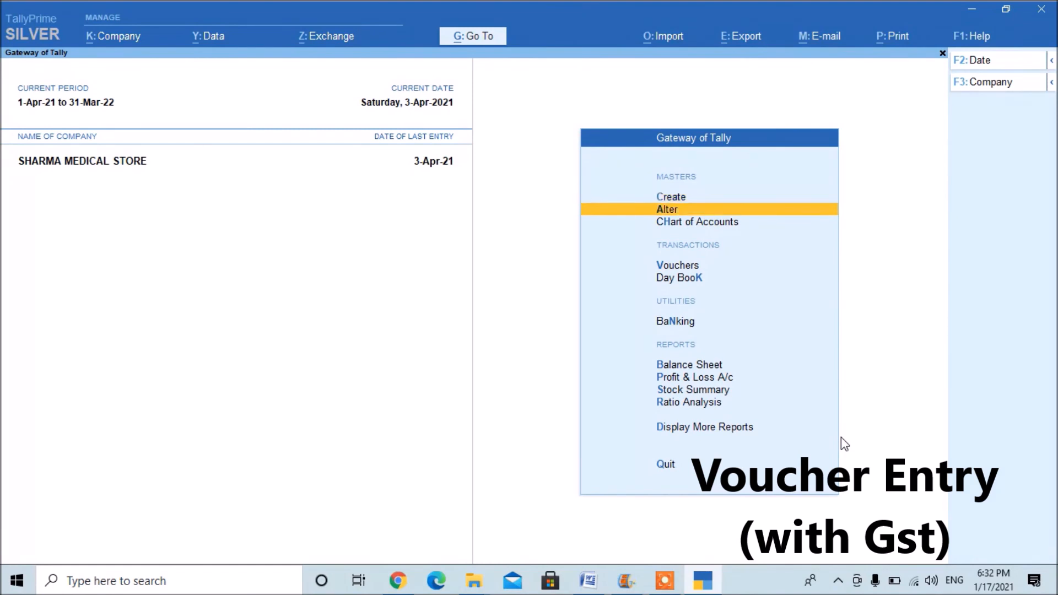
pyautogui.press('Return')
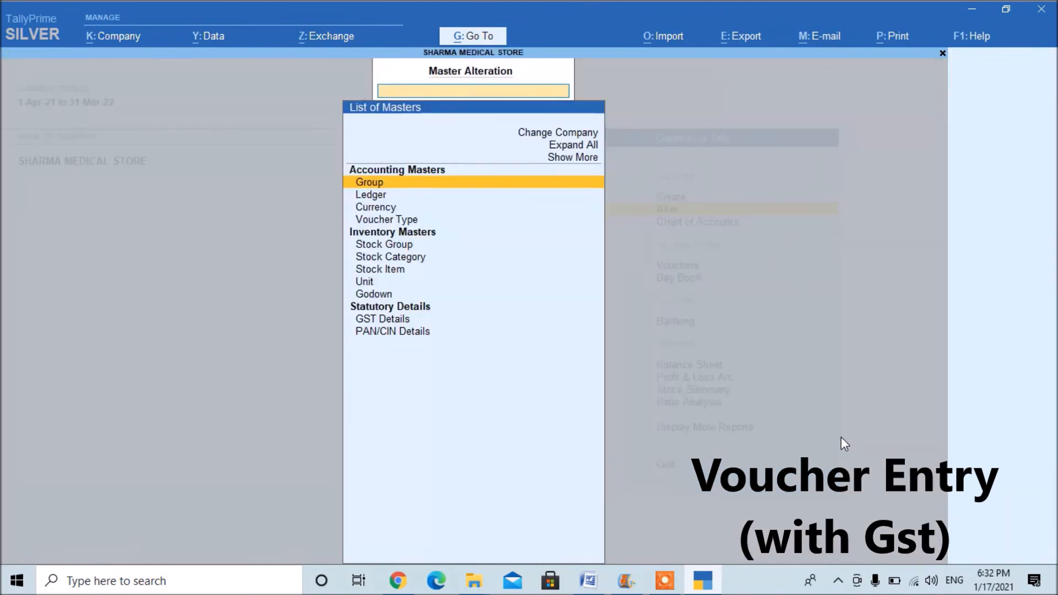
pyautogui.press('Down')
pyautogui.press('Down')
pyautogui.press('Down')
pyautogui.press('Down')
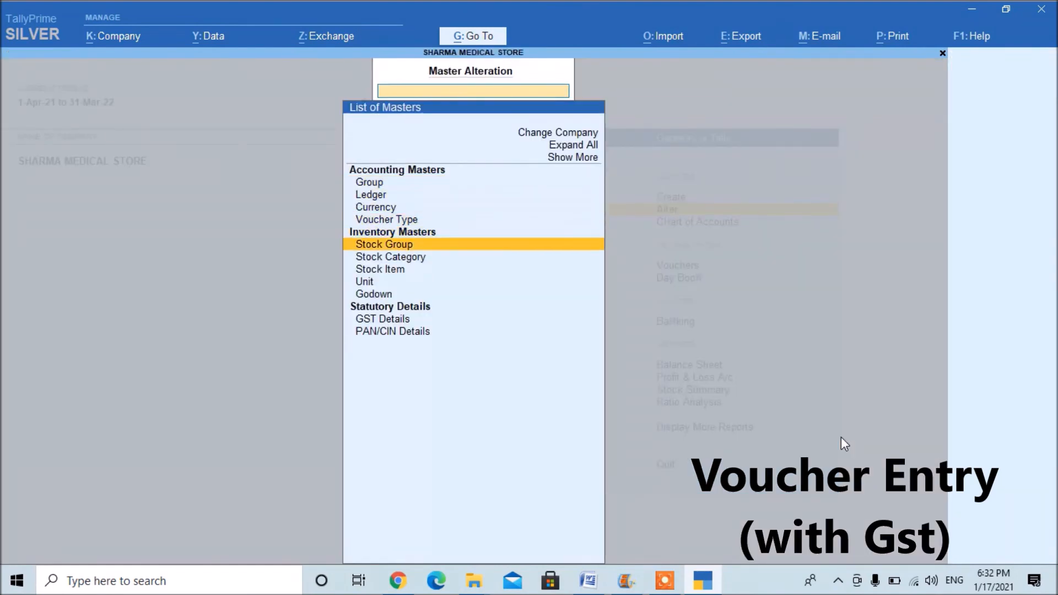
pyautogui.press('Return')
pyautogui.press('Return')
pyautogui.press('Return')
pyautogui.press('Return')
pyautogui.press('Return')
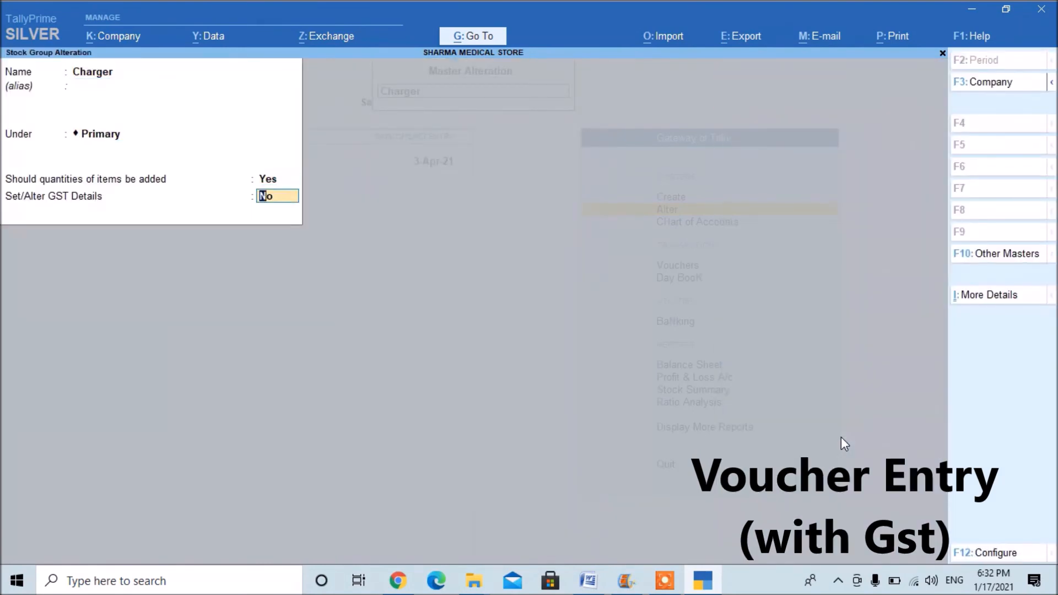
pyautogui.press('y')
pyautogui.press('Return')
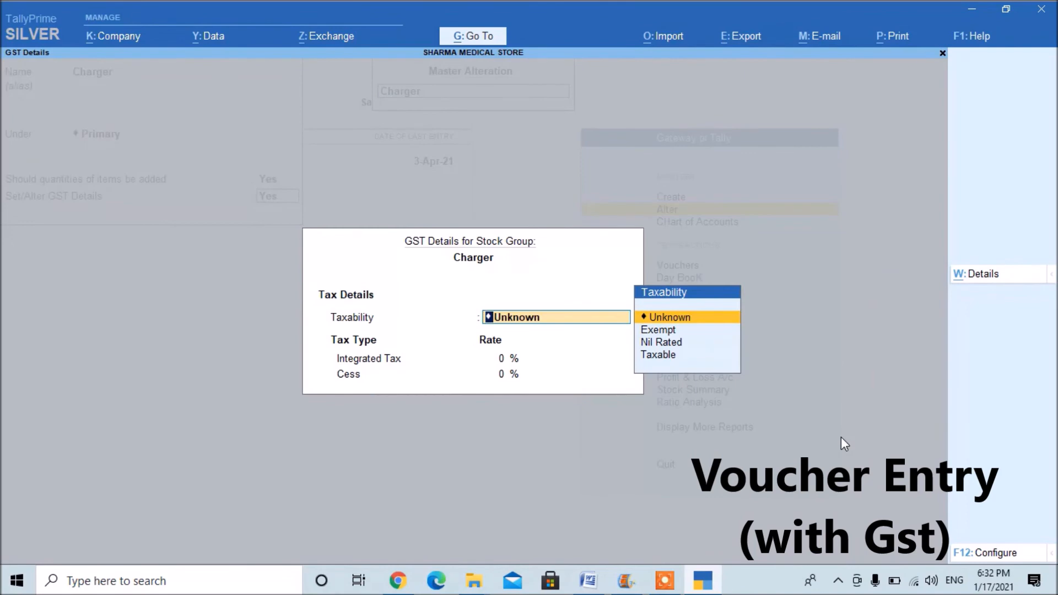
# Make the Charger stock group Taxable with an Integrated Tax rate of 18% and save it.
pyautogui.press('Down')
pyautogui.press('Down')
pyautogui.press('Down')
pyautogui.press('Return')
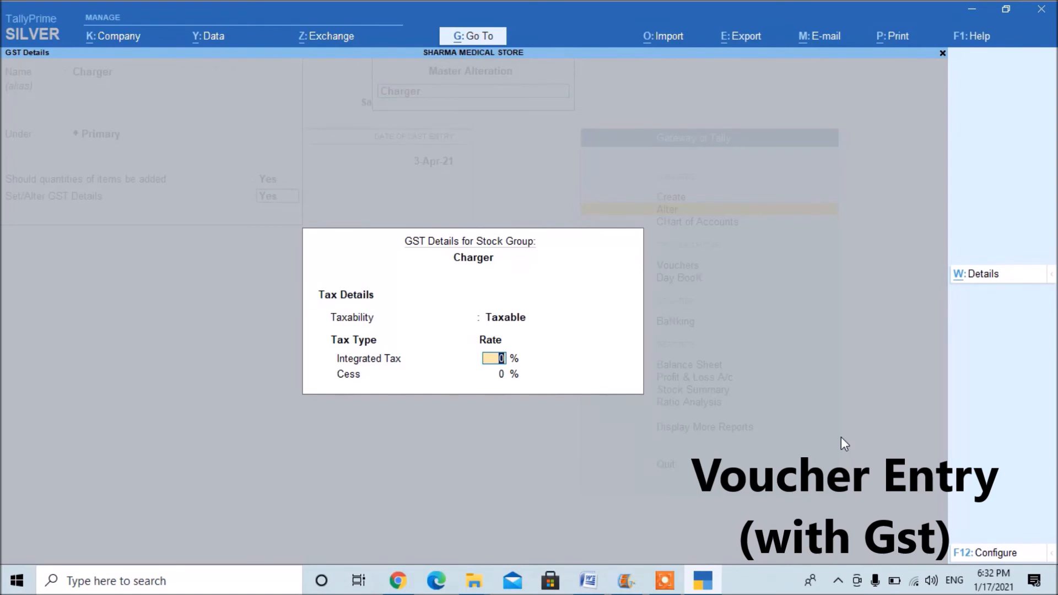
pyautogui.write('18')
pyautogui.press('Return')
pyautogui.press('Return')
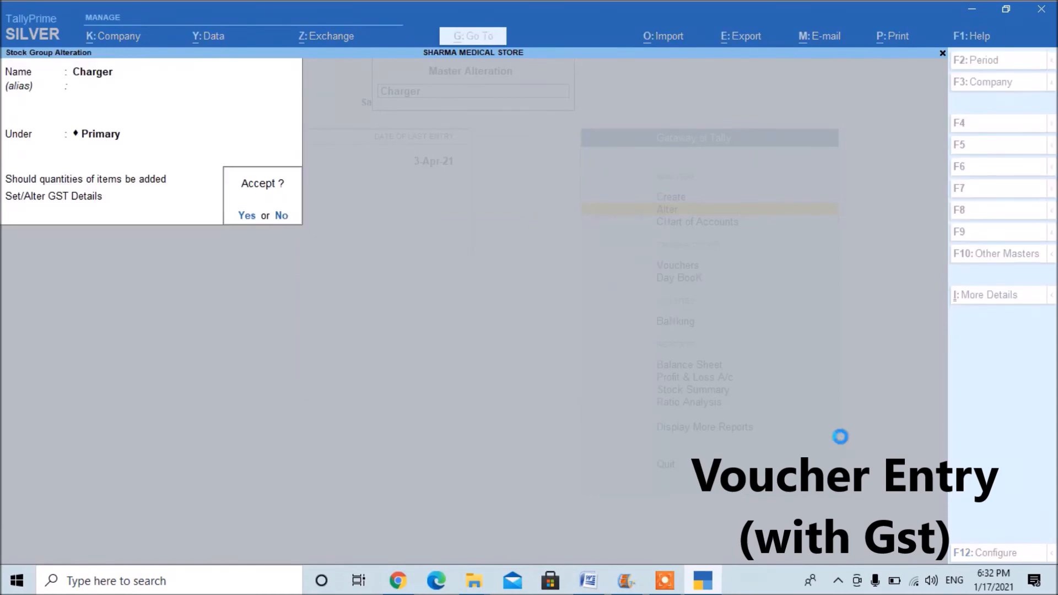
pyautogui.press('Return')
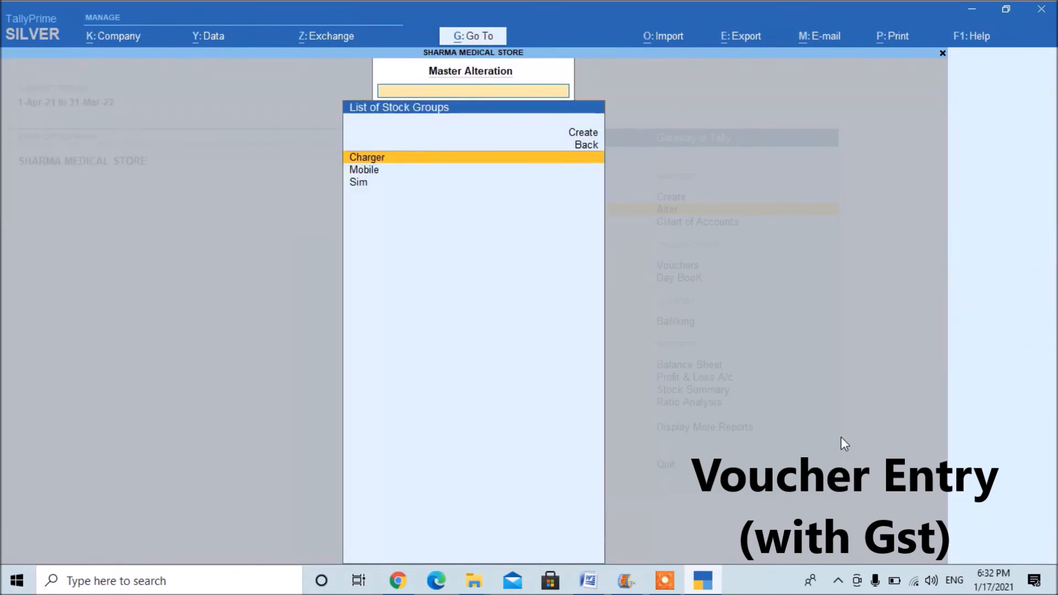
# Open the Mobile stock group for alteration and set Set/Alter GST Details to Yes.
pyautogui.press('Down')
pyautogui.press('Return')
pyautogui.press('Return')
pyautogui.press('Return')
pyautogui.press('Return')
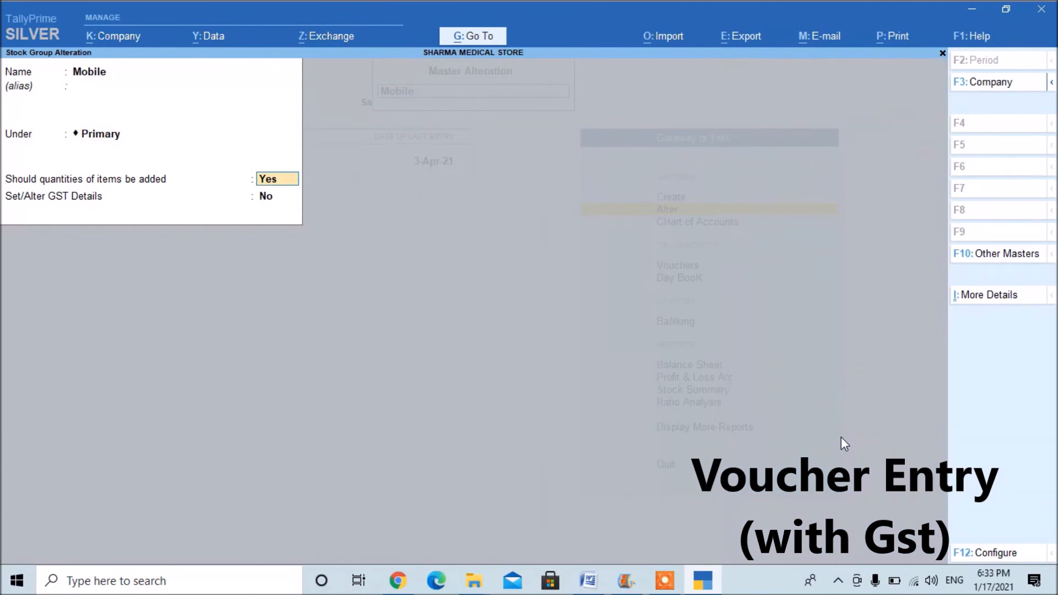
pyautogui.press('Return')
pyautogui.write('t')
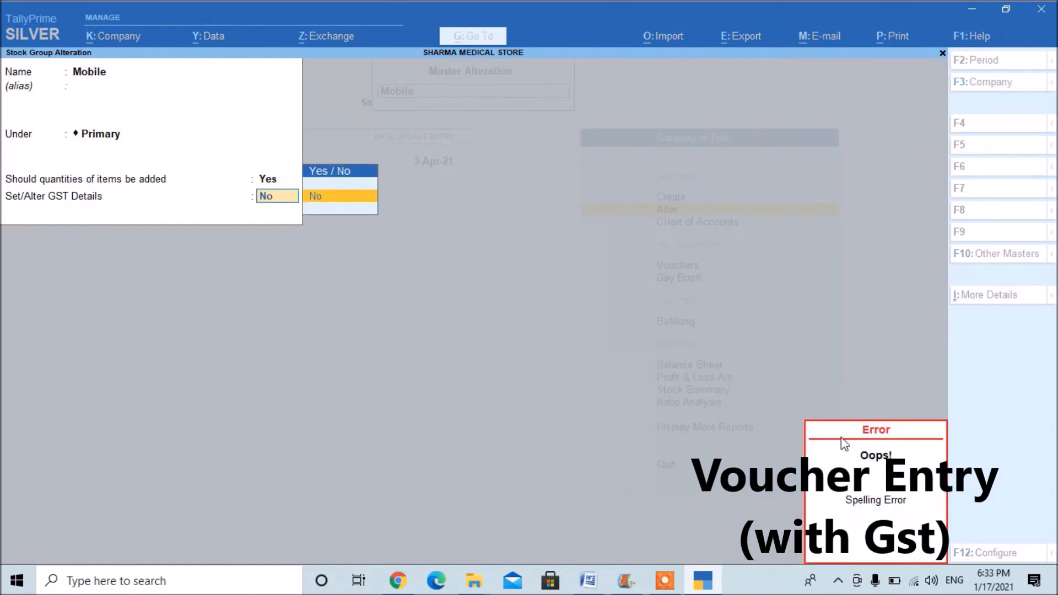
pyautogui.press('BackSpace')
pyautogui.press('BackSpace')
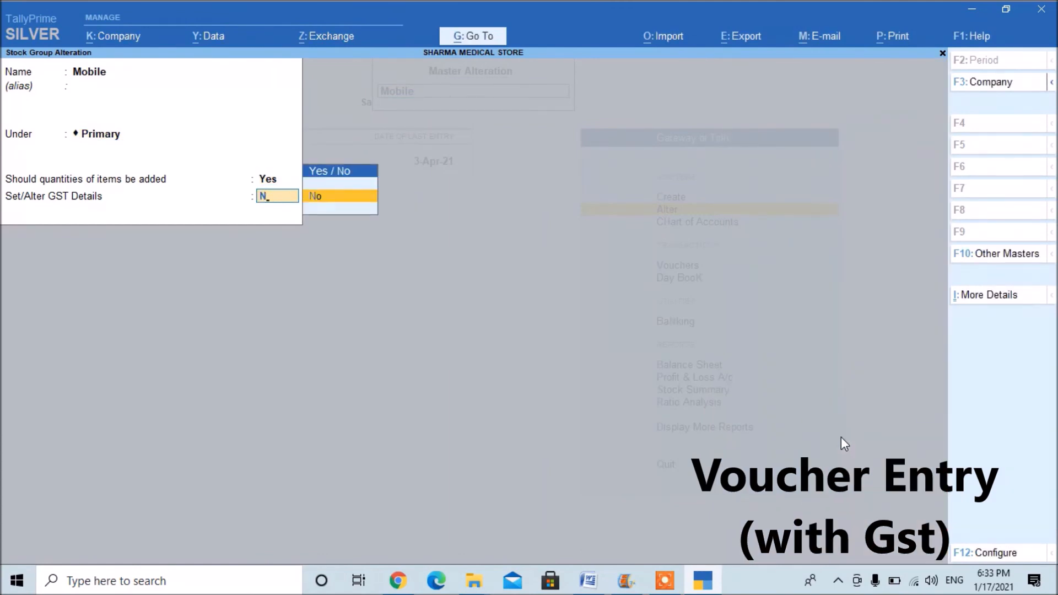
pyautogui.press('BackSpace')
pyautogui.write('y')
pyautogui.press('Return')
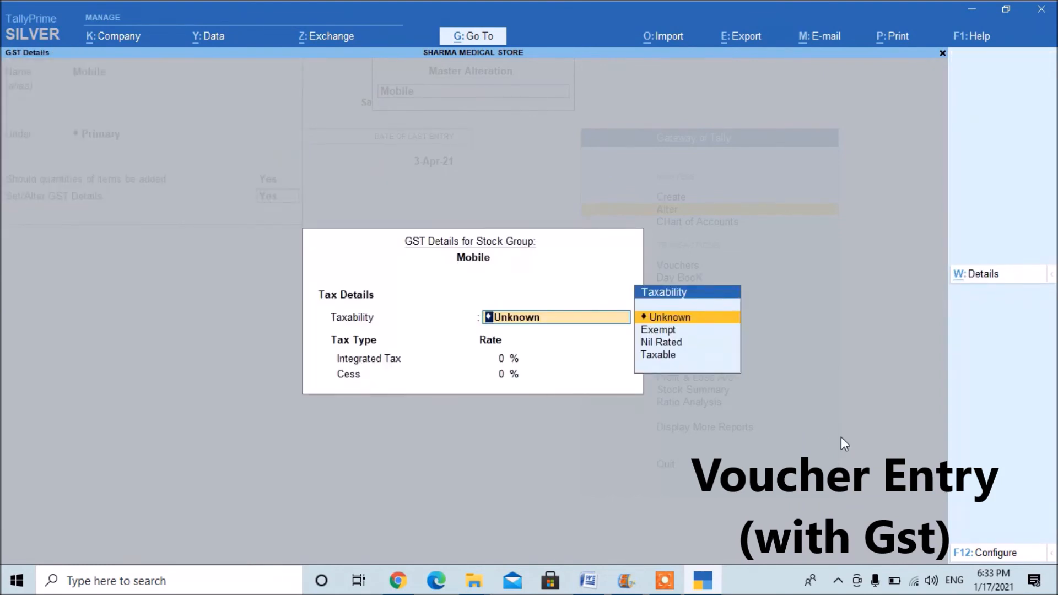
# Make the Mobile stock group Taxable with an Integrated Tax rate of 10% and save it.
pyautogui.press('Down')
pyautogui.press('Down')
pyautogui.press('Down')
pyautogui.press('Return')
pyautogui.write('10')
pyautogui.press('Return')
pyautogui.press('BackSpace')
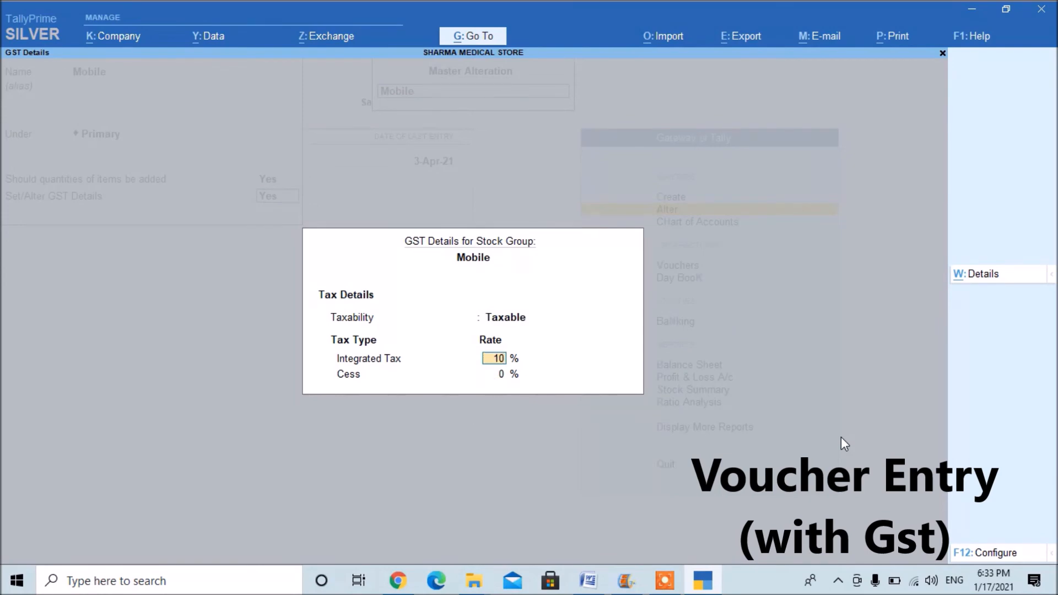
pyautogui.press('Return')
pyautogui.press('Return')
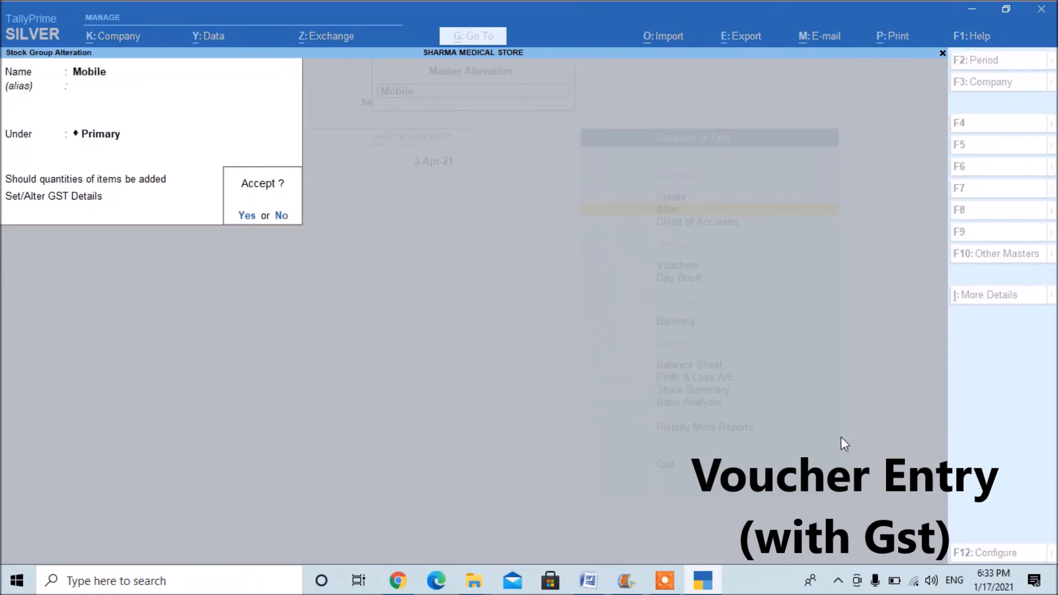
# Open the Sim stock group for alteration and set Set/Alter GST Details to Yes.
pyautogui.press('Return')
pyautogui.press('Down')
pyautogui.press('Return')
pyautogui.press('Return')
pyautogui.press('Return')
pyautogui.press('Return')
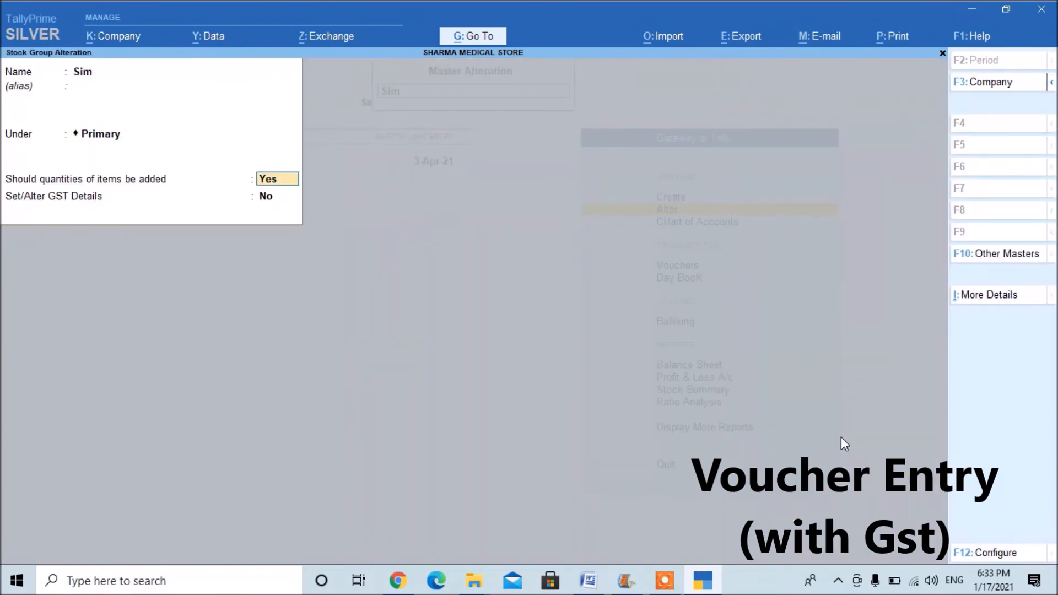
pyautogui.press('Return')
pyautogui.write('y')
pyautogui.press('Return')
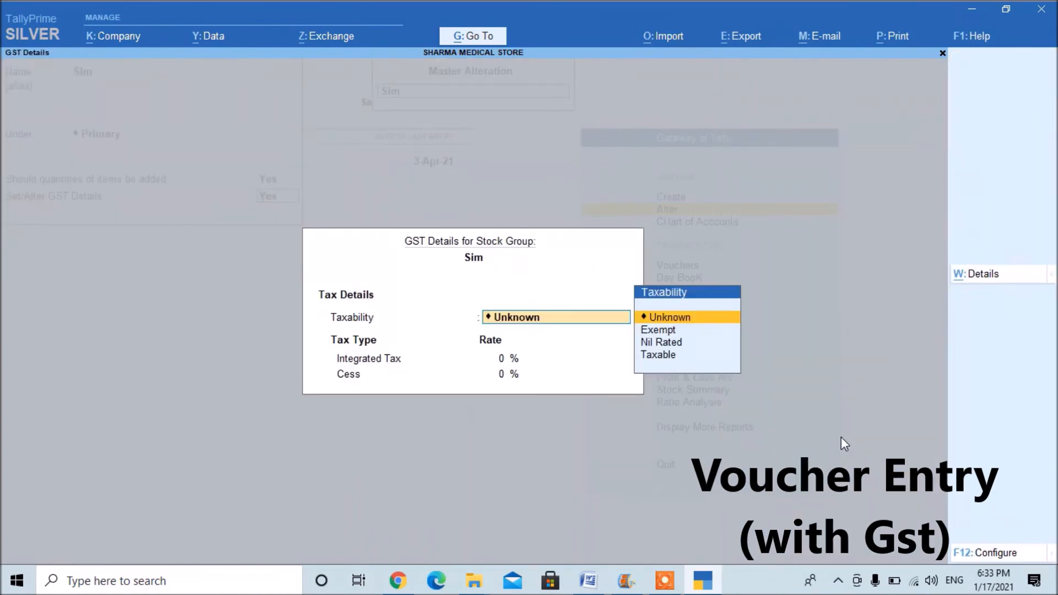
# Make the Sim stock group Taxable with a 12% Integrated Tax rate, save it and leave master alteration.
pyautogui.press('Down')
pyautogui.press('Down')
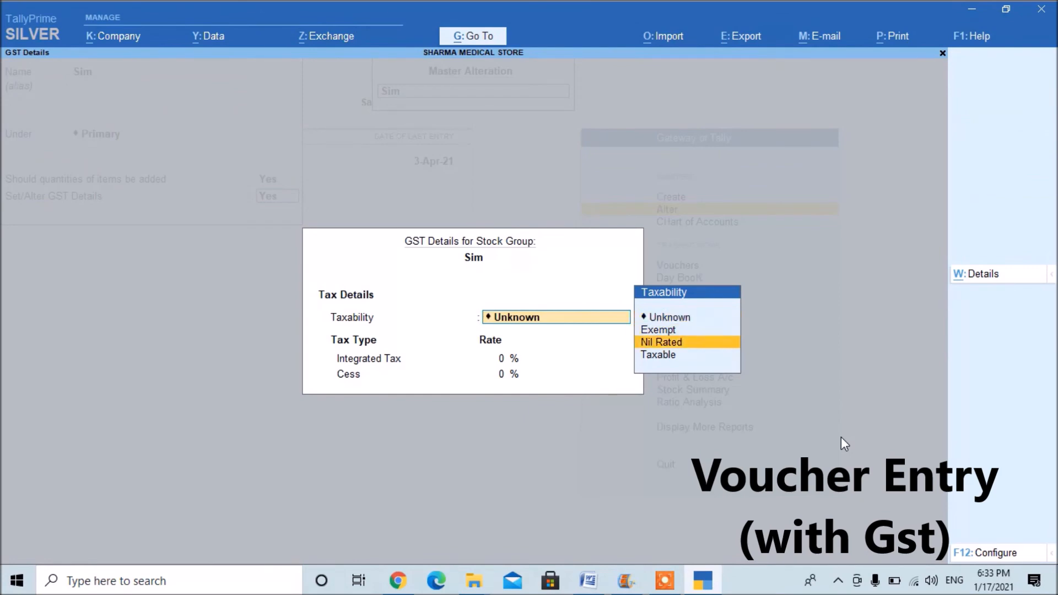
pyautogui.press('Down')
pyautogui.press('Return')
pyautogui.write('12')
pyautogui.press('Return')
pyautogui.press('Return')
pyautogui.press('Return')
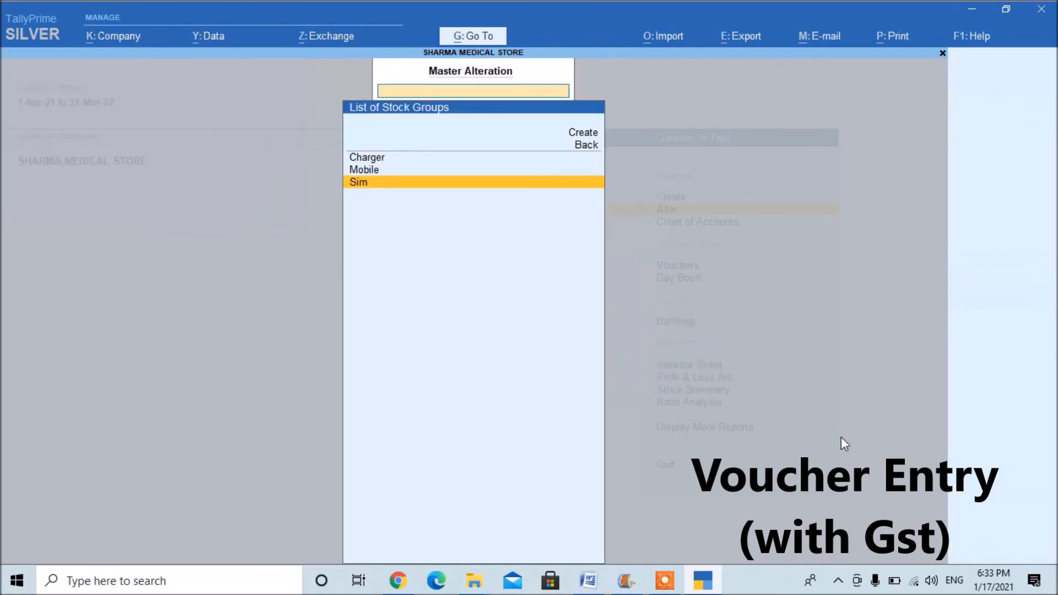
pyautogui.press('Escape')
pyautogui.press('Escape')
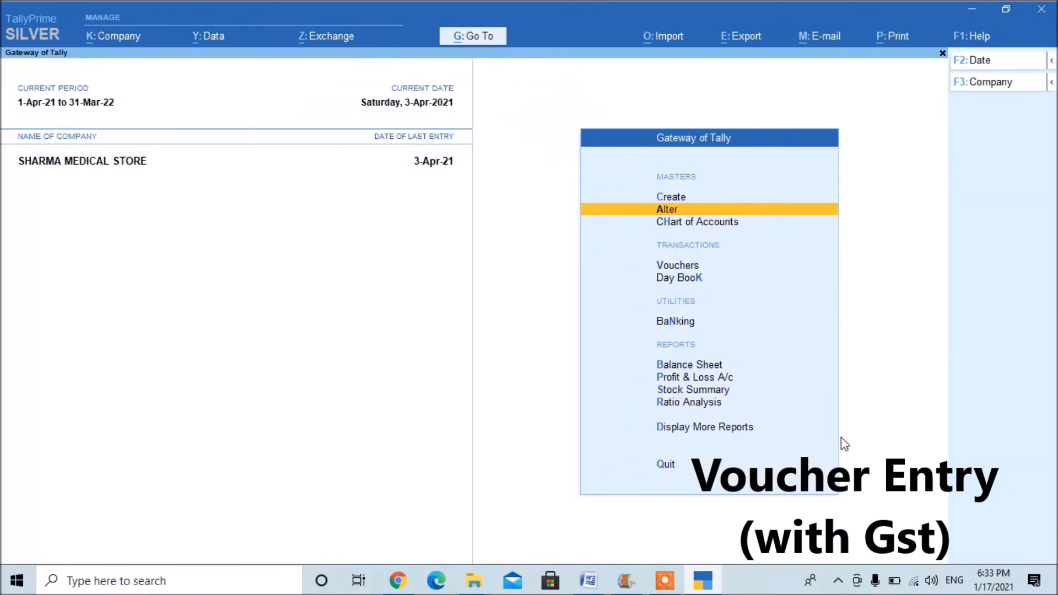
# Open voucher entry and change the voucher type from Sales to Purchase.
pyautogui.press('Down')
pyautogui.press('Down')
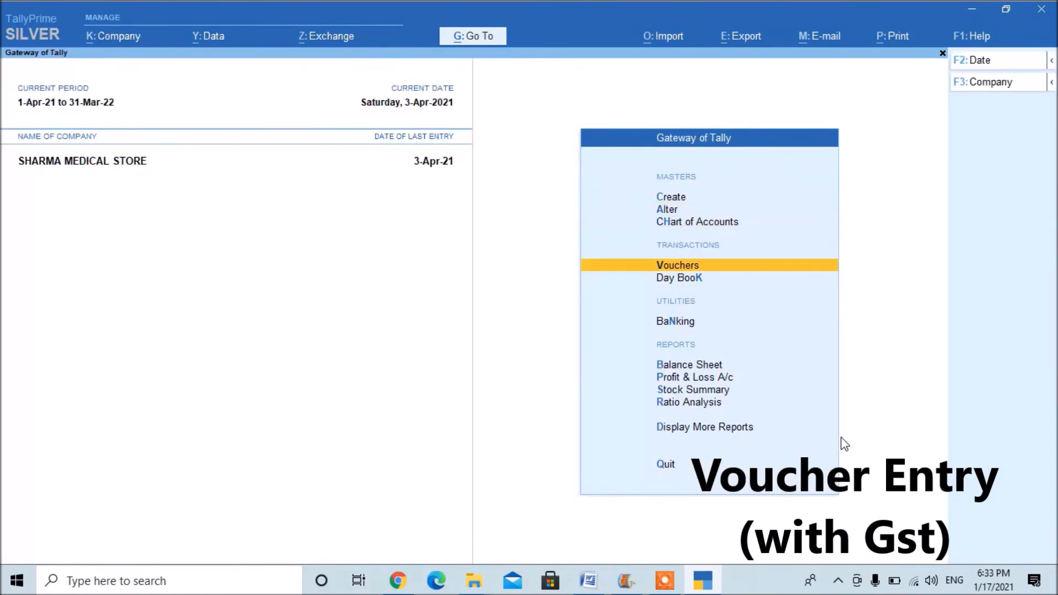
pyautogui.press('Return')
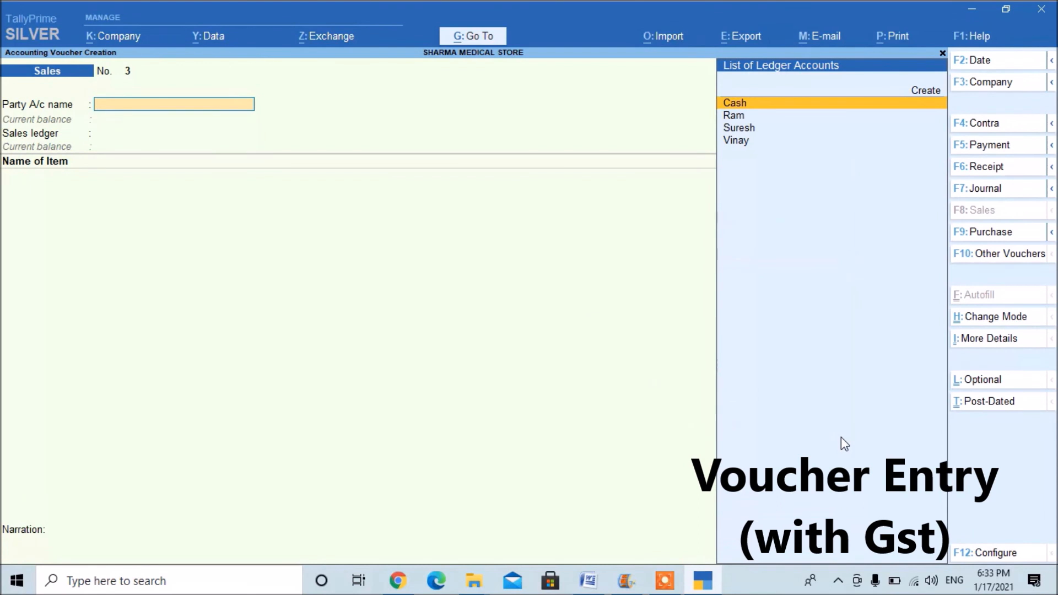
pyautogui.press('F10')
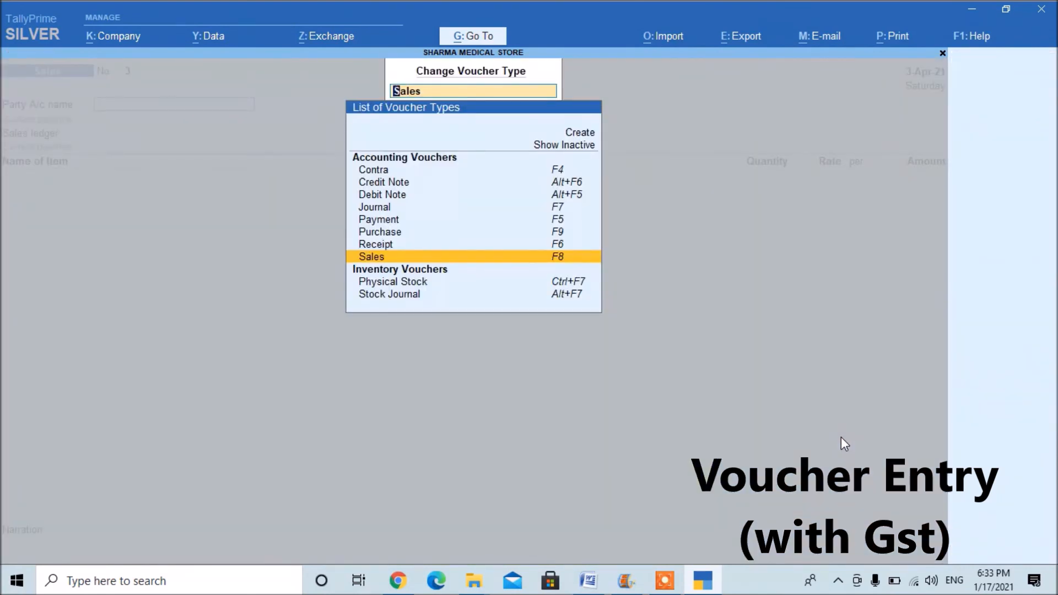
pyautogui.press('Up')
pyautogui.press('Up')
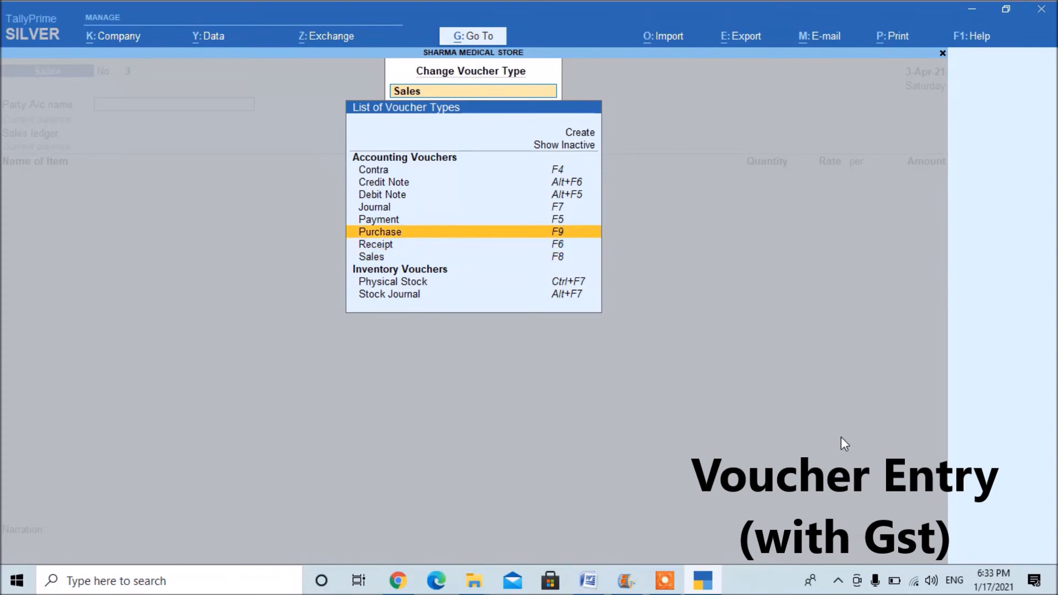
pyautogui.press('Return')
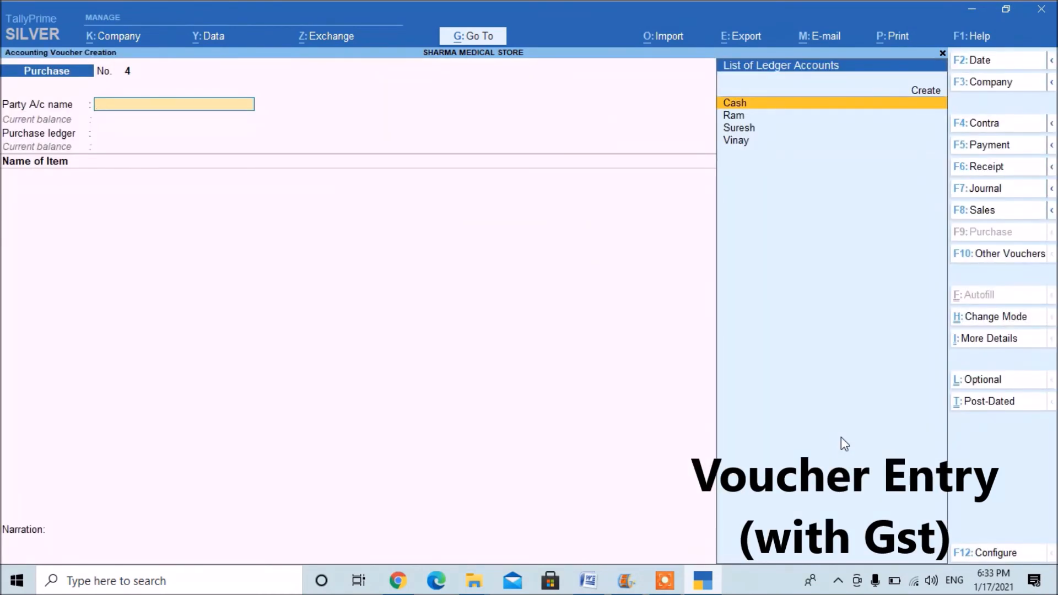
# Choose the party account listed directly below Cash, leave its receipt and party details as they are, and assign the Puechase Gst purchase ledger.
pyautogui.press('Down')
pyautogui.press('Return')
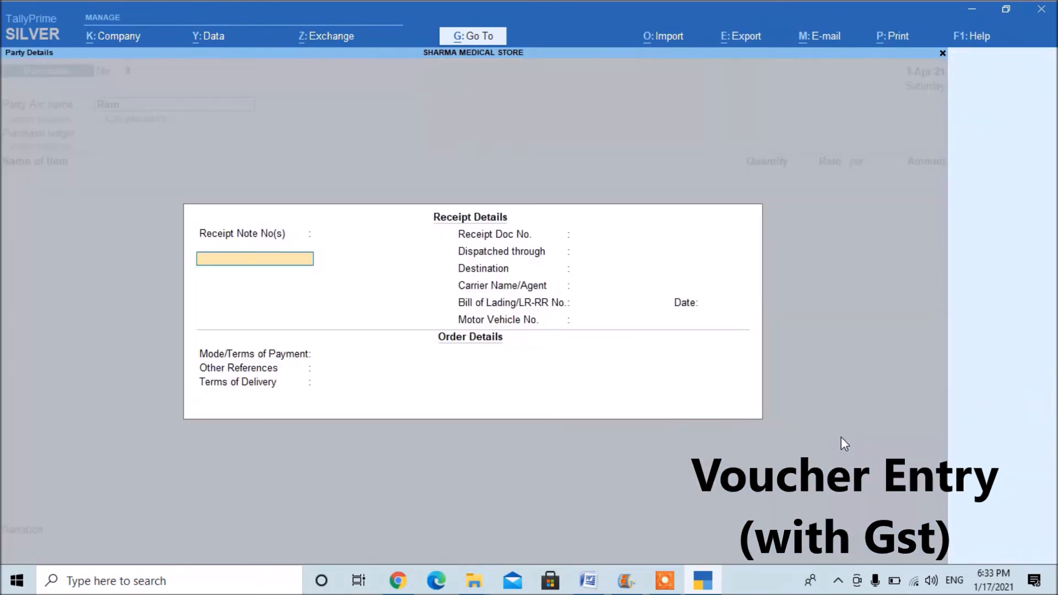
pyautogui.hotkey('ctrl', 'a')
pyautogui.hotkey('ctrl', 'a')
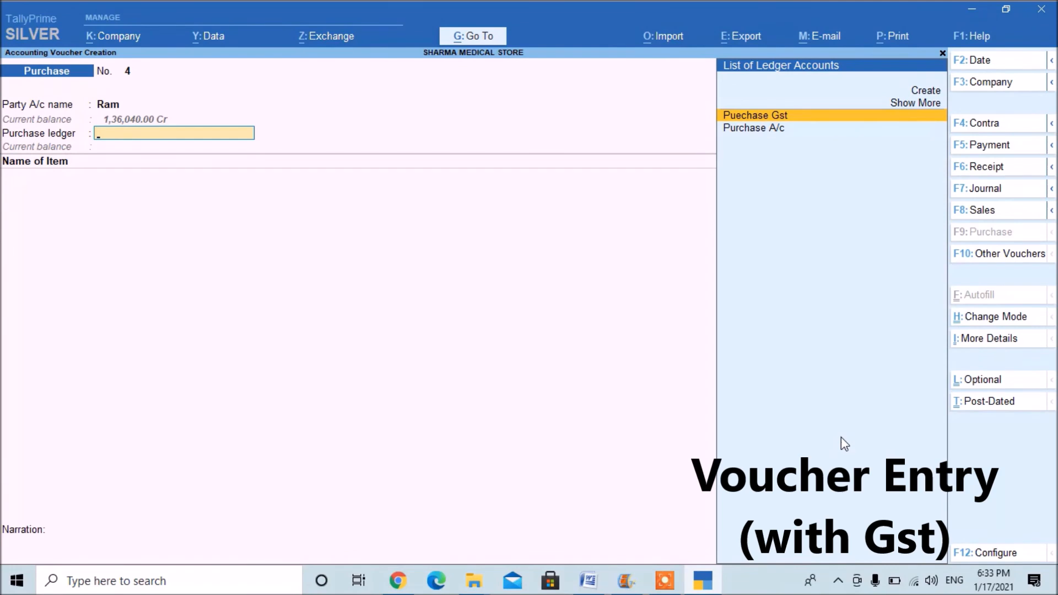
pyautogui.press('Return')
# Add Jio Sim to the purchase voucher with a quantity of 32 Nos at a rate of 6.
pyautogui.press('Down')
pyautogui.press('Down')
pyautogui.press('Down')
pyautogui.press('Return')
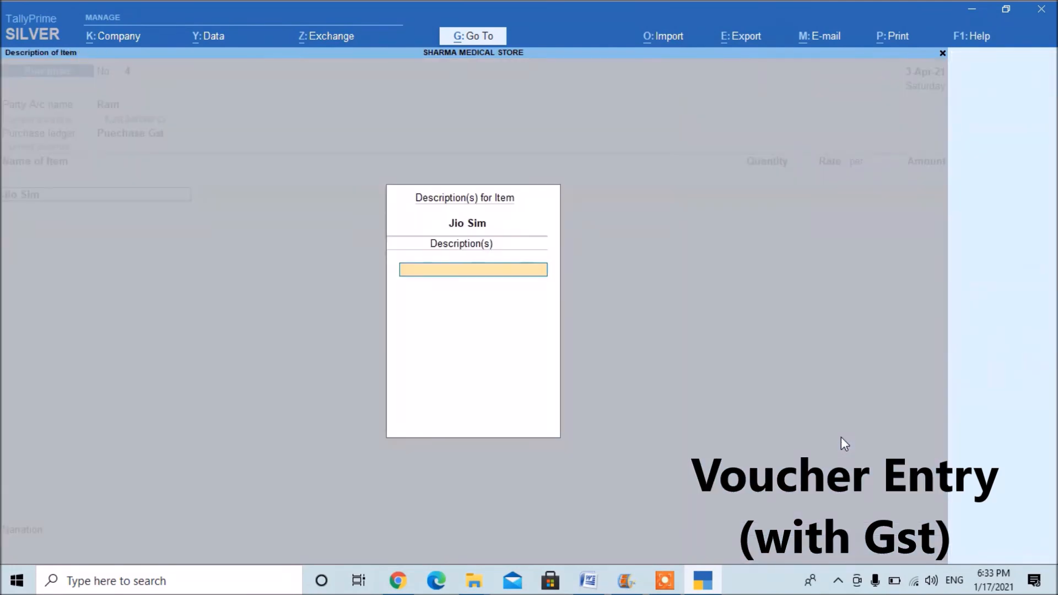
pyautogui.press('Return')
pyautogui.write('32')
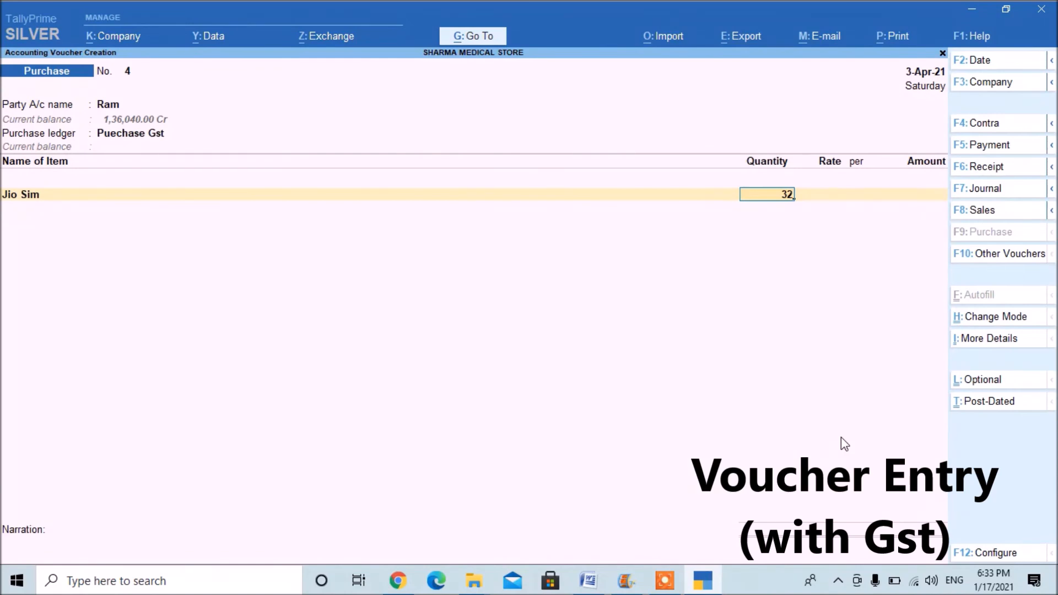
pyautogui.press('Return')
pyautogui.write('6')
pyautogui.press('Return')
# Add Samsung Charger to the purchase voucher with a quantity of 10 Nos at a rate of 200.
pyautogui.press('Return')
pyautogui.press('Return')
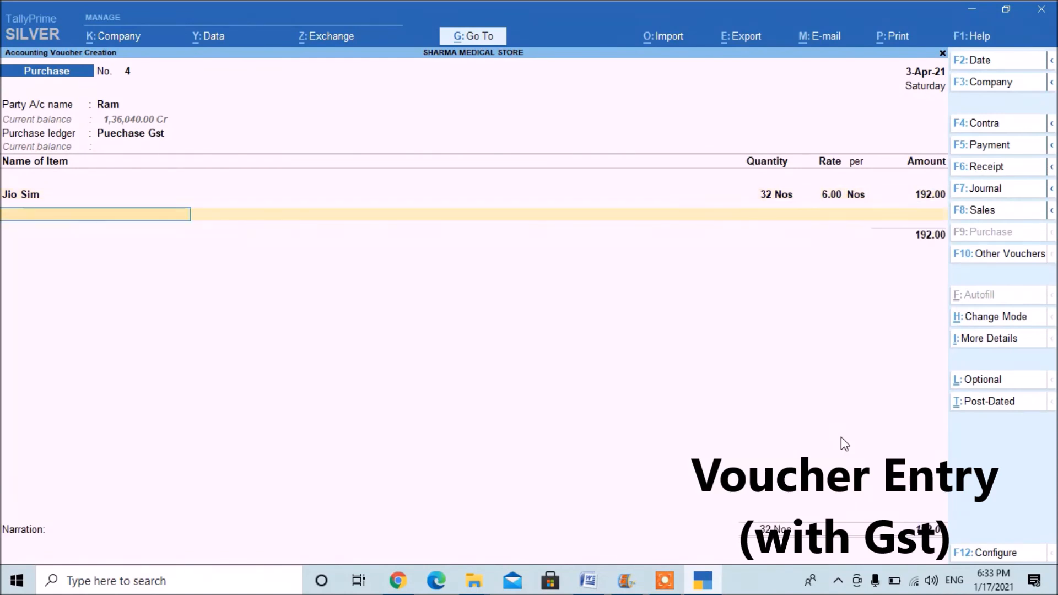
pyautogui.press('Down')
pyautogui.press('Down')
pyautogui.press('Down')
pyautogui.press('Down')
pyautogui.press('Down')
pyautogui.press('Return')
pyautogui.press('Return')
pyautogui.write('10')
pyautogui.press('Return')
pyautogui.write('200')
pyautogui.press('Return')
pyautogui.press('Return')
# Add Vivo Mobile to the purchase voucher with 20 Nos at the rate of 4,000 and end the item list.
pyautogui.press('Return')
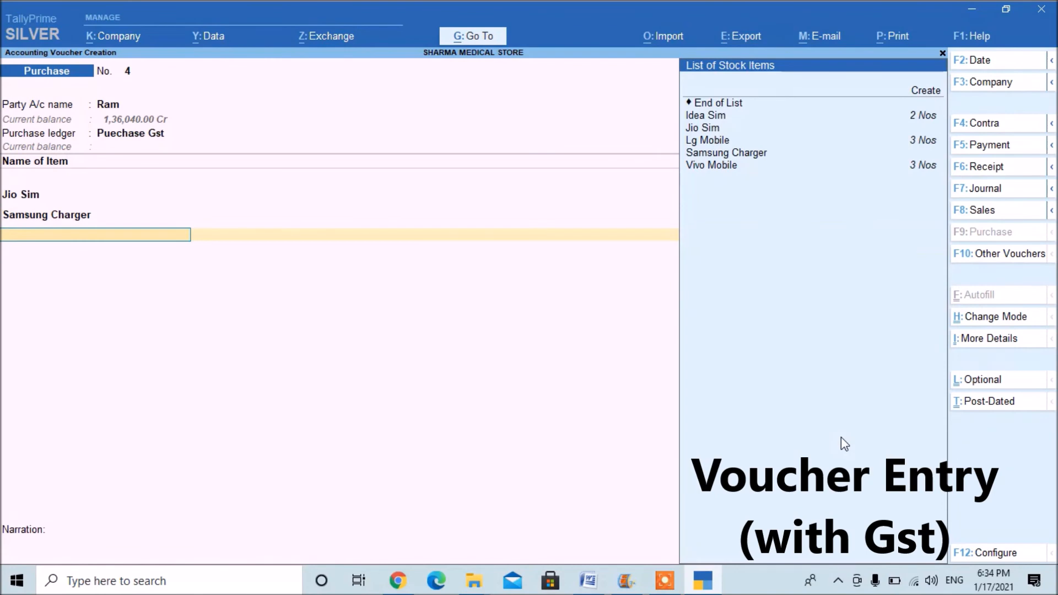
pyautogui.press('Down')
pyautogui.press('Down')
pyautogui.press('Down')
pyautogui.press('Down')
pyautogui.press('Down')
pyautogui.press('Down')
pyautogui.press('Return')
pyautogui.press('Return')
pyautogui.write('20')
pyautogui.press('Return')
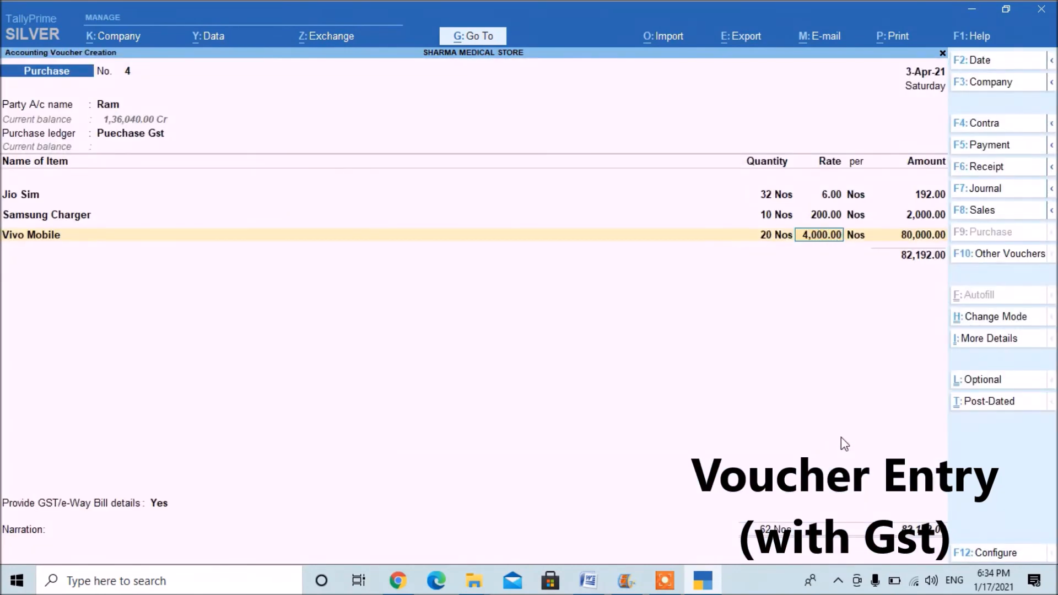
pyautogui.press('Return')
pyautogui.press('Return')
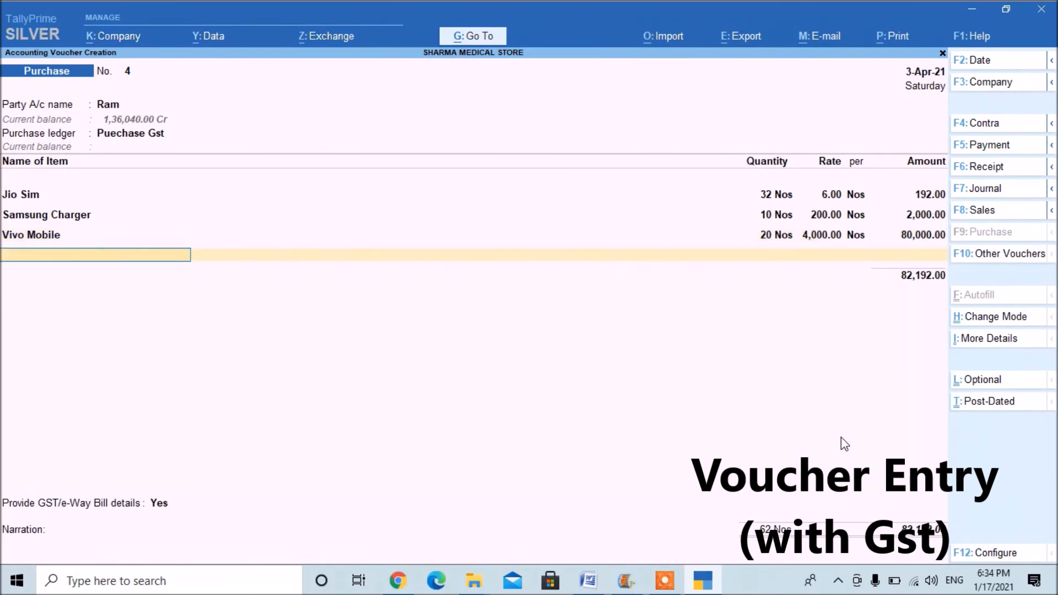
pyautogui.press('Return')
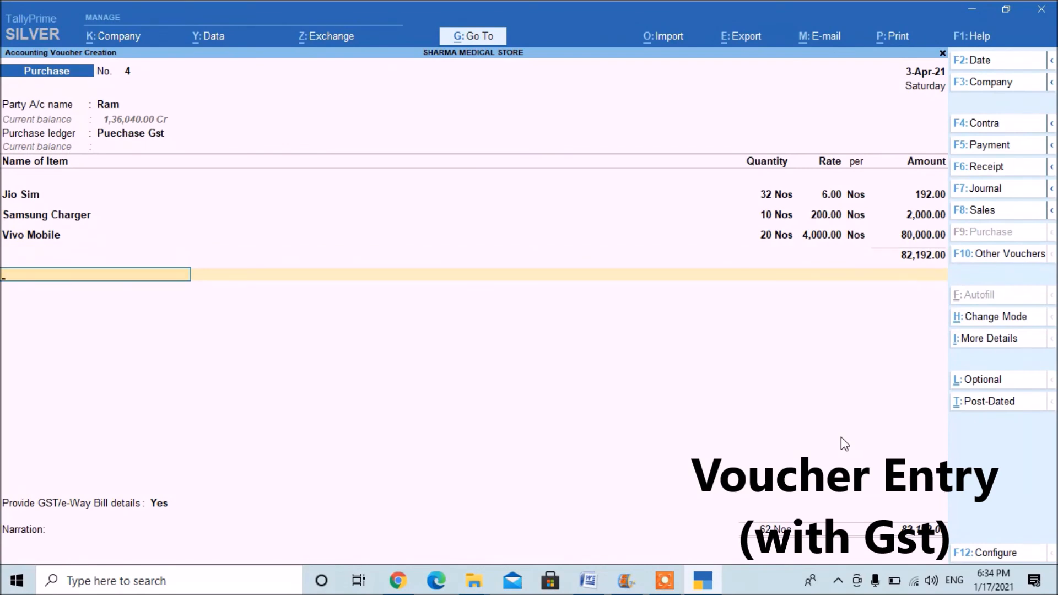
# Add the Cgst and Sgst tax ledgers below the items, accepting their calculated amounts.
pyautogui.press('Down')
pyautogui.press('Down')
pyautogui.press('Down')
pyautogui.press('Down')
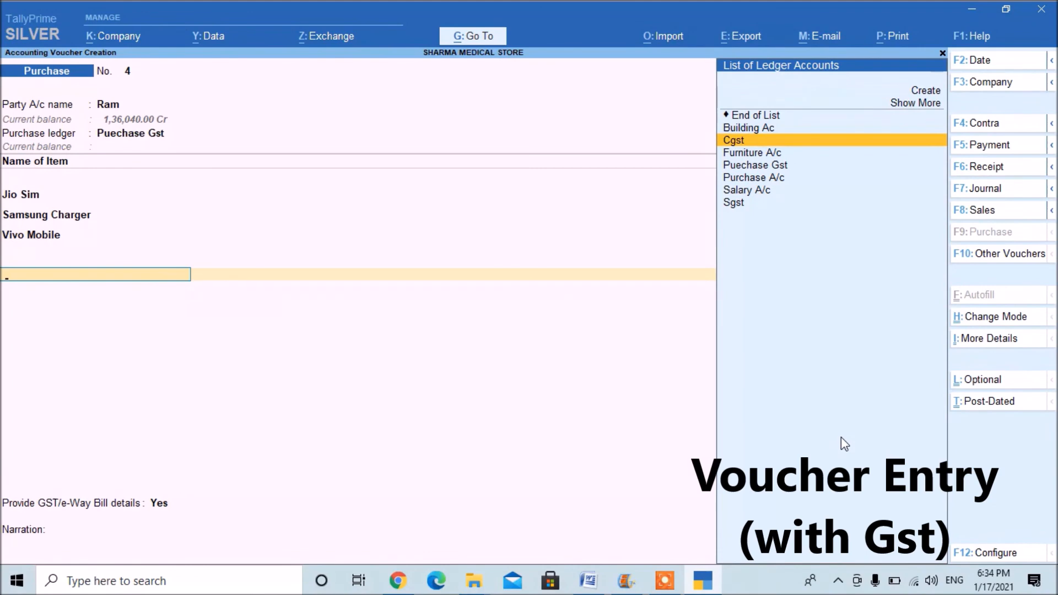
pyautogui.press('Return')
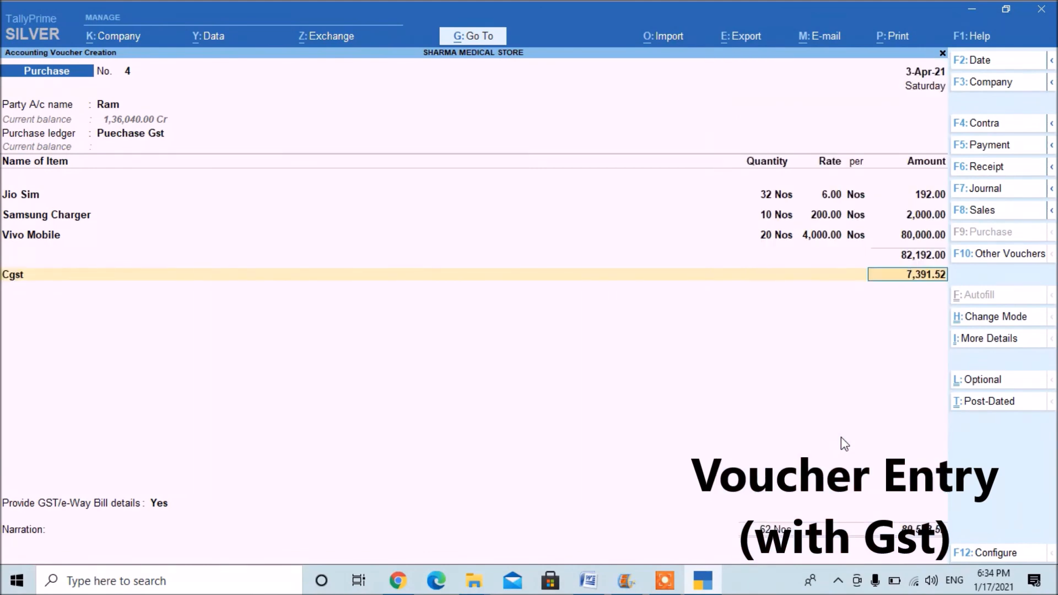
pyautogui.press('Return')
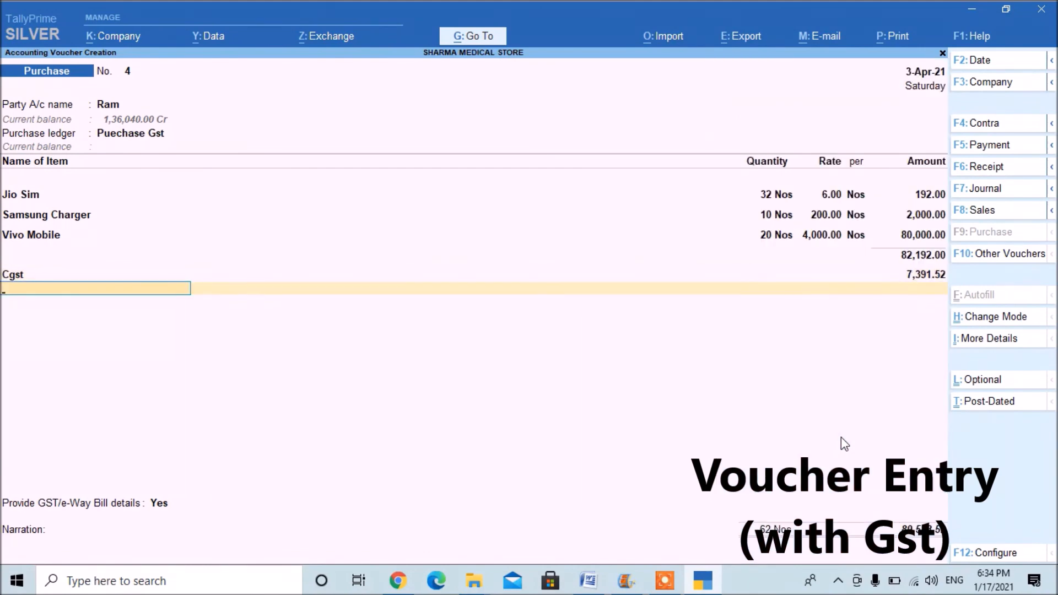
pyautogui.write('s')
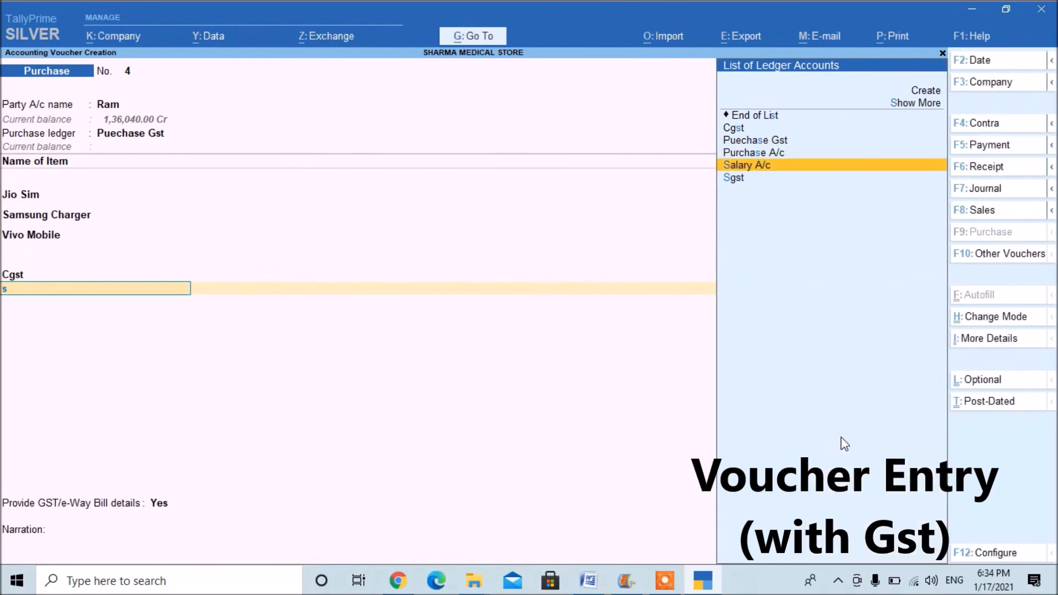
pyautogui.write('g')
pyautogui.press('Return')
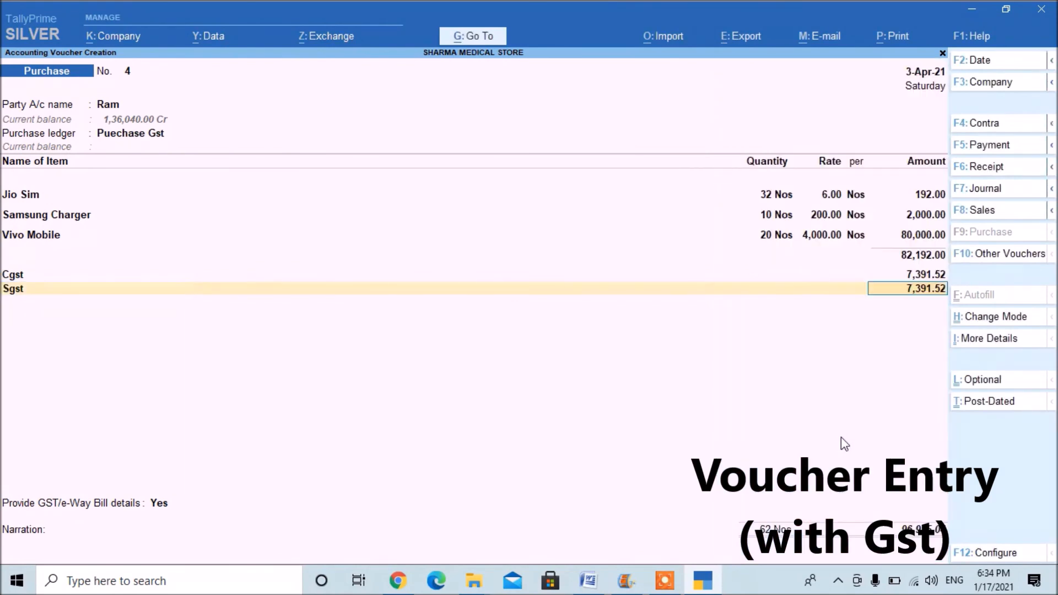
pyautogui.press('Return')
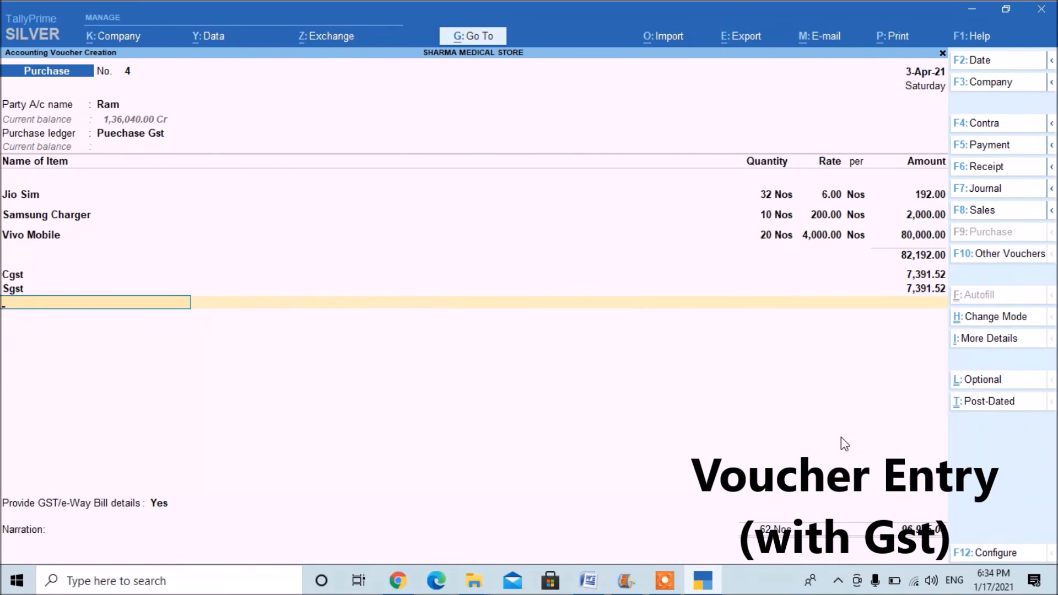
# Keep Provide GST/e-Way Bill details at Yes, leave the additional details blank and save the purchase voucher.
pyautogui.press('Return')
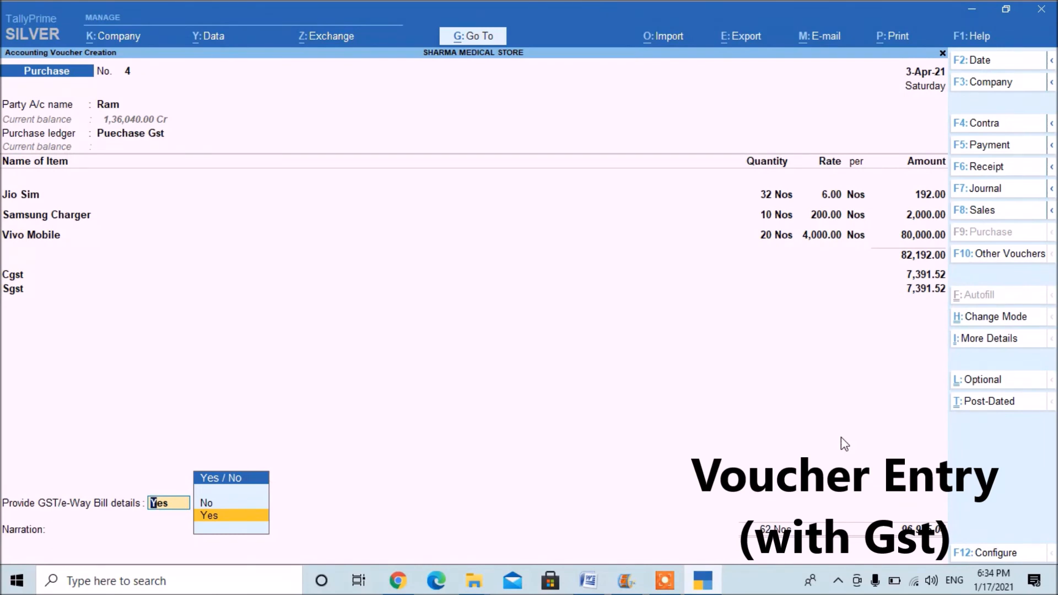
pyautogui.press('Return')
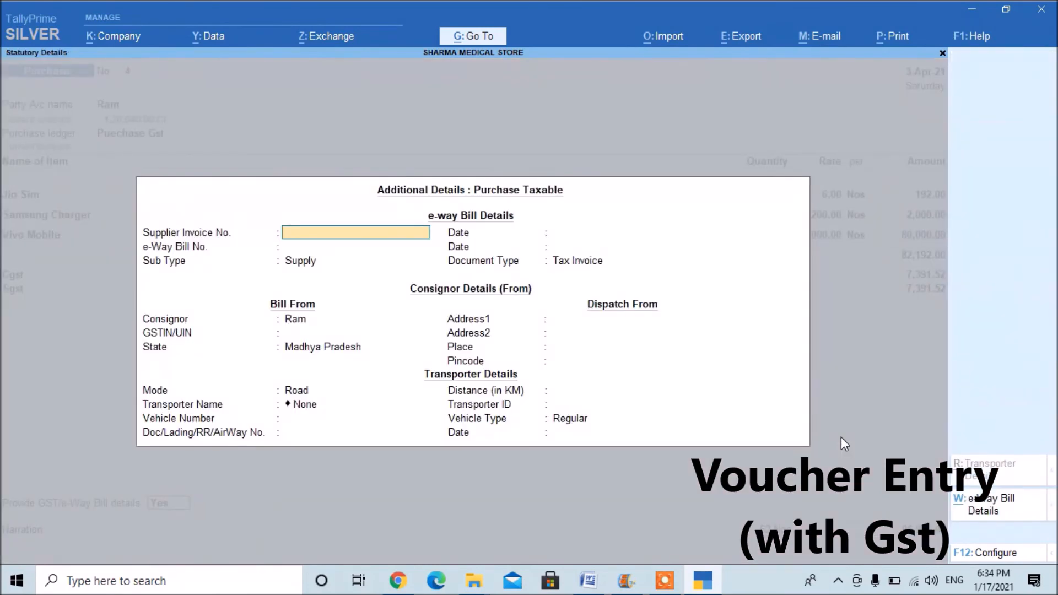
pyautogui.press('Return')
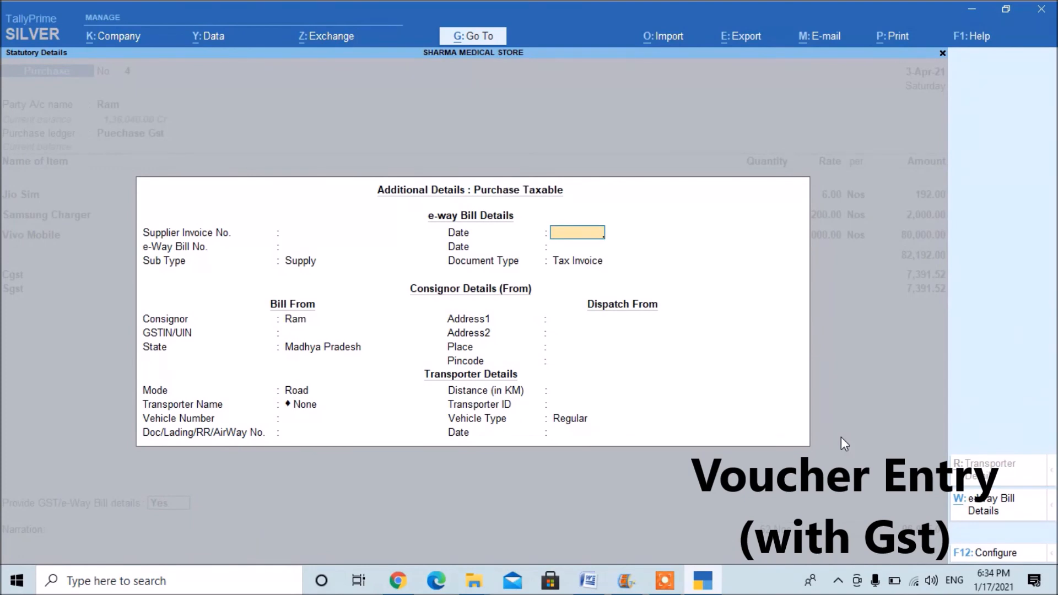
pyautogui.hotkey('ctrl', 'a')
pyautogui.press('ctrl')
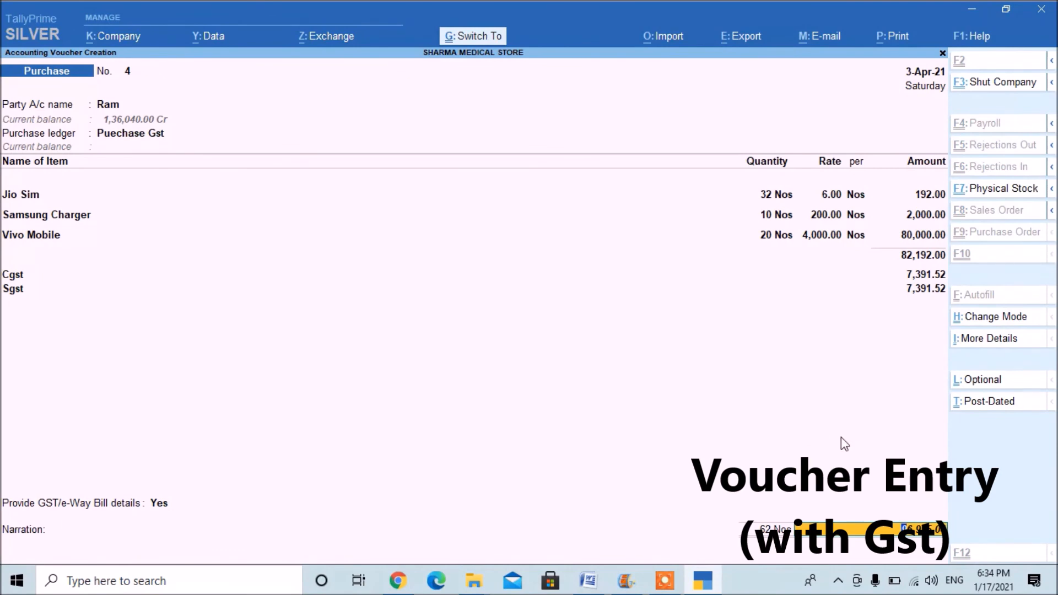
pyautogui.hotkey('ctrl', 'a')
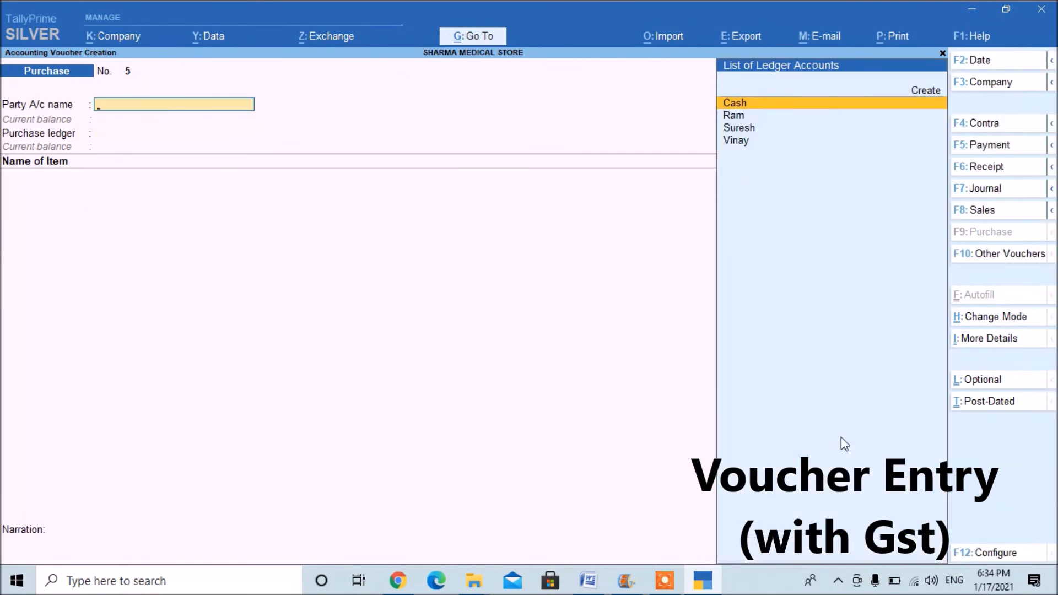
# Start a Sales voucher for the second party listed below Cash, leaving dispatch and party details as they are, and assign the Sales Gst ledger.
pyautogui.press('F6')
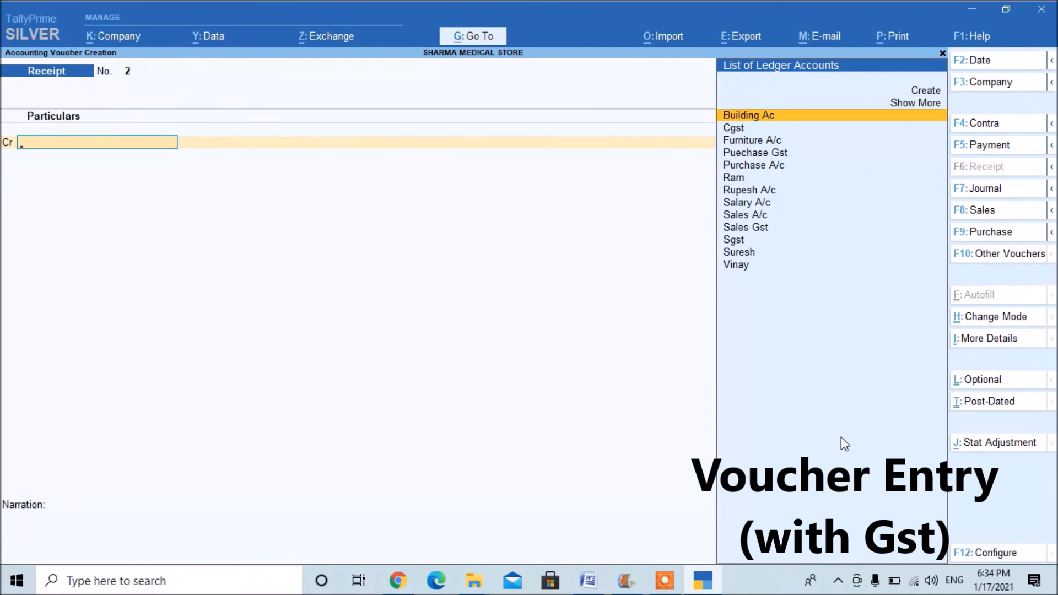
pyautogui.press('F7')
pyautogui.press('F8')
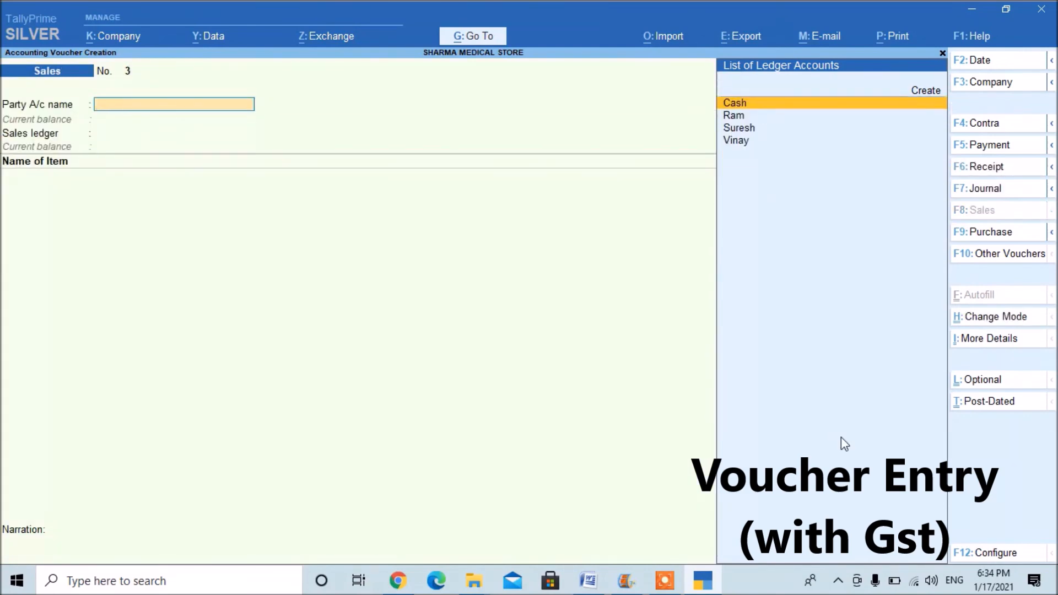
pyautogui.press('Down')
pyautogui.press('Down')
pyautogui.press('Return')
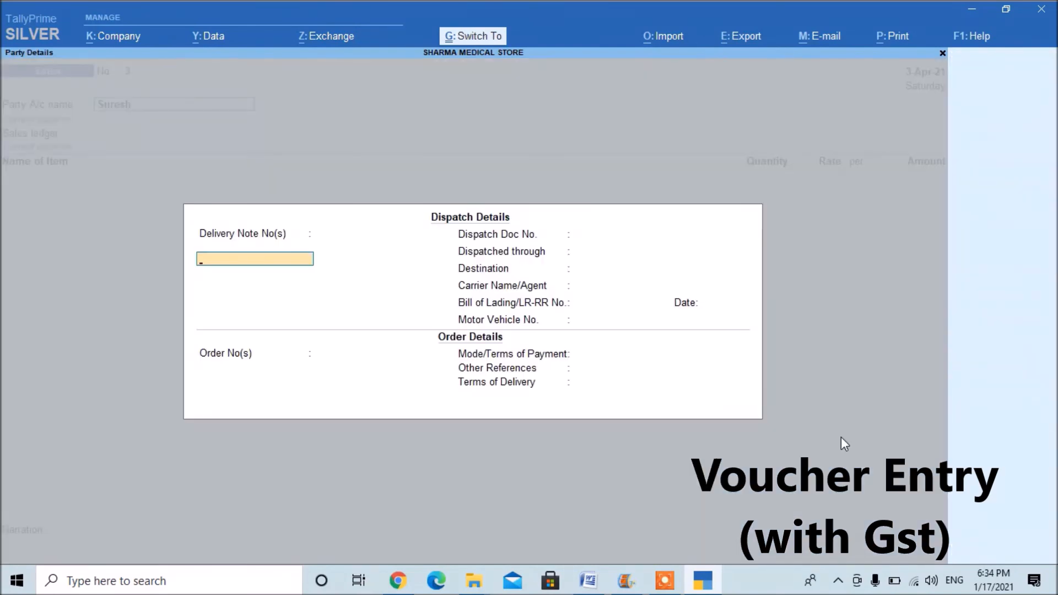
pyautogui.hotkey('ctrl', 'a')
pyautogui.press('Return')
pyautogui.hotkey('ctrl', 'a')
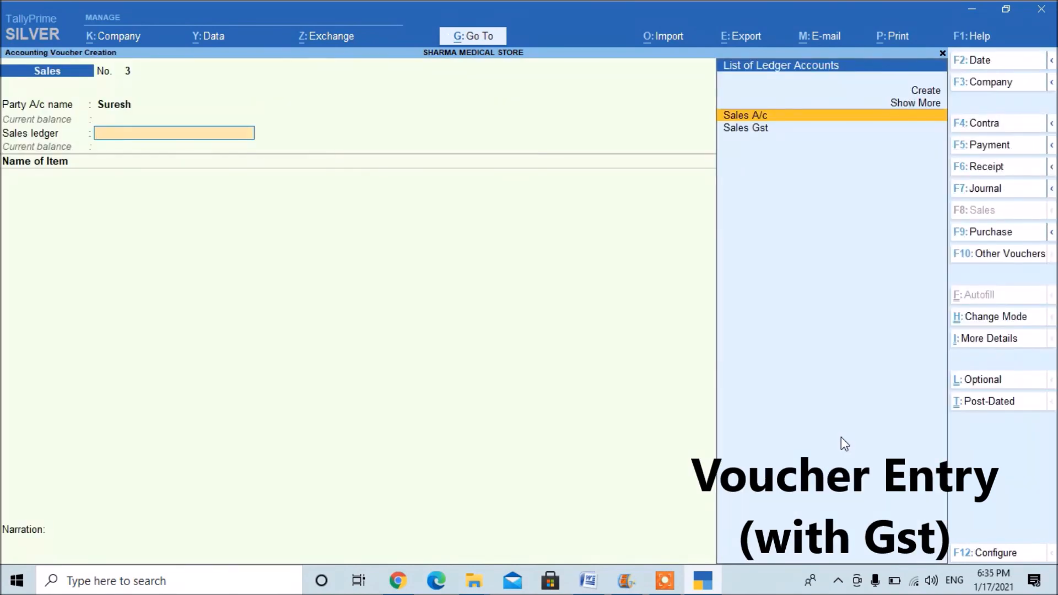
pyautogui.press('Down')
pyautogui.press('Return')
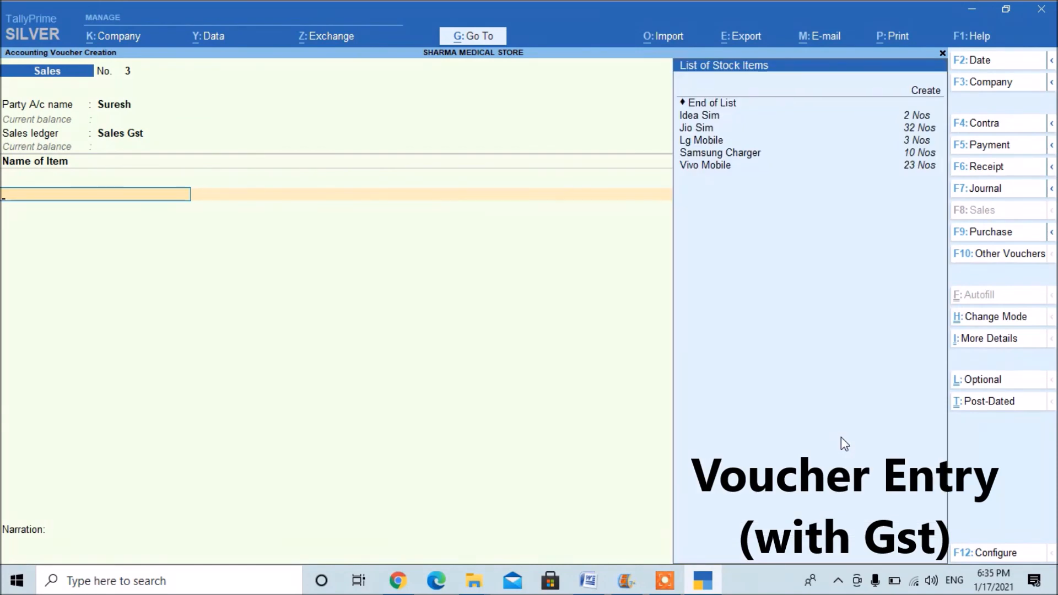
# Add Idea Sim as the first item of the sales voucher with a quantity of 3 Nos.
pyautogui.press('Down')
pyautogui.press('Down')
pyautogui.press('Down')
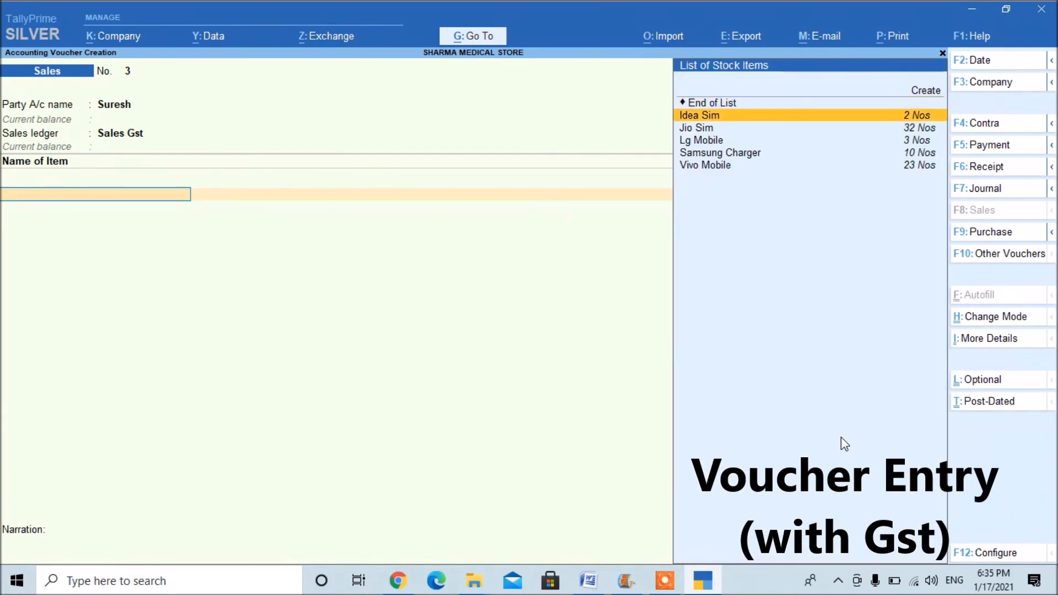
pyautogui.press('Return')
pyautogui.press('Return')
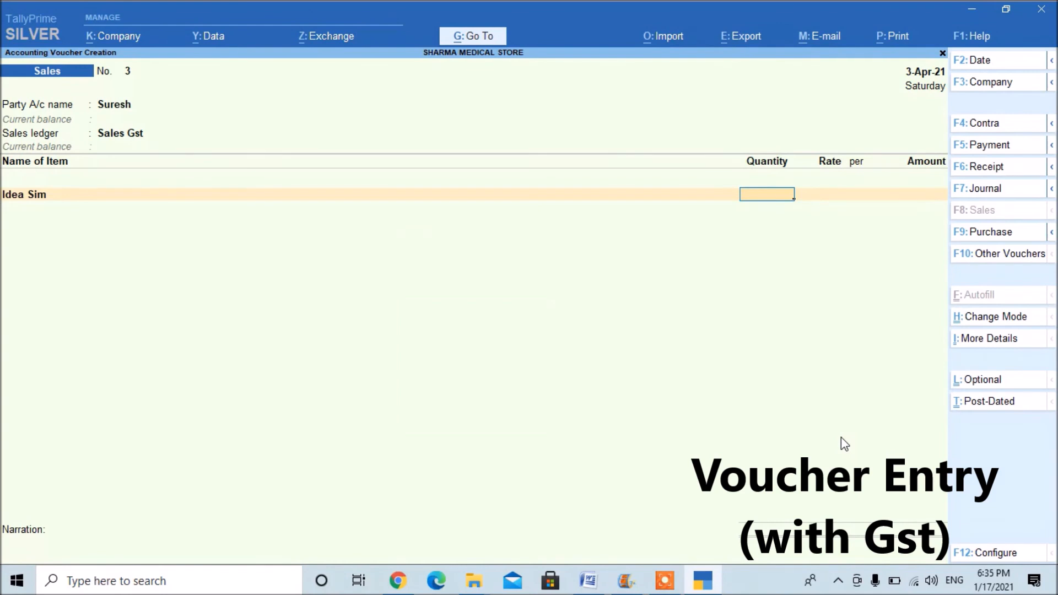
pyautogui.write('30')
pyautogui.press('Return')
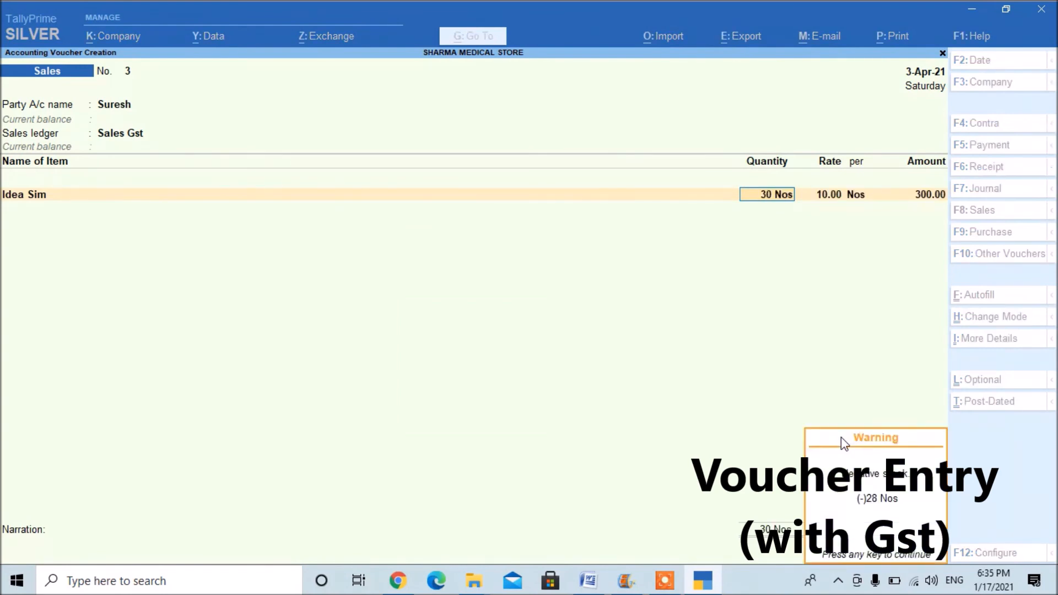
pyautogui.press('Return')
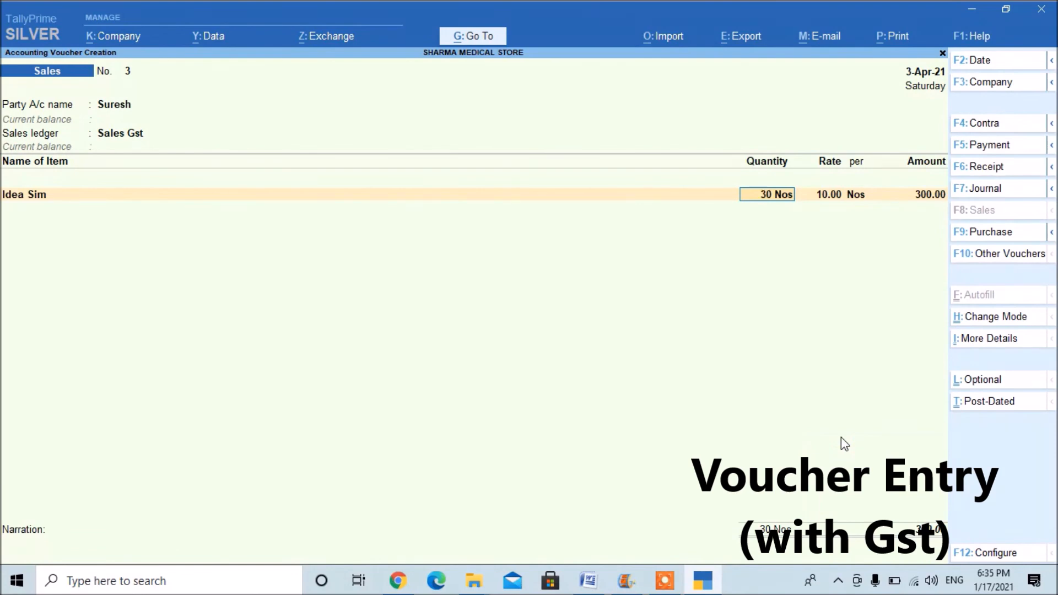
pyautogui.press('BackSpace')
pyautogui.press('Return')
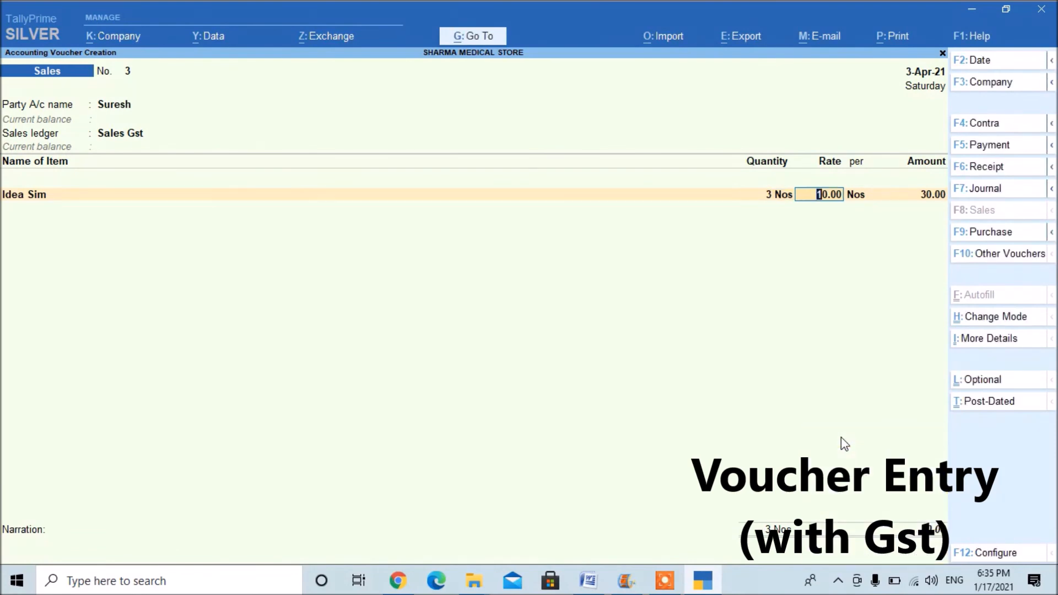
# Replace Idea Sim with Jio Sim in the first item line, keeping the quantity of 3 Nos and setting the rate to 60.
pyautogui.press('BackSpace')
pyautogui.press('BackSpace')
pyautogui.press('Return')
pyautogui.press('Return')
pyautogui.press('BackSpace')
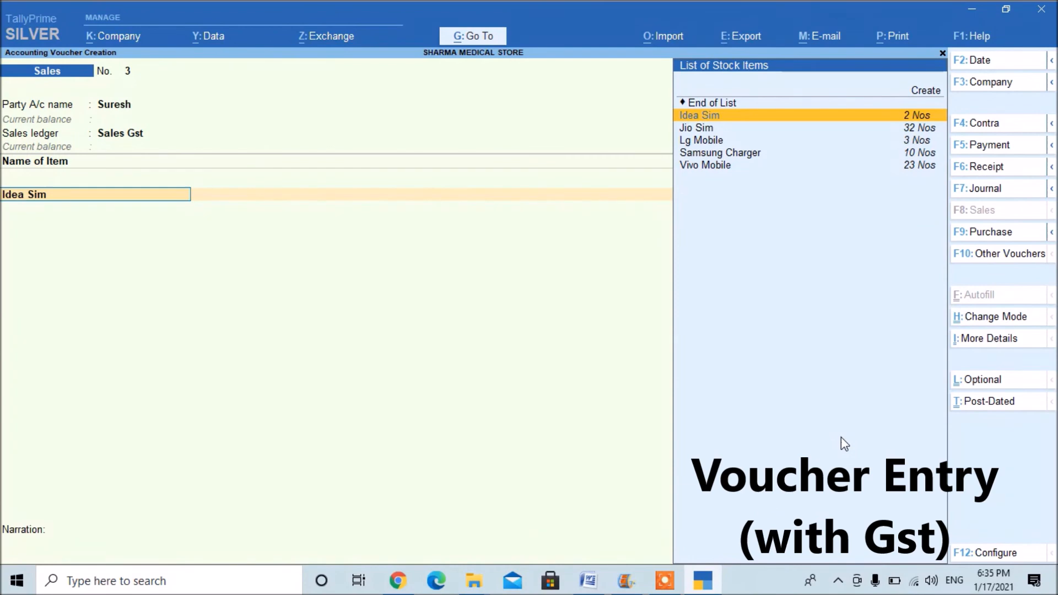
pyautogui.press('Down')
pyautogui.press('Return')
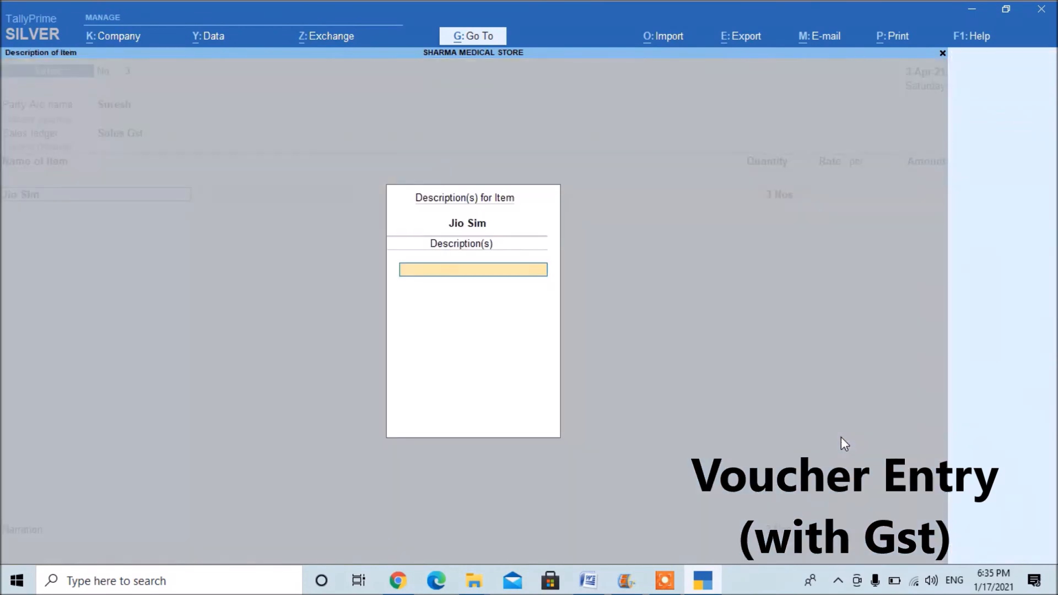
pyautogui.press('Return')
pyautogui.press('Return')
pyautogui.write('60')
pyautogui.press('Return')
pyautogui.press('Return')
pyautogui.press('Return')
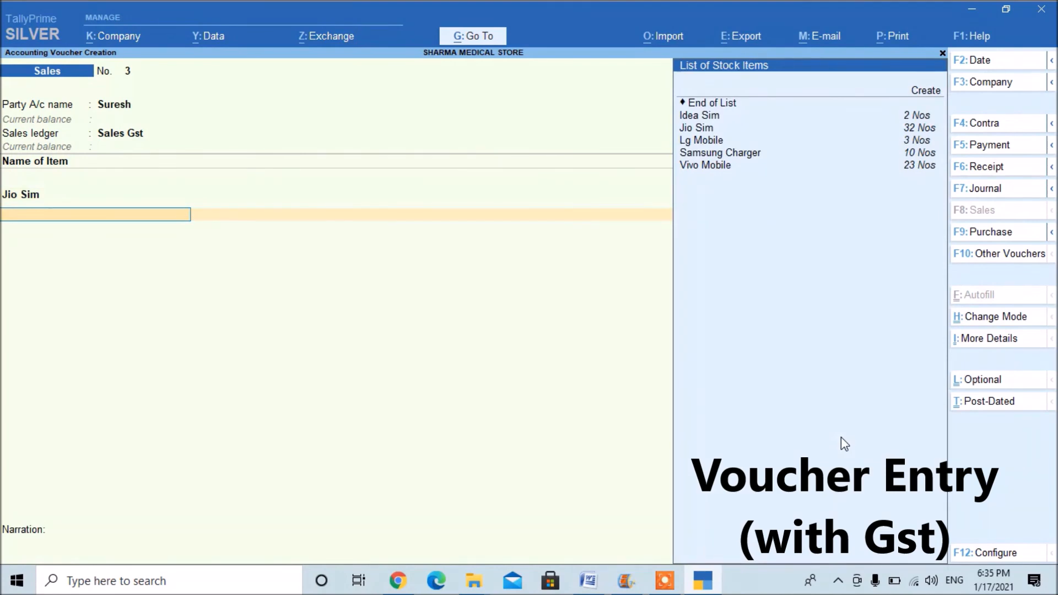
# Add Samsung Charger to the sales voucher with 5 Nos at the rate of 500 and end the item list.
pyautogui.press('Down')
pyautogui.press('Down')
pyautogui.press('Down')
pyautogui.press('Down')
pyautogui.press('Return')
pyautogui.press('Return')
pyautogui.write('5')
pyautogui.press('Return')
pyautogui.write('500')
pyautogui.press('Return')
pyautogui.press('Return')
pyautogui.press('Return')
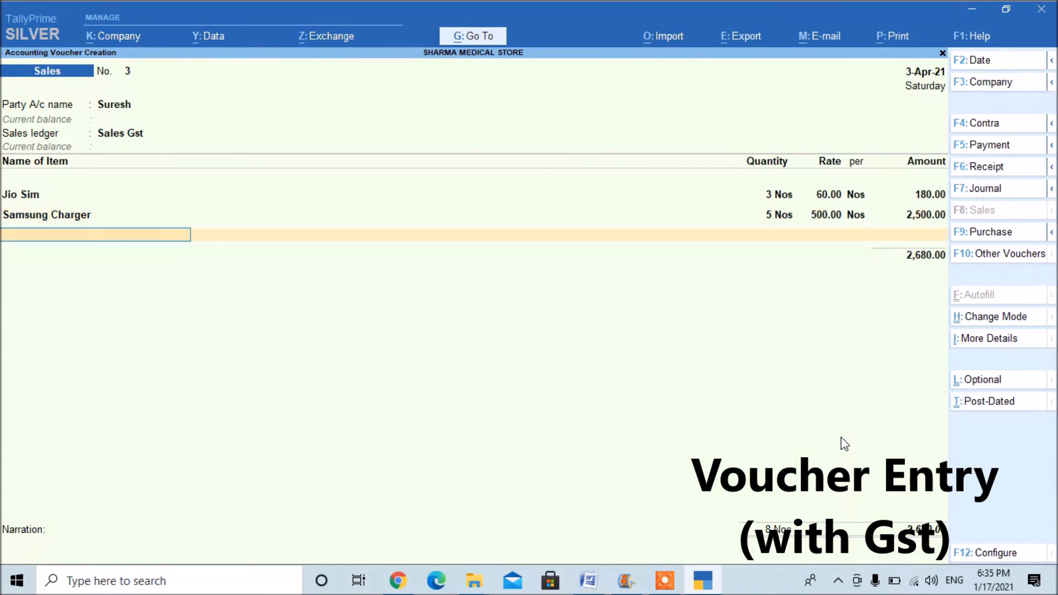
pyautogui.press('Return')
# Add the Cgst and Sgst tax ledgers below the sales items, accepting their calculated amounts.
pyautogui.write('cg')
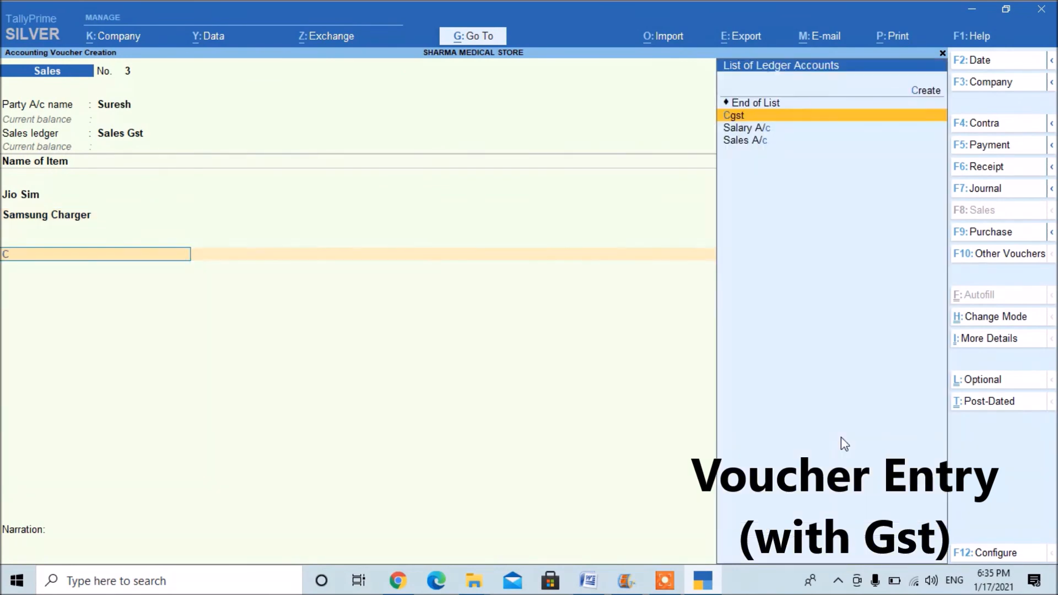
pyautogui.press('Return')
pyautogui.press('Return')
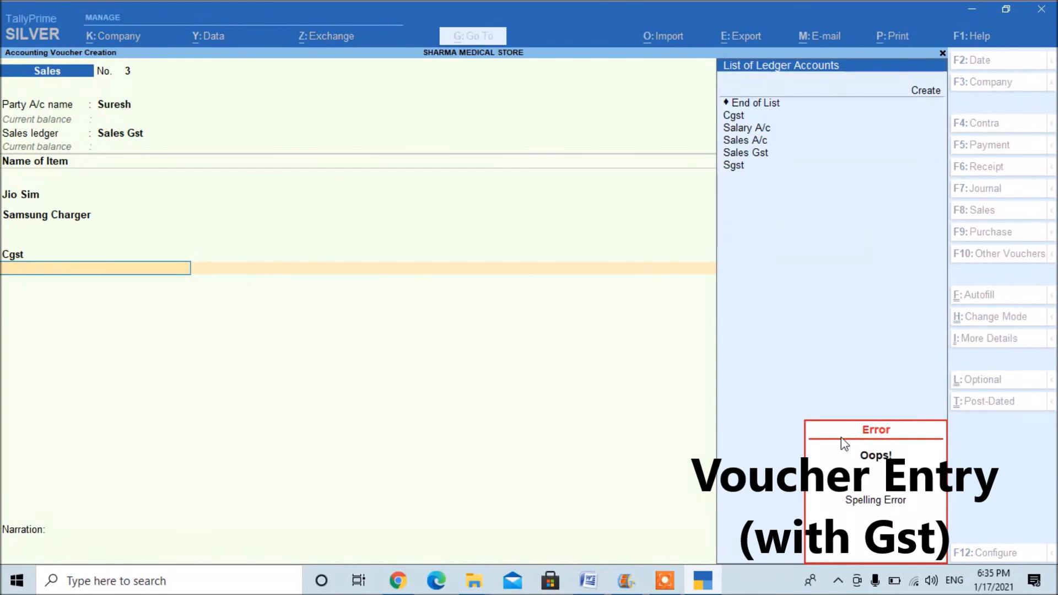
pyautogui.press('Down')
pyautogui.press('Down')
pyautogui.press('Down')
pyautogui.press('Down')
pyautogui.press('Down')
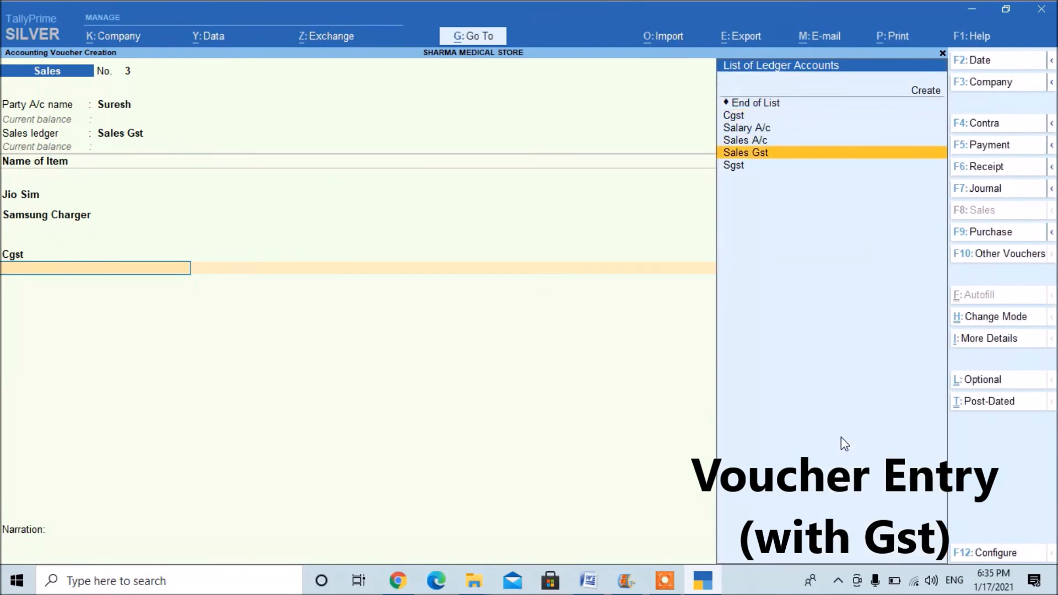
pyautogui.press('Return')
pyautogui.press('Return')
# Save the sales voucher with a blank narration and return to the Gateway of Tally.
pyautogui.press('Return')
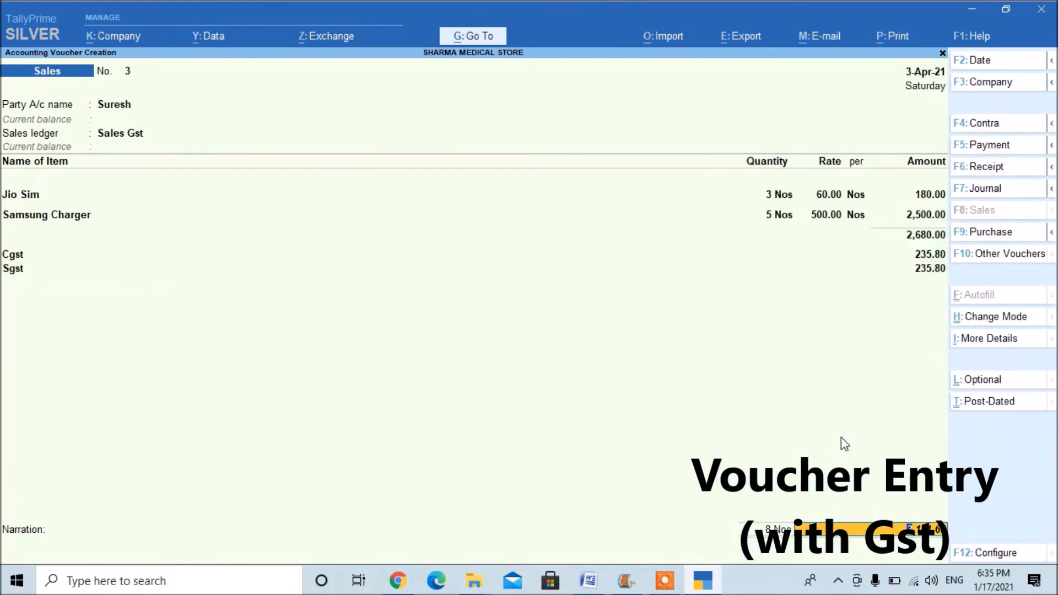
pyautogui.press('Return')
pyautogui.press('Return')
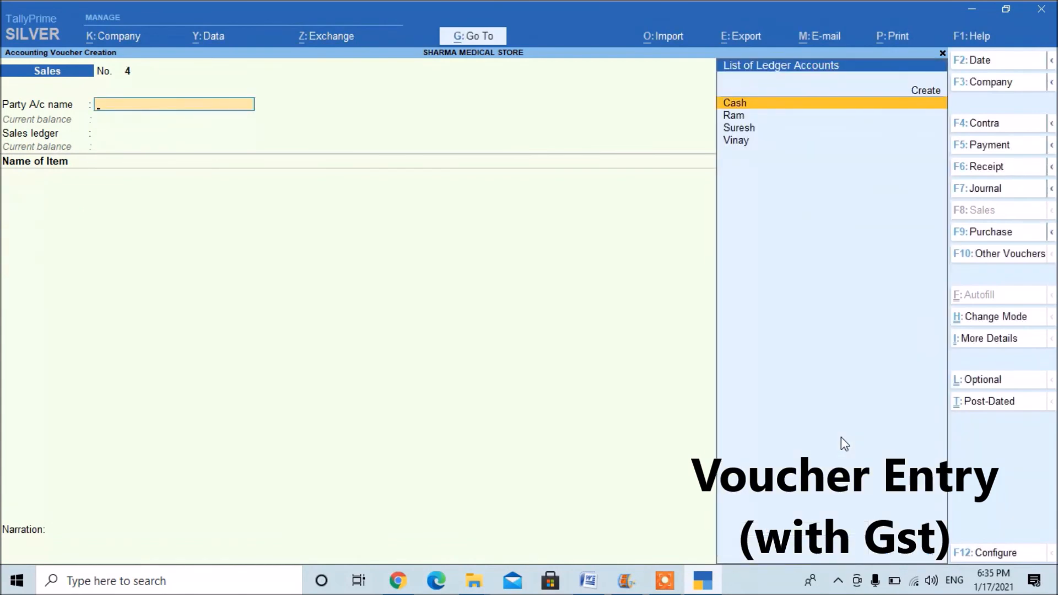
pyautogui.press('Escape')
pyautogui.press('y')
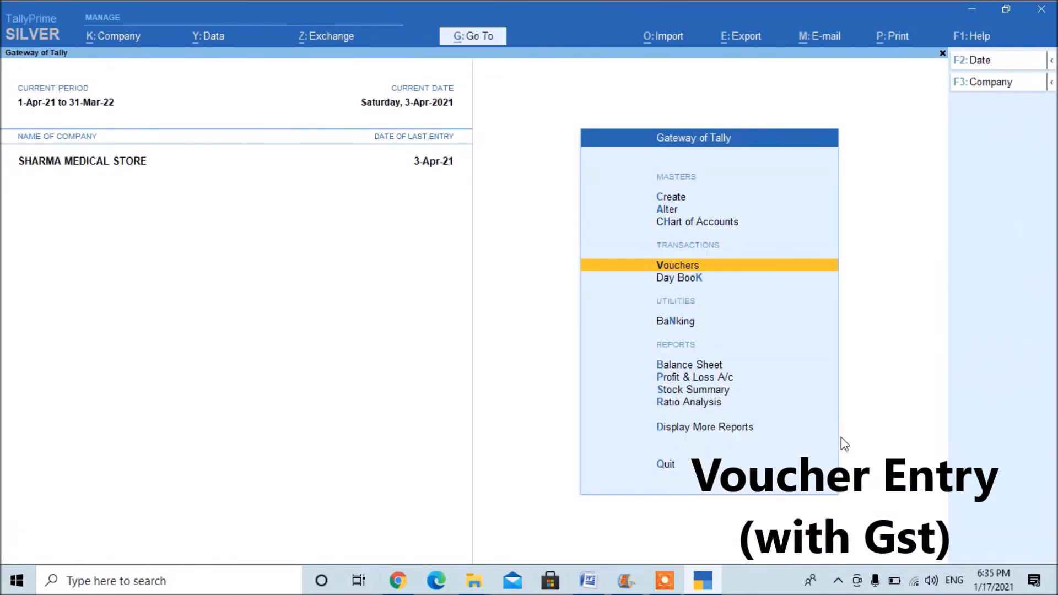
# Open Sales voucher No. 3 from the Day Book.
pyautogui.press('Down')
pyautogui.press('Return')
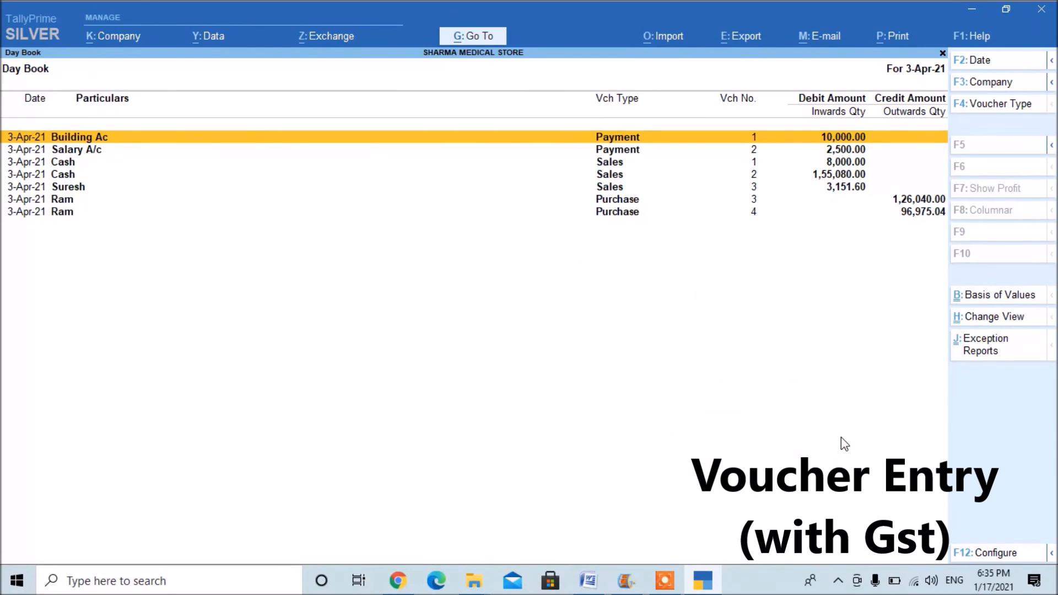
pyautogui.press('Down')
pyautogui.press('Down')
pyautogui.press('Down')
pyautogui.press('Down')
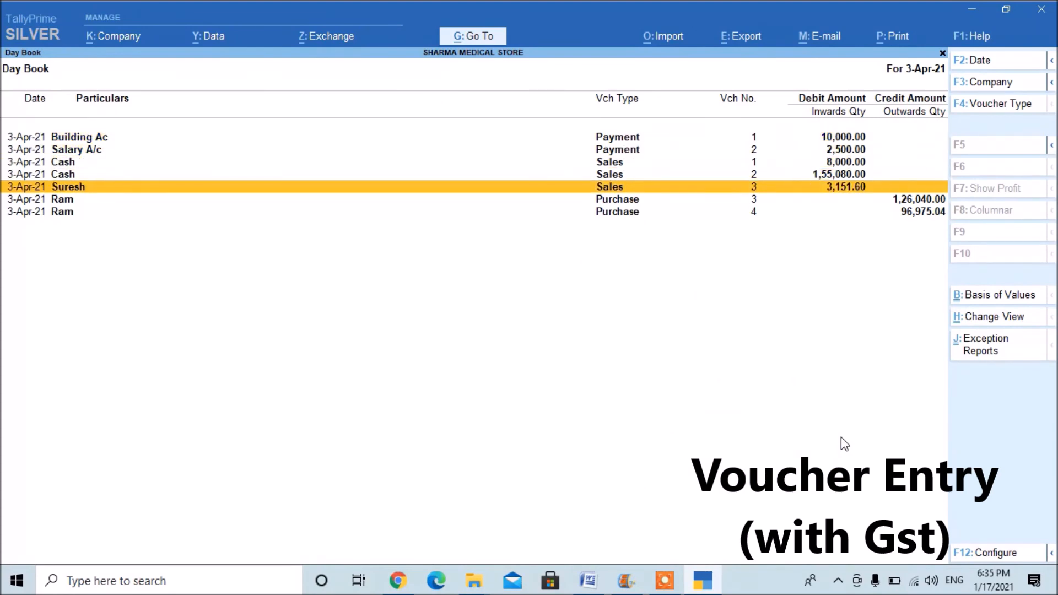
pyautogui.press('Return')
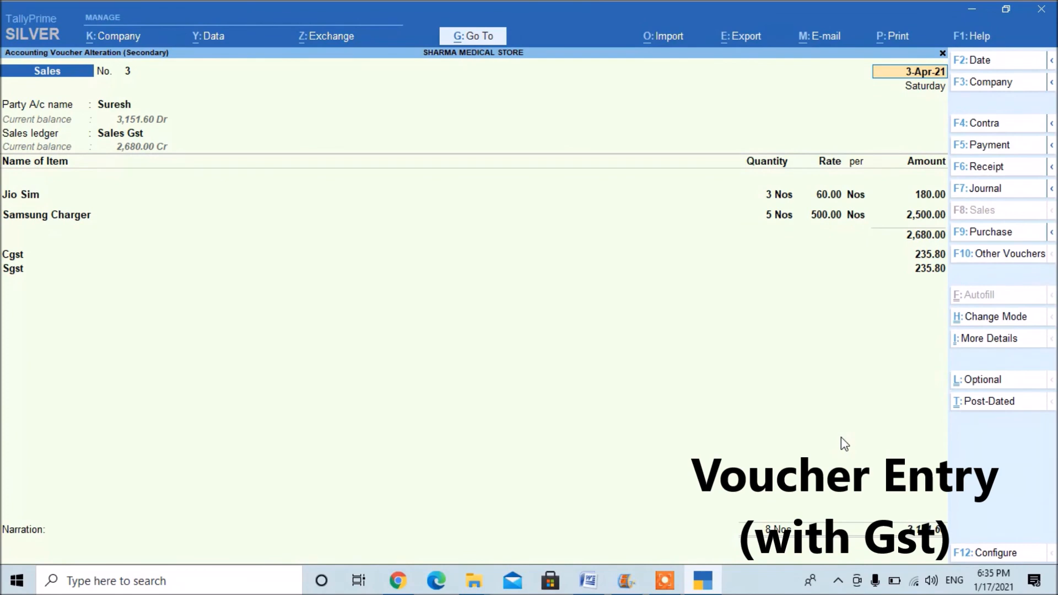
# Preview the sales voucher's Tax Invoice printout and zoom in on it.
pyautogui.press('ctrl')
pyautogui.hotkey('ctrl', 'p')
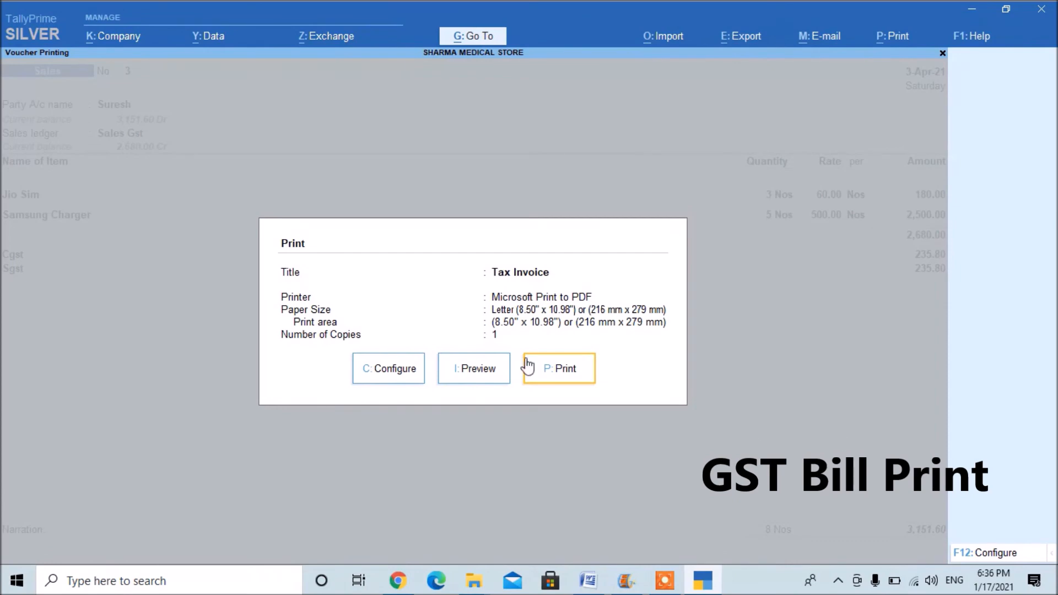
pyautogui.click(475, 368)
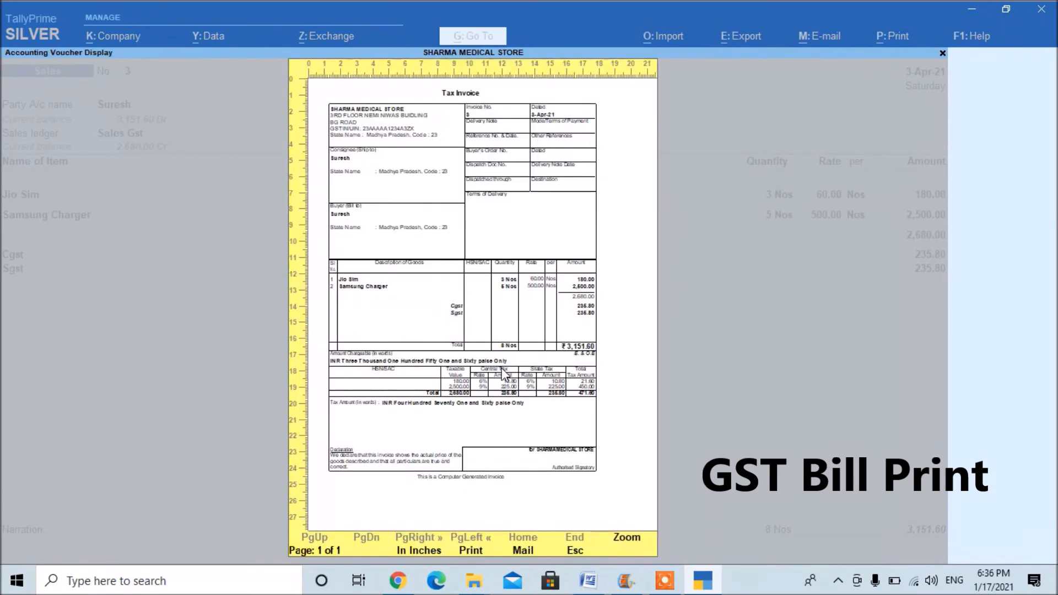
pyautogui.click(501, 368)
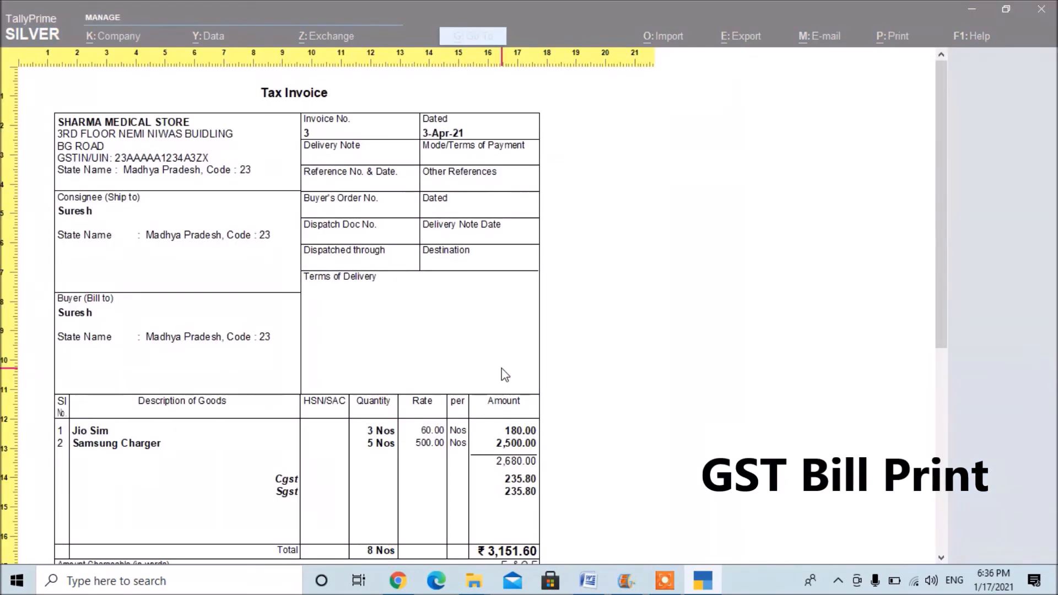
# Examine the Tax Invoice's party details, item lines, Cgst and Sgst amounts and the tax rate summary.
pyautogui.scroll(-5, 501, 368)
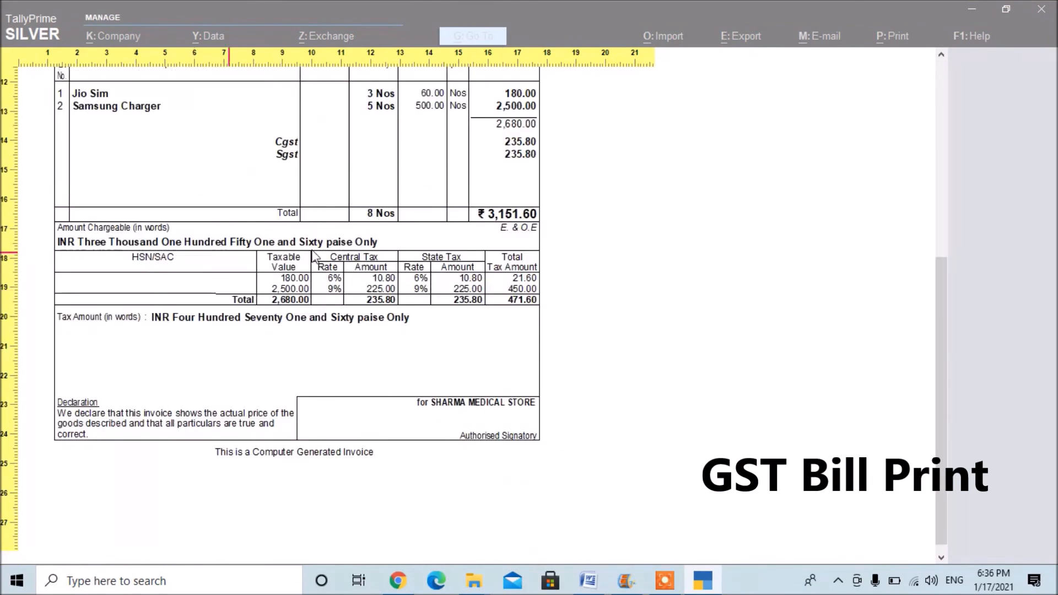
pyautogui.scroll(5, 468, 257)
pyautogui.scroll(2, 468, 258)
pyautogui.scroll(-5, 468, 257)
pyautogui.scroll(6, 469, 257)
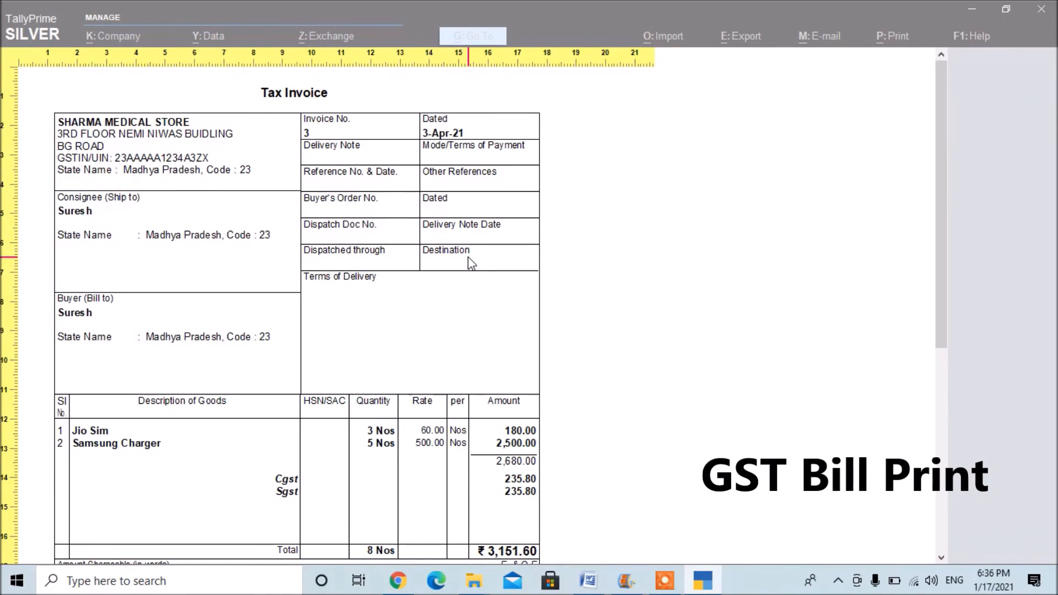
pyautogui.scroll(-5, 468, 257)
pyautogui.scroll(5, 469, 257)
pyautogui.scroll(-7, 468, 257)
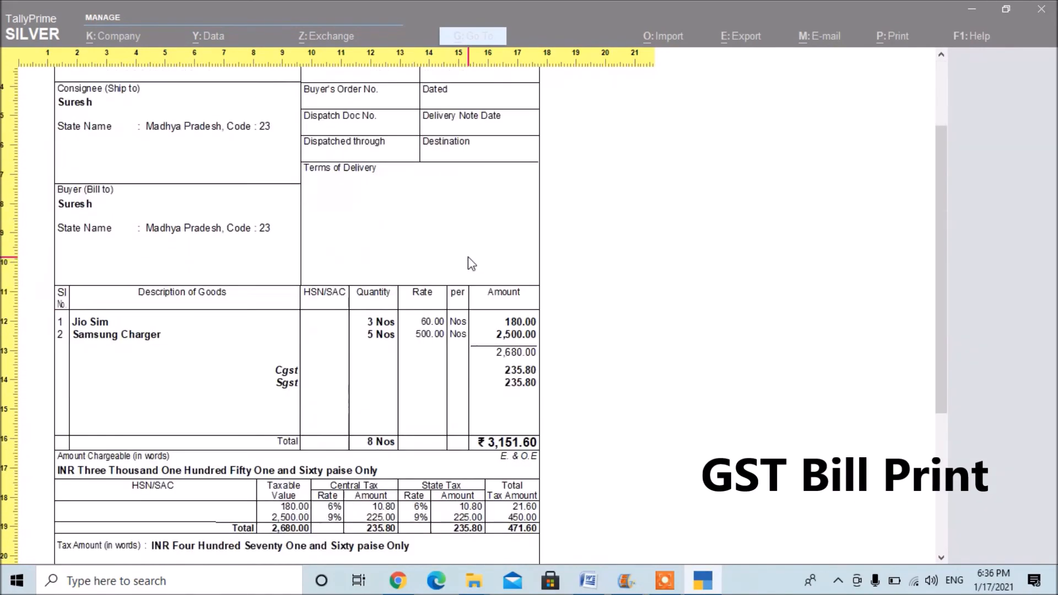
pyautogui.scroll(7, 468, 258)
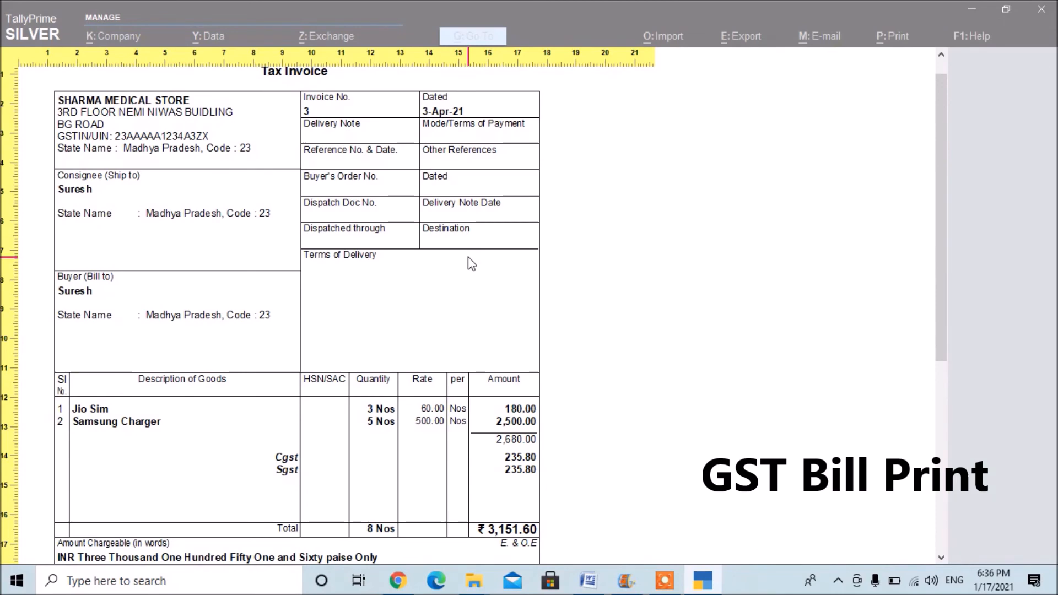
# Close the invoice preview without printing and leave the voucher and Day Book for the Gateway of Tally.
pyautogui.press('Escape')
pyautogui.press('Escape')
pyautogui.press('Escape')
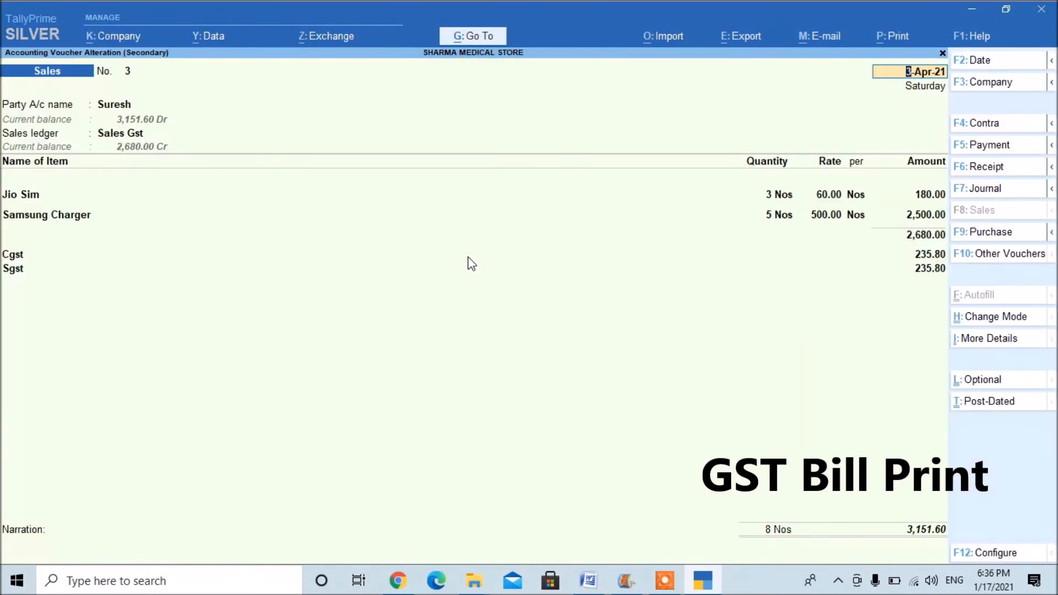
pyautogui.press('Escape')
pyautogui.press('Escape')
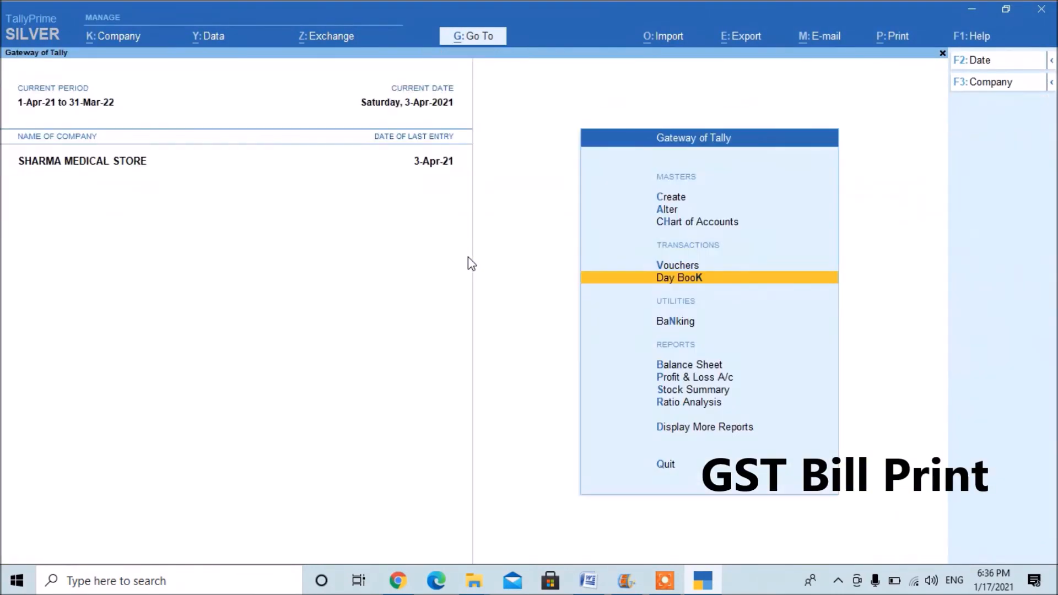